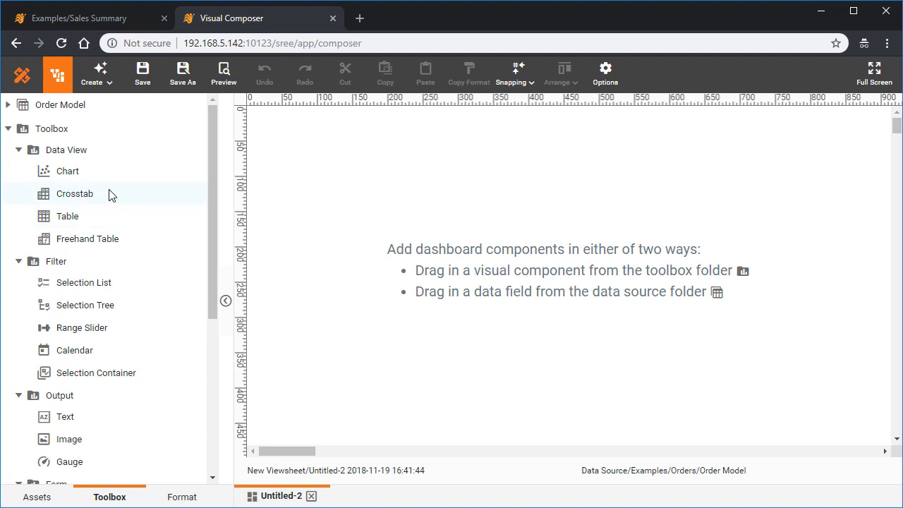
- Add a crosstab to the empty dashboard, open it for editing and use Product:Category as its row field
left_click_drag(113, 194, 374, 185)
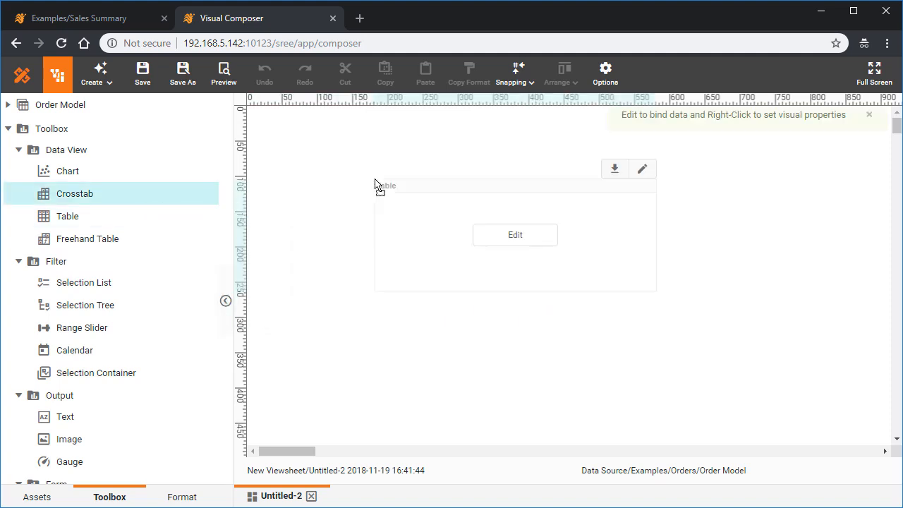
left_click(542, 239)
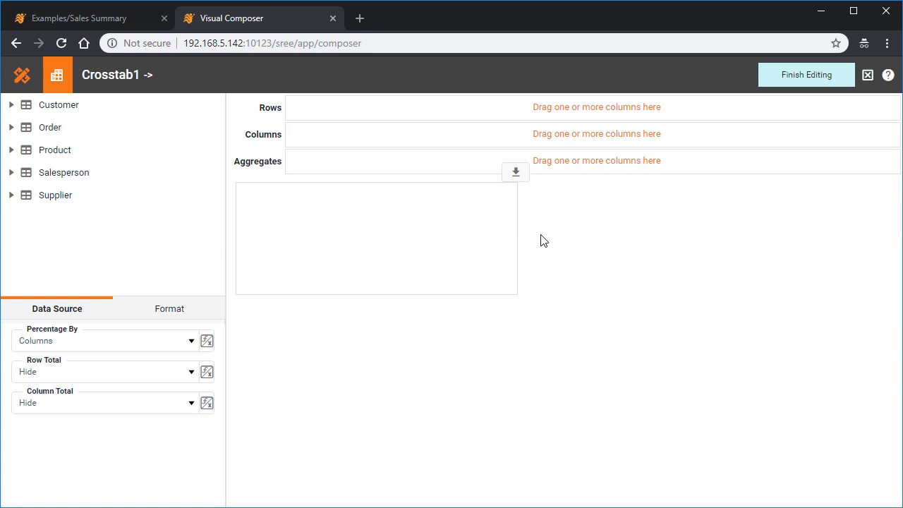
left_click(11, 150)
left_click(22, 171)
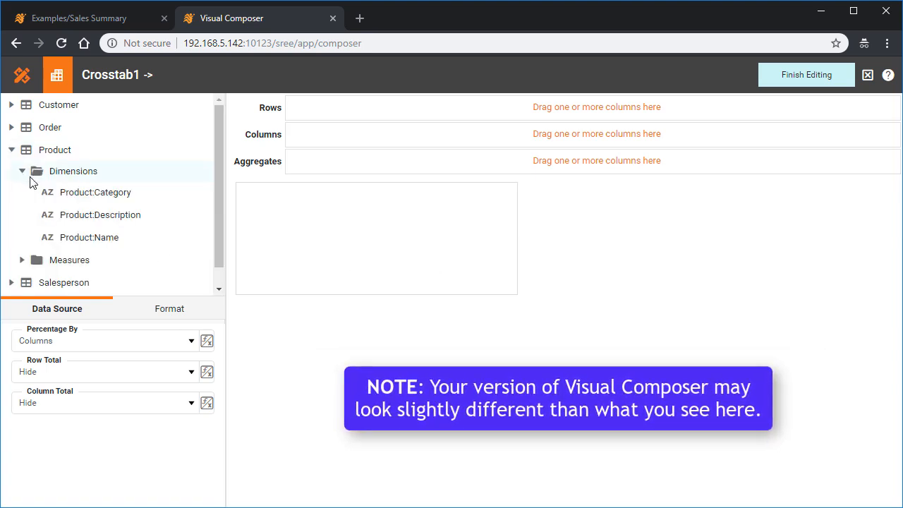
left_click_drag(98, 203, 304, 122)
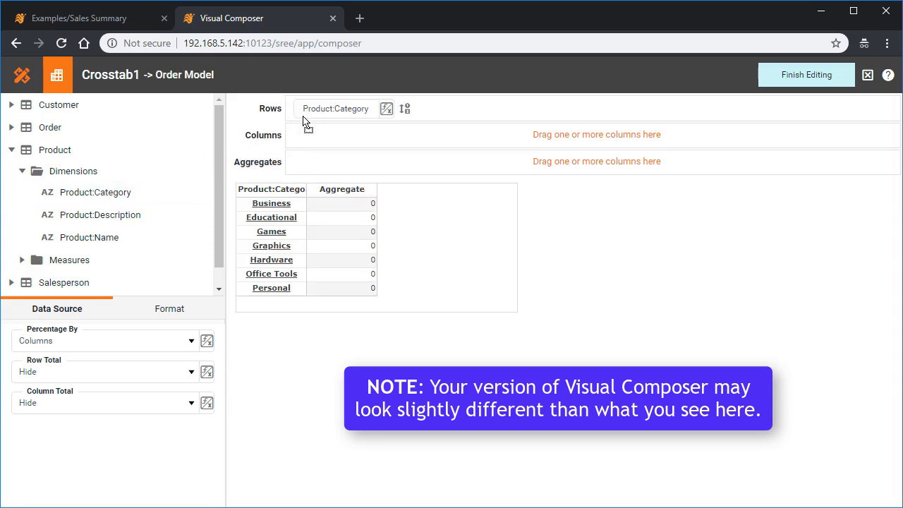
- Add the Customer:Region dimension to the crosstab's column fields
left_click(10, 152)
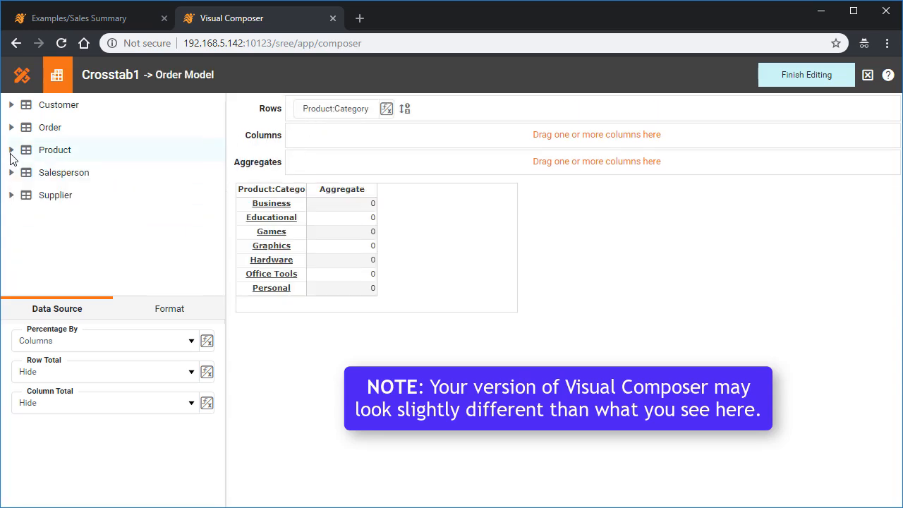
left_click(11, 106)
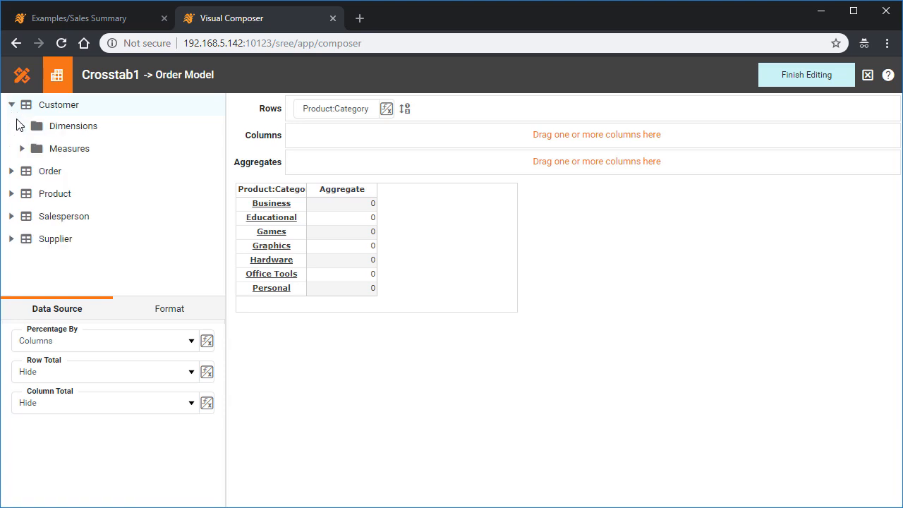
left_click(21, 126)
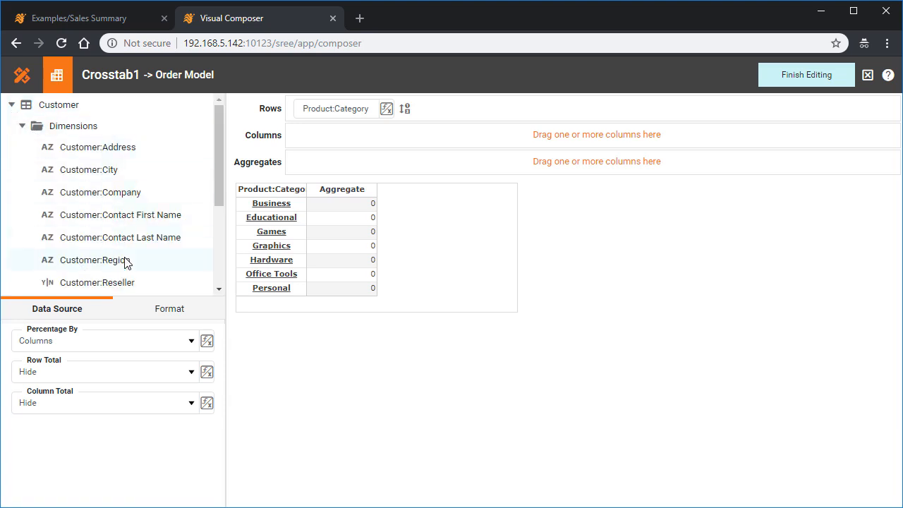
left_click_drag(127, 261, 307, 141)
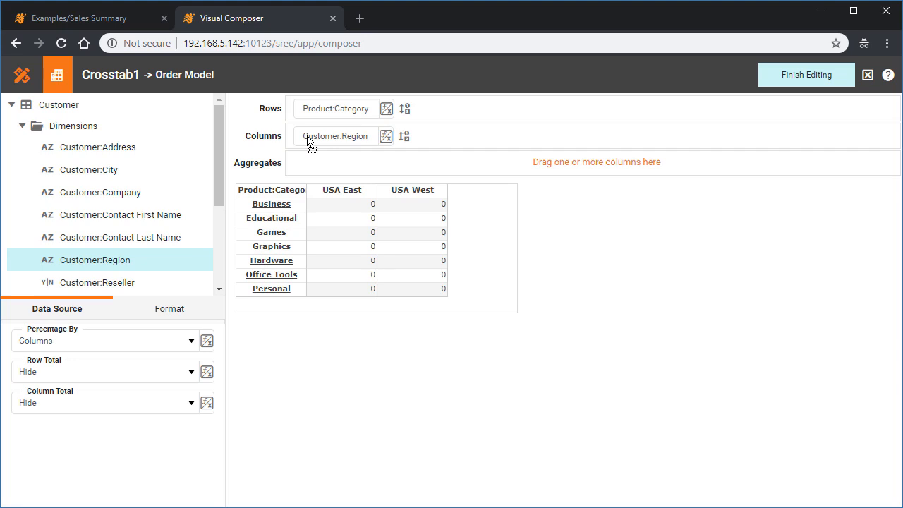
- Add the Order:Date dimension as a second column field after Customer:Region
left_click(23, 128)
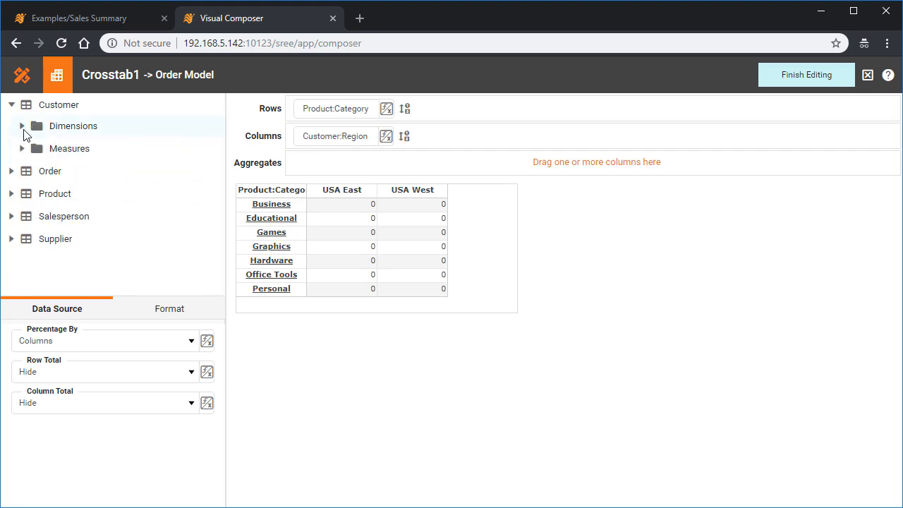
left_click(15, 172)
left_click(21, 191)
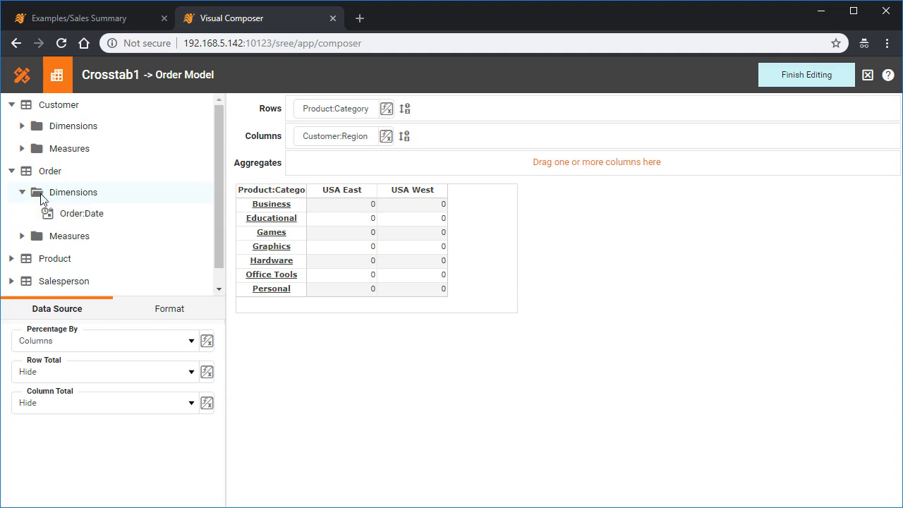
left_click_drag(104, 216, 438, 142)
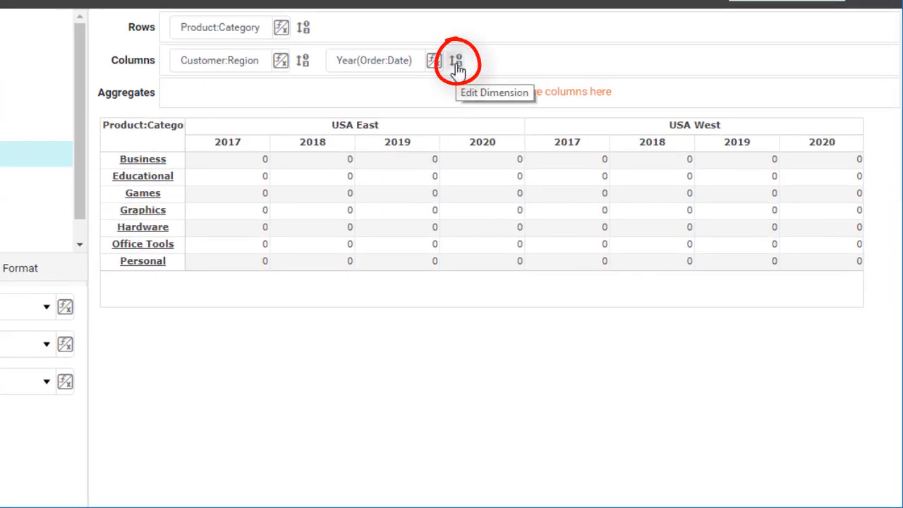
- Set the grouping level of the Order:Date column field to Day of Week and apply it
left_click(456, 63)
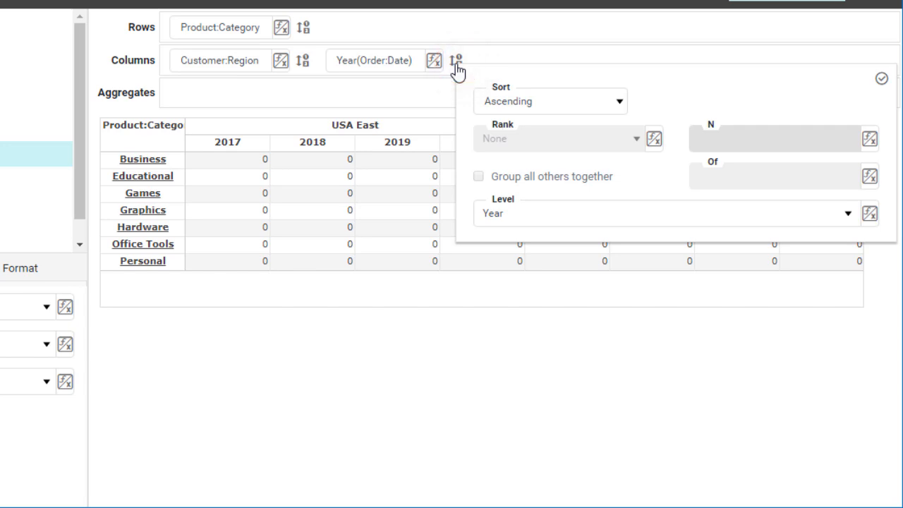
left_click(610, 217)
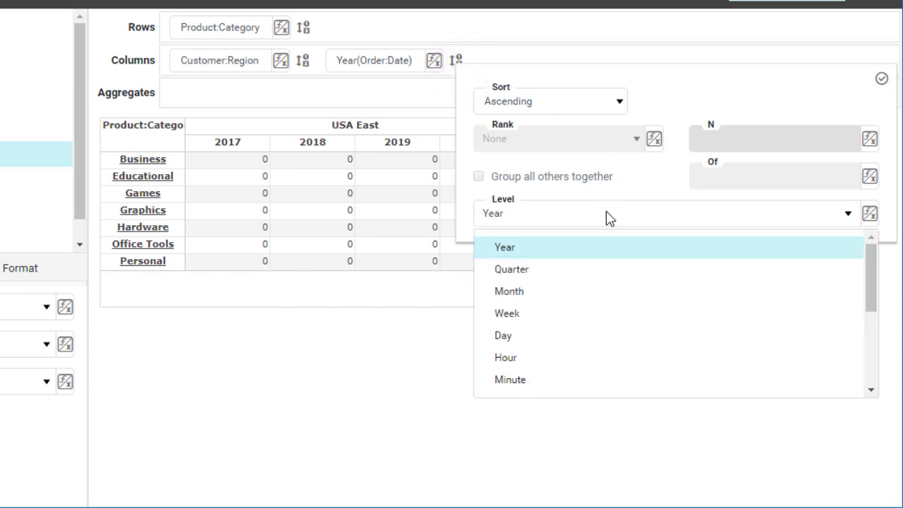
scroll(627, 292, "down", 3)
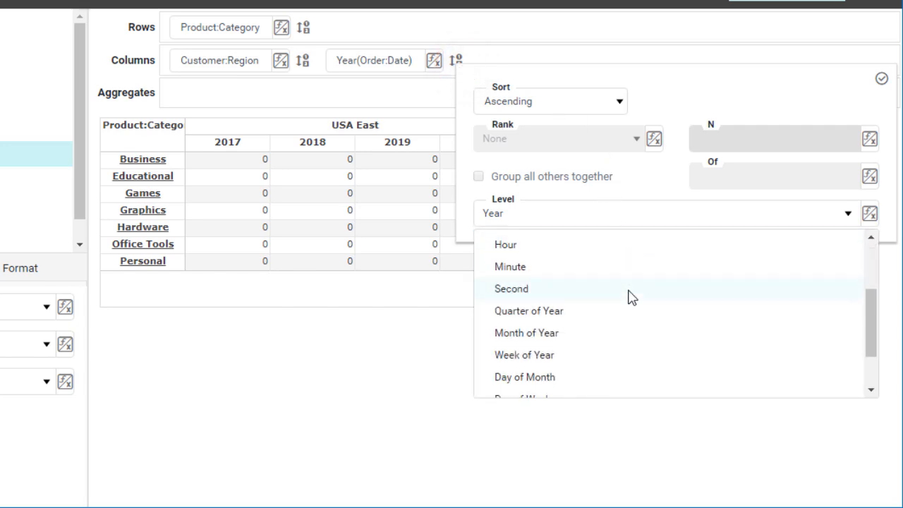
scroll(628, 297, "down", 2)
left_click(574, 344)
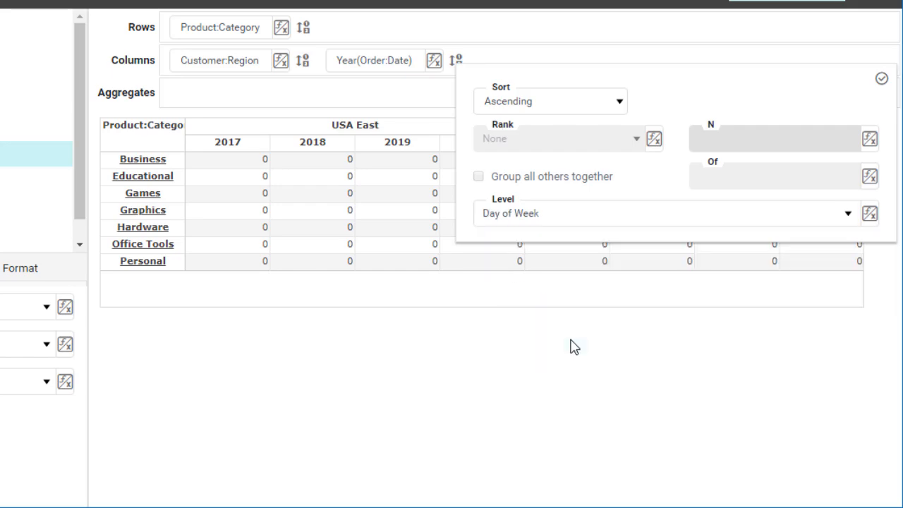
left_click(882, 81)
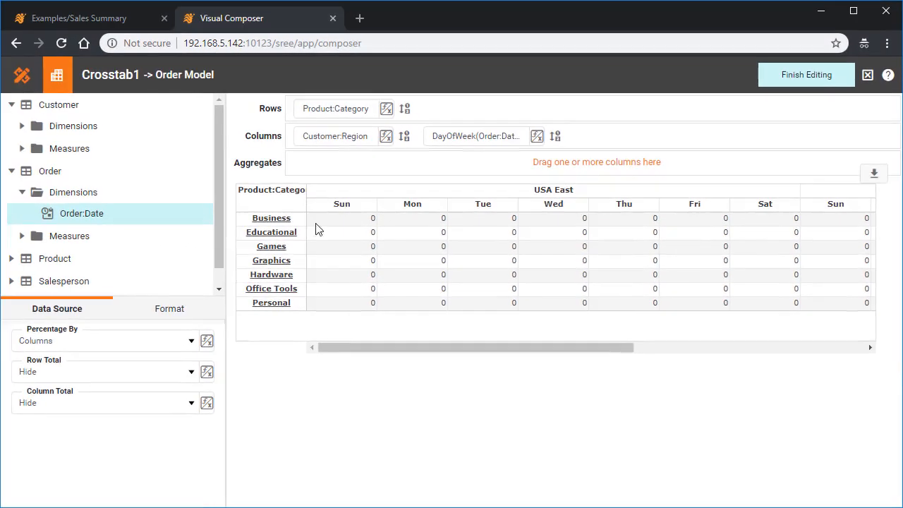
- Add the Product:Total measure as the crosstab's aggregate and finish editing the crosstab
left_click(12, 260)
scroll(42, 245, "down", 2)
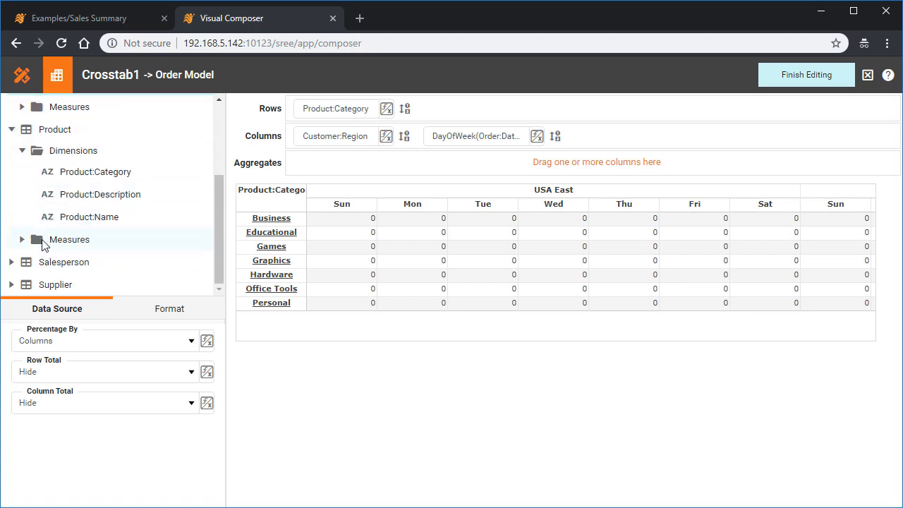
left_click(22, 240)
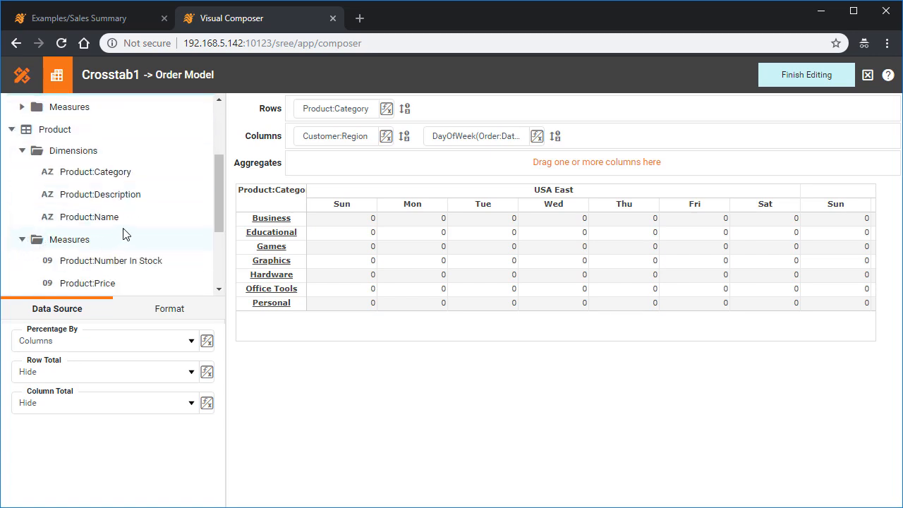
scroll(124, 234, "down", 1)
scroll(127, 235, "down", 1)
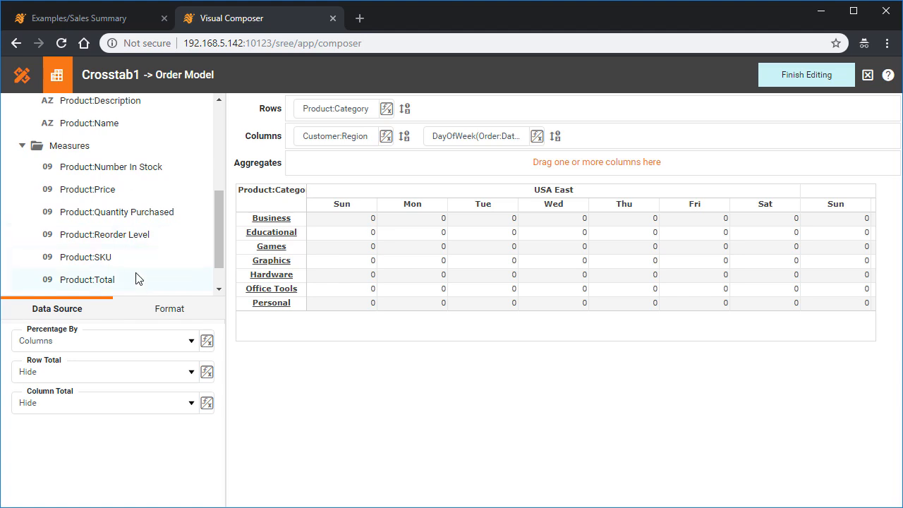
left_click_drag(136, 277, 315, 172)
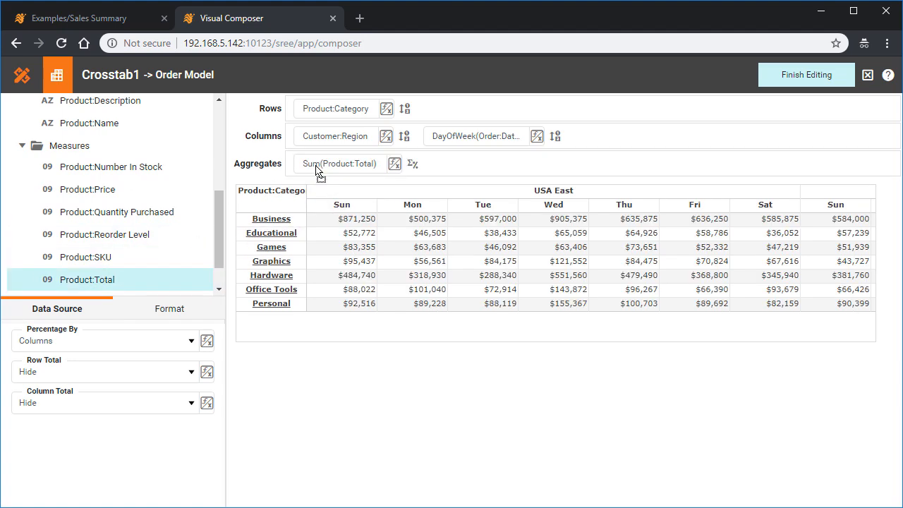
left_click(765, 75)
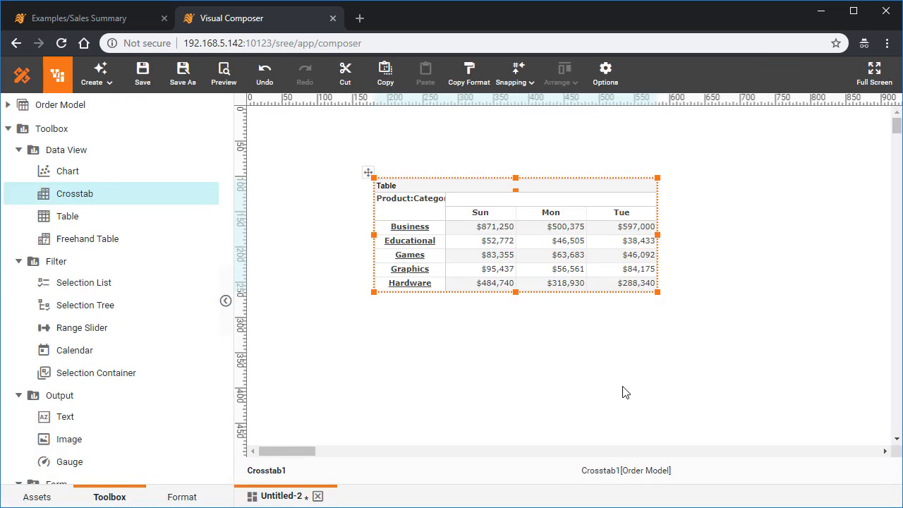
- Widen the crosstab to about the 845 mark on the horizontal ruler and review its USA East and USA West columns
left_click_drag(657, 234, 844, 234)
left_click_drag(540, 297, 570, 300)
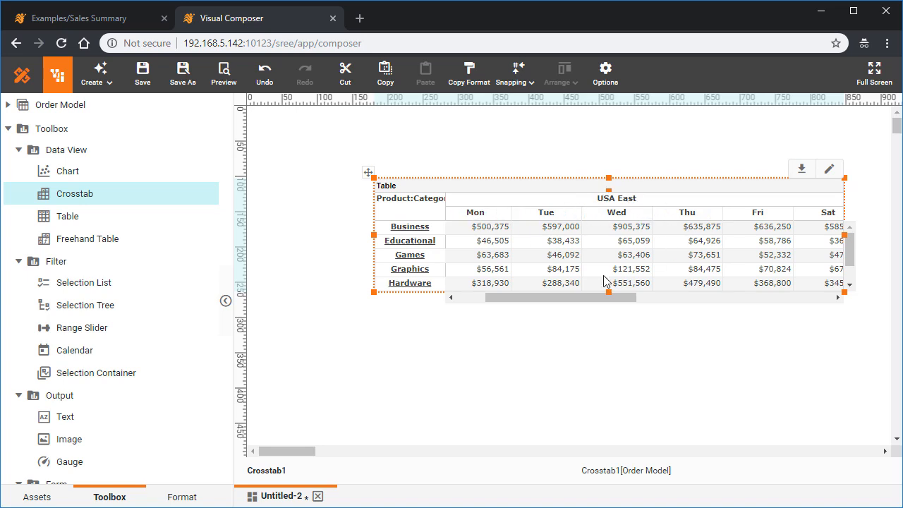
left_click(622, 203)
left_click_drag(548, 302, 741, 318)
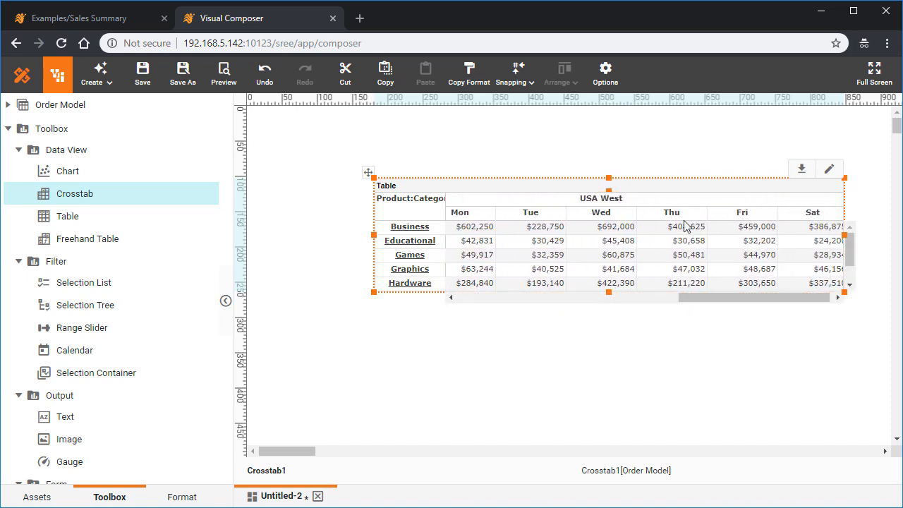
left_click(601, 200)
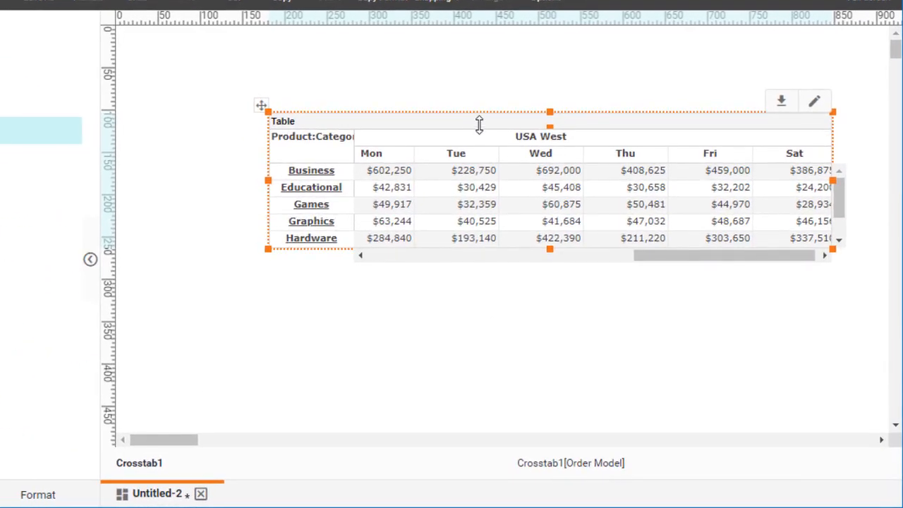
- Convert the crosstab to a freehand table and briefly check its cell layout in the editor
right_click(479, 122)
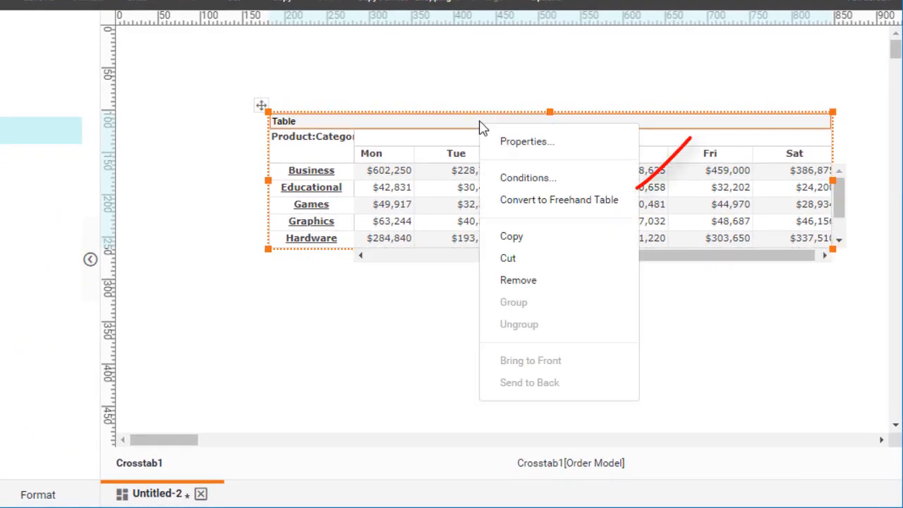
left_click(623, 213)
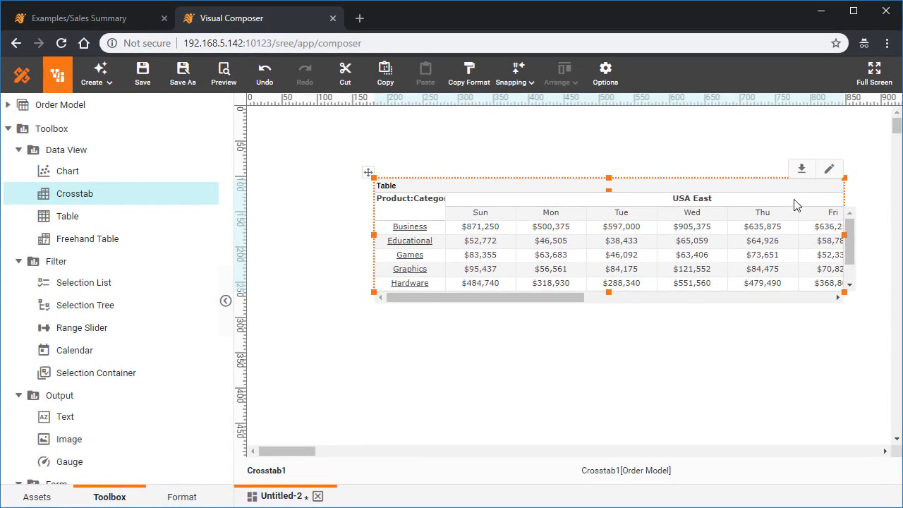
left_click(827, 173)
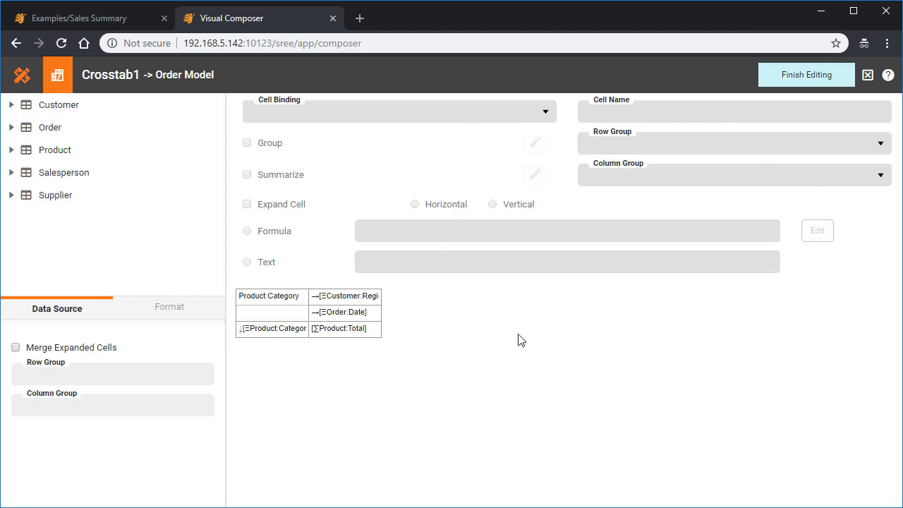
left_click(867, 75)
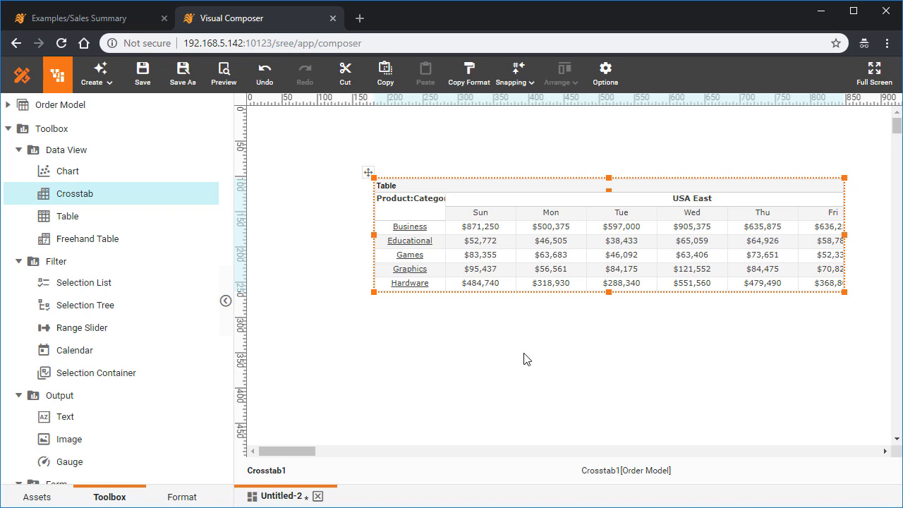
- Open the freehand table for editing and examine the expansion and grouping settings of the Product:Category, Customer:Region and Product:Total cells
left_click(830, 177)
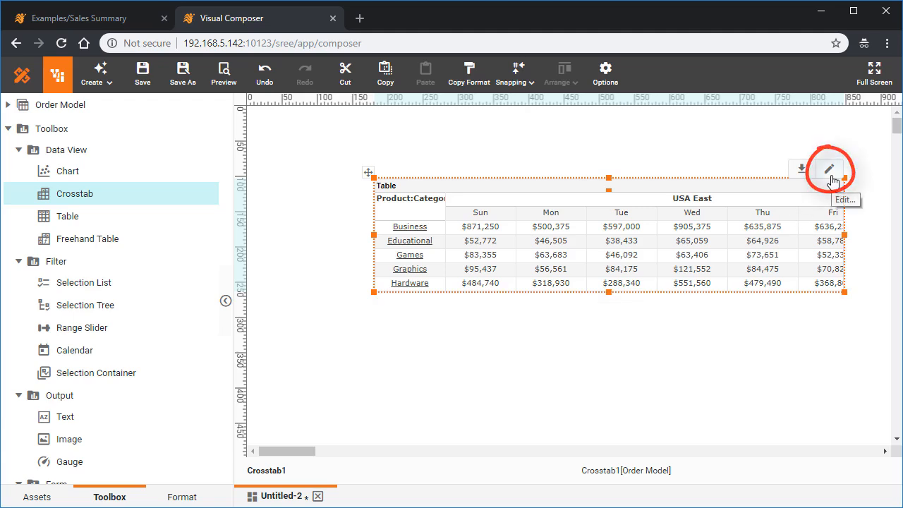
left_click(831, 177)
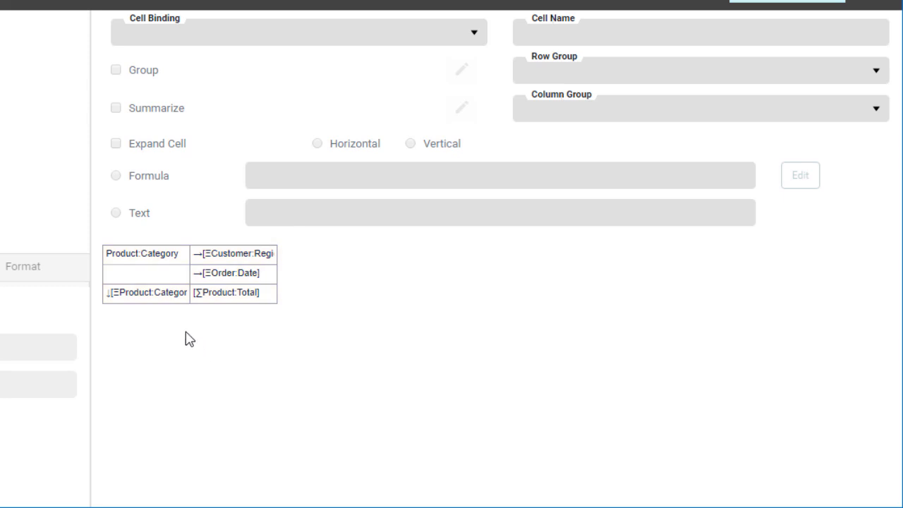
left_click(141, 295)
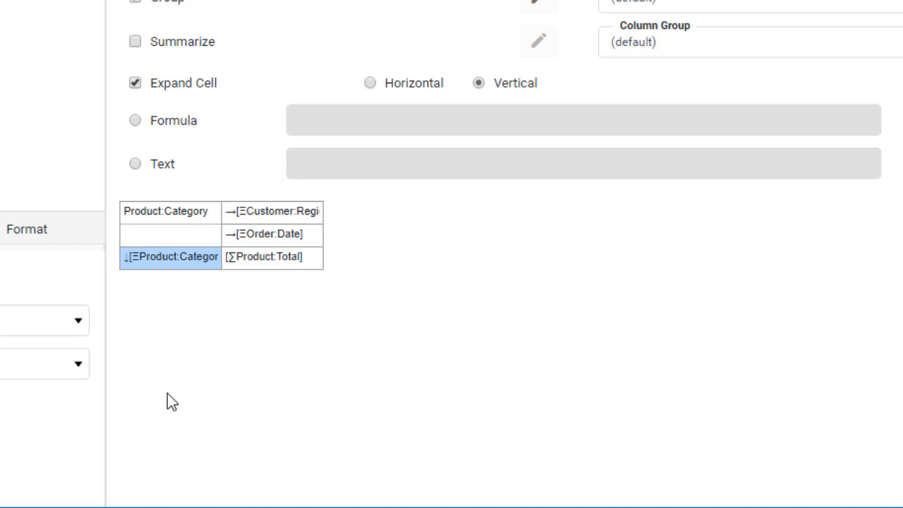
left_click(275, 214)
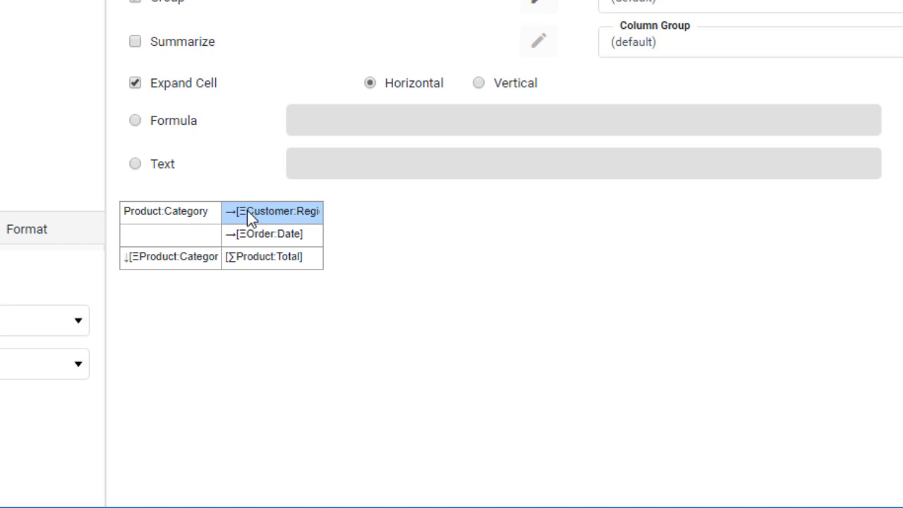
left_click(275, 256)
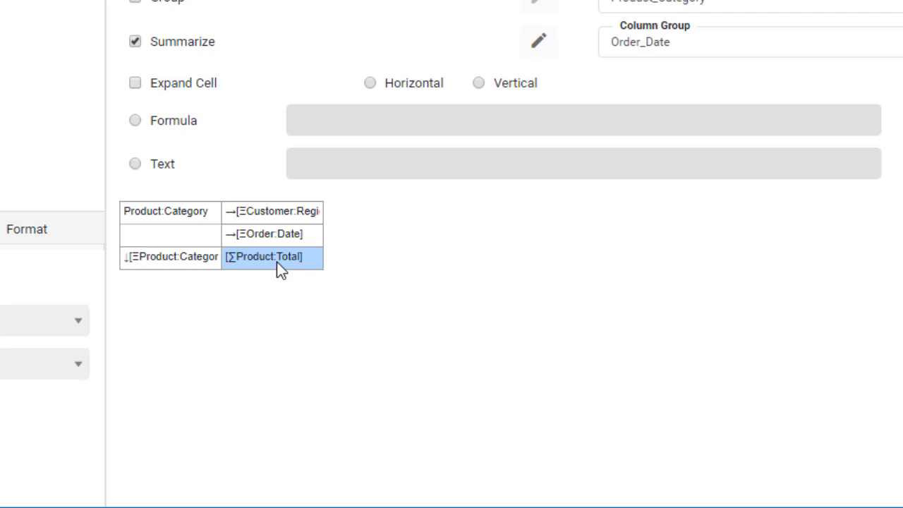
- Delete the row containing the Order:Date cell from the freehand table layout
left_click(273, 238)
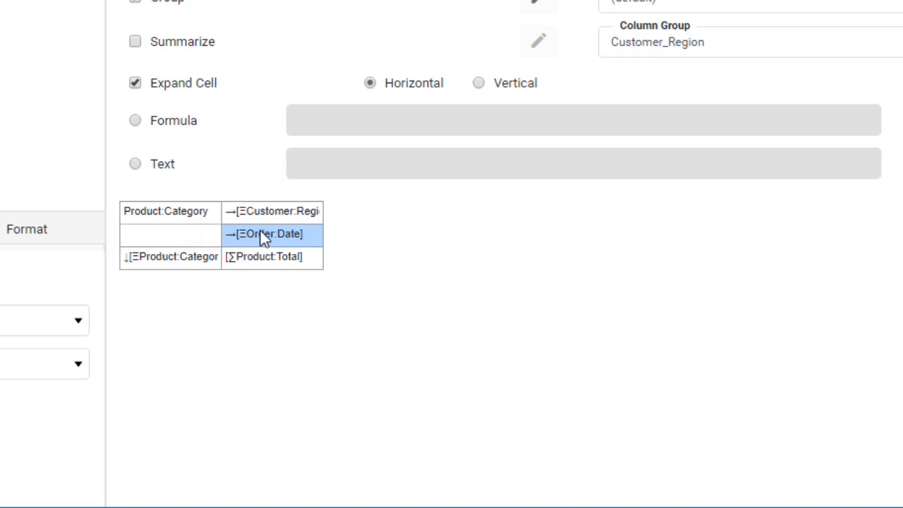
right_click(276, 237)
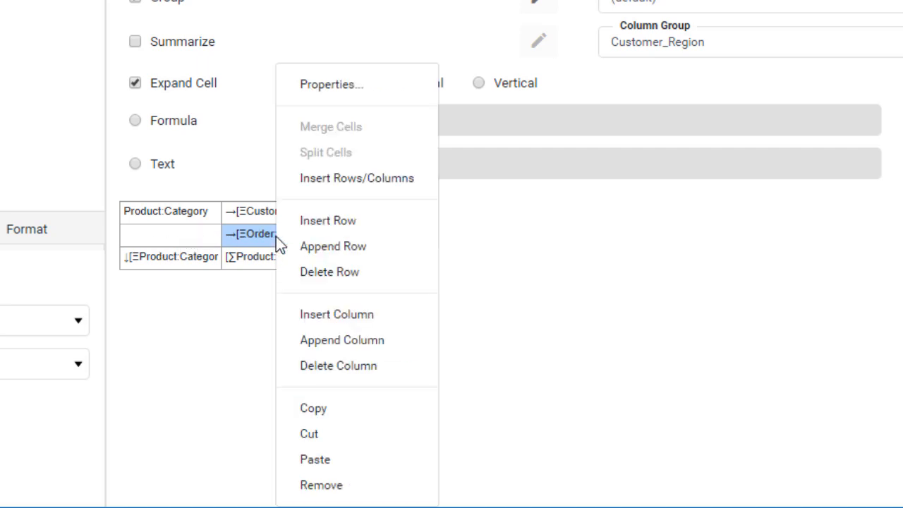
left_click(341, 271)
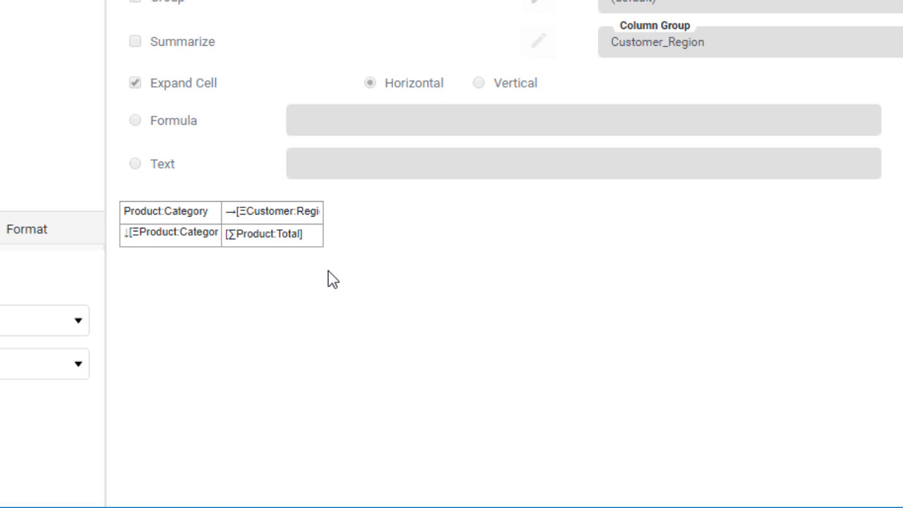
- Append a new column after the Customer:Region column
left_click(271, 211)
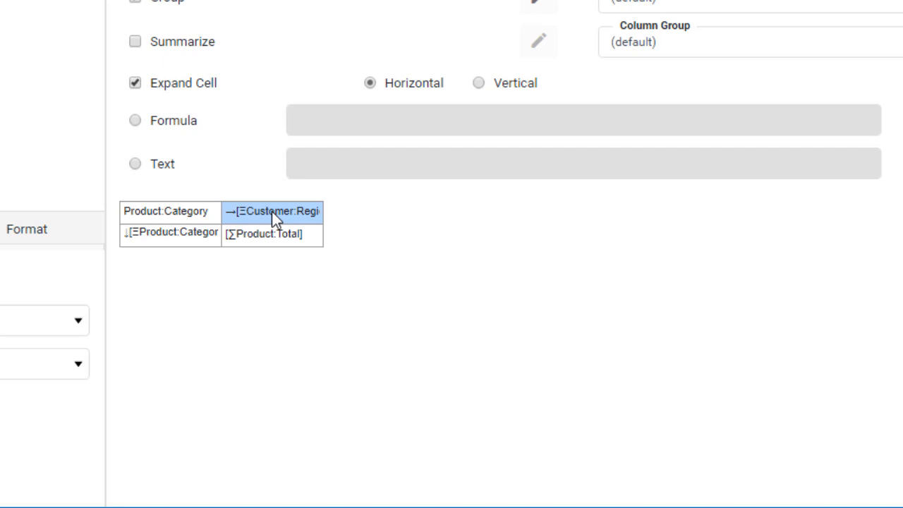
right_click(272, 215)
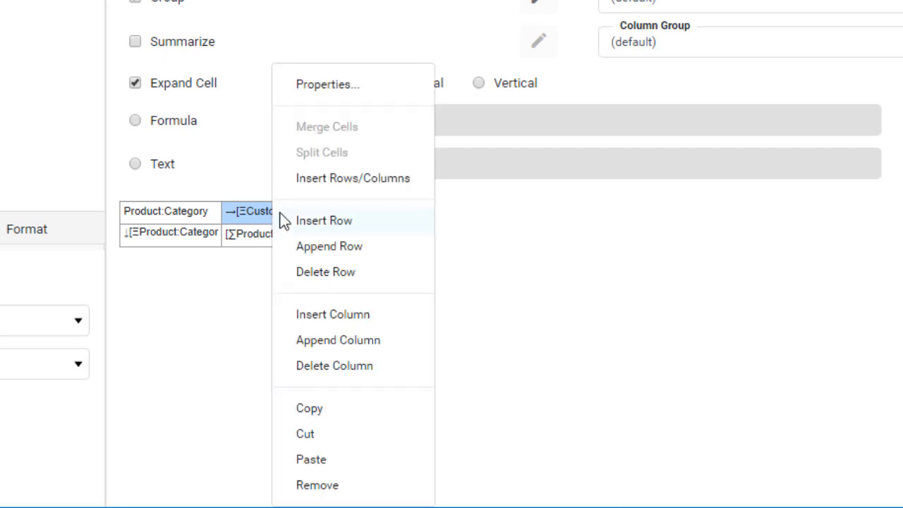
left_click(392, 342)
- Bind the Order:Date dimension to the new column's header cell and make it expand horizontally
left_click(386, 215)
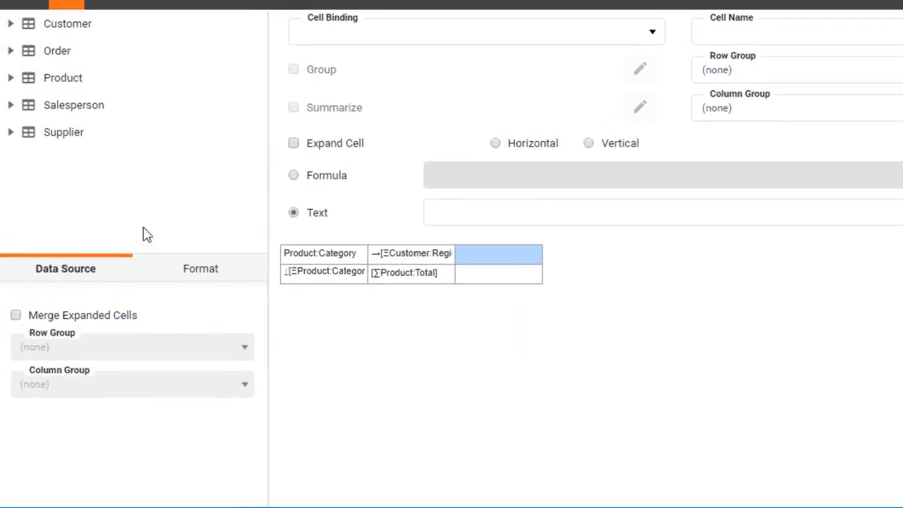
left_click(15, 52)
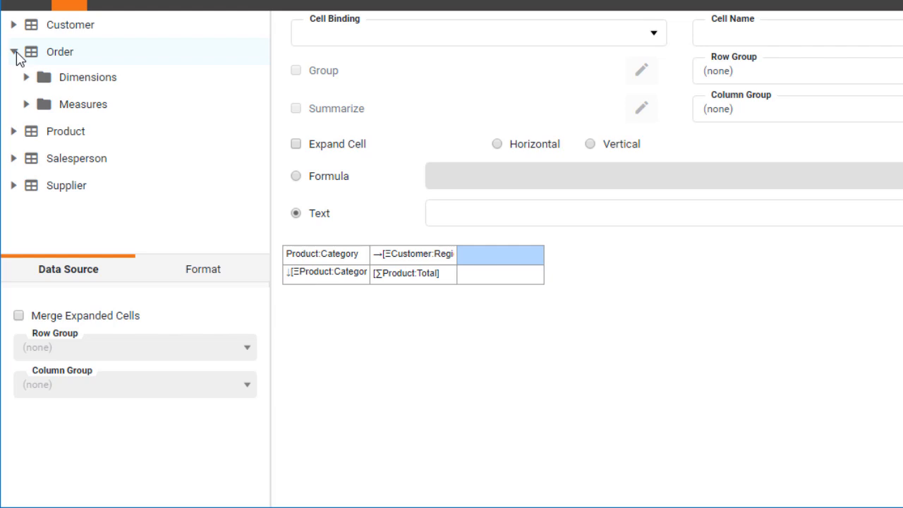
left_click(29, 76)
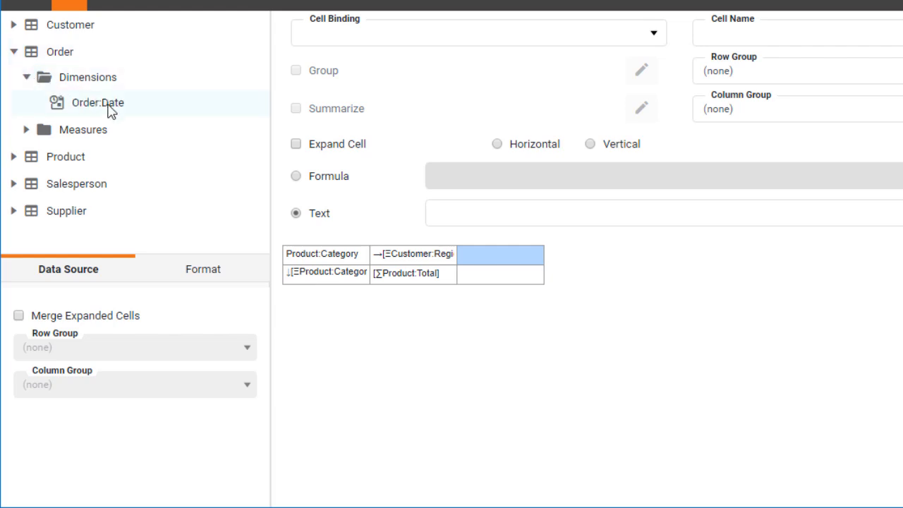
left_click_drag(109, 110, 501, 255)
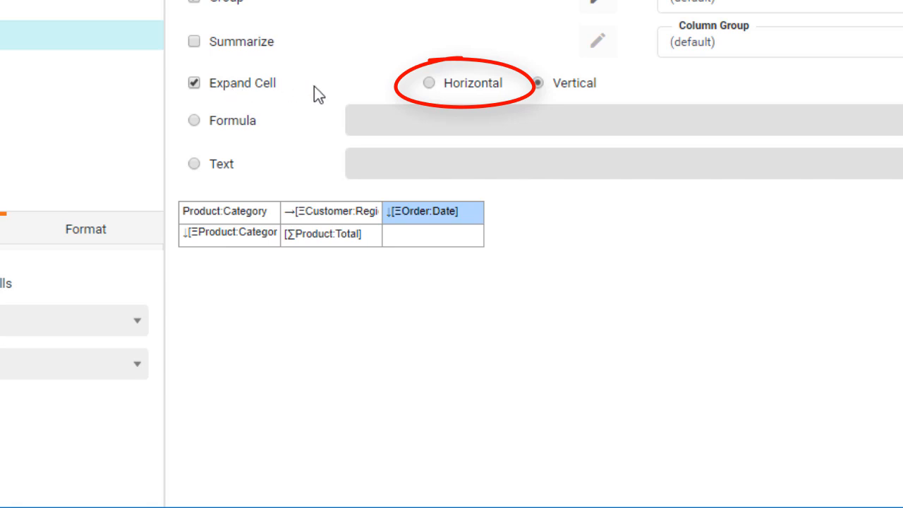
left_click(428, 83)
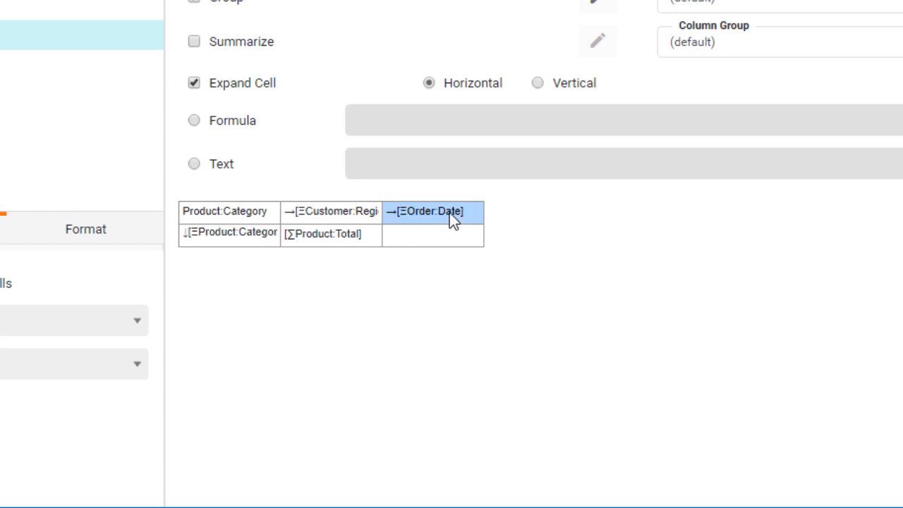
- Copy the Product:Total cell beneath Customer:Region into the empty cell beneath Order:Date
left_click(334, 235)
right_click(333, 235)
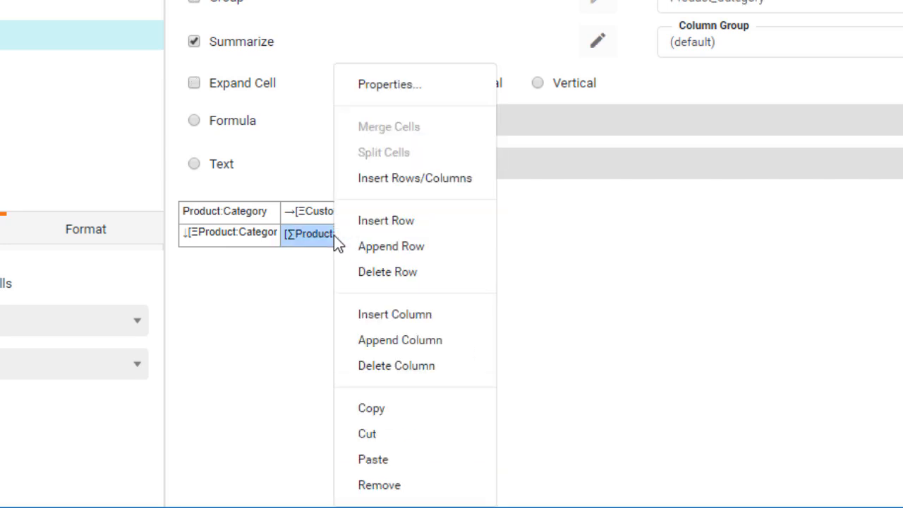
left_click(391, 410)
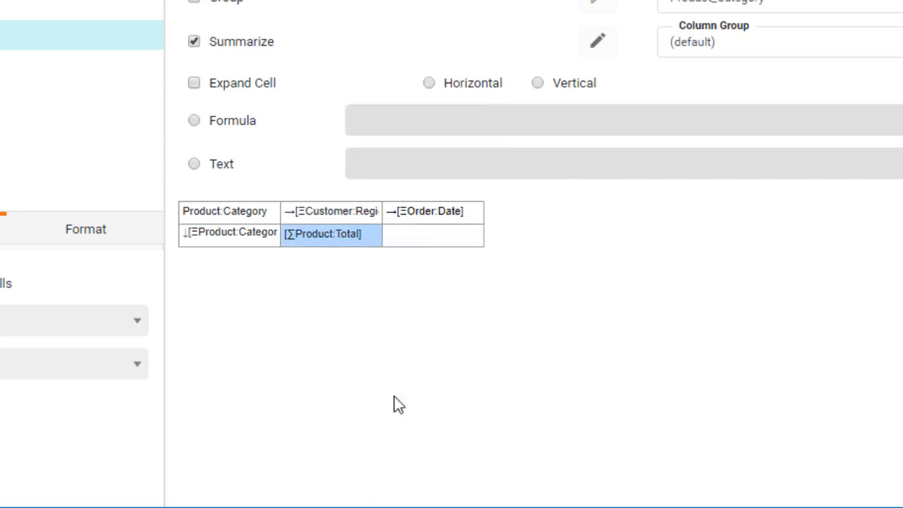
left_click(432, 241)
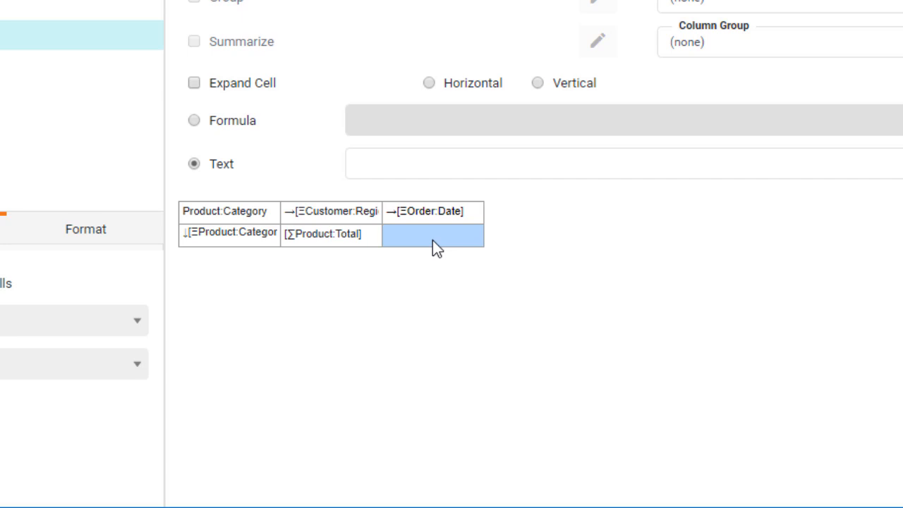
right_click(432, 241)
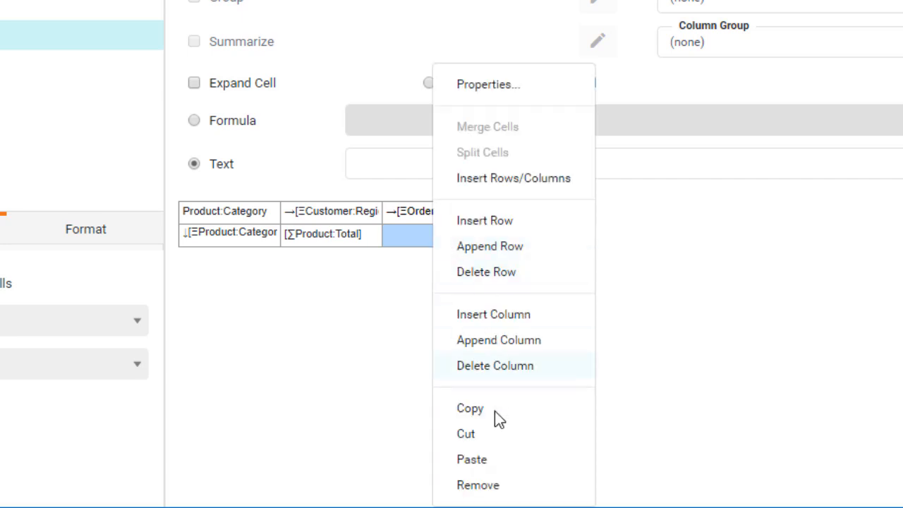
left_click(496, 459)
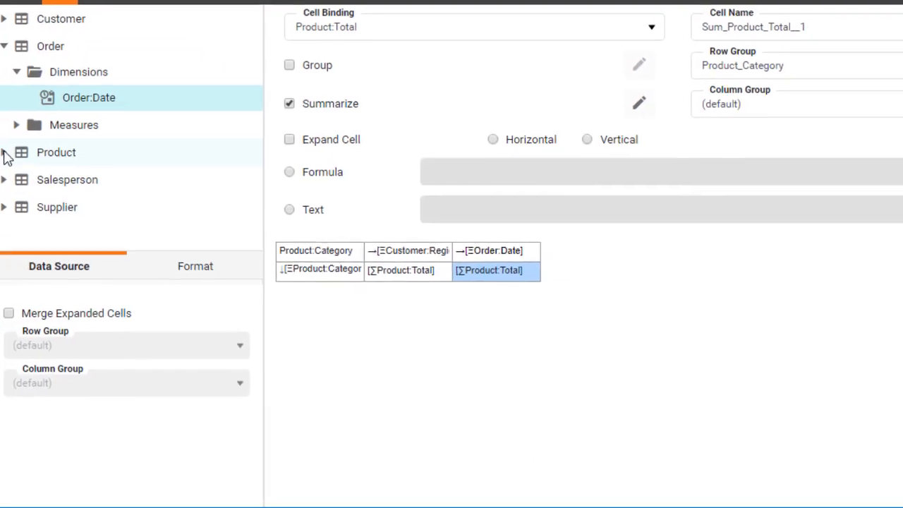
- Bind the Product:Total measure from the data source to the cell beneath Order:Date and disable its cell expansion
left_click(14, 157)
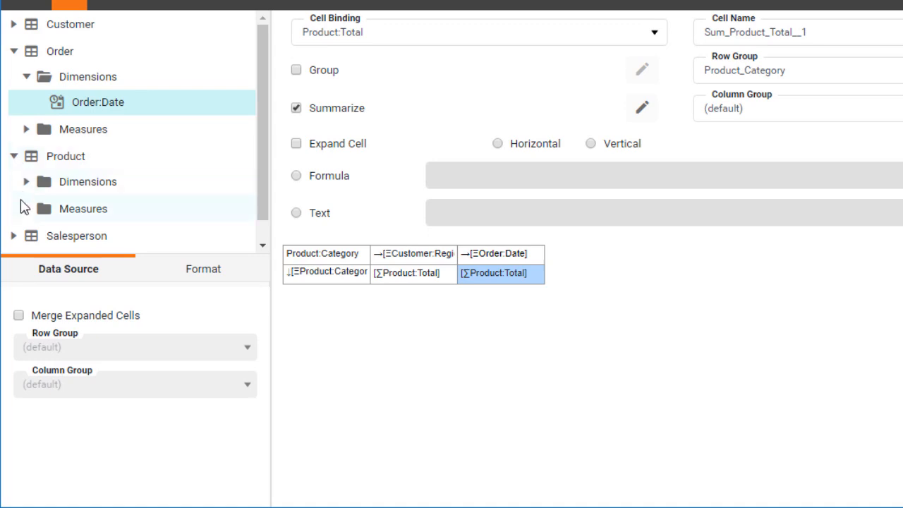
left_click(26, 208)
scroll(125, 157, "down", 3)
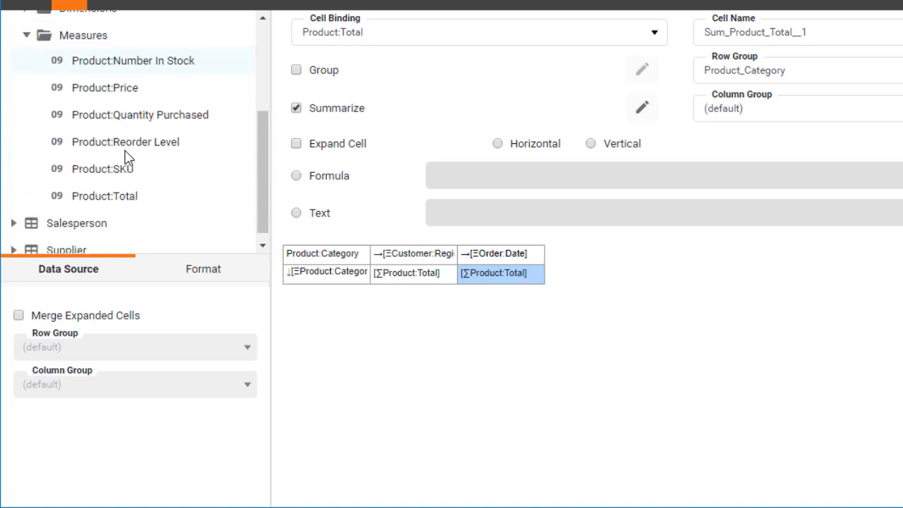
left_click_drag(153, 188, 488, 277)
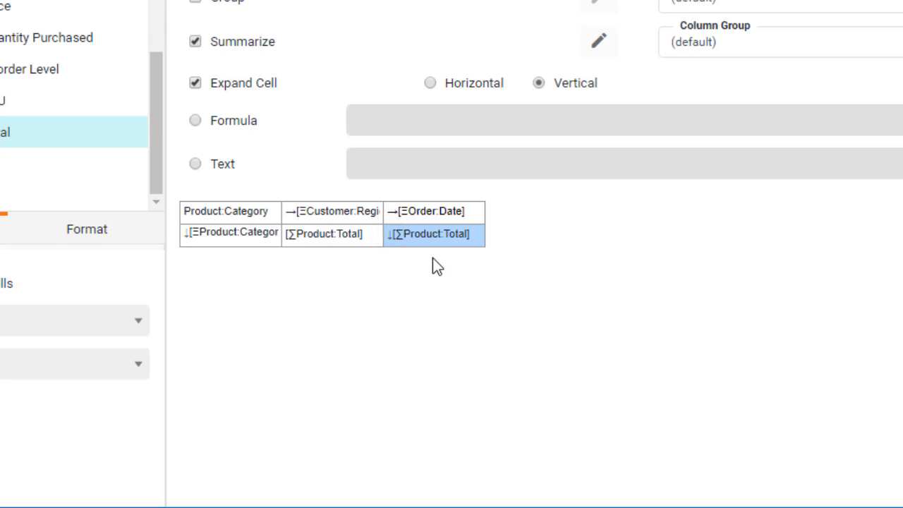
left_click(195, 83)
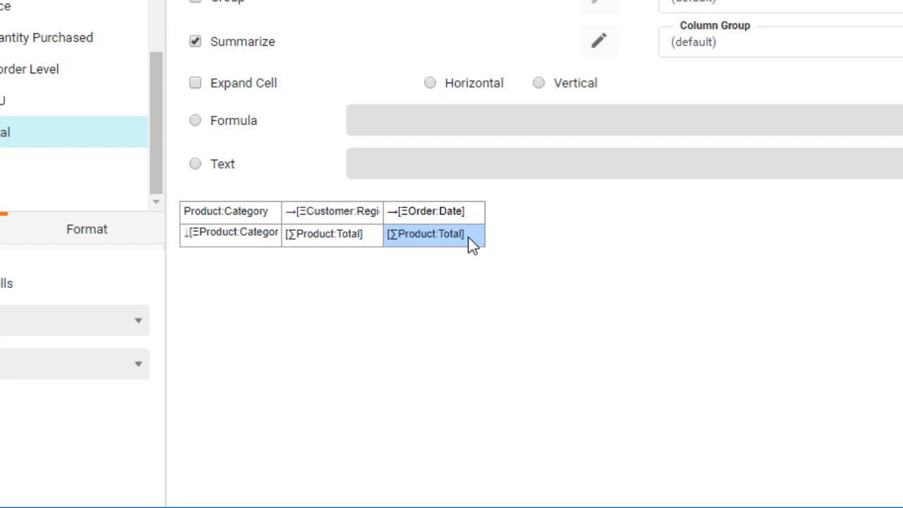
- Set the Order:Date cell's grouping level to Day of Week
left_click(455, 215)
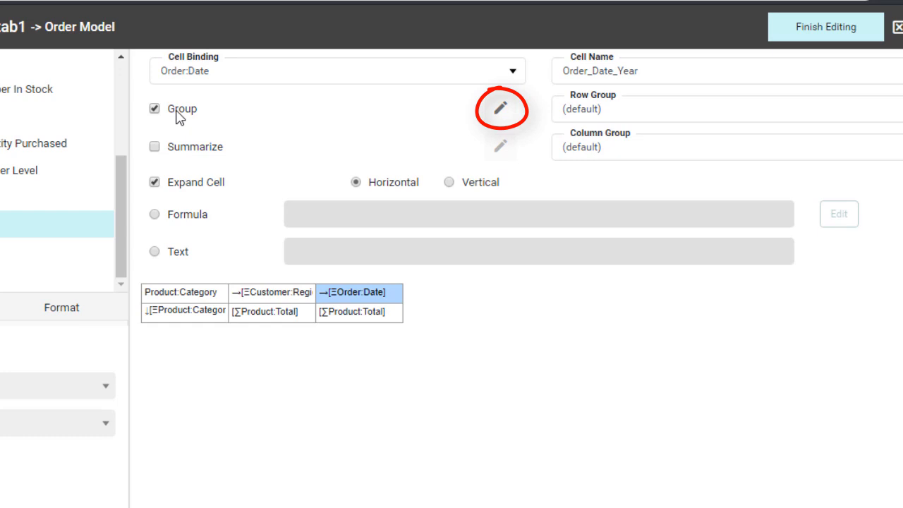
left_click(492, 110)
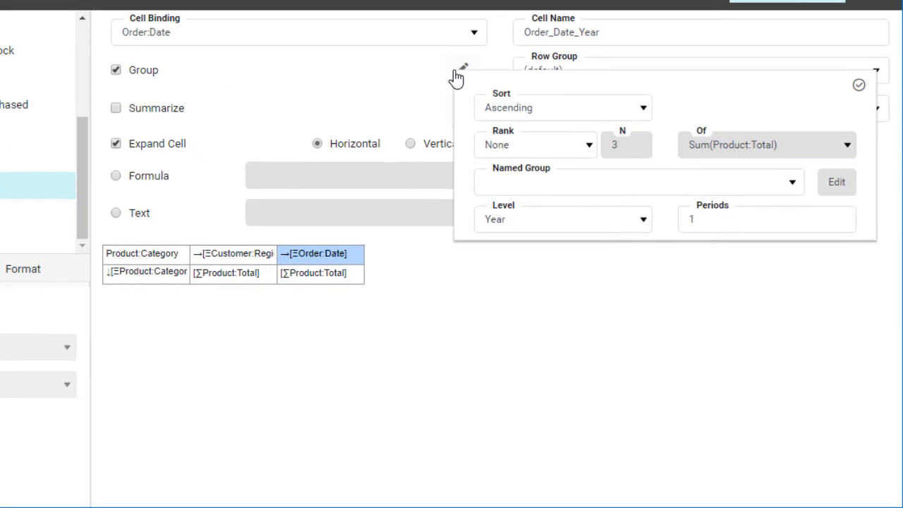
left_click(592, 220)
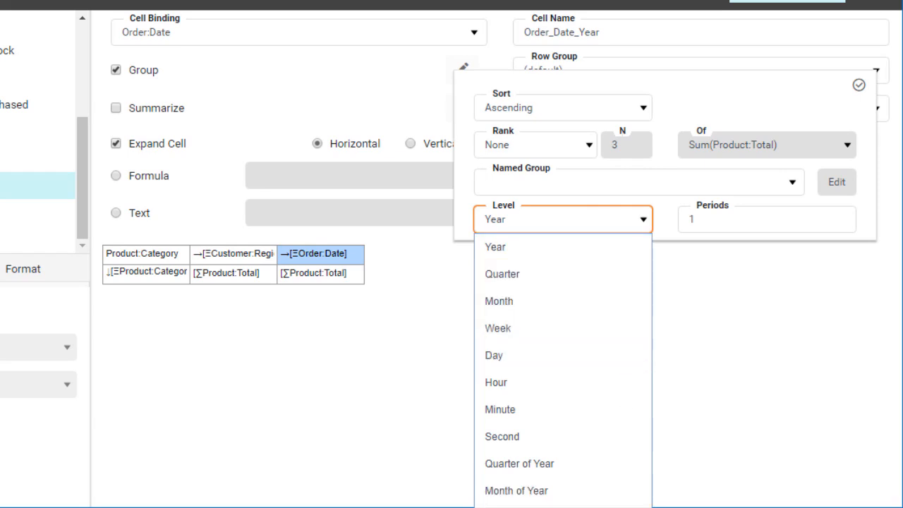
left_click(631, 507)
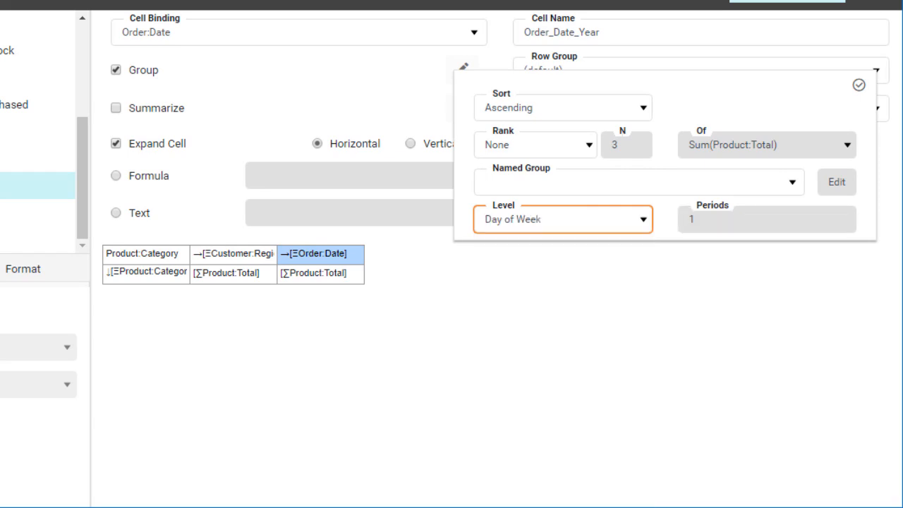
left_click(858, 86)
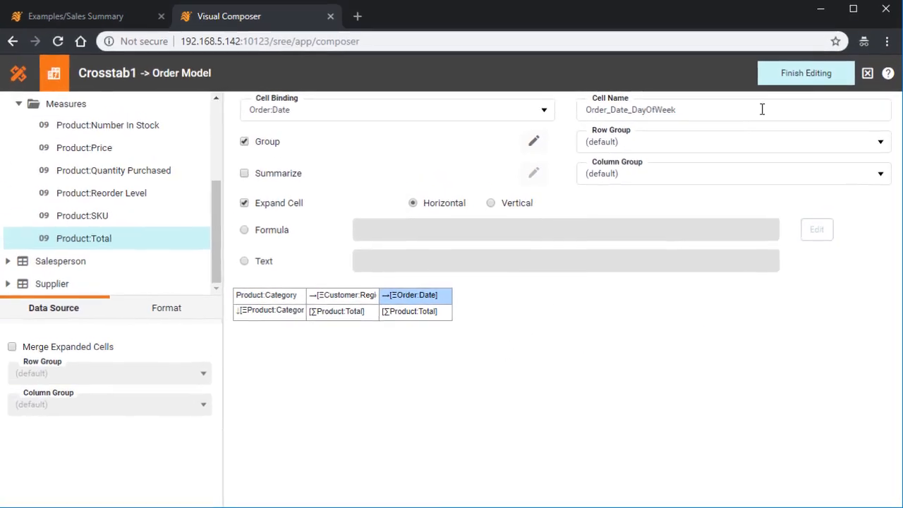
- Finish editing the freehand table and examine its new date columns in the viewsheet
left_click(789, 77)
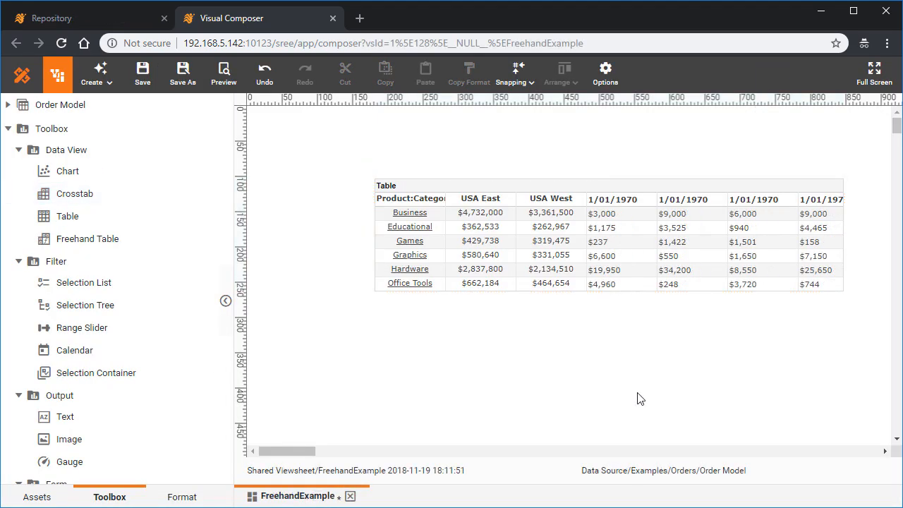
mouse_move(690, 254)
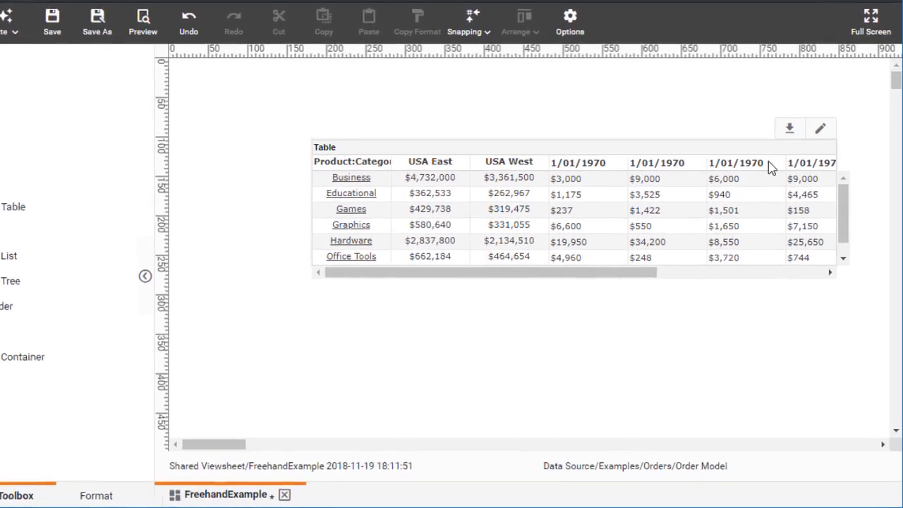
left_click(594, 166)
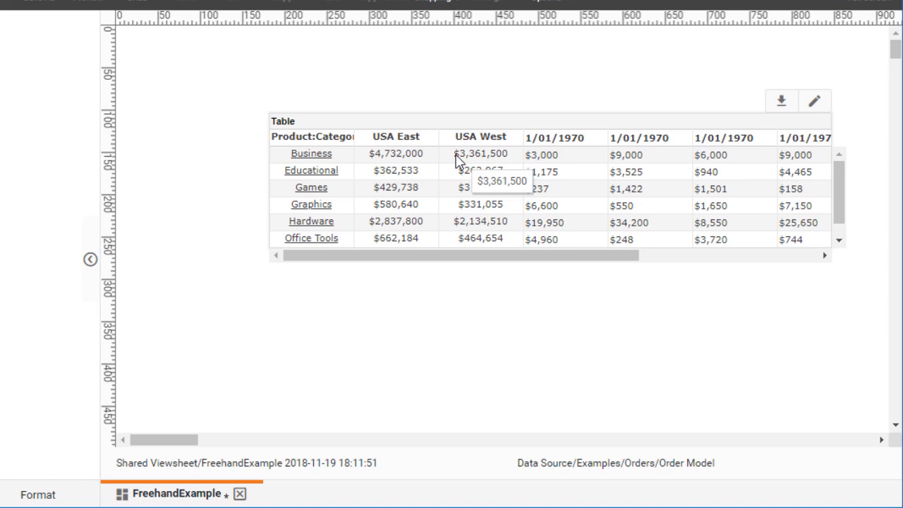
- Reopen the freehand table for editing and set the aggregate of the Product:Total cell beneath Order:Date to Sum
left_click(814, 104)
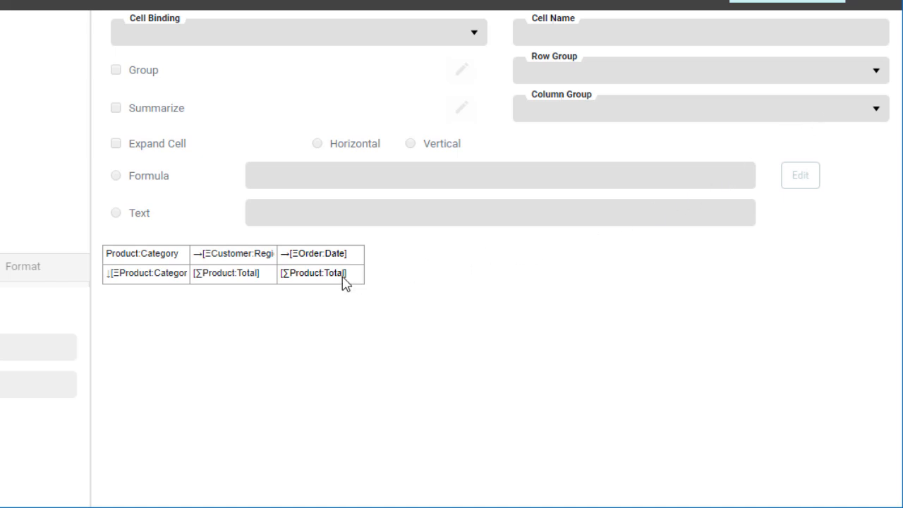
left_click(325, 282)
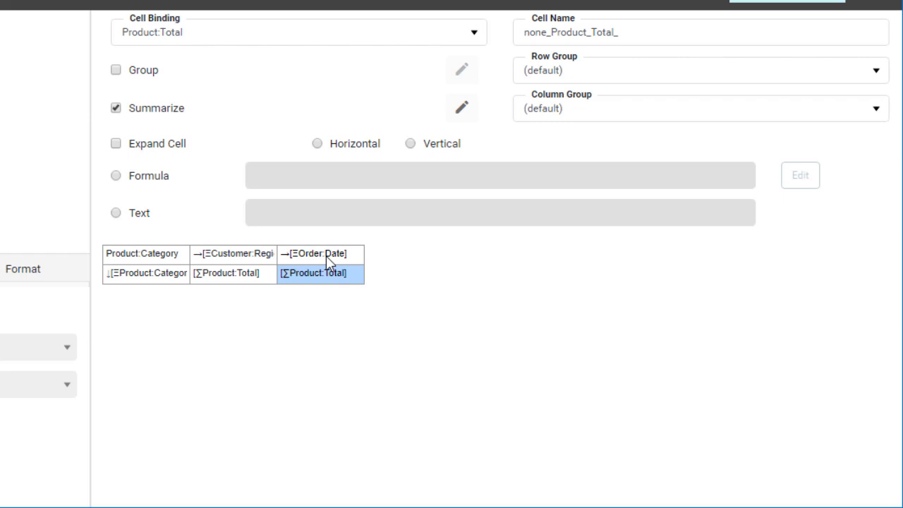
left_click(462, 113)
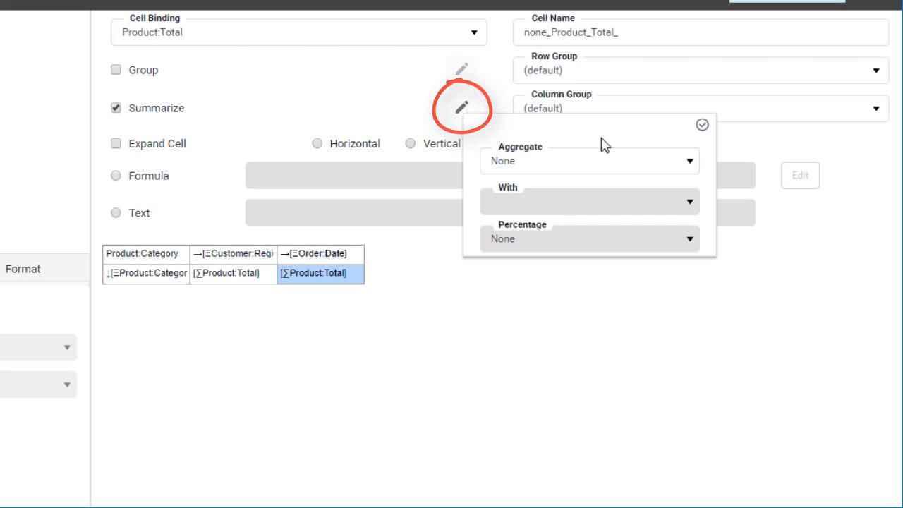
left_click(662, 167)
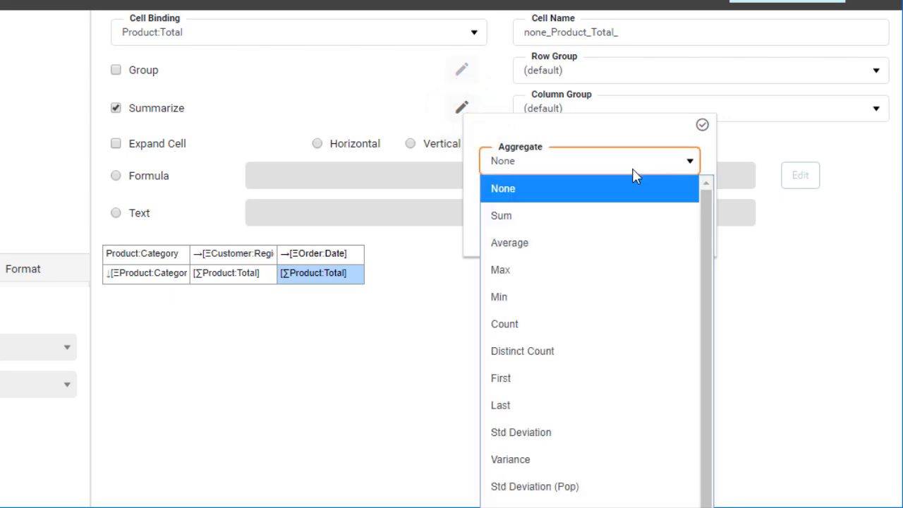
left_click(552, 222)
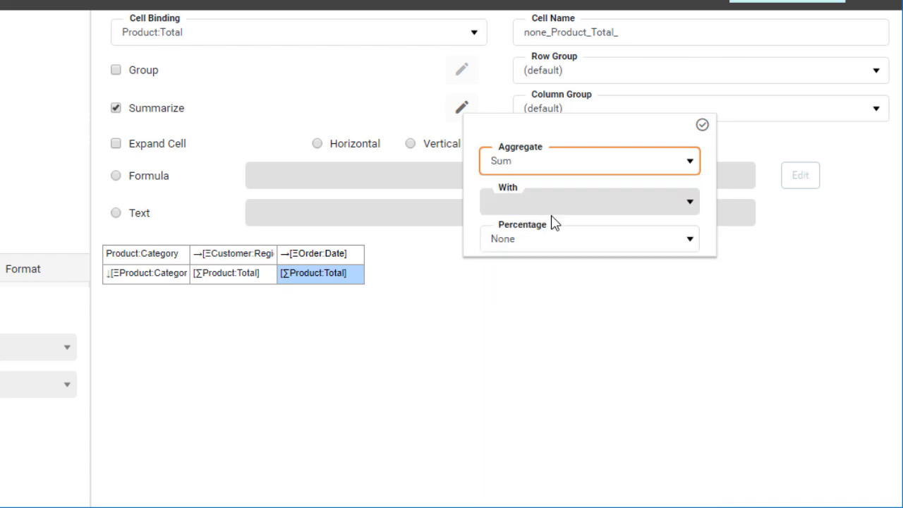
left_click(703, 126)
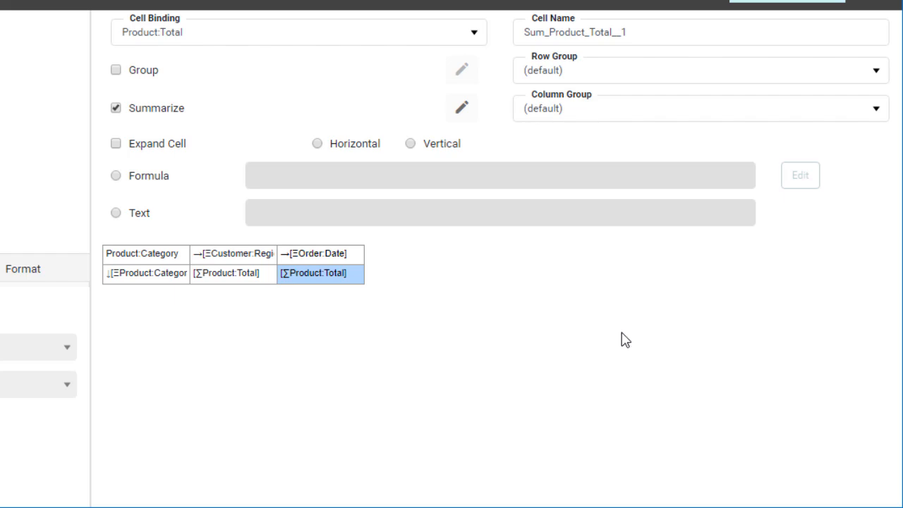
- Review the grouping options of the Order:Date cell
left_click(321, 258)
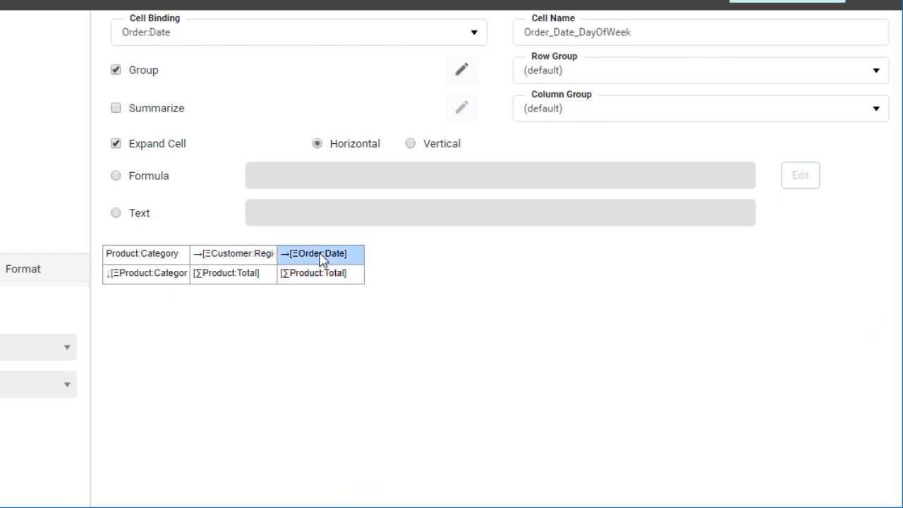
left_click(460, 71)
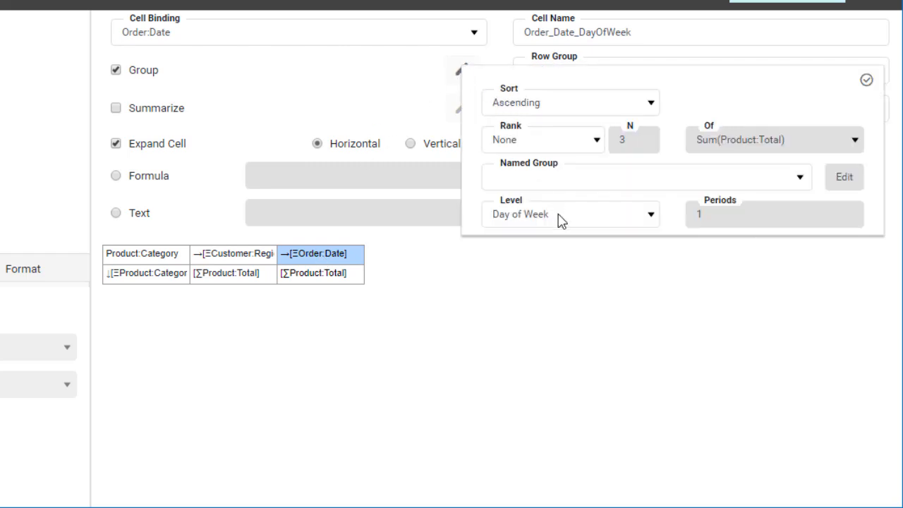
left_click(865, 80)
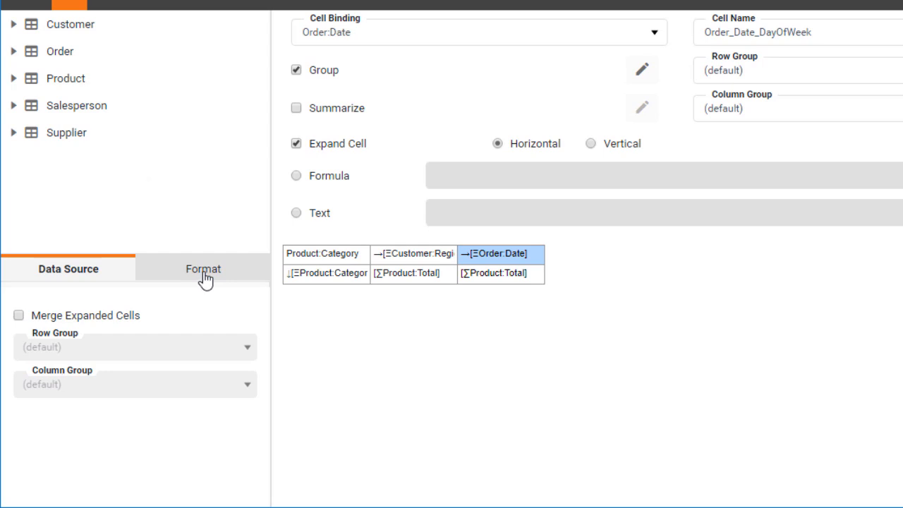
- Apply the custom date format "EEEEE, MMMMM dd, yyyy" to the Order:Date cell
left_click(204, 277)
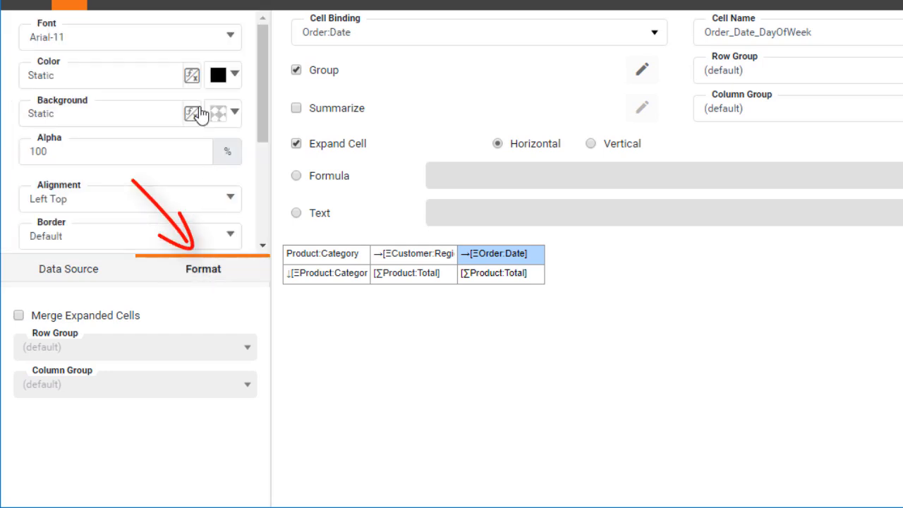
scroll(200, 123, "down", 5)
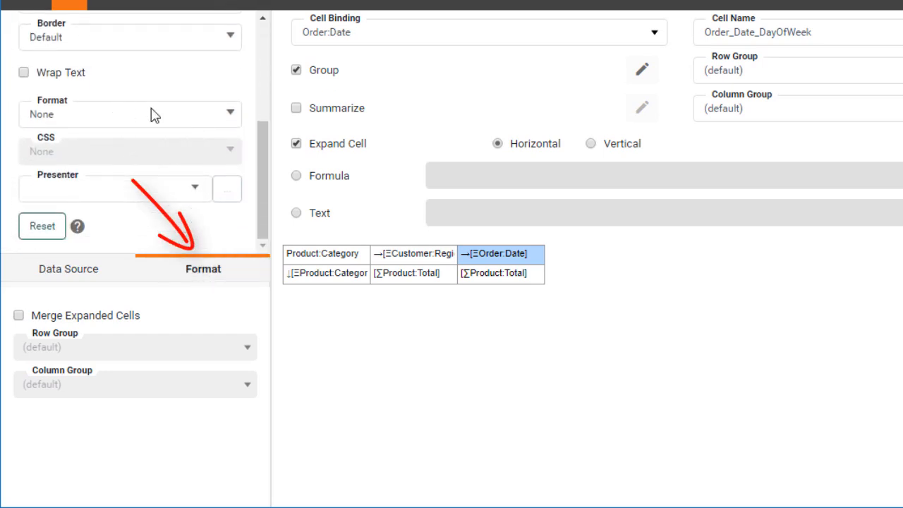
left_click(230, 113)
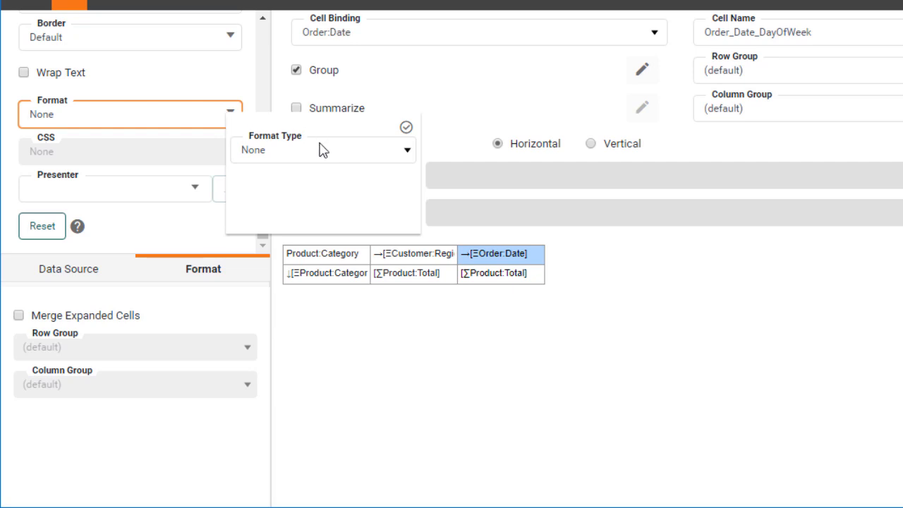
left_click(330, 153)
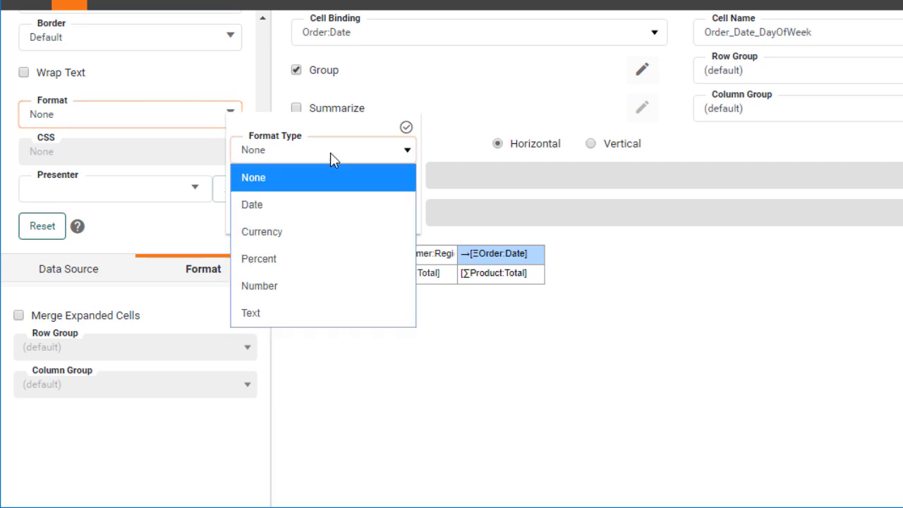
left_click(321, 204)
left_click(408, 215)
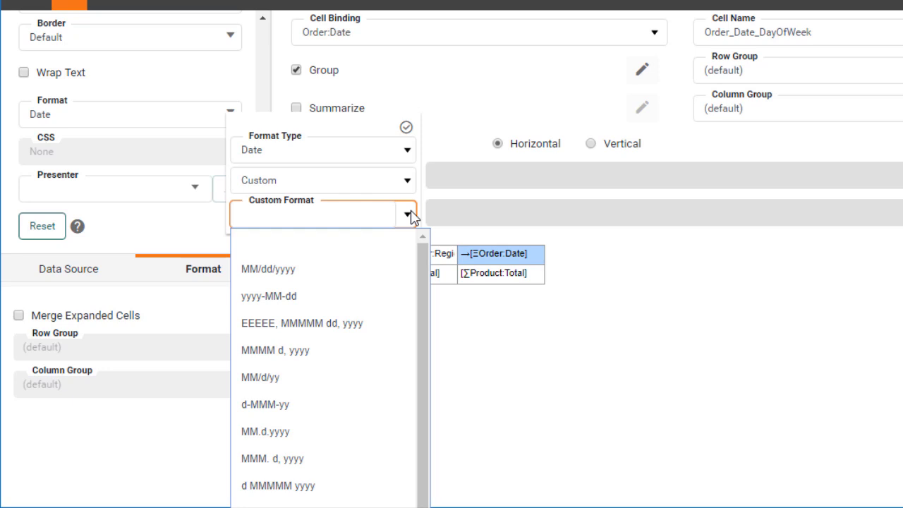
left_click(325, 323)
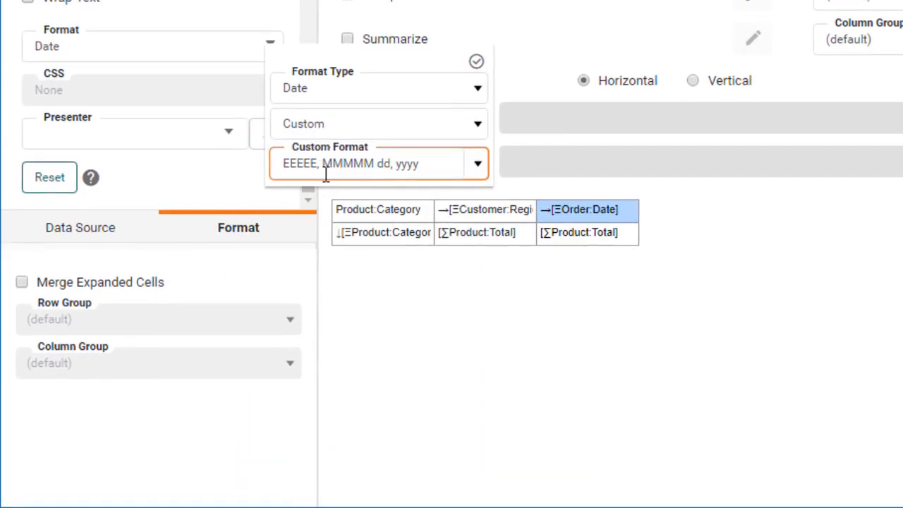
- Shorten the Order:Date cell's custom date format to EEEEE and apply it
left_click_drag(323, 166, 441, 159)
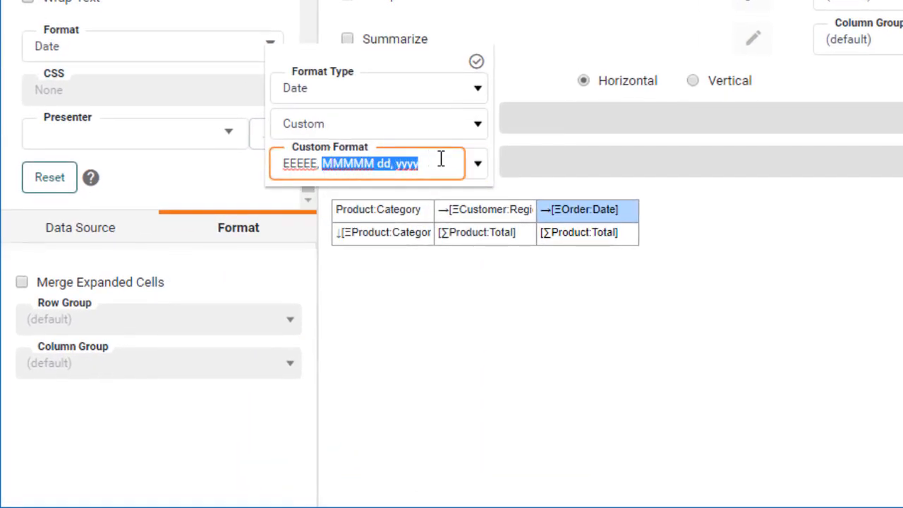
key("BackSpace")
key("BackSpace")
key("BackSpace")
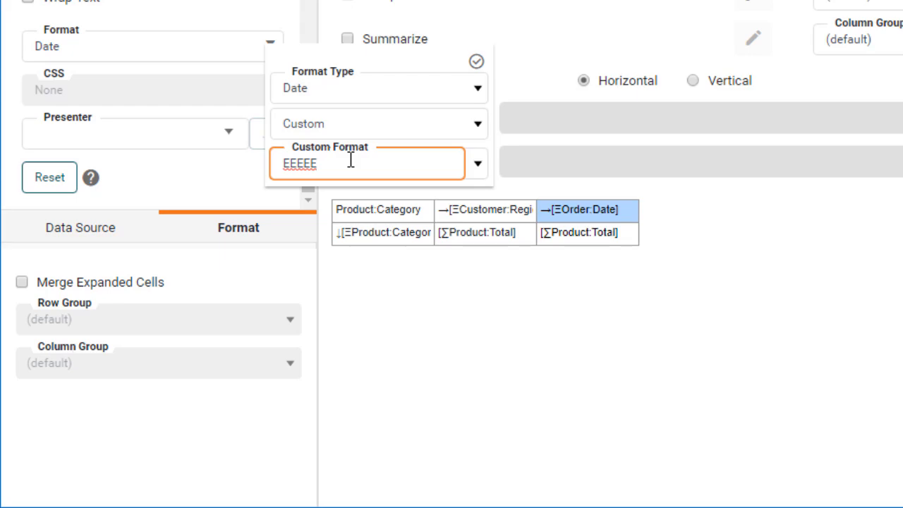
left_click(476, 62)
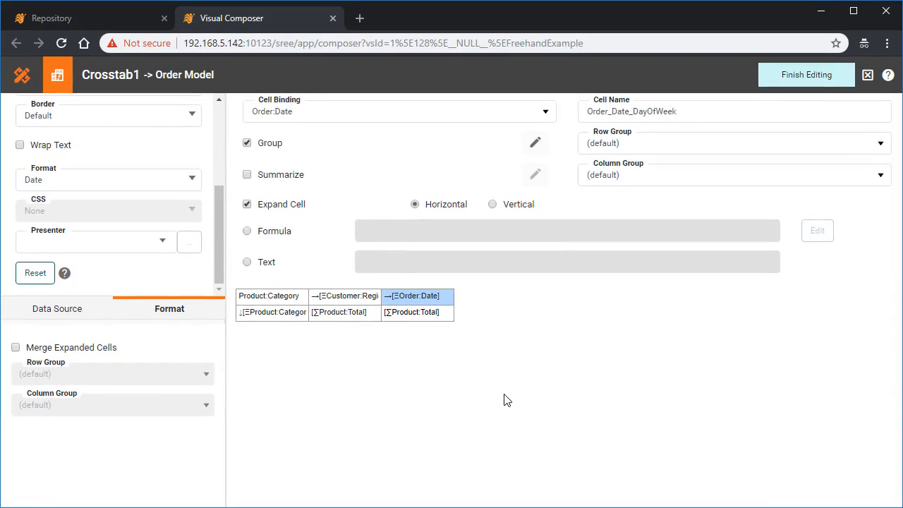
- Finish editing the freehand table and examine its weekday columns in the viewsheet
left_click(794, 83)
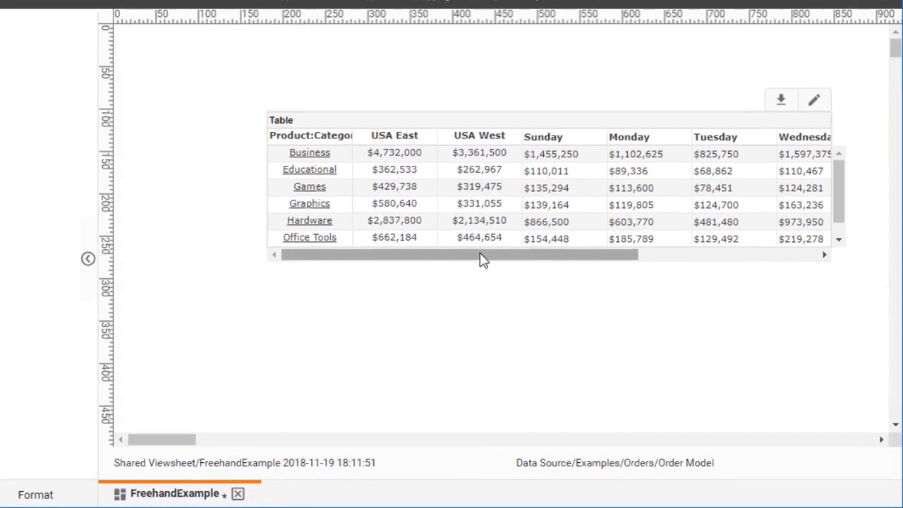
left_click_drag(548, 297, 575, 300)
left_click_drag(517, 261, 466, 268)
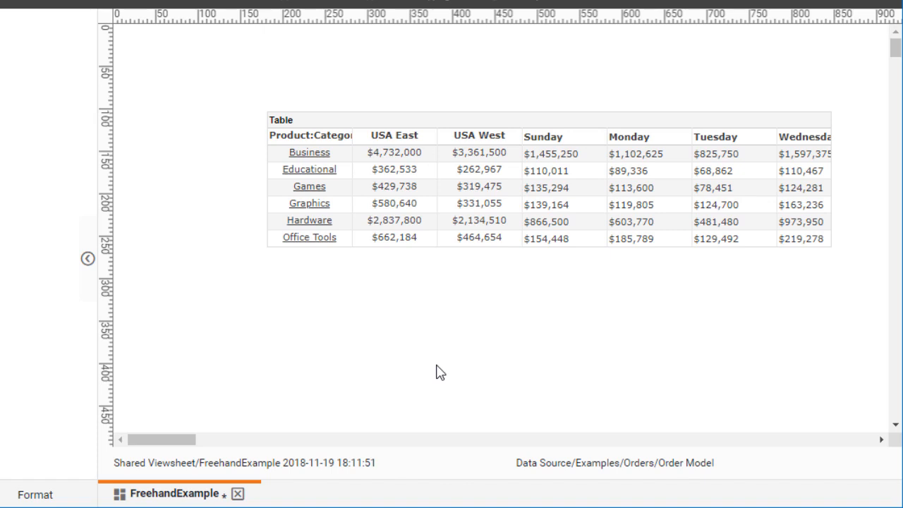
- Extend the table's lower edge in the viewsheet to make room for two more rows
left_click(447, 129)
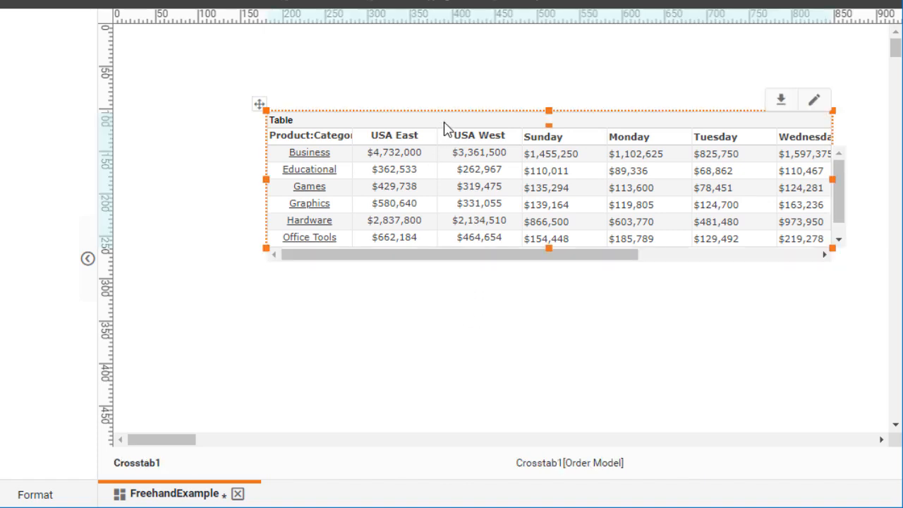
left_click_drag(550, 251, 550, 283)
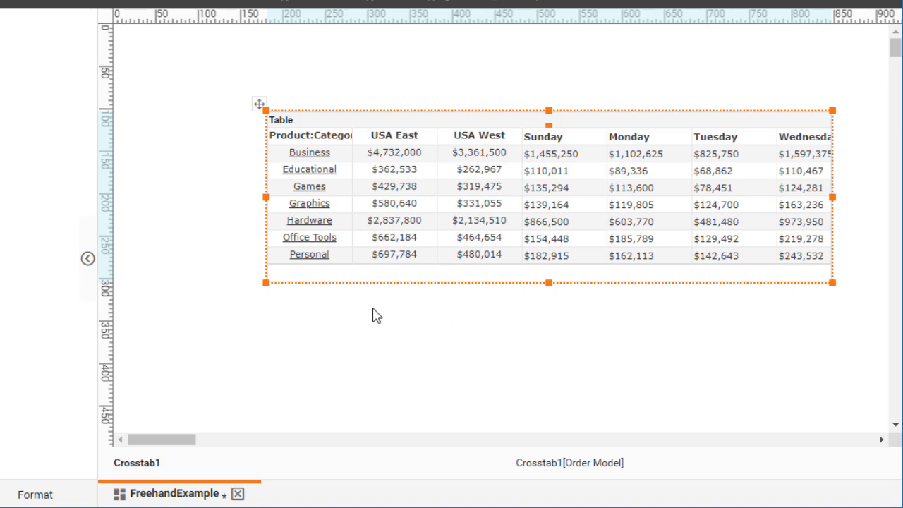
mouse_move(322, 285)
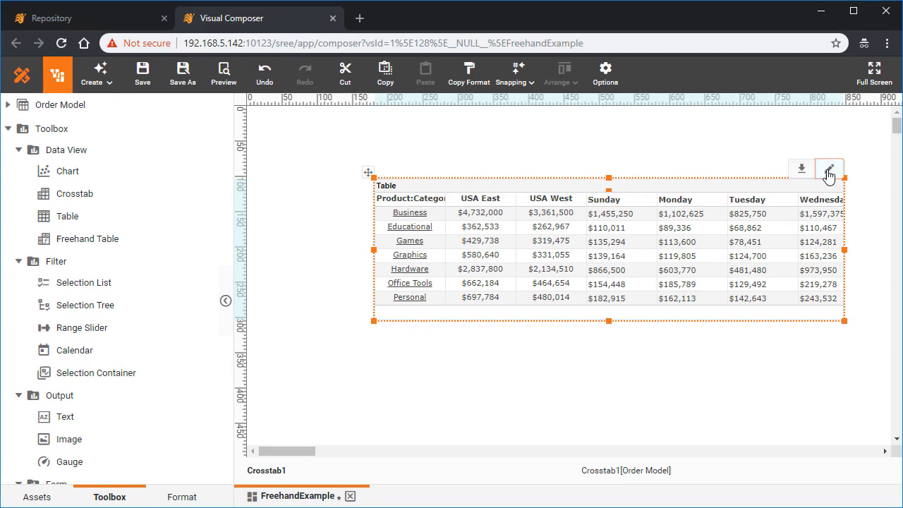
- Reopen the freehand table for editing and append an empty column after the Order:Date column
left_click(828, 171)
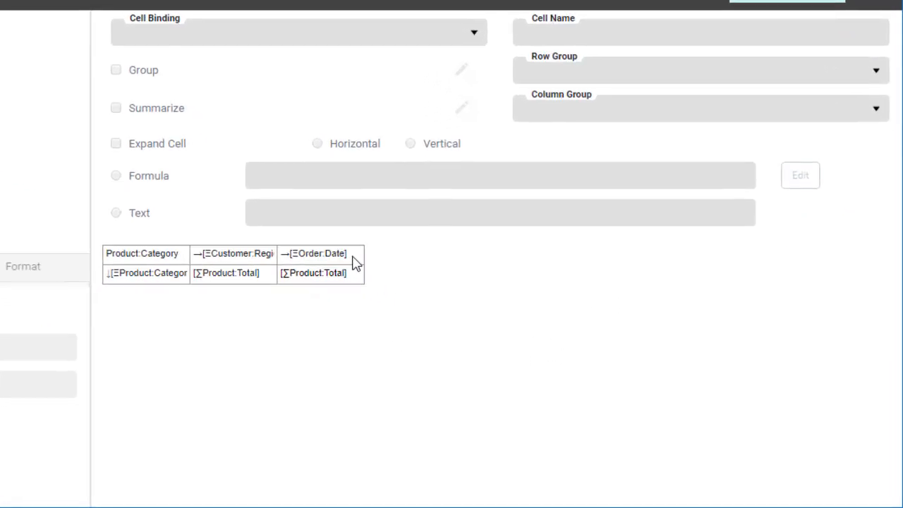
left_click(445, 302)
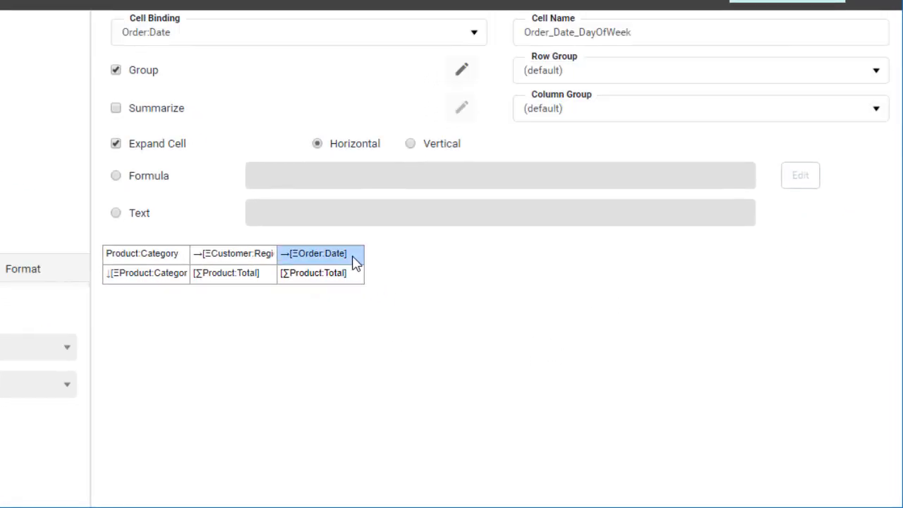
right_click(354, 263)
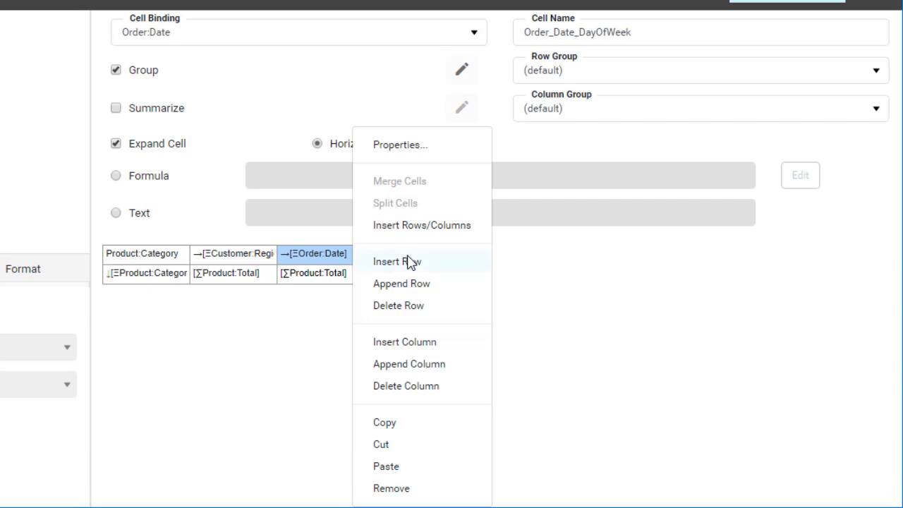
left_click(456, 363)
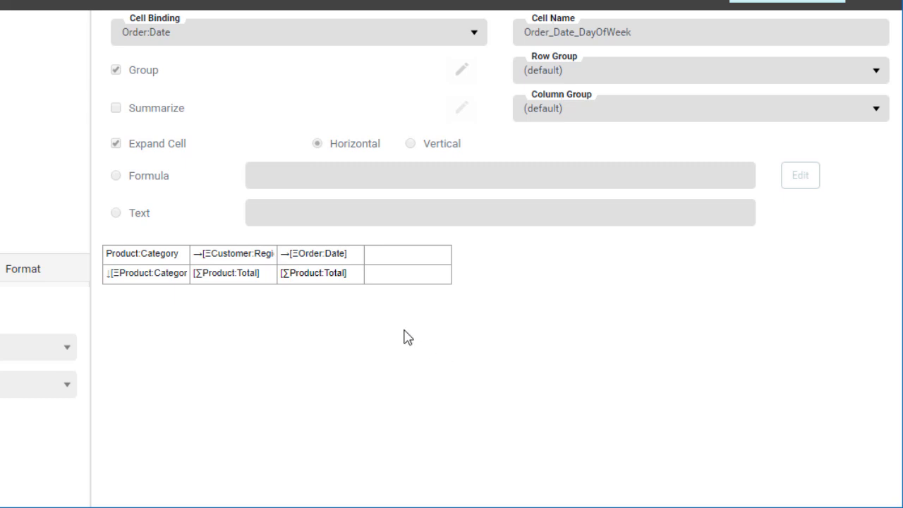
- Append an empty row beneath the Product:Total row of the freehand table
left_click(323, 277)
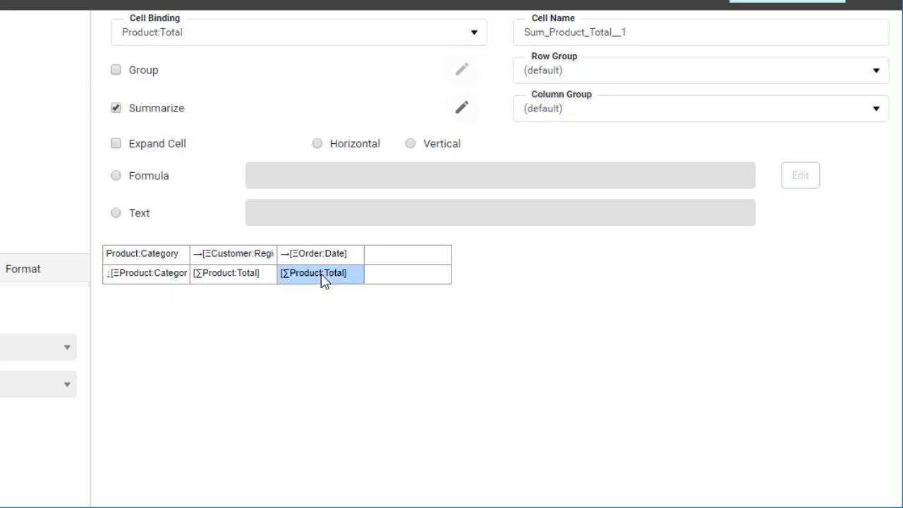
right_click(324, 279)
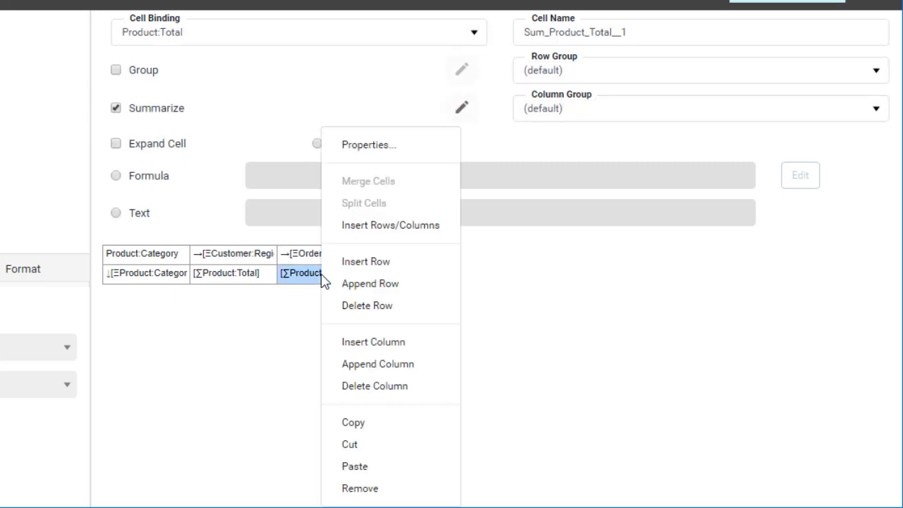
left_click(347, 285)
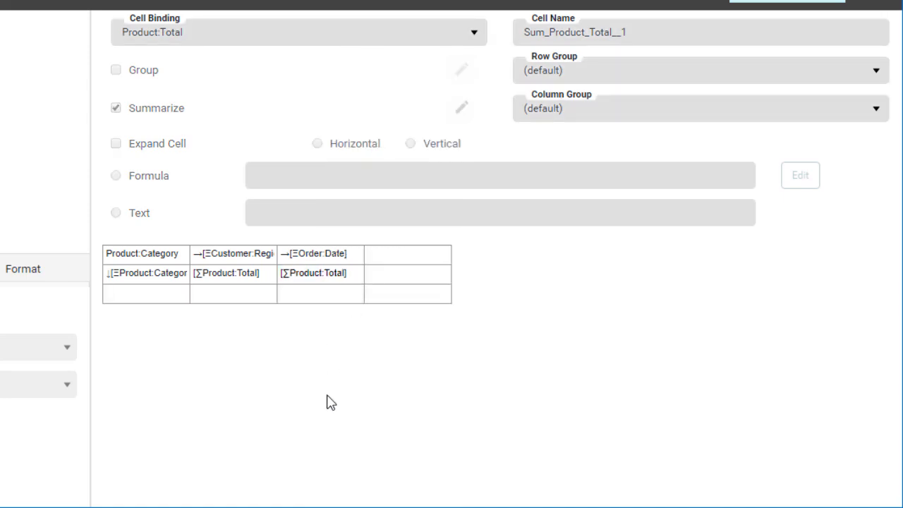
- Copy the Product:Total cell beneath Customer:Region into the empty cell directly below it
left_click(247, 275)
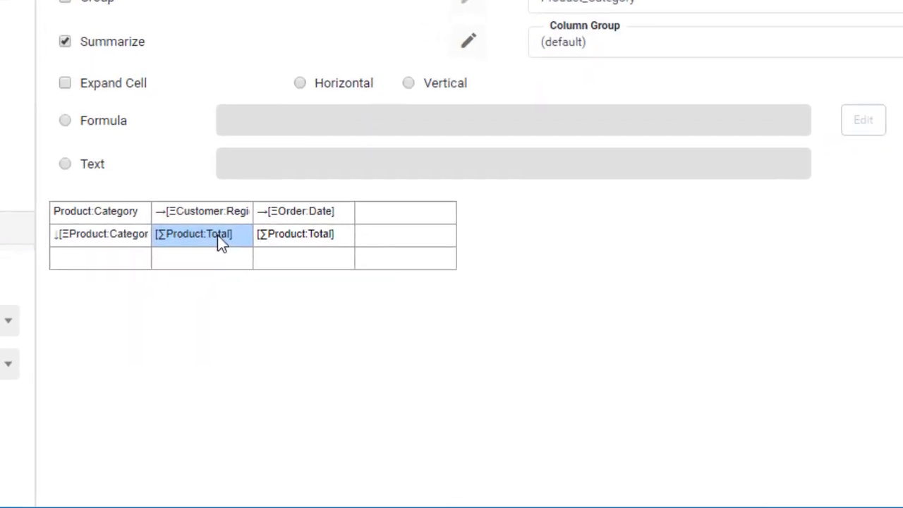
right_click(221, 242)
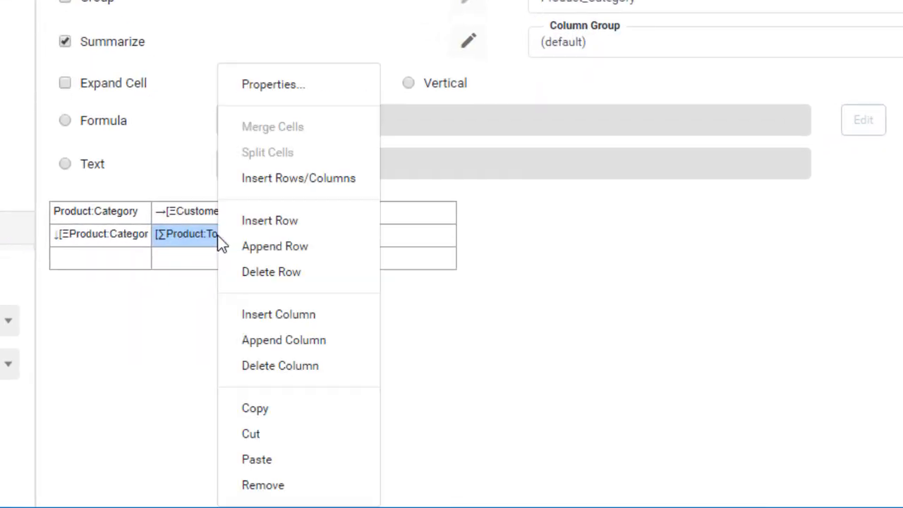
left_click(319, 406)
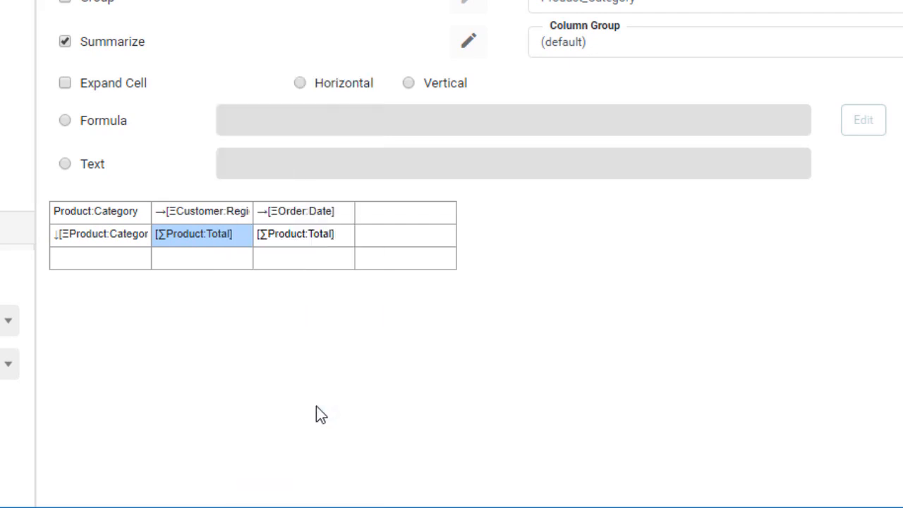
left_click(224, 261)
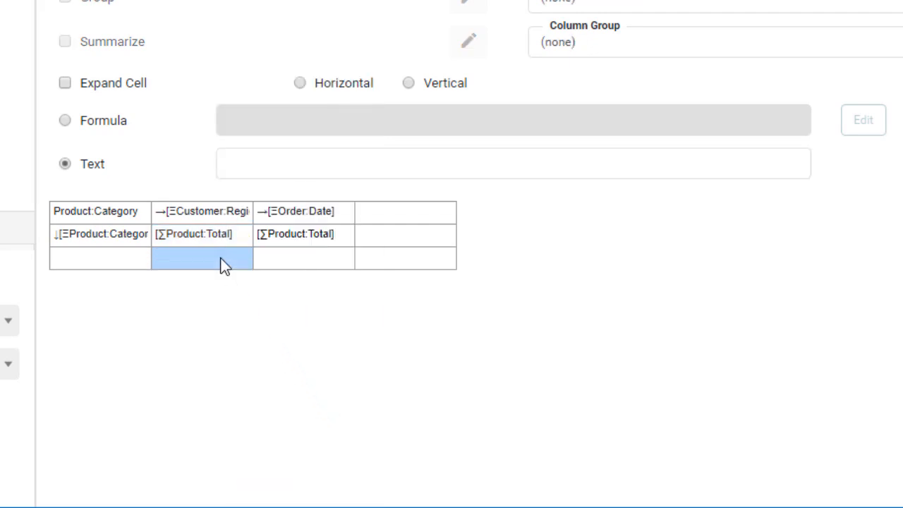
right_click(224, 264)
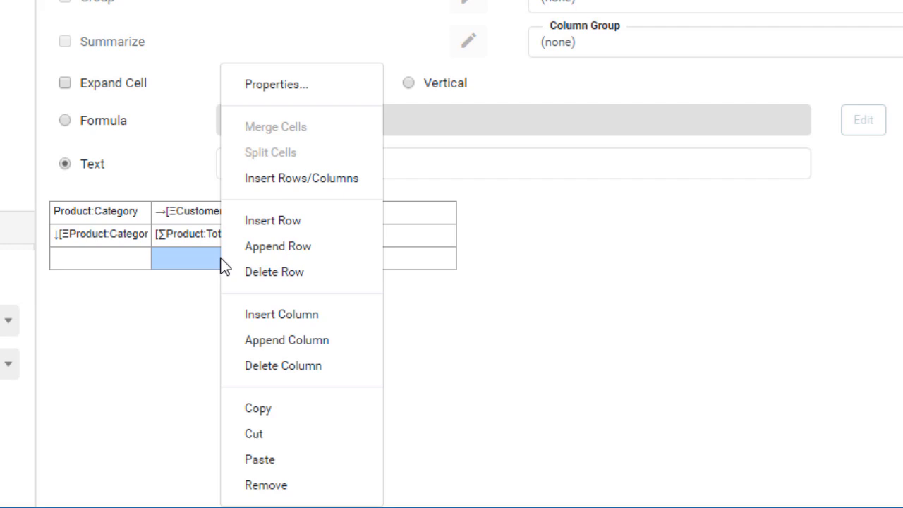
left_click(307, 459)
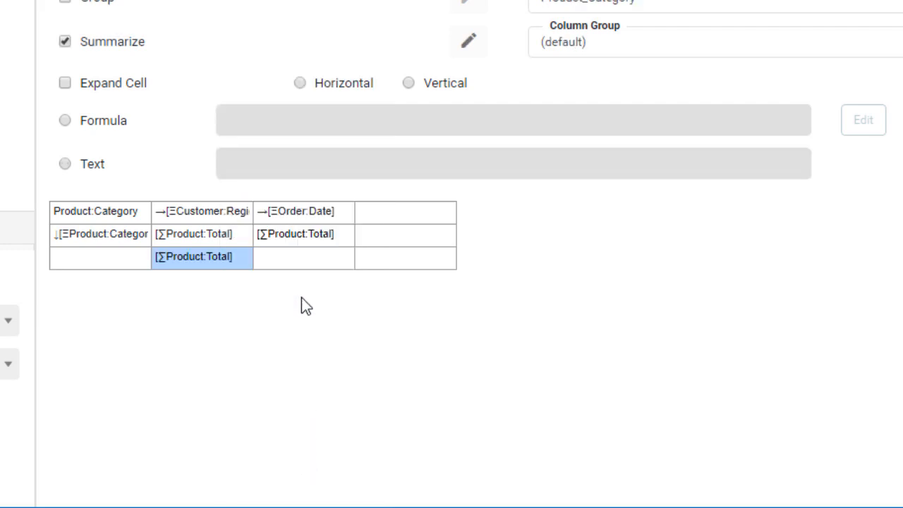
- Paste the copied Product:Total cell into the third row under Order:Date and into the second row of the new last column
left_click(308, 259)
right_click(308, 259)
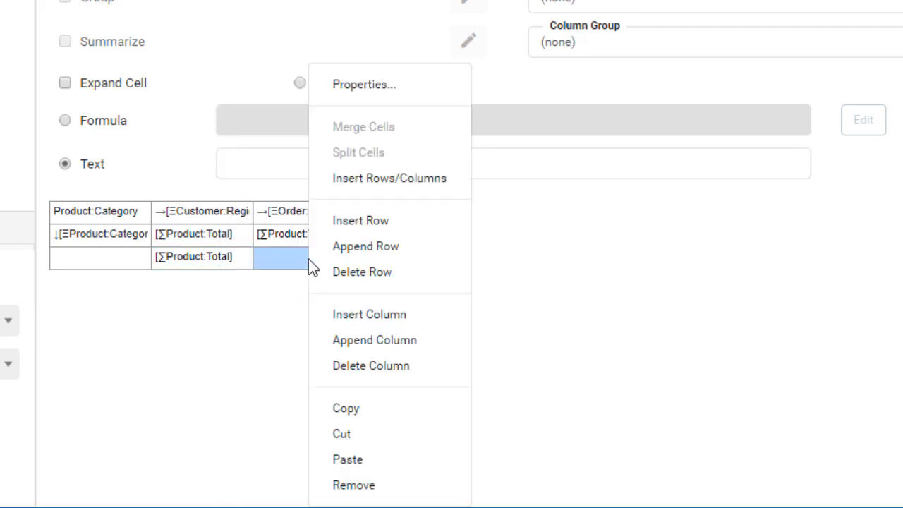
left_click(405, 467)
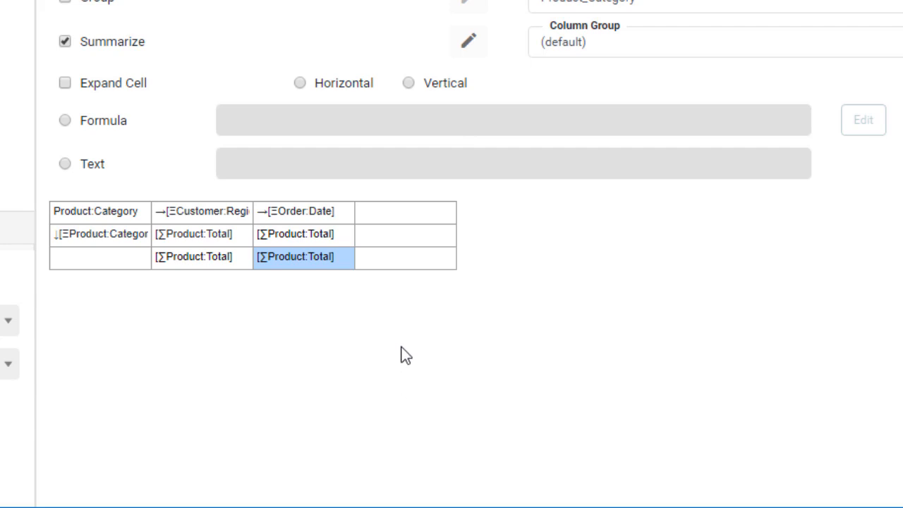
left_click(408, 236)
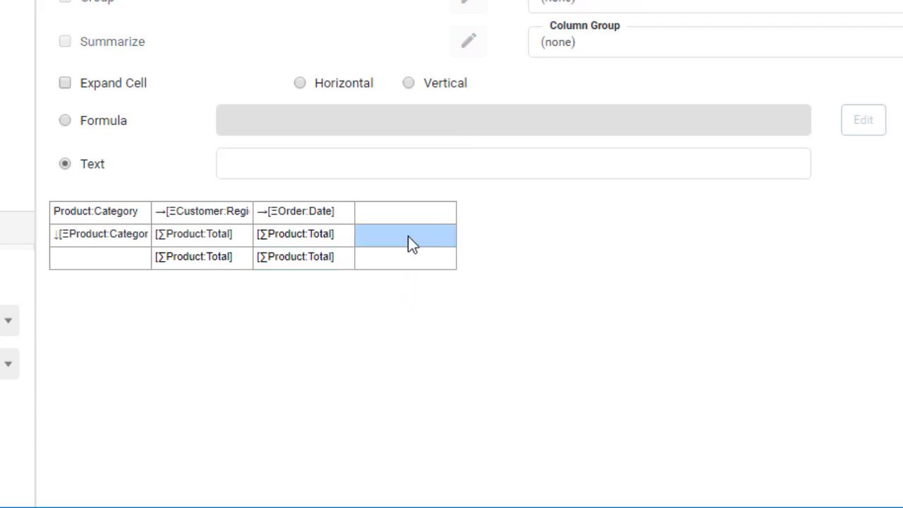
right_click(407, 236)
left_click(496, 457)
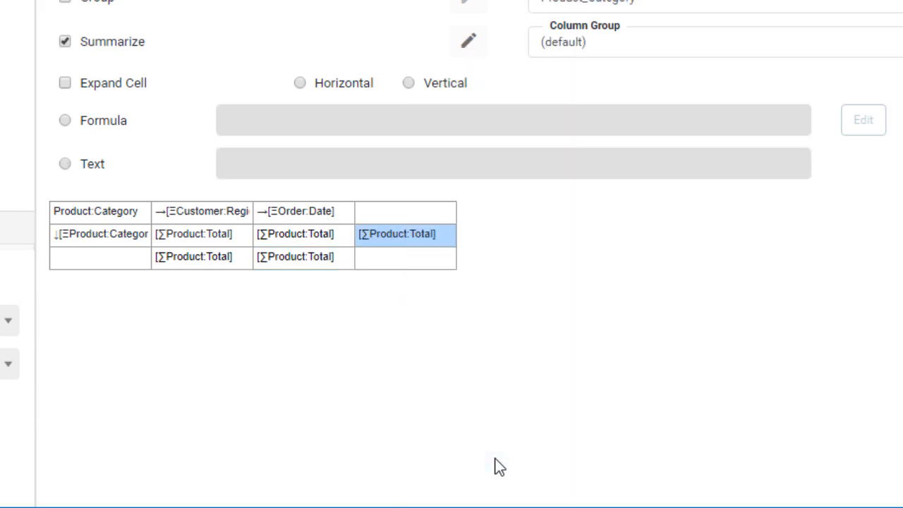
- Label both the last column's header and the bottom row's first cell "Grand Total" and finish editing the table
left_click(392, 212)
left_click(349, 167)
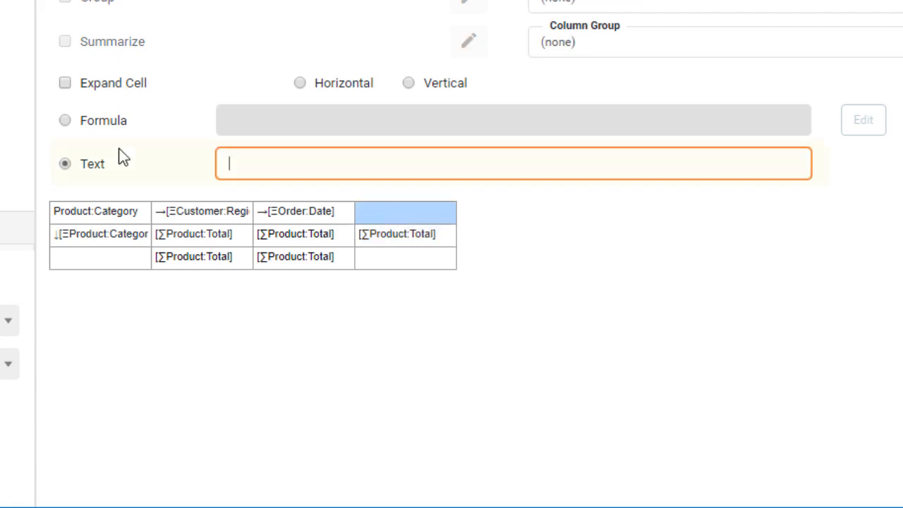
type("Grand Total")
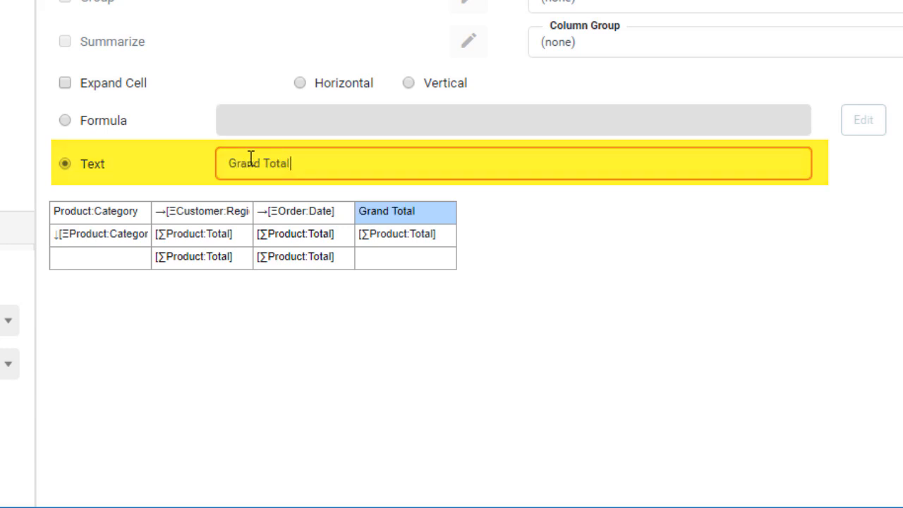
left_click(129, 258)
left_click(248, 156)
type("Grand Total")
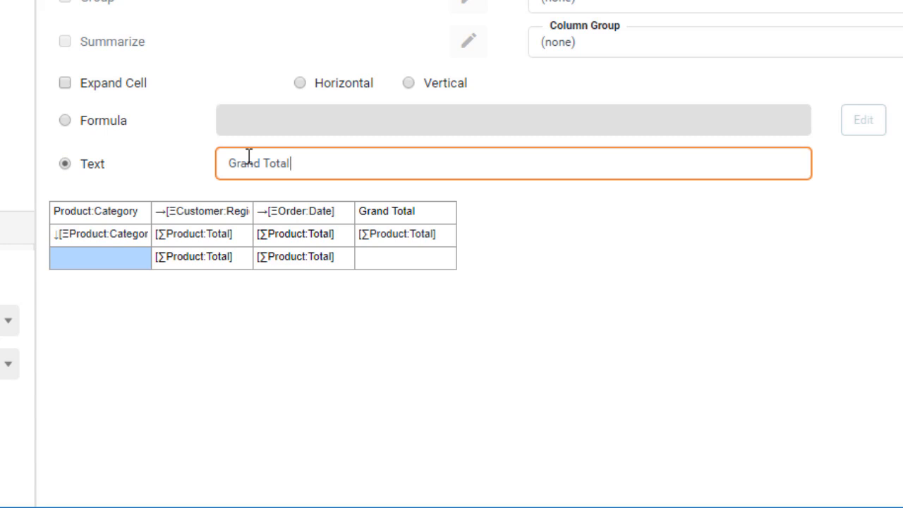
left_click(269, 307)
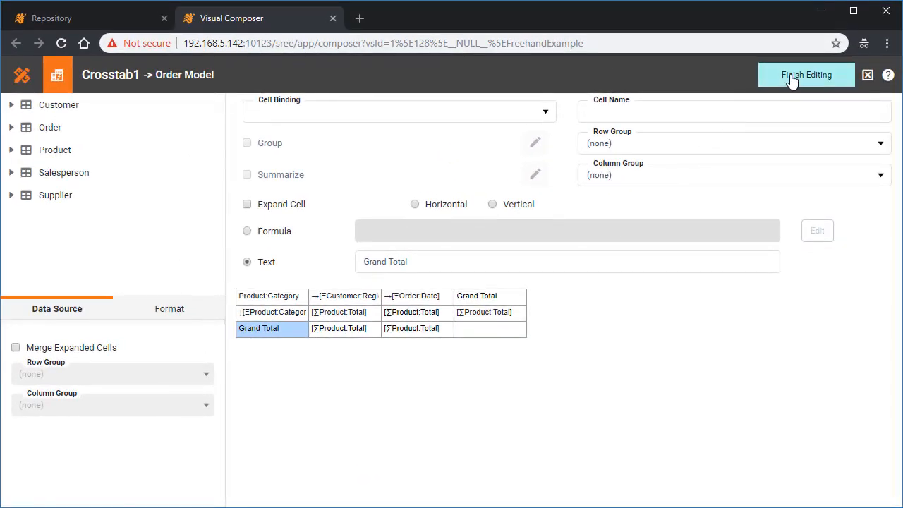
left_click(791, 81)
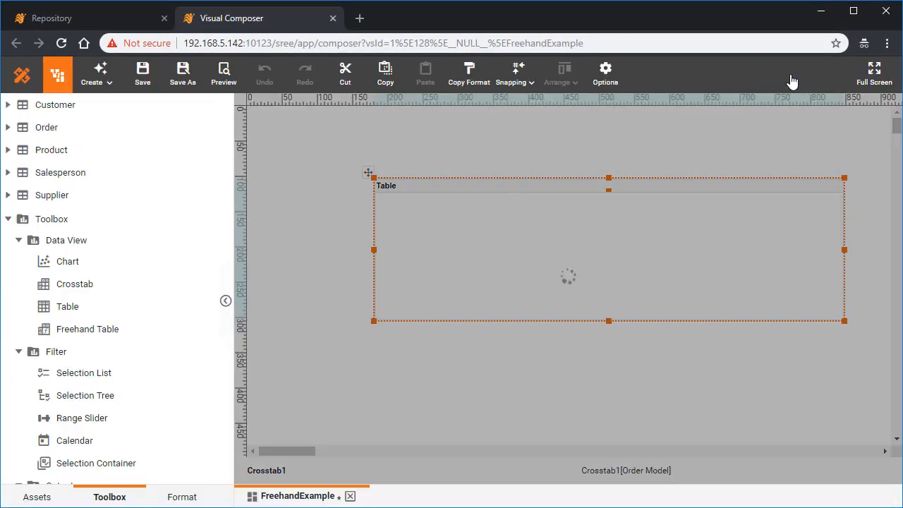
- Move the table toward the left side of the dashboard and widen it to show more weekday columns
left_click_drag(429, 187, 320, 183)
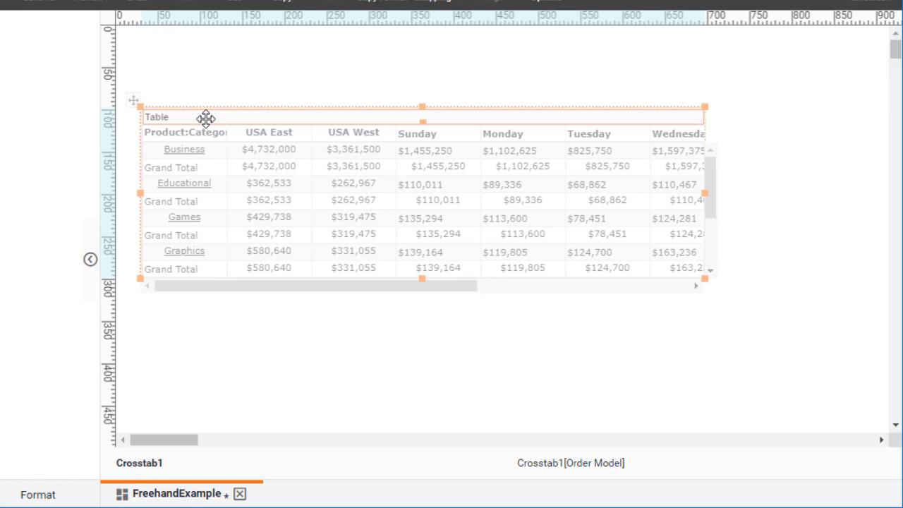
left_click_drag(206, 118, 204, 117)
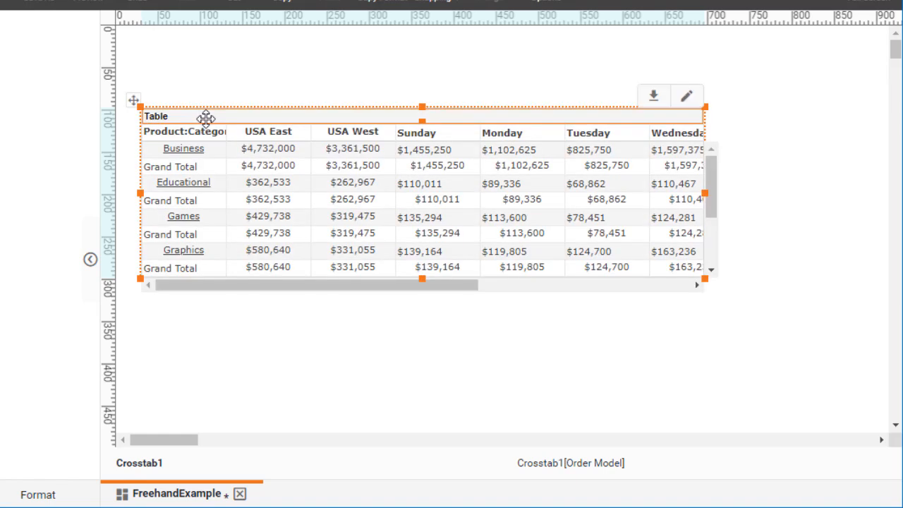
left_click_drag(705, 192, 872, 192)
left_click_drag(628, 291, 561, 334)
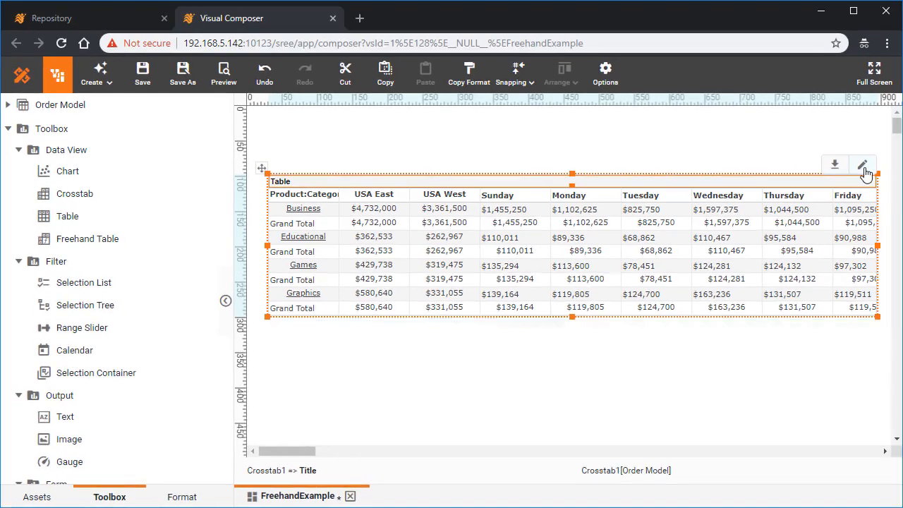
- Set the row group to (none) for both Product:Total cells in the Grand Total row and finish editing the table
left_click(863, 166)
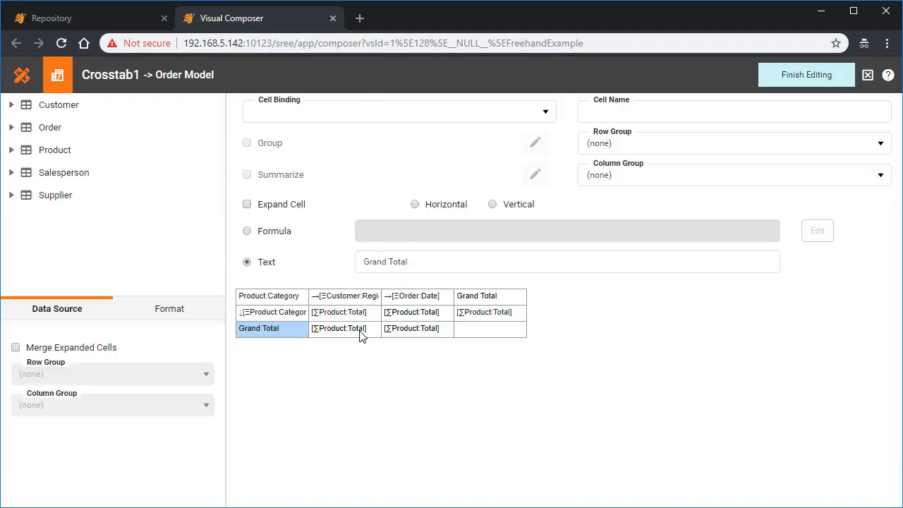
left_click(359, 330)
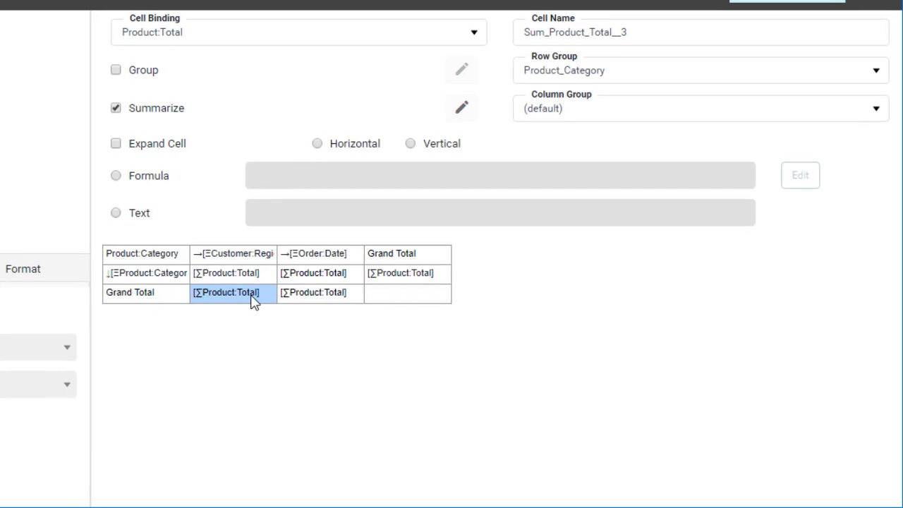
left_click(618, 76)
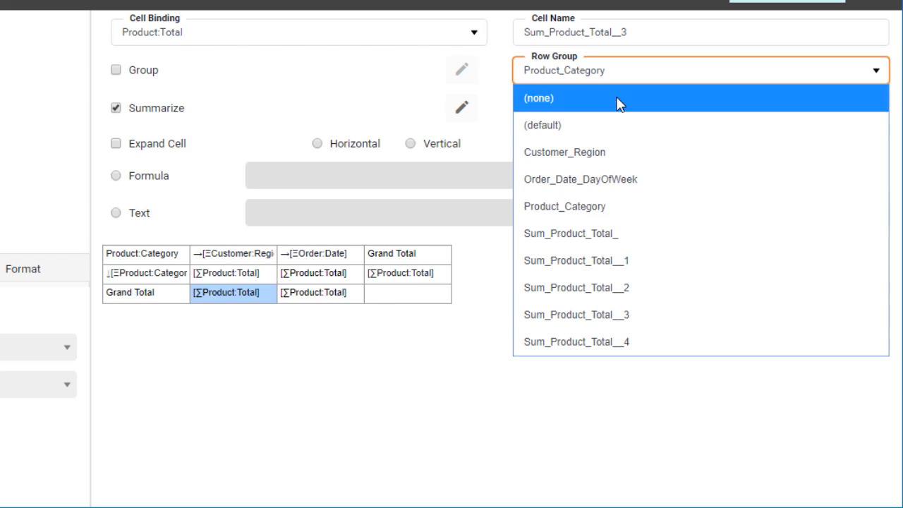
left_click(618, 104)
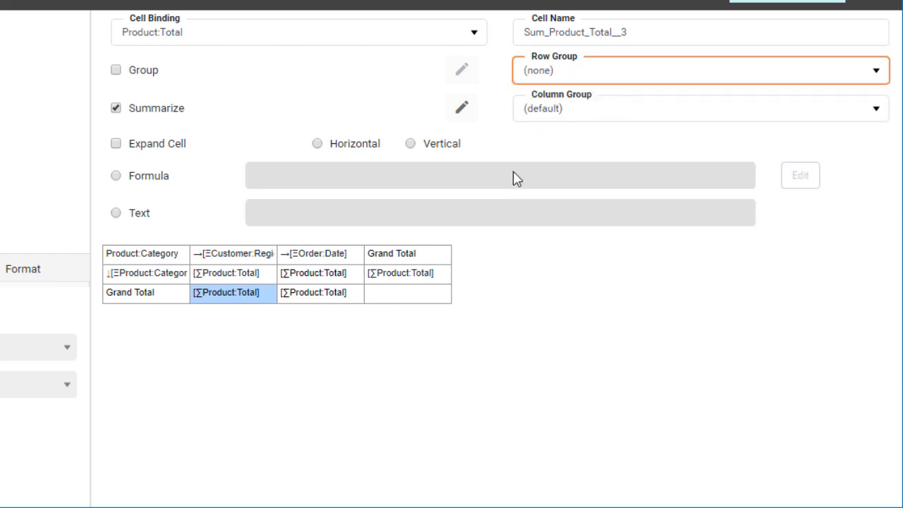
left_click(342, 296)
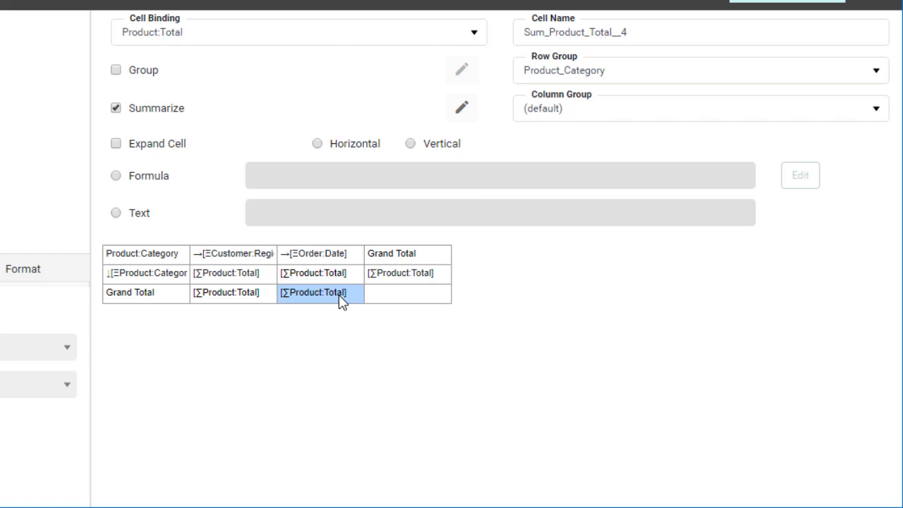
left_click(603, 76)
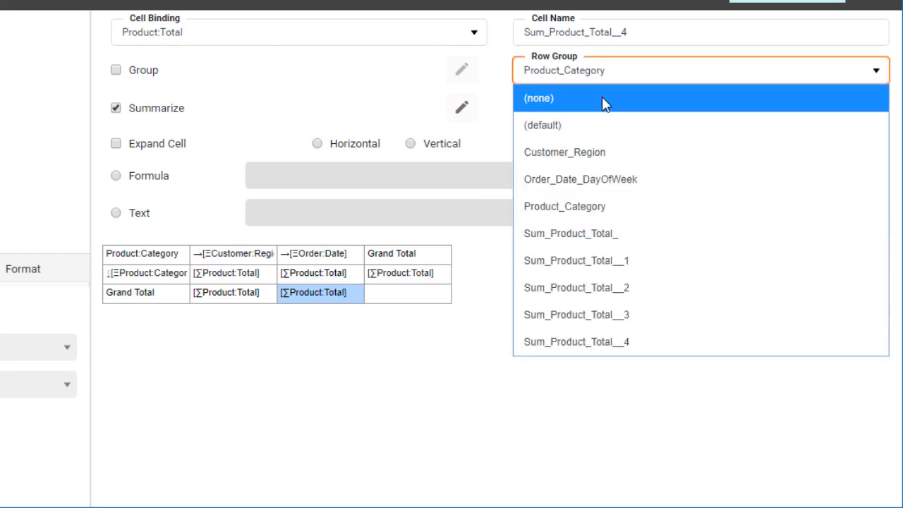
left_click(602, 98)
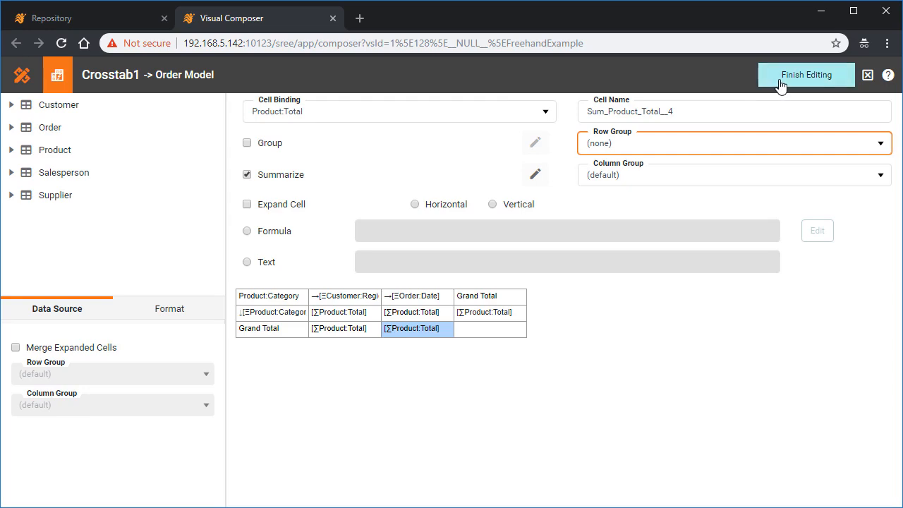
left_click(780, 83)
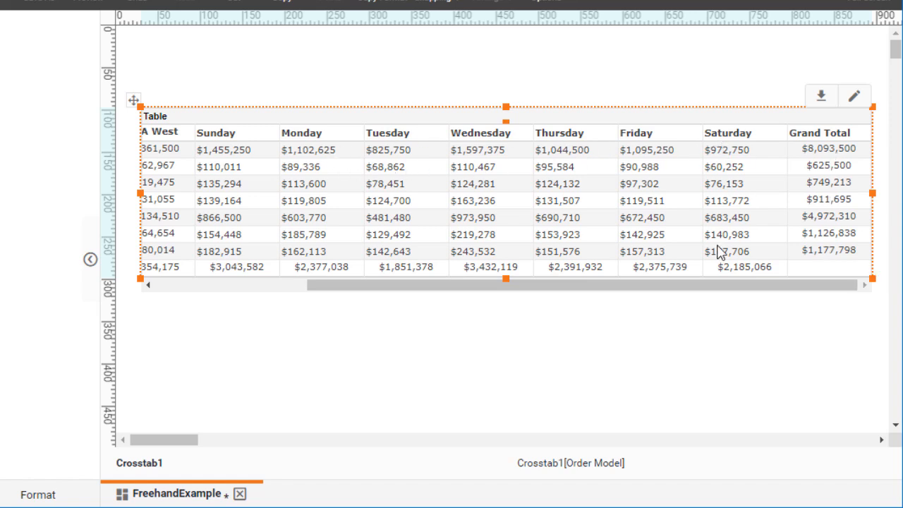
- Reopen the table for editing and copy the Grand Total row's Product:Total cell under Order:Date into the empty cell beside it
mouse_move(714, 283)
left_click_drag(713, 284, 534, 304)
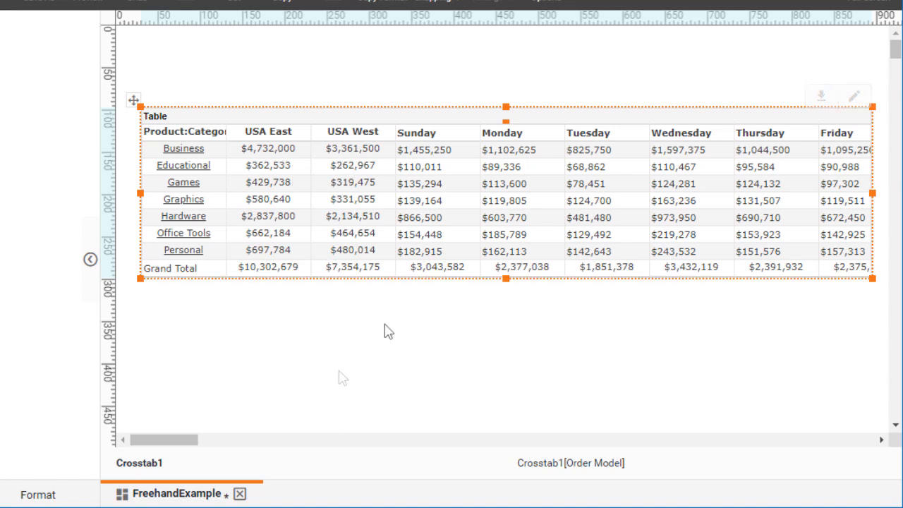
left_click_drag(409, 286, 560, 285)
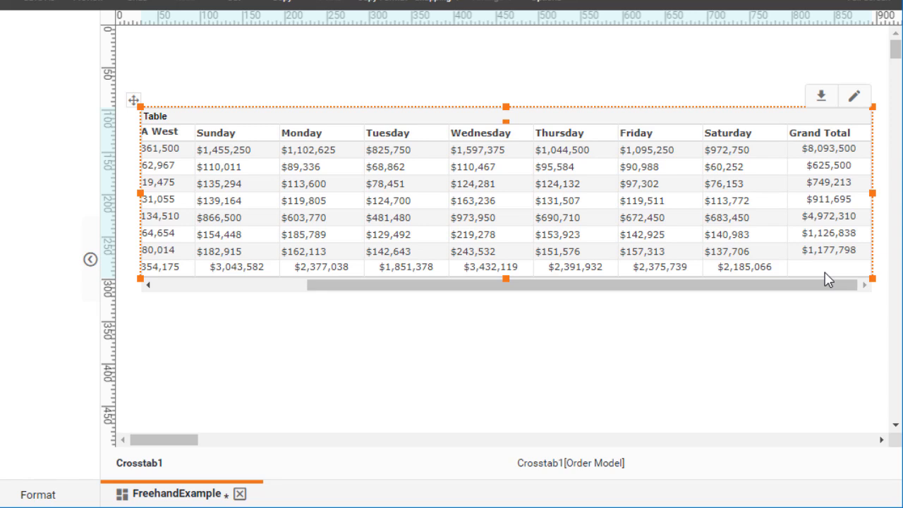
left_click(854, 97)
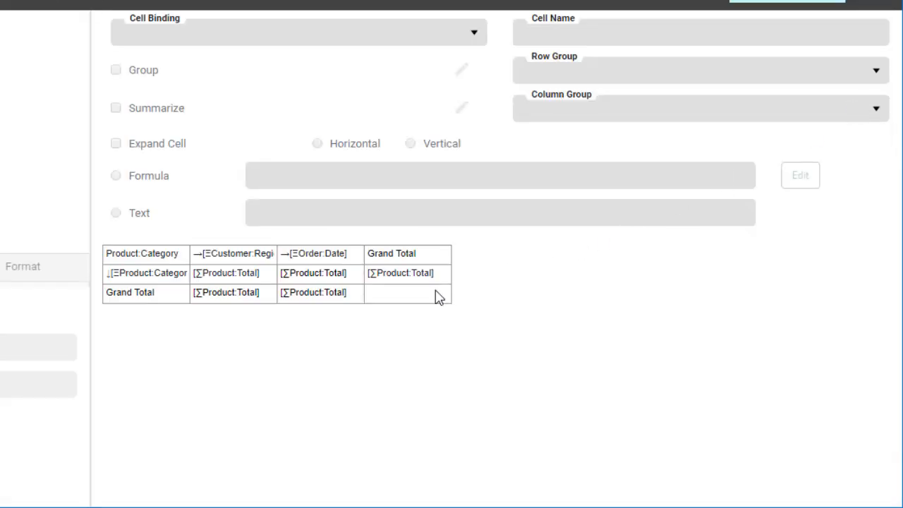
left_click(334, 300)
right_click(334, 299)
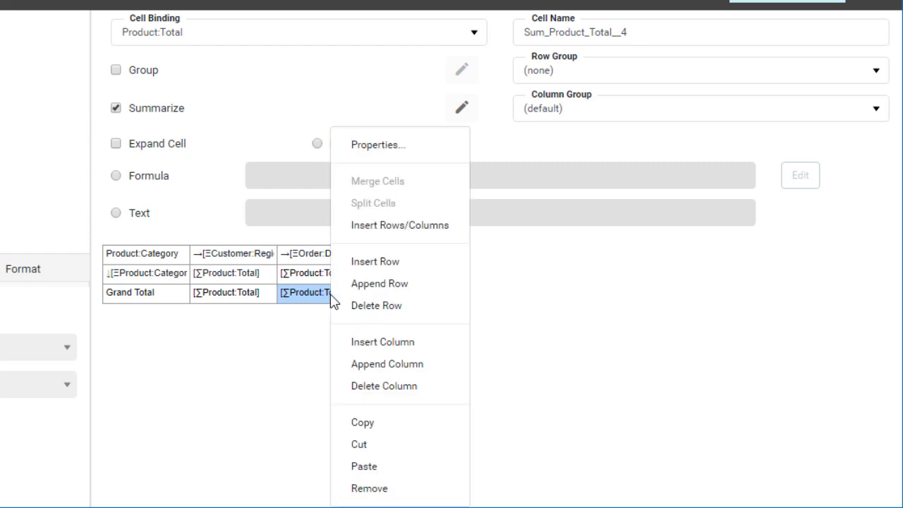
left_click(388, 425)
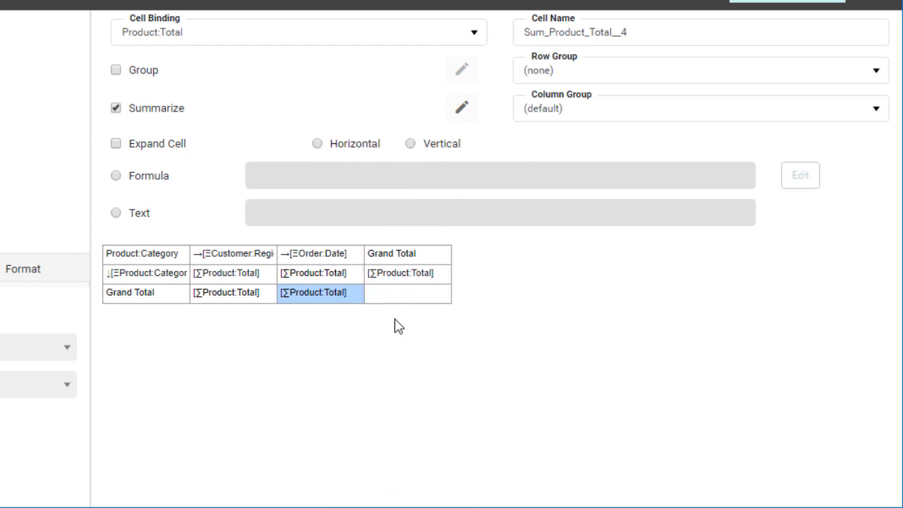
left_click(397, 302)
right_click(397, 302)
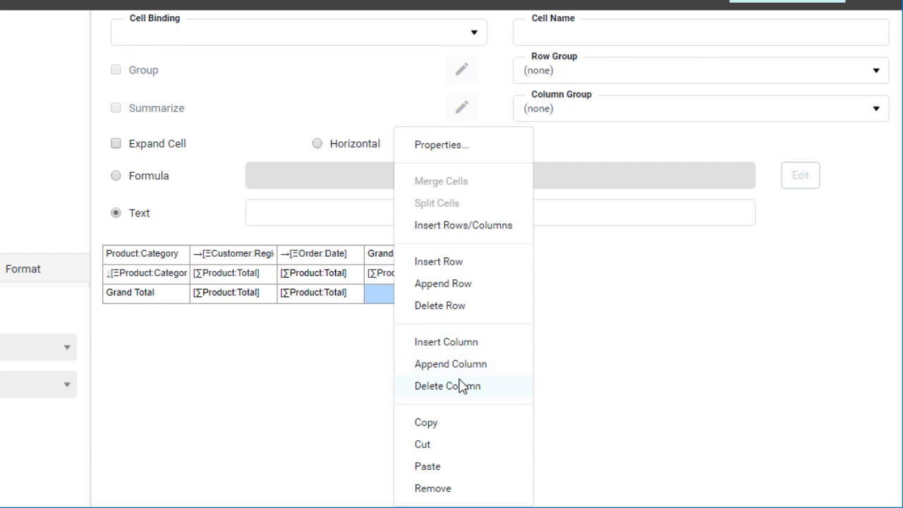
left_click(469, 466)
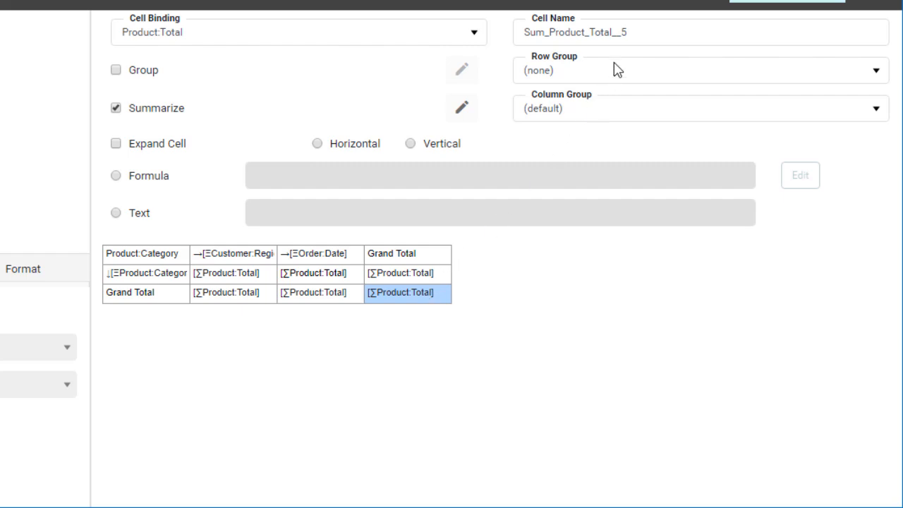
- Set the column group of the Product:Total cell where the Grand Total row and column meet to (none) and finish editing
left_click(617, 113)
left_click(604, 138)
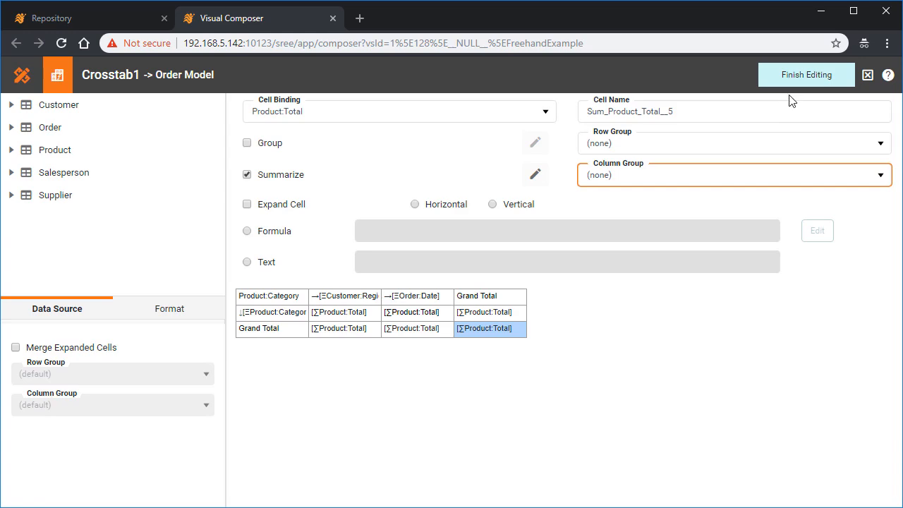
left_click(803, 77)
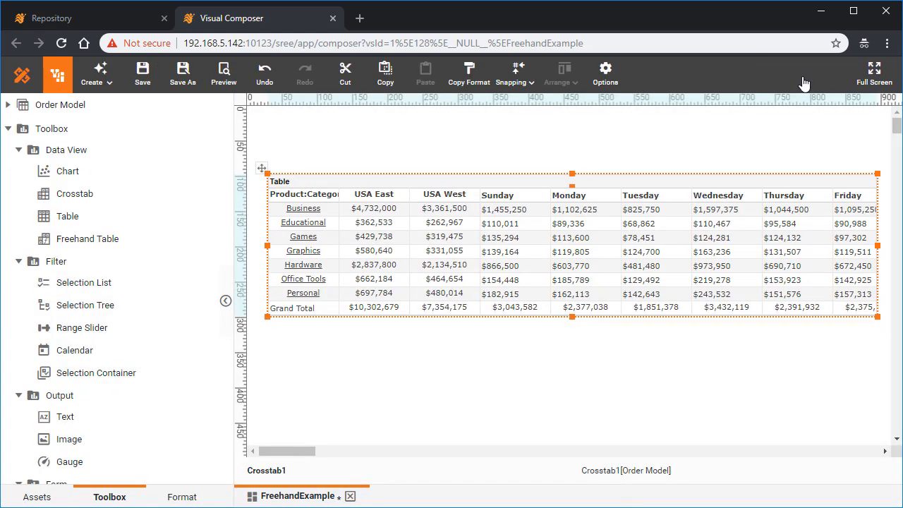
- Give the weekday header cells a pale yellow background
left_click_drag(528, 319, 677, 319)
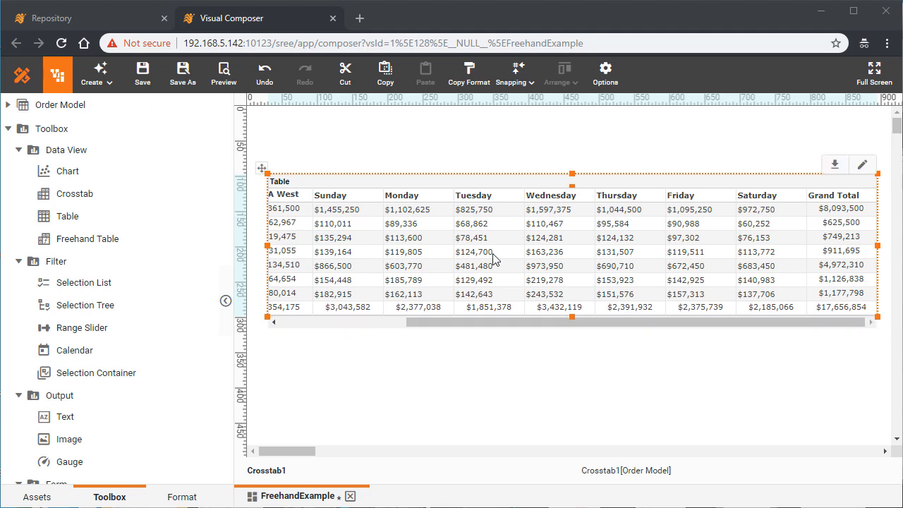
left_click(436, 200)
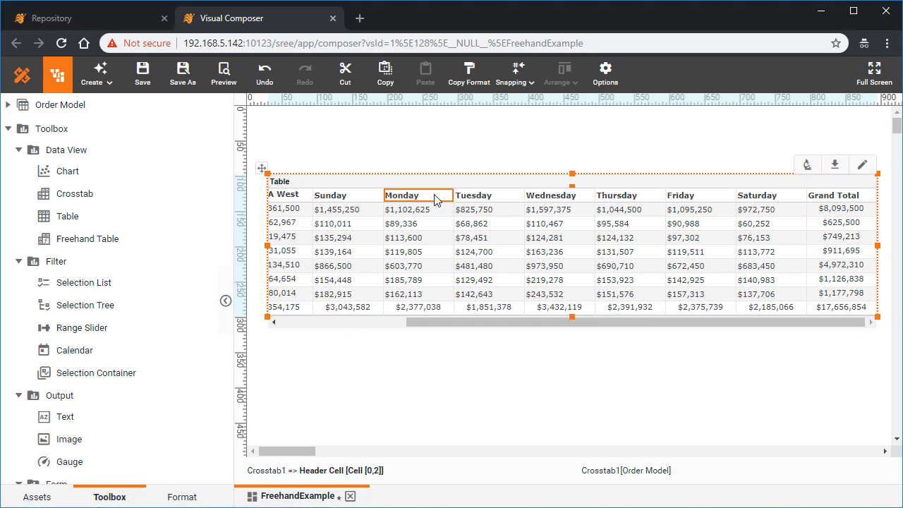
left_click(184, 497)
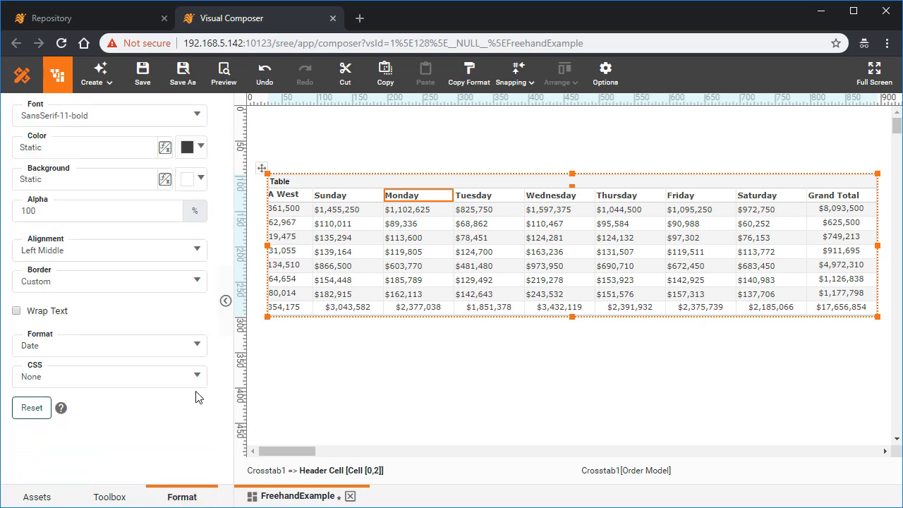
left_click(201, 180)
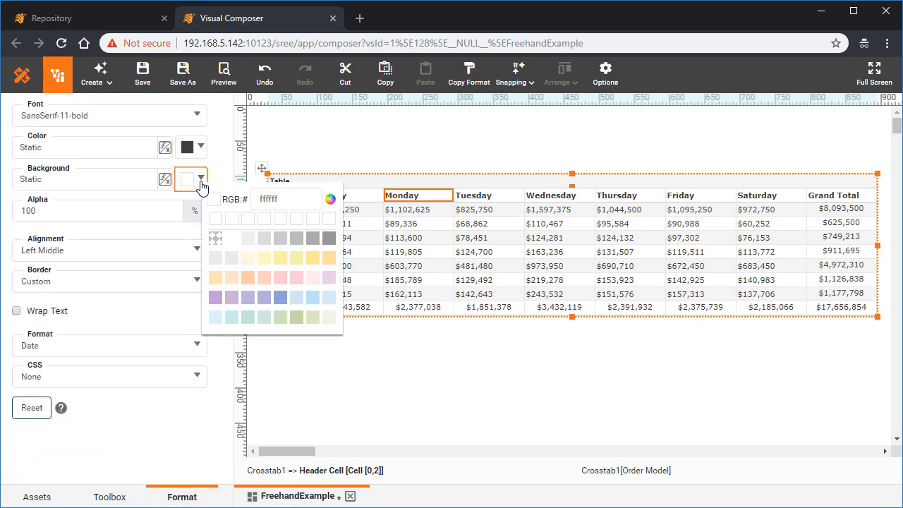
left_click(264, 259)
- Give the USA East and USA West region header cells a lavender background
left_click_drag(450, 327, 337, 336)
left_click(360, 197)
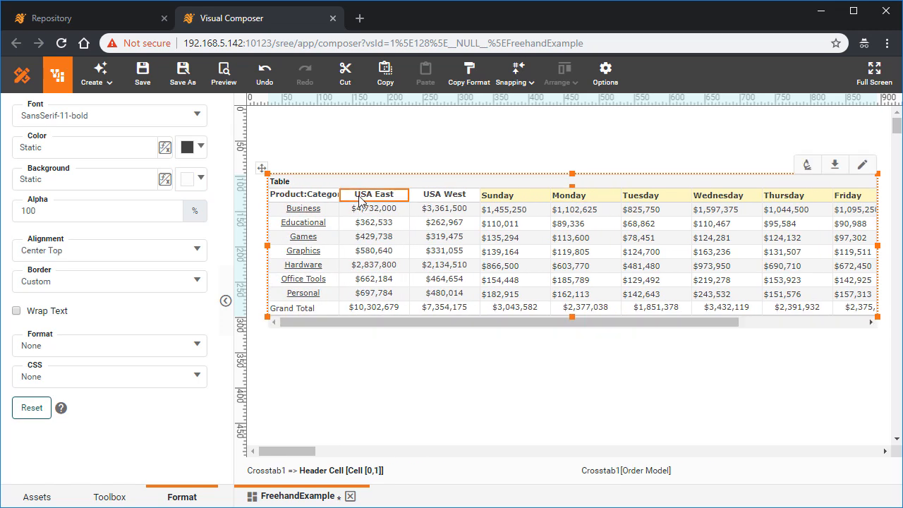
left_click(198, 181)
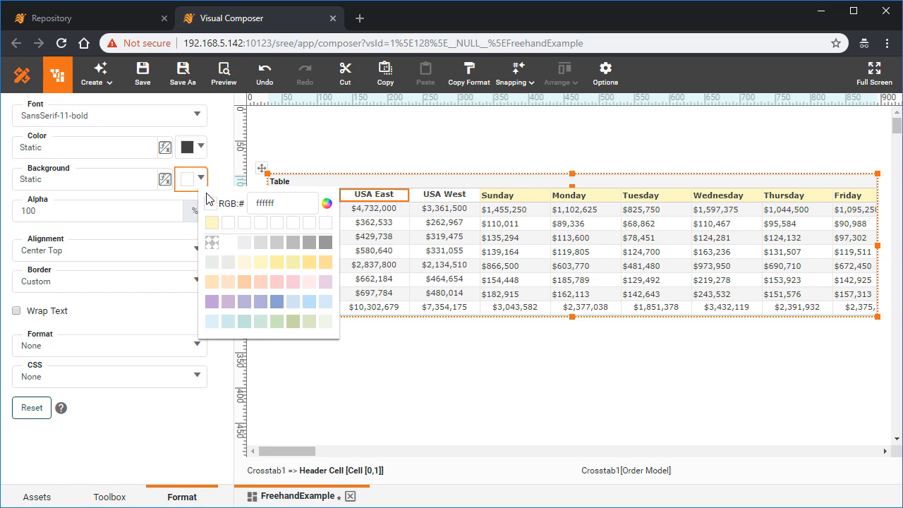
left_click(259, 303)
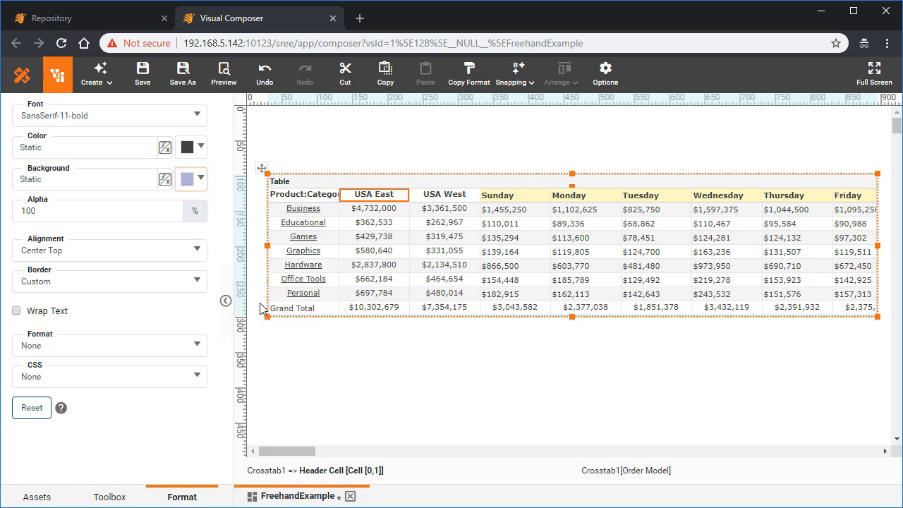
- Give the product category cells in the first column a light green background
left_click(277, 212)
left_click(200, 181)
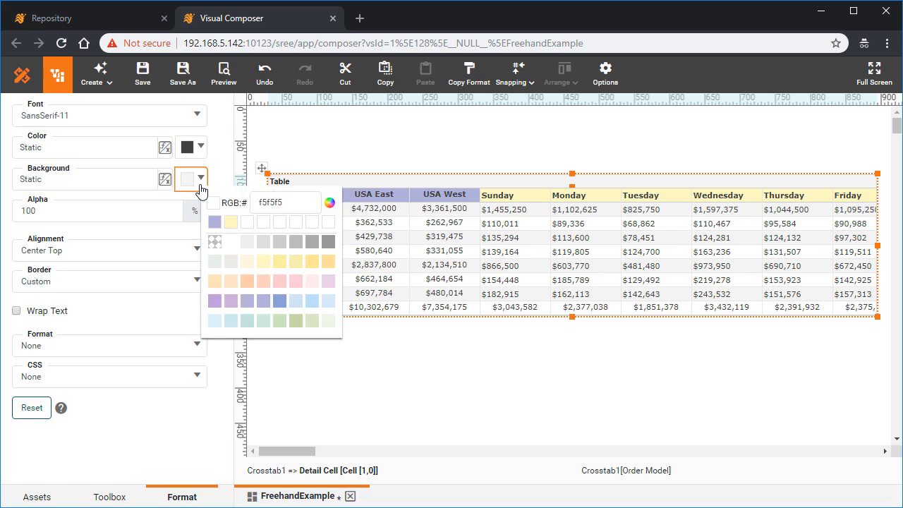
left_click(291, 323)
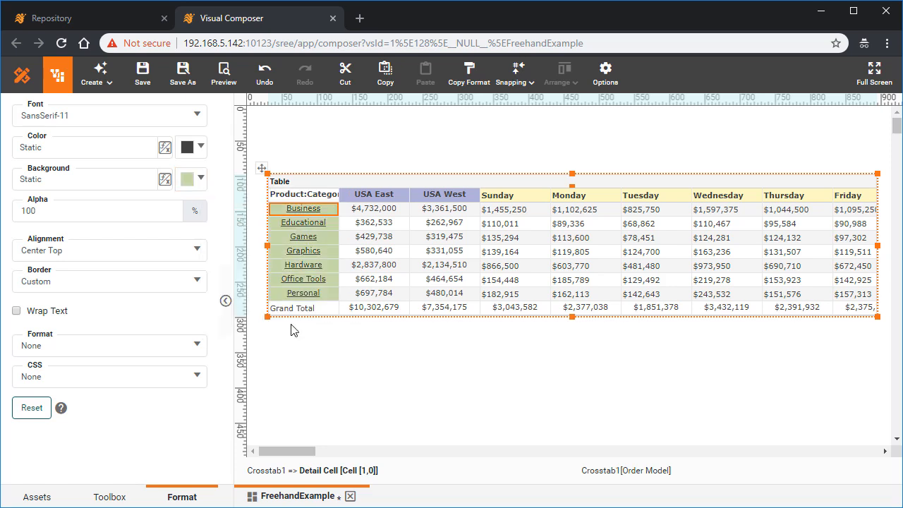
- Right-align the detail amounts in the weekday columns of the table
left_click(571, 252)
left_click(197, 249)
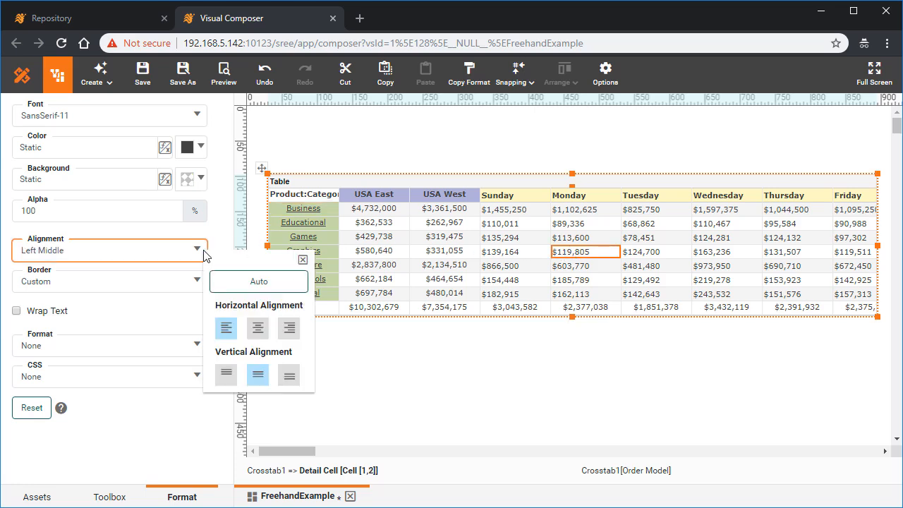
left_click(289, 328)
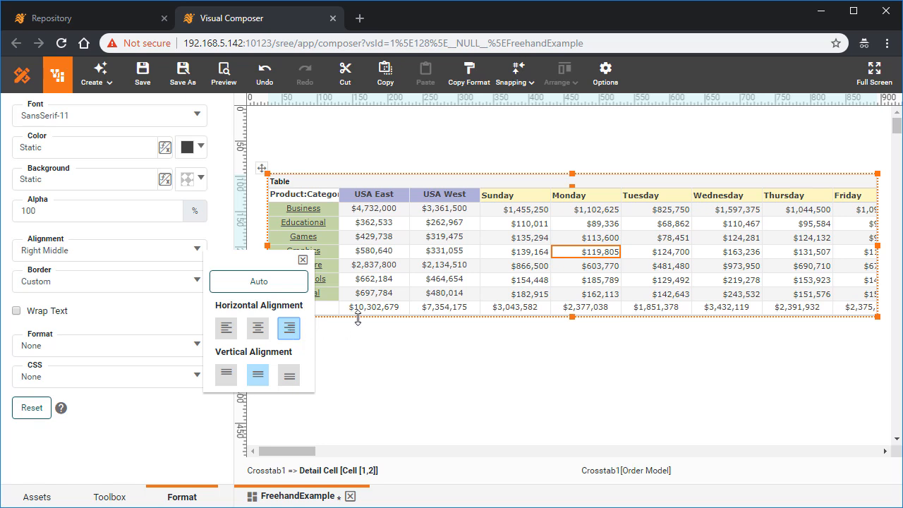
- Right-align the Grand Total row's amounts in both the region columns and the weekday columns
left_click(392, 311)
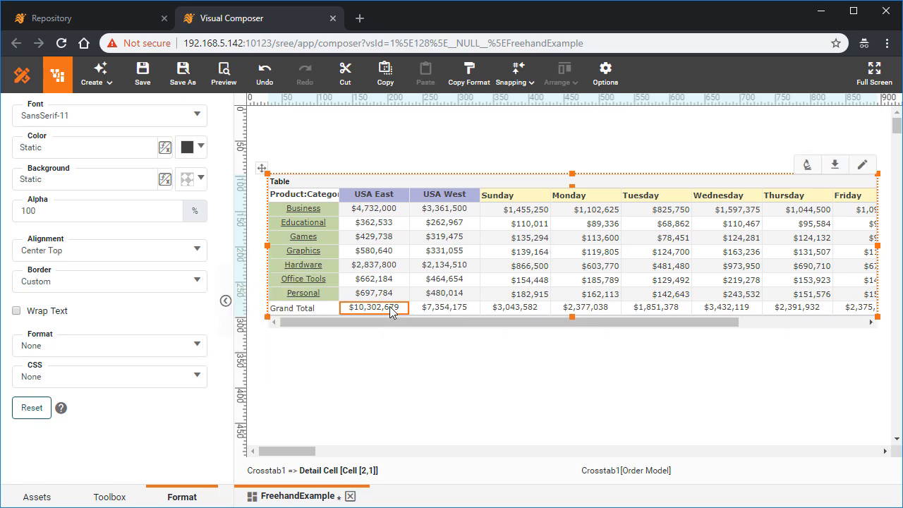
left_click(197, 250)
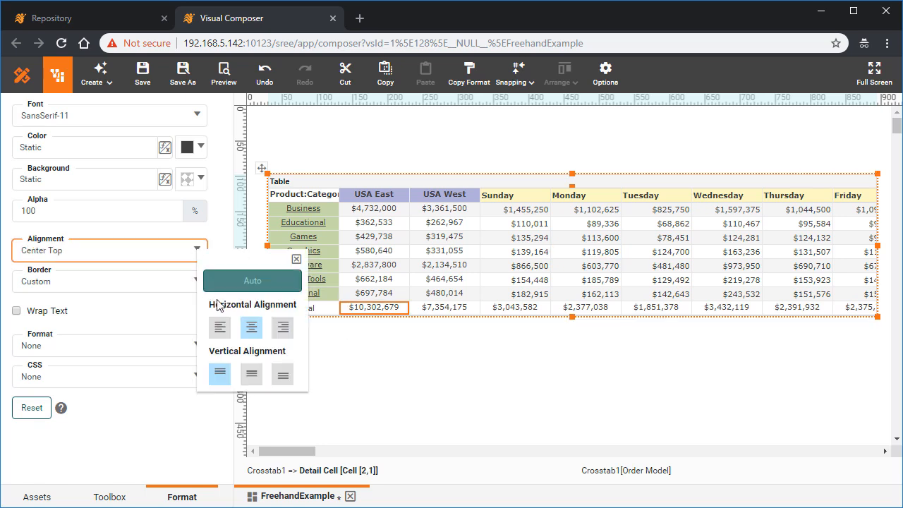
left_click(285, 331)
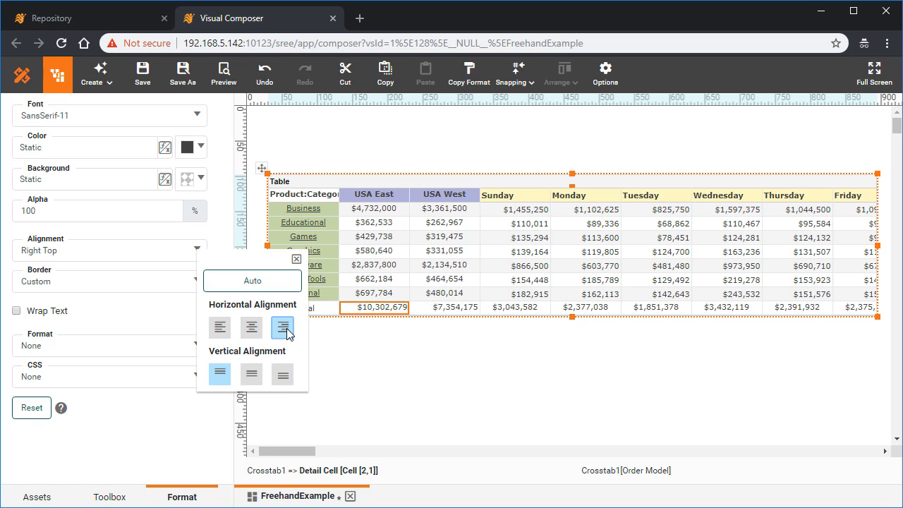
left_click(530, 310)
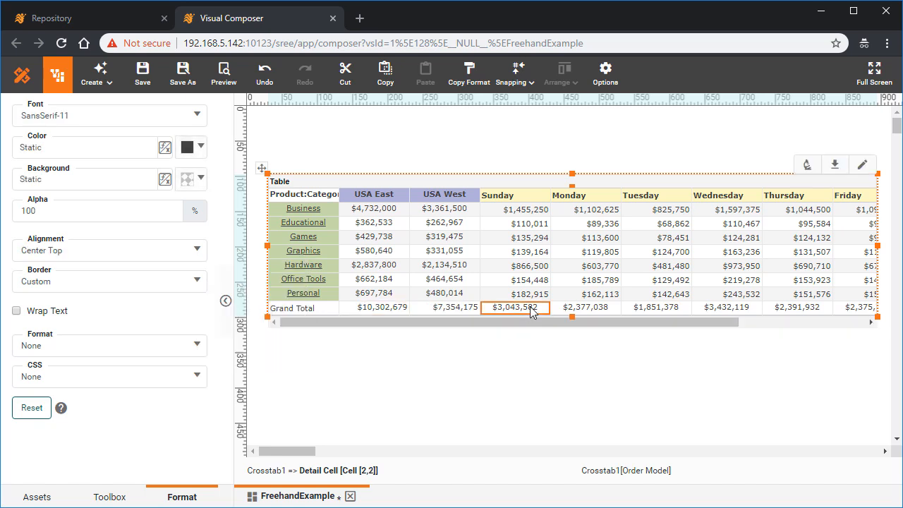
left_click(200, 251)
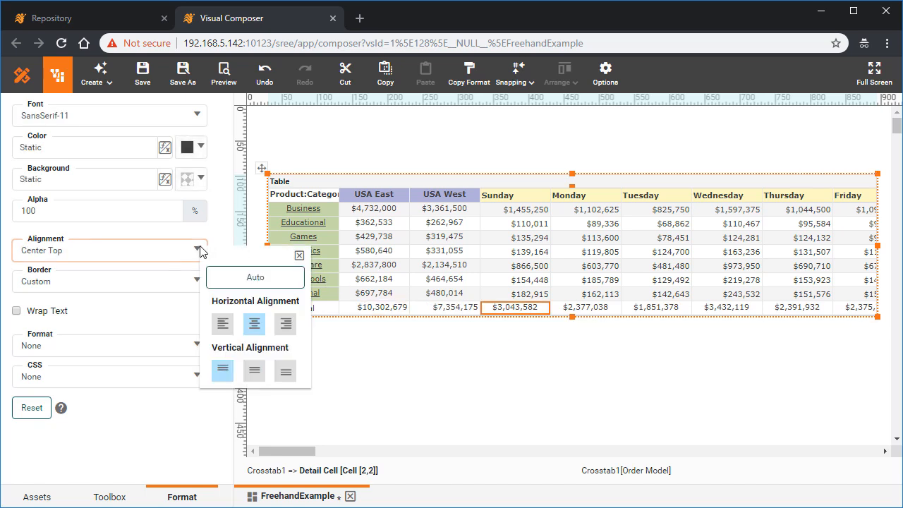
left_click(285, 323)
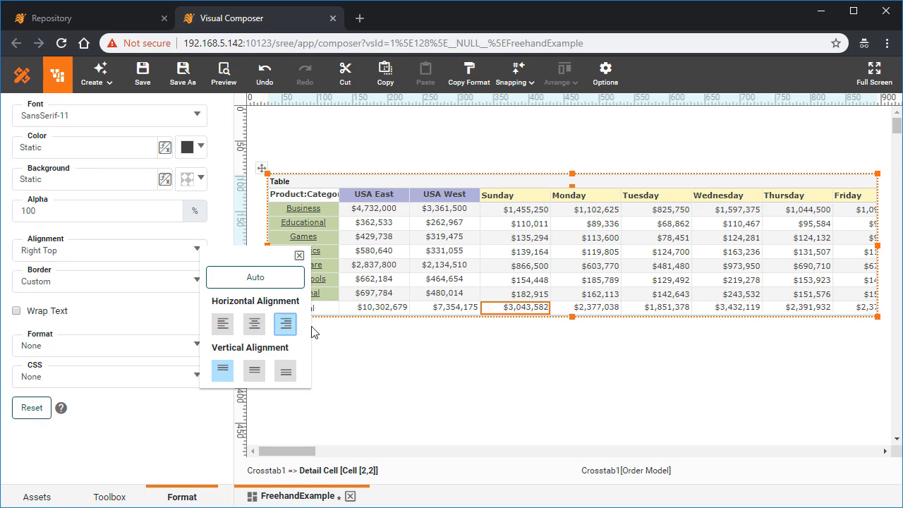
left_click(423, 381)
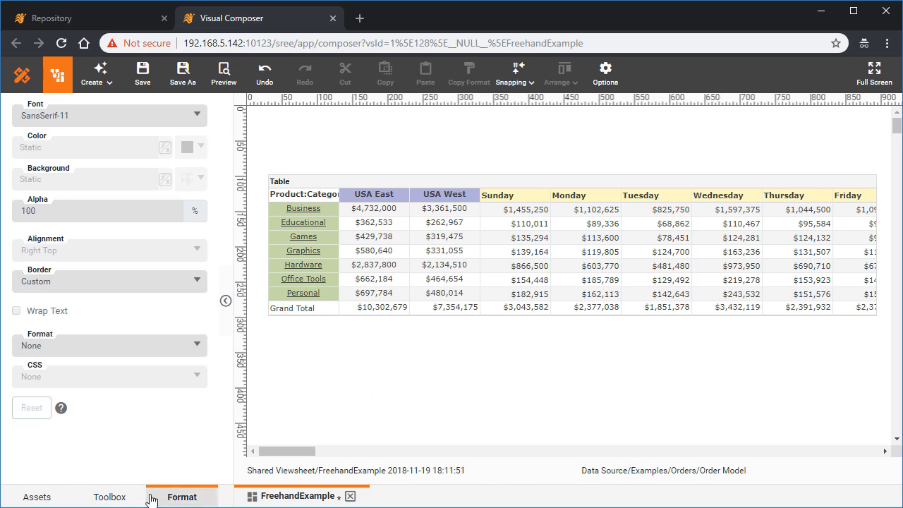
- Add a range slider below the table and widen it to nearly the table's far edge
left_click(131, 501)
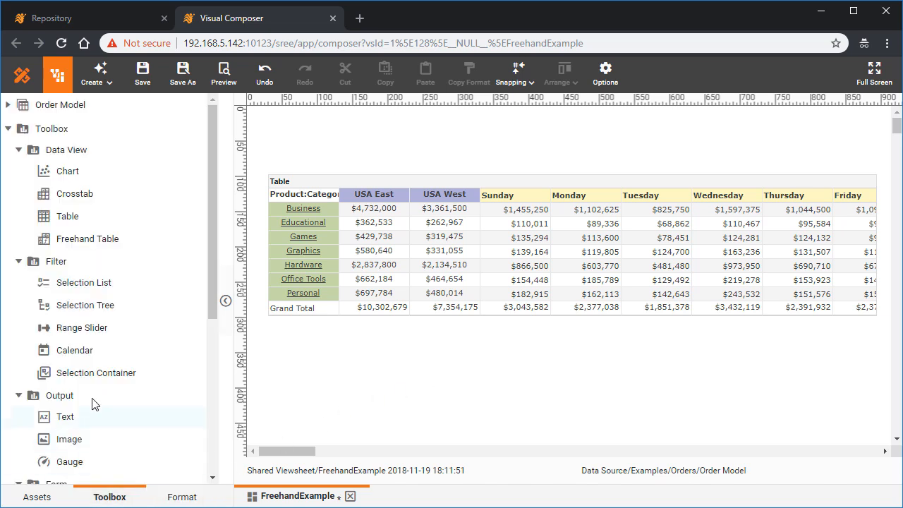
left_click_drag(79, 328, 374, 344)
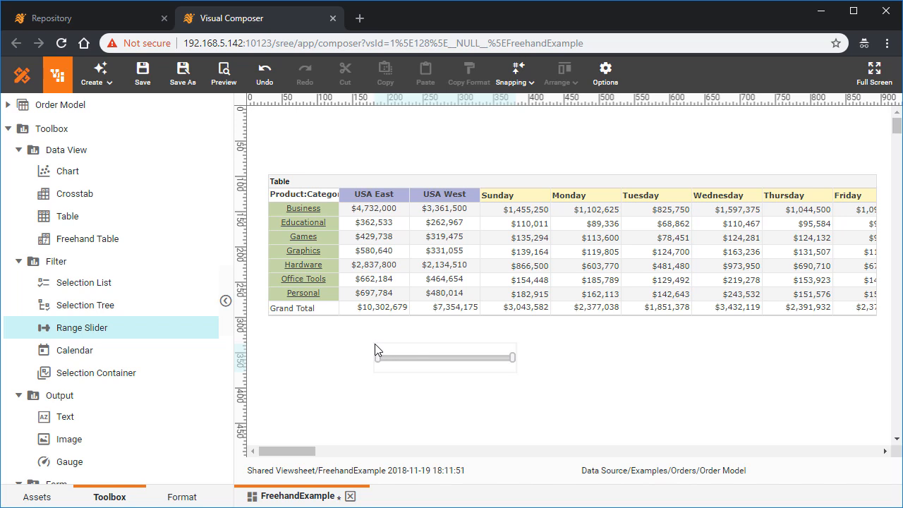
left_click(435, 364)
left_click_drag(516, 357, 857, 356)
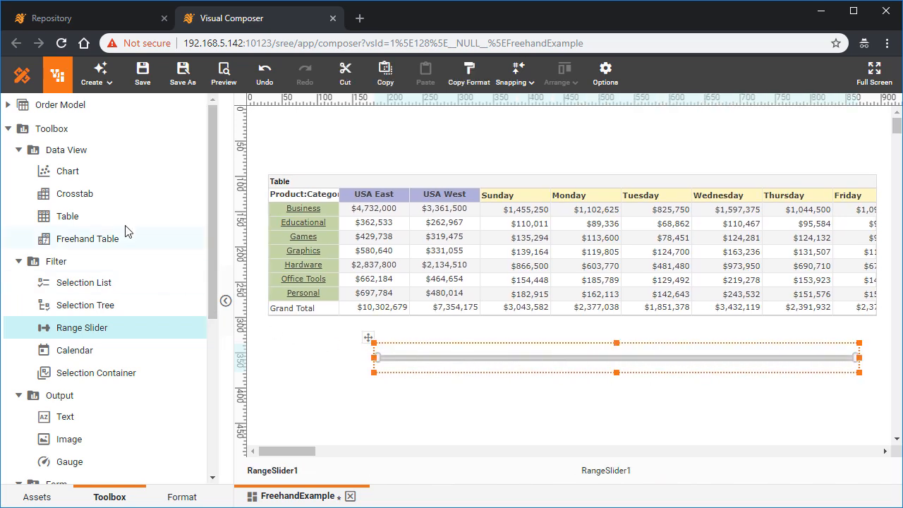
- Bind the range slider to the Order Date field and move its end handle back to an earlier date
left_click(7, 105)
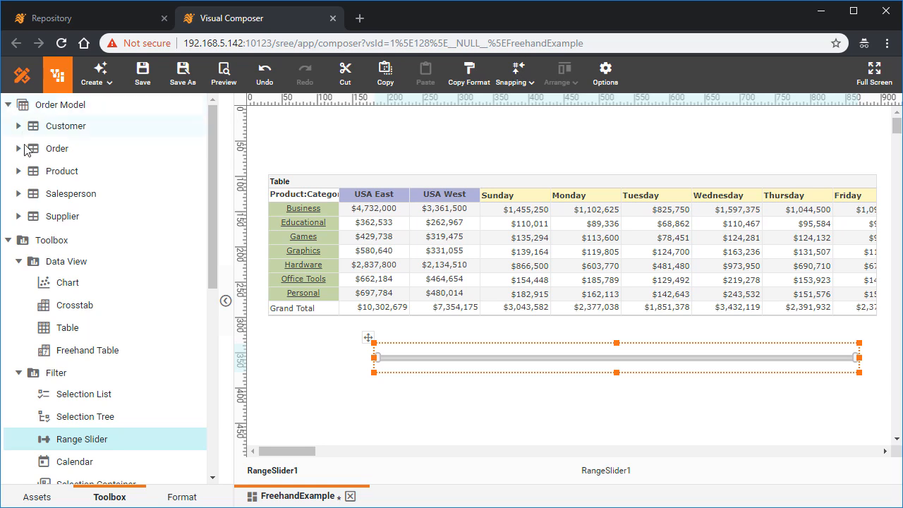
left_click(18, 149)
left_click_drag(74, 176, 495, 359)
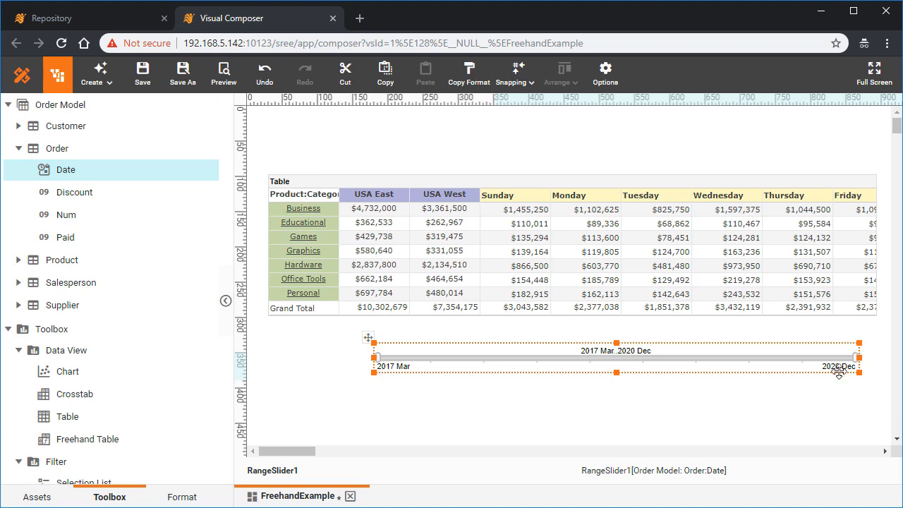
left_click_drag(857, 365, 508, 369)
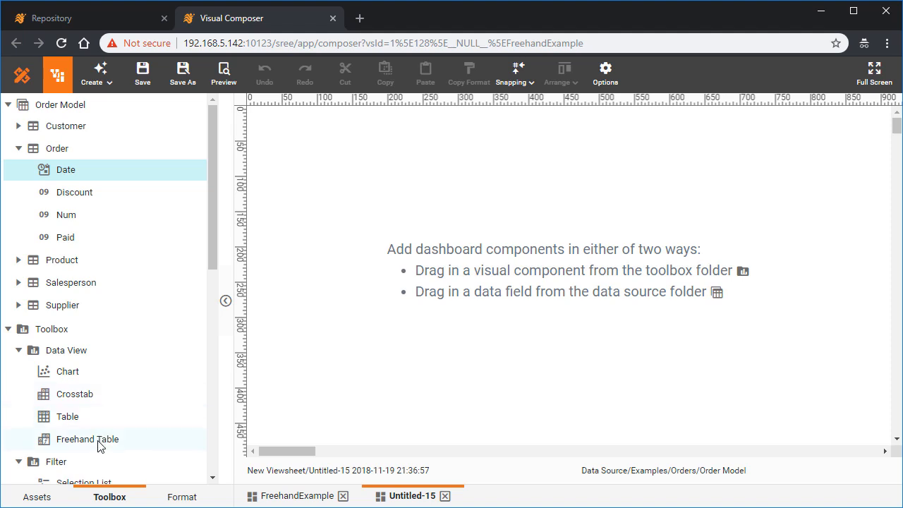
- Add a freehand table to the blank viewsheet and bind Product:Category to the first cell of its second row
mouse_move(98, 444)
left_mouse_down()
mouse_move(192, 397)
mouse_move(385, 201)
left_mouse_up()
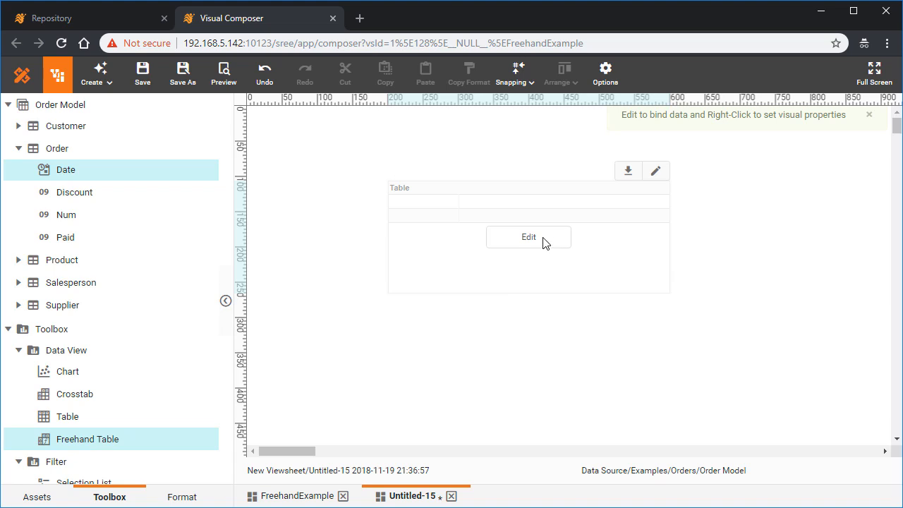
left_click(658, 175)
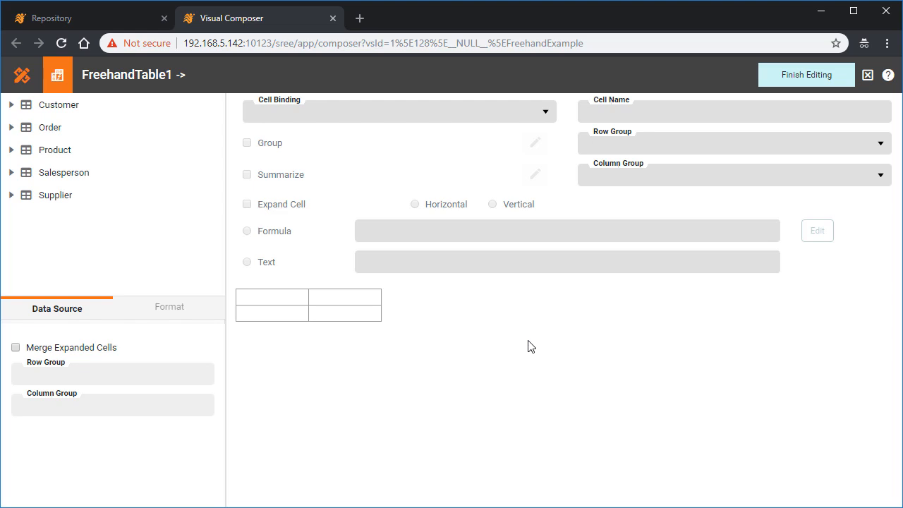
left_click(12, 151)
left_click(22, 171)
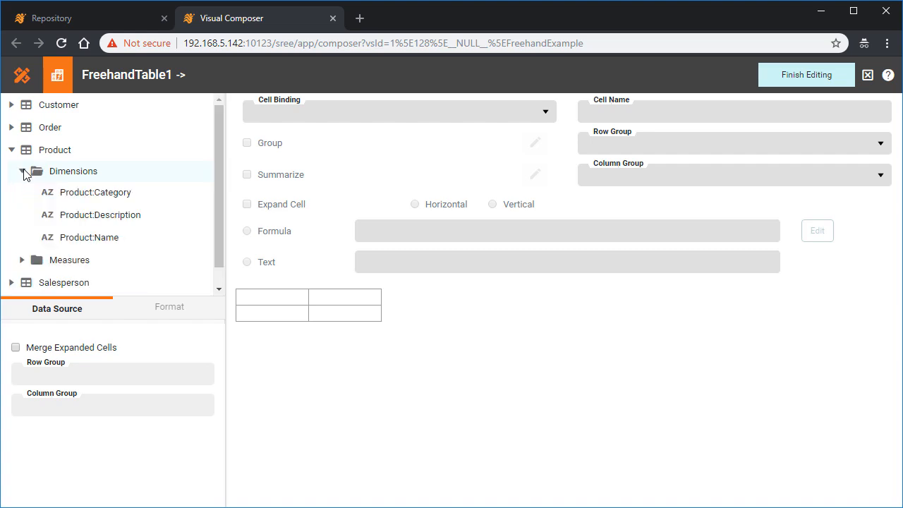
left_click_drag(92, 193, 258, 317)
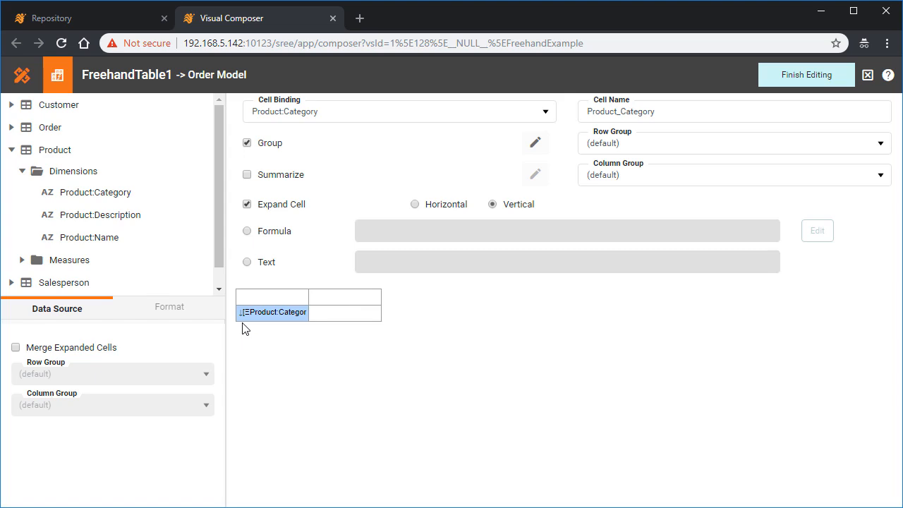
- Bind Customer:Region to the second cell of the header row and make it expand horizontally
left_click(11, 104)
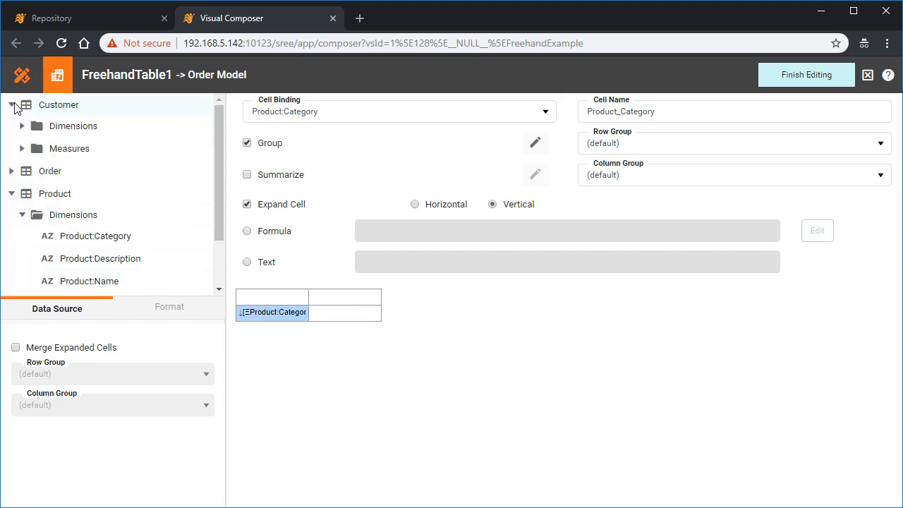
left_click(27, 129)
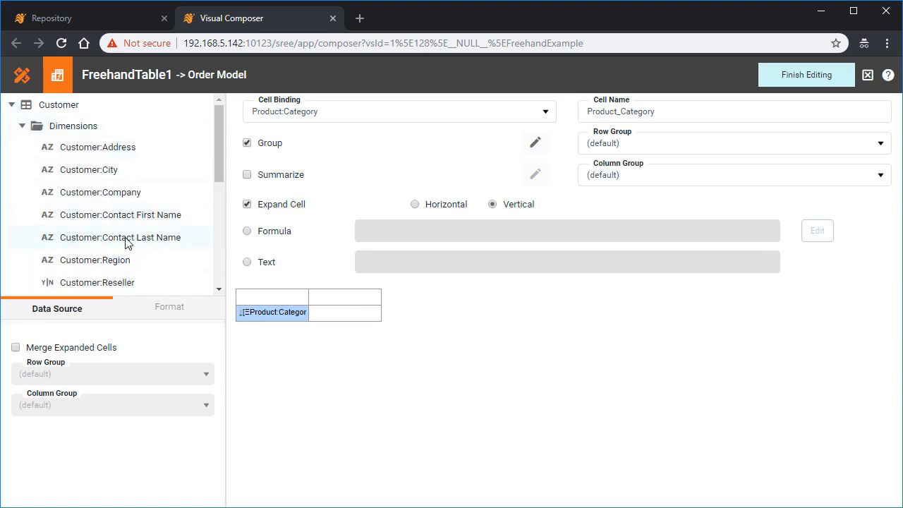
left_click_drag(124, 260, 340, 296)
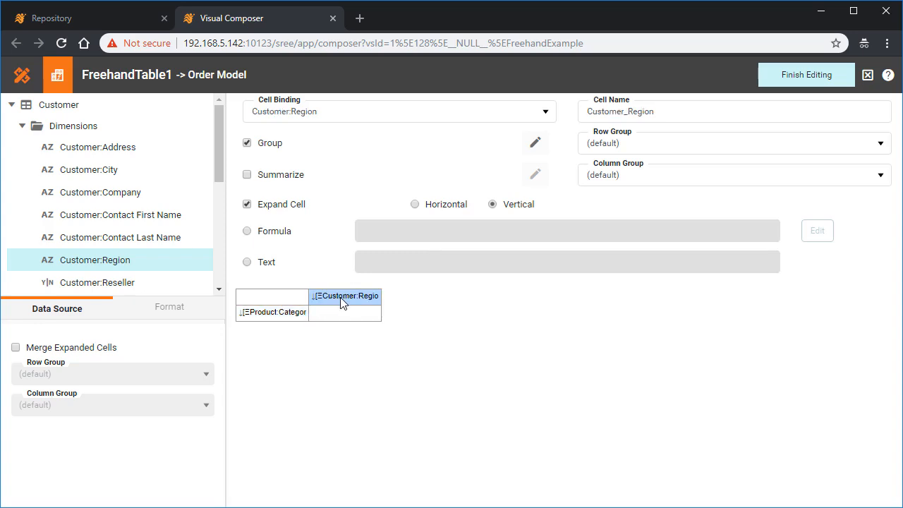
left_click(415, 204)
- Append a column after Customer:Region and bind its header cell to Order:Date with horizontal expansion
right_click(348, 302)
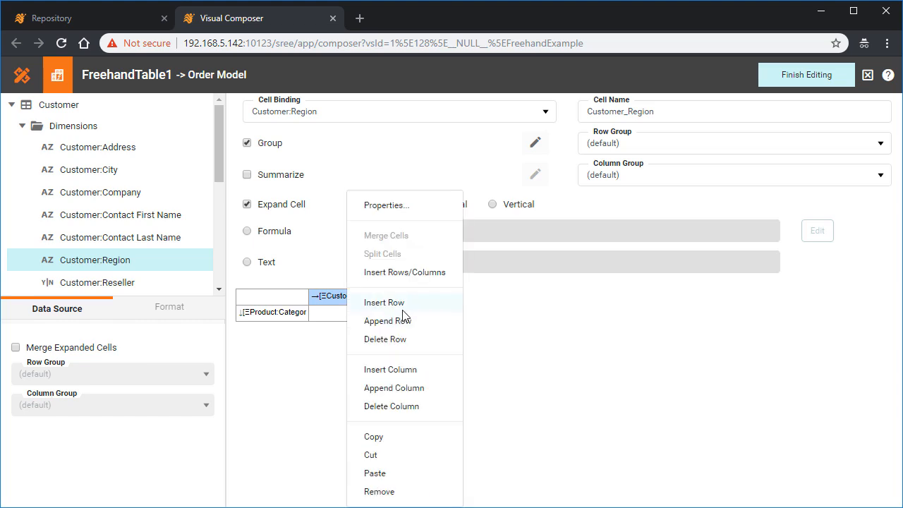
left_click(429, 392)
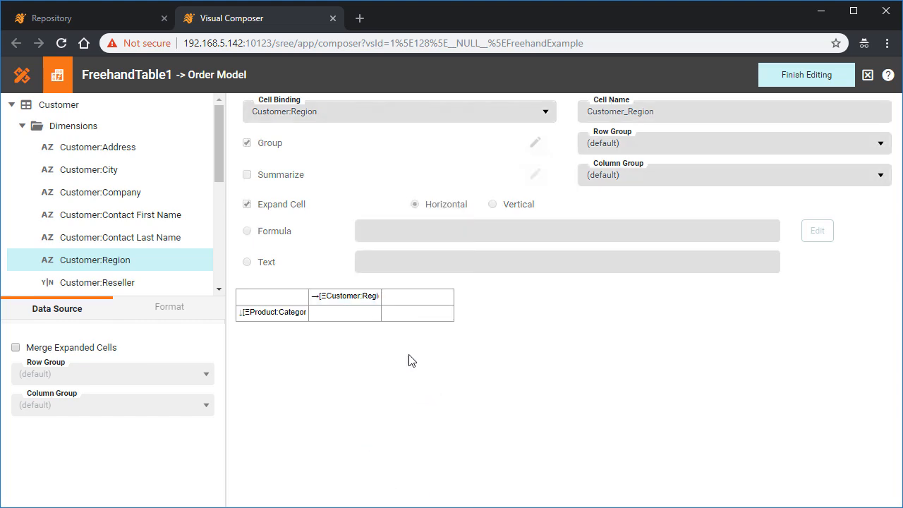
left_click(22, 128)
left_click(13, 171)
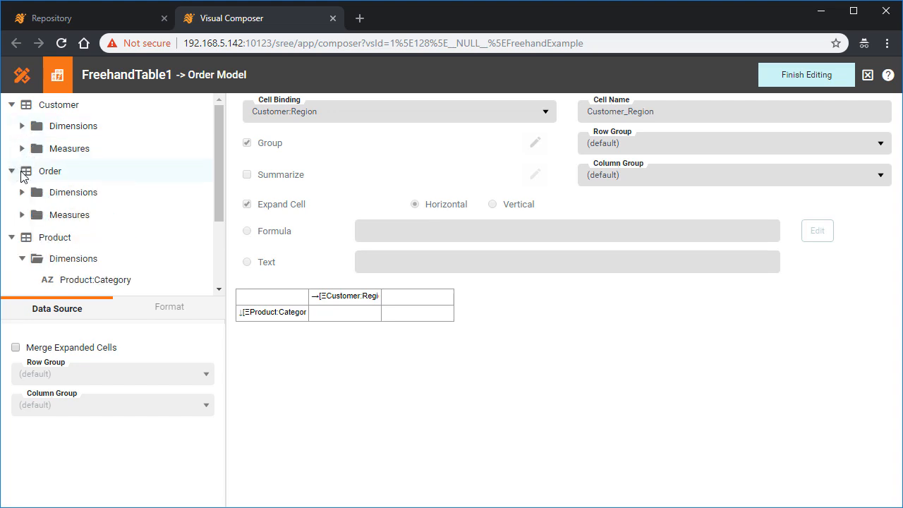
left_click(23, 192)
left_click_drag(70, 213, 426, 301)
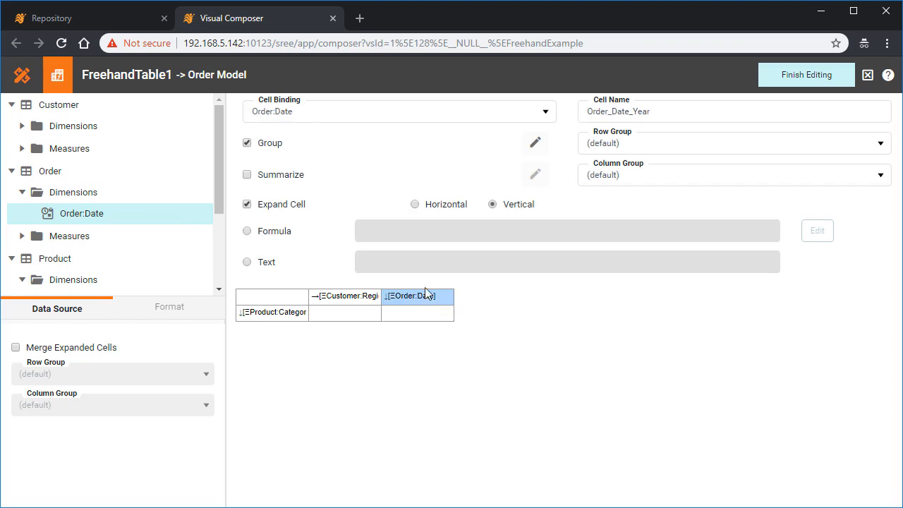
left_click(413, 205)
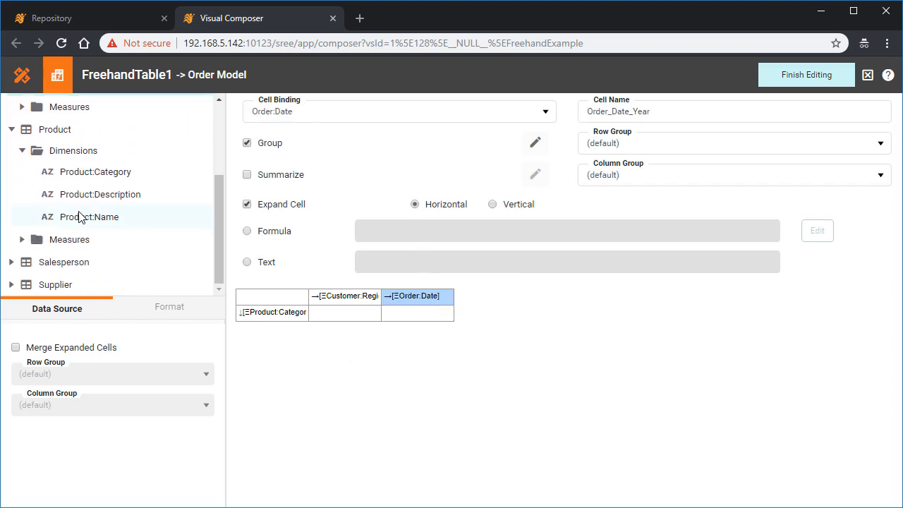
- Bind Product:Total to the cell below Customer:Region and turn off Expand Cell for it
left_click(22, 241)
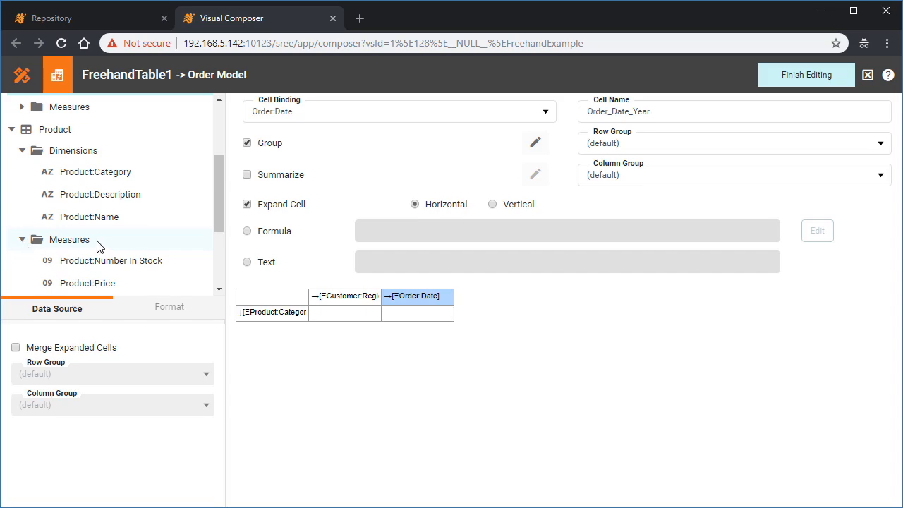
scroll(98, 246, "down", 3)
left_click_drag(75, 240, 345, 315)
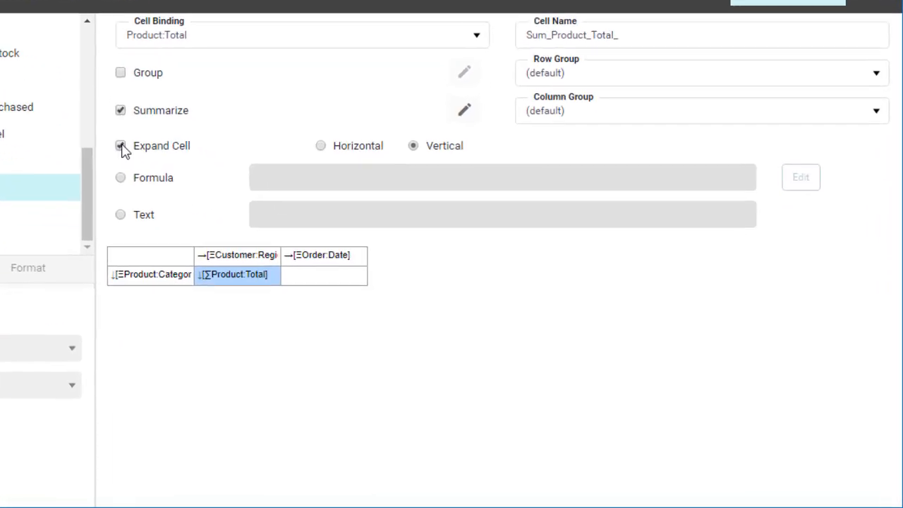
left_click(246, 204)
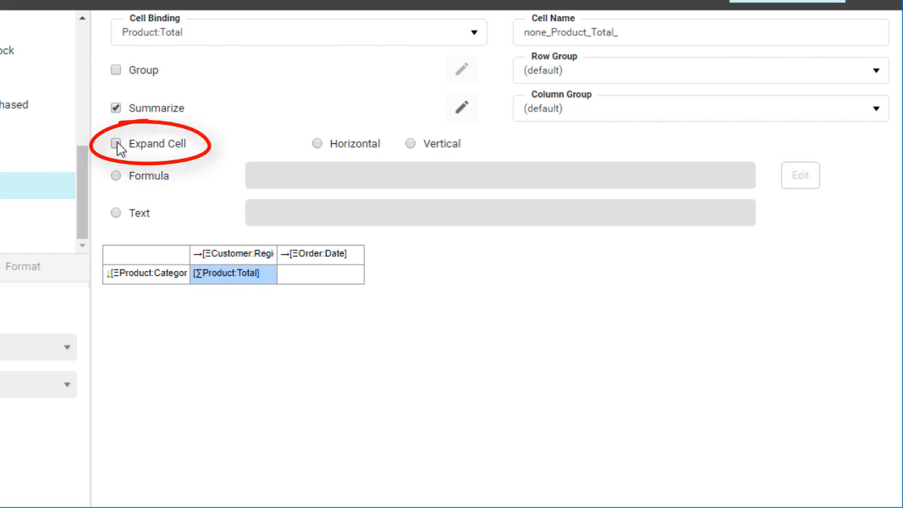
- Copy the Product:Total cell under Customer:Region into the empty cell under Order:Date
right_click(240, 279)
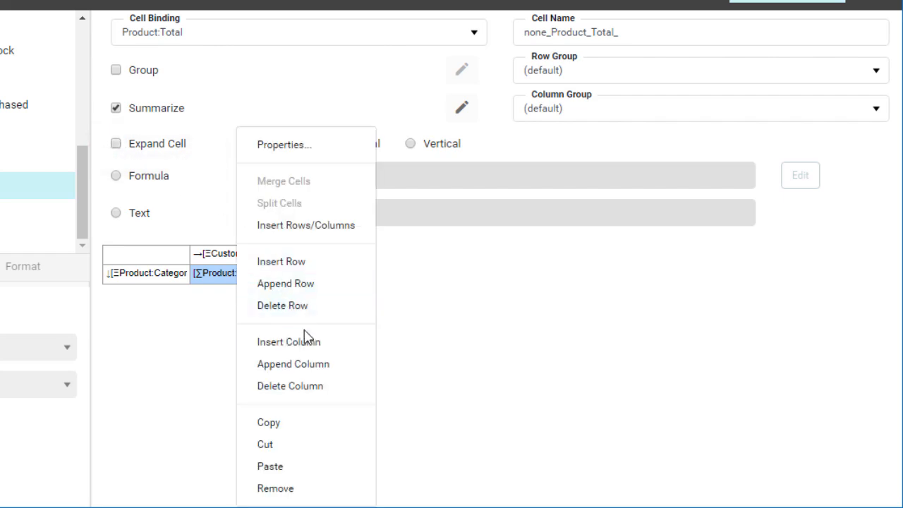
left_click(293, 423)
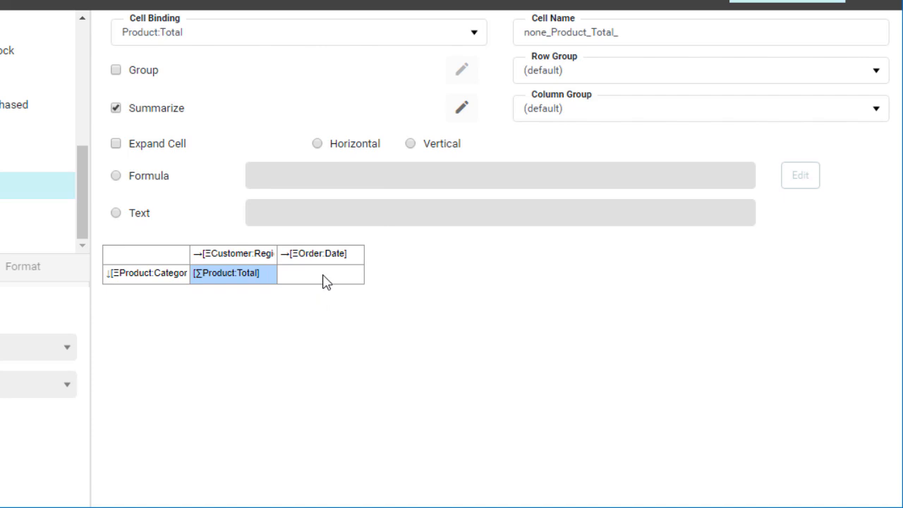
left_click(323, 279)
right_click(325, 280)
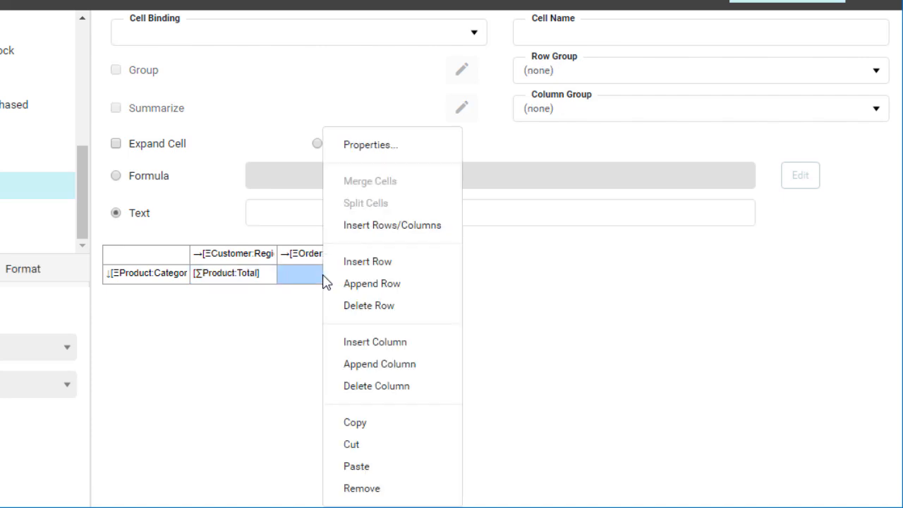
left_click(385, 468)
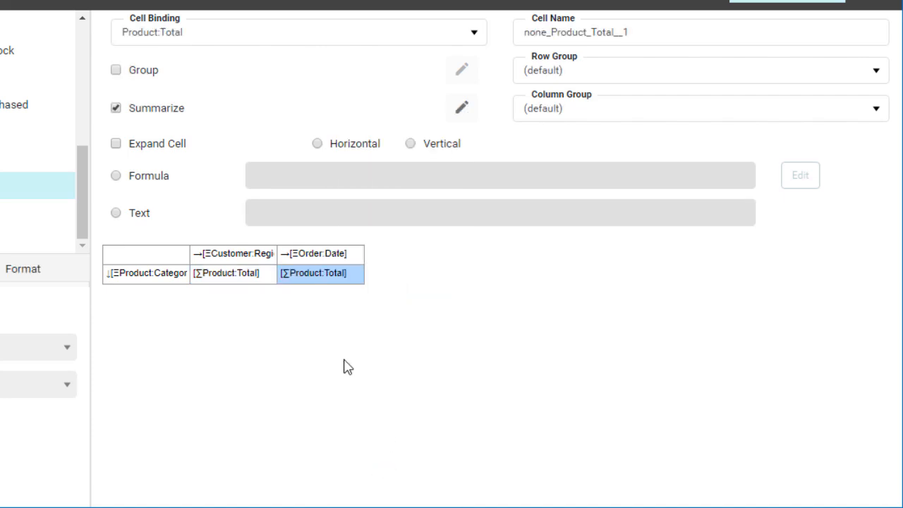
- Set the aggregate of the Product:Total cell under Customer:Region to Sum
left_click(237, 277)
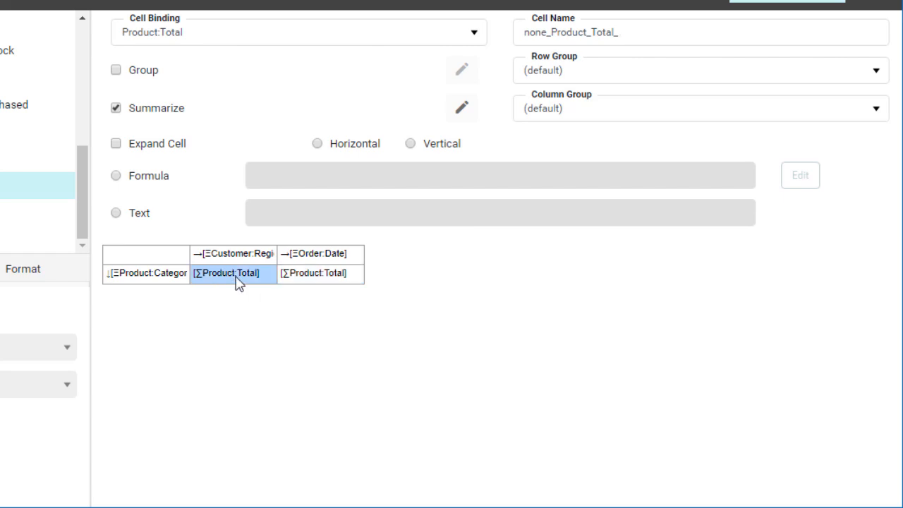
left_click(463, 110)
left_click(549, 157)
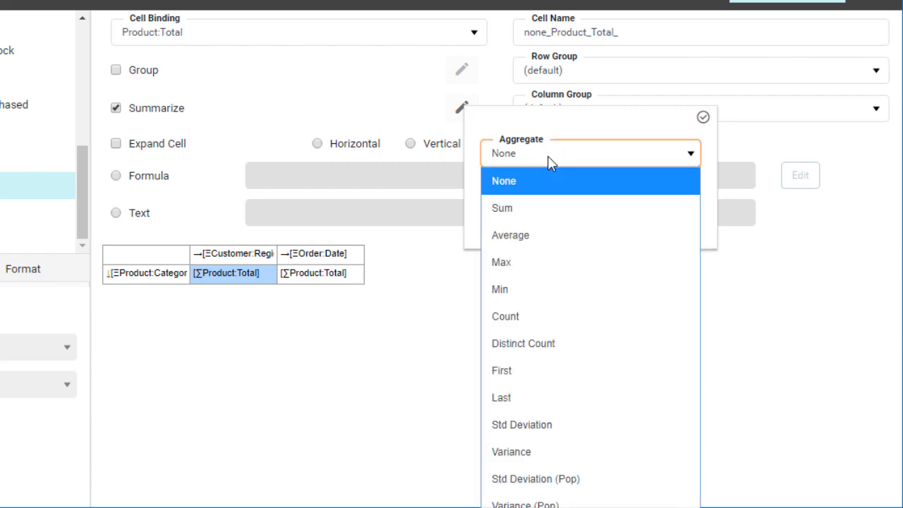
left_click(551, 210)
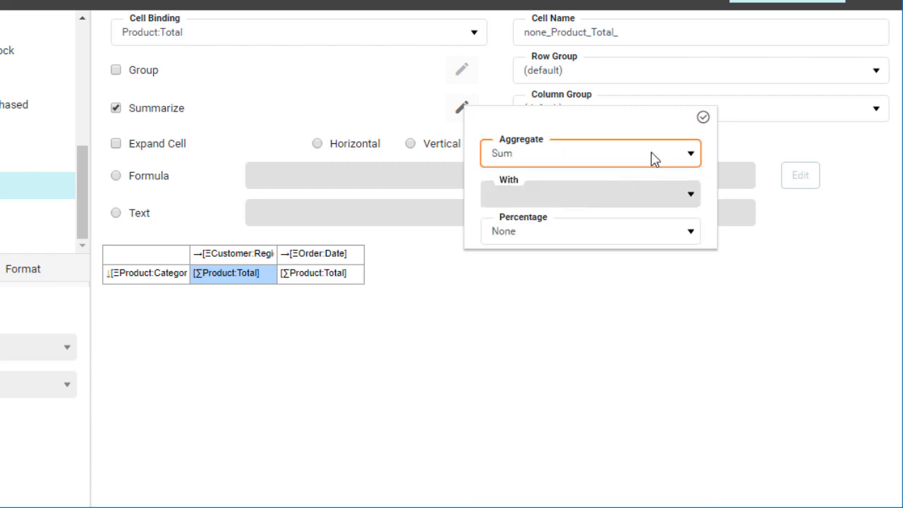
left_click(703, 117)
- Set the aggregate of the Product:Total cell under Order:Date to Sum
left_click(351, 278)
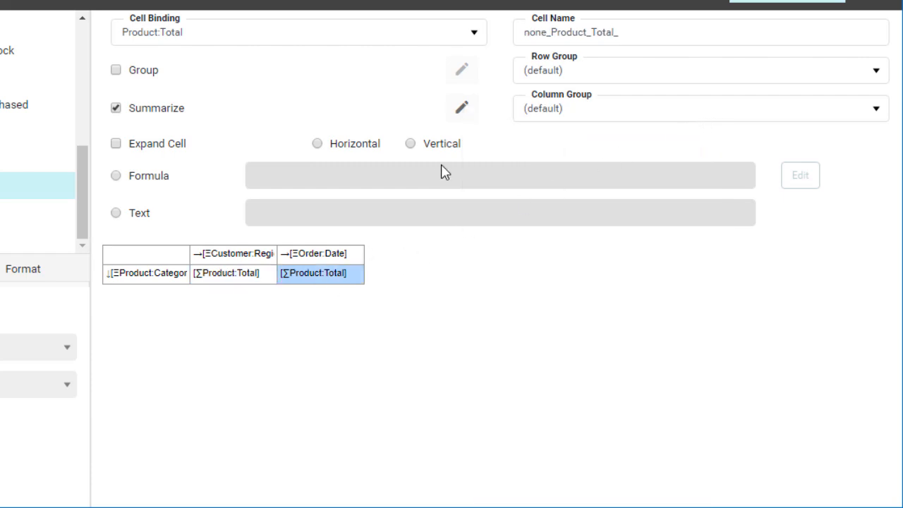
left_click(462, 109)
left_click(522, 159)
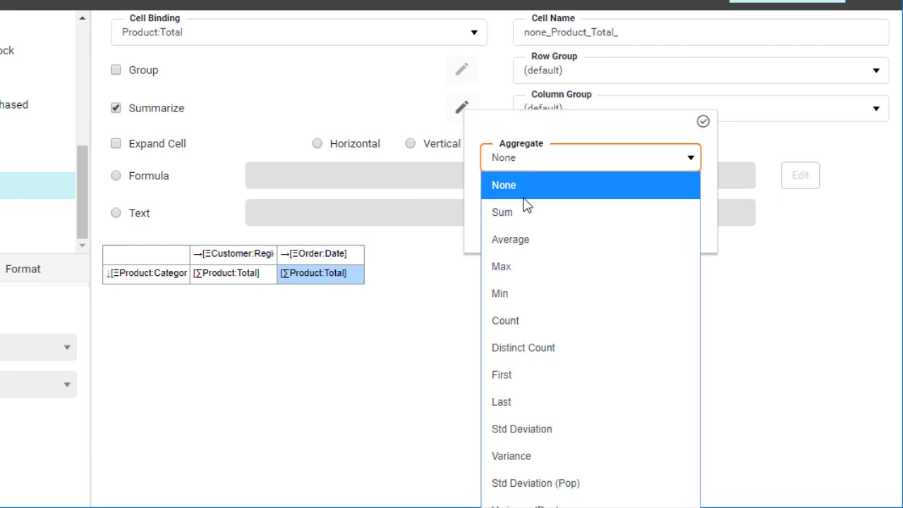
left_click(523, 212)
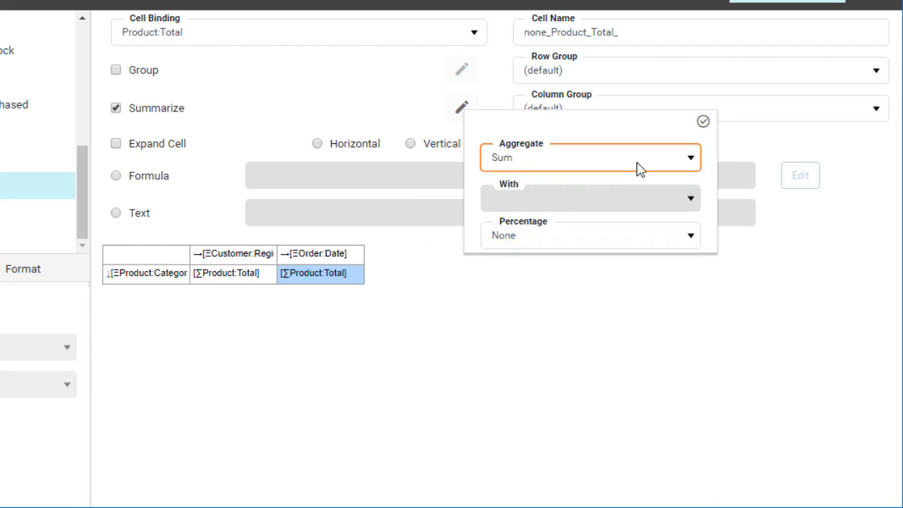
left_click(703, 123)
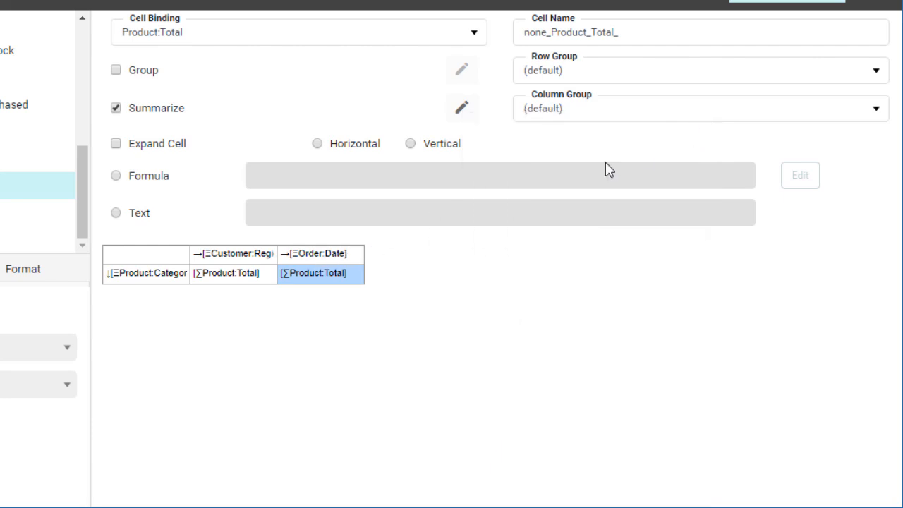
- Group the Order:Date header cell at the Day of Week level and finish editing the freehand table
left_click(324, 256)
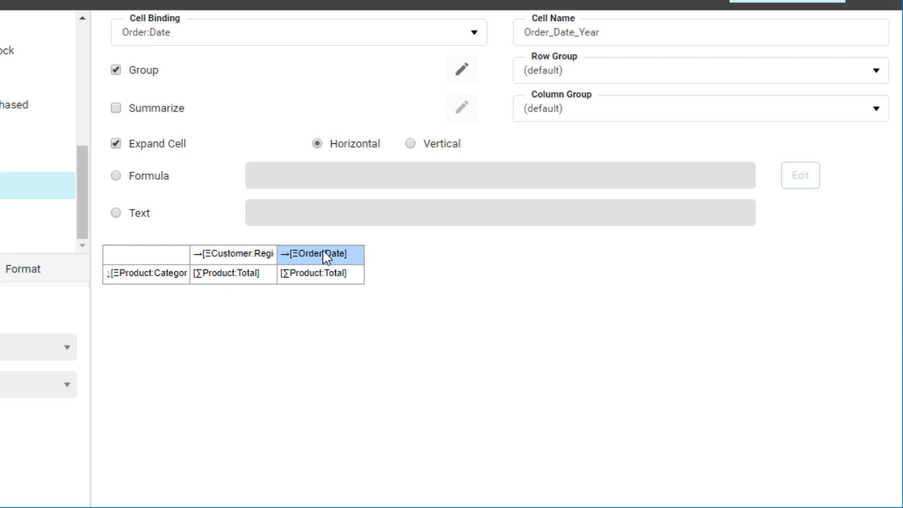
left_click(460, 79)
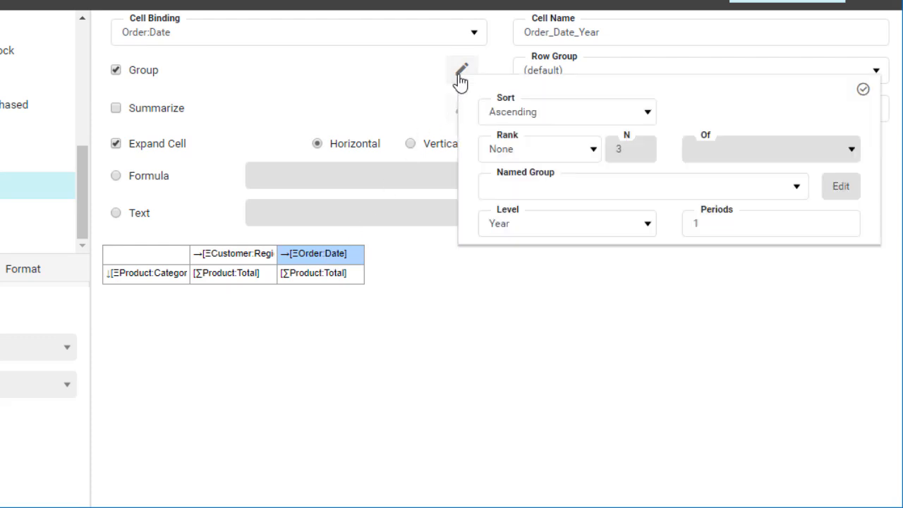
left_click(596, 222)
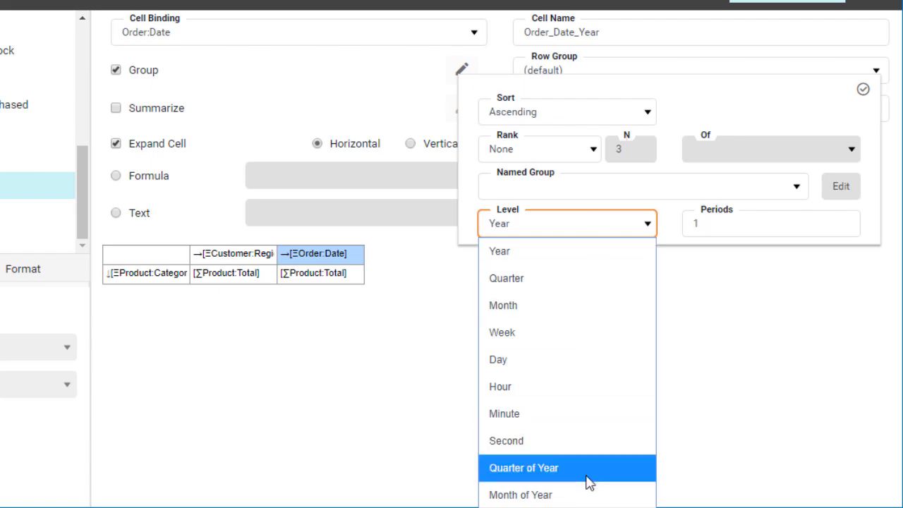
left_click(550, 506)
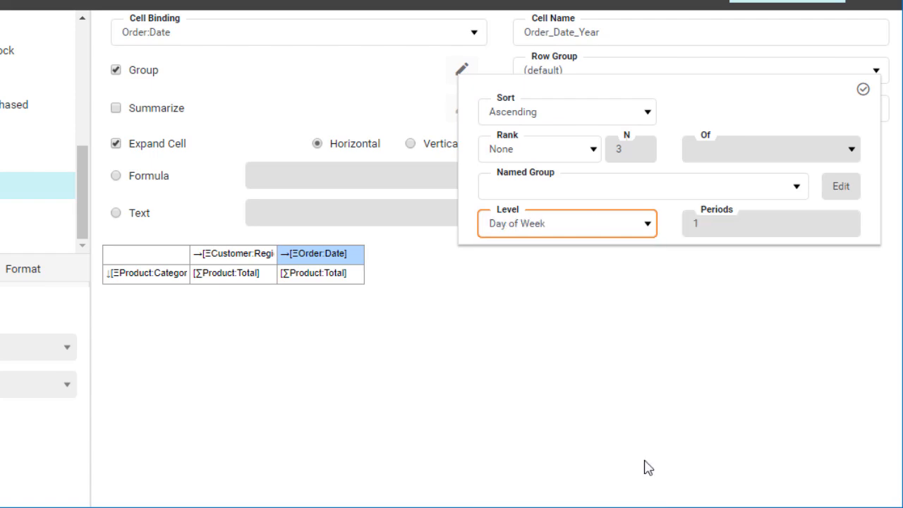
left_click(862, 90)
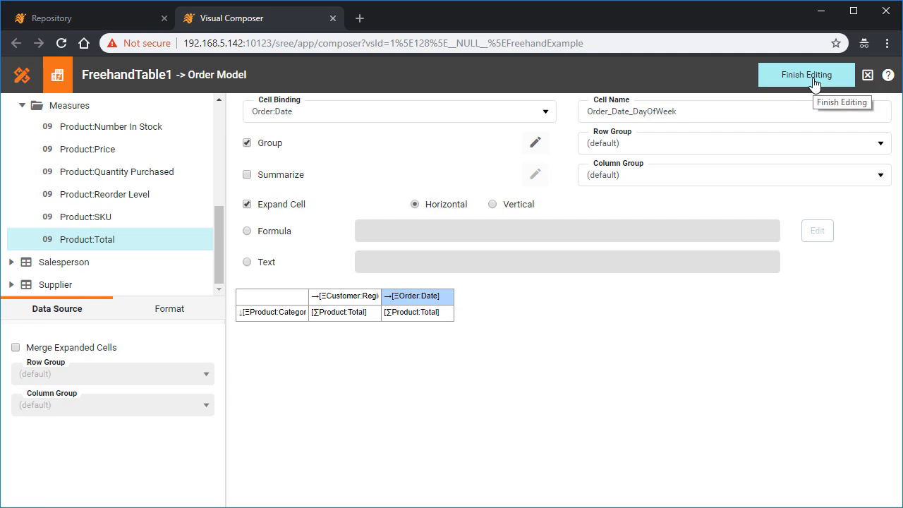
left_click(791, 6)
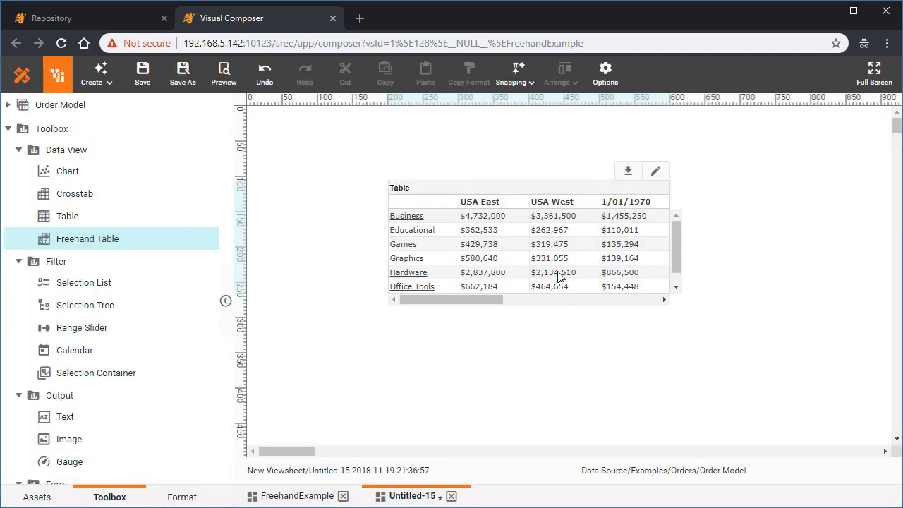
left_click_drag(484, 298, 473, 317)
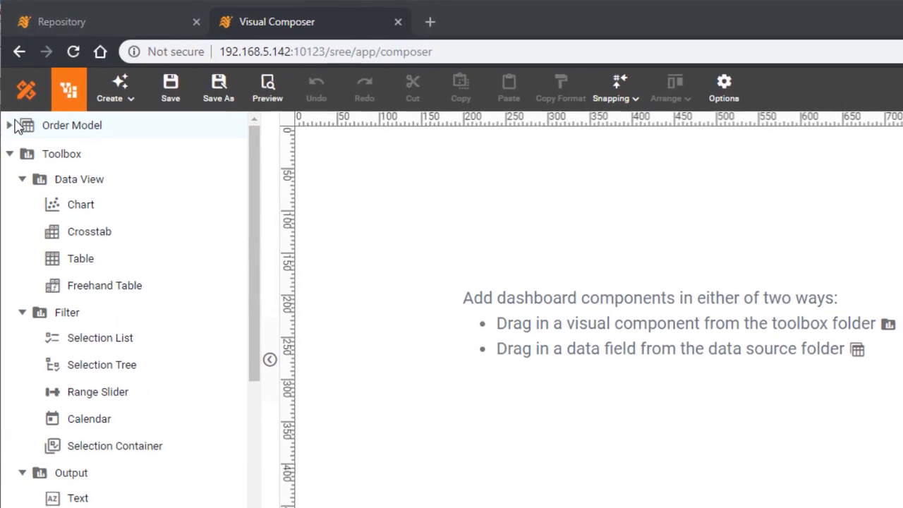
left_click(15, 121)
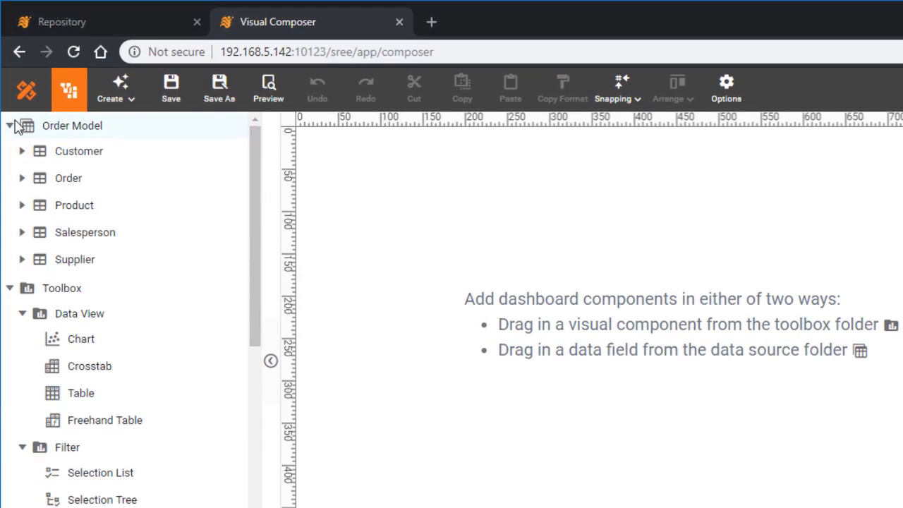
right_click(114, 134)
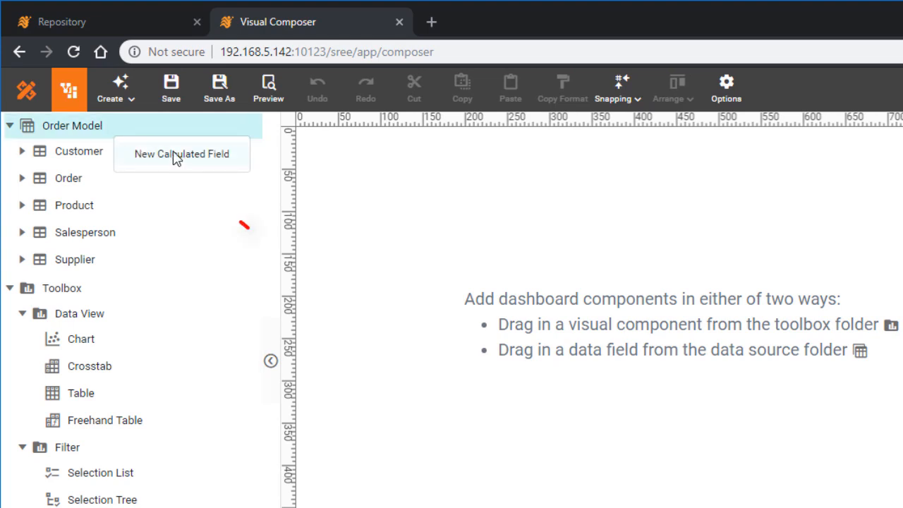
left_click(231, 165)
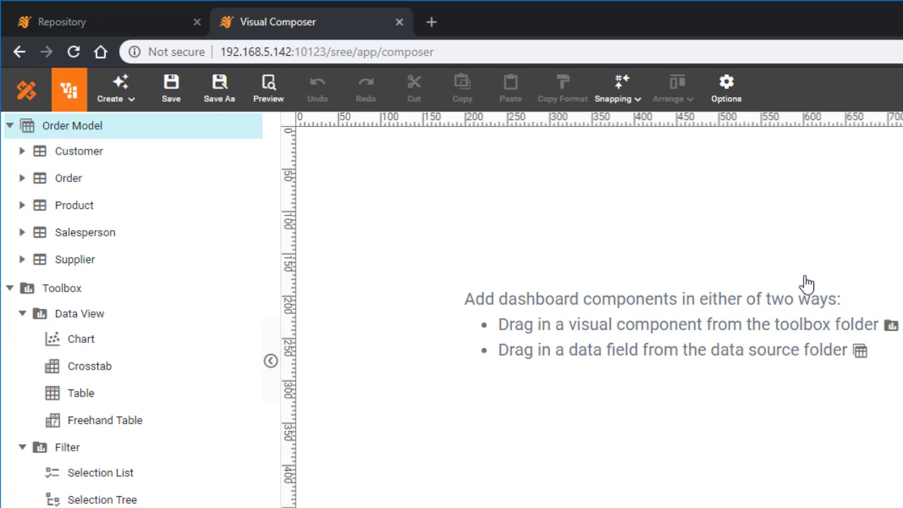
- Add a crosstab to the new viewsheet and bind Customer:State and Customer:City as its rows
left_click_drag(94, 368, 427, 194)
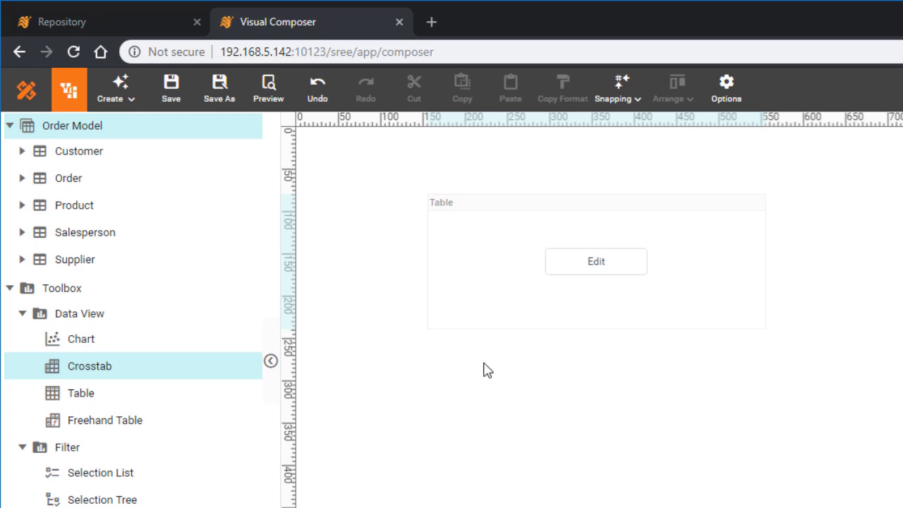
left_click(596, 262)
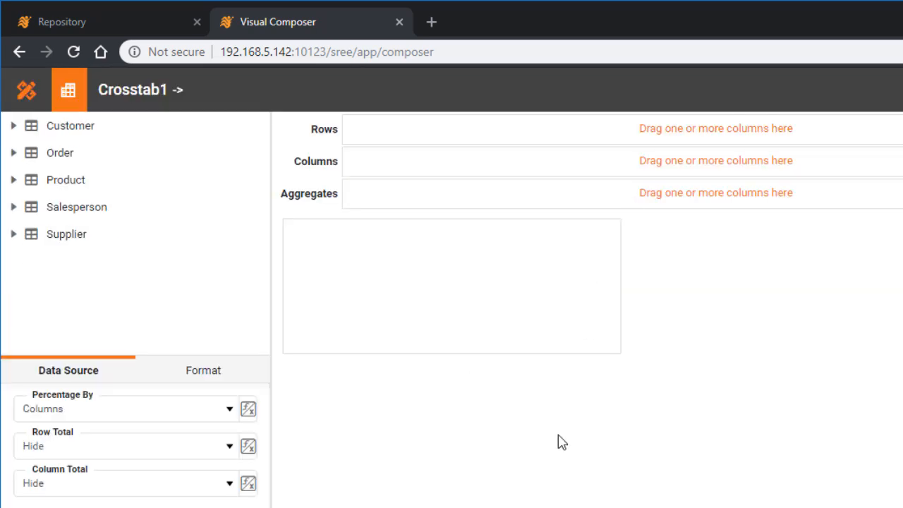
left_click(13, 126)
left_click(25, 151)
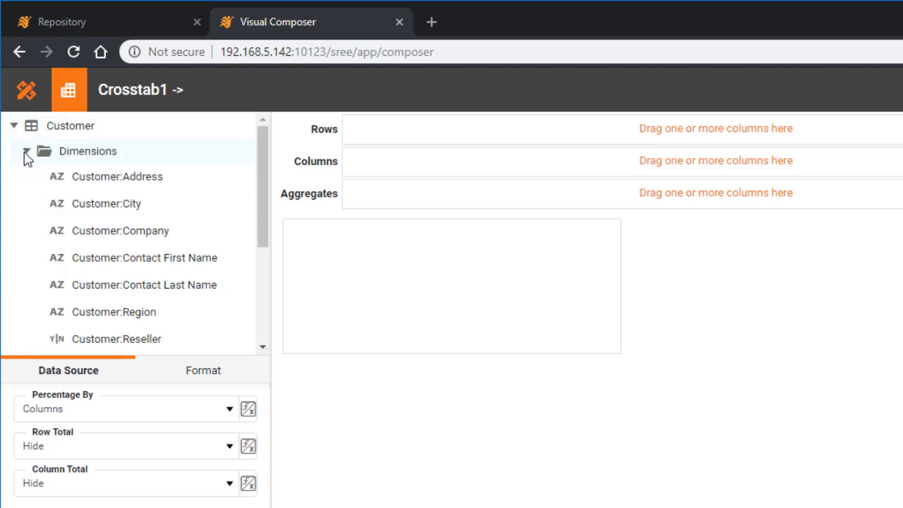
scroll(119, 296, "down", 3)
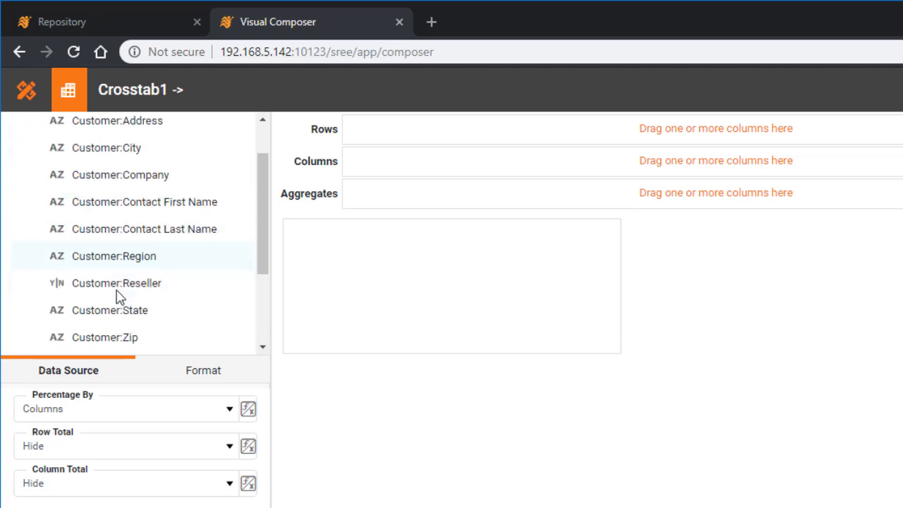
left_click_drag(121, 255, 356, 131)
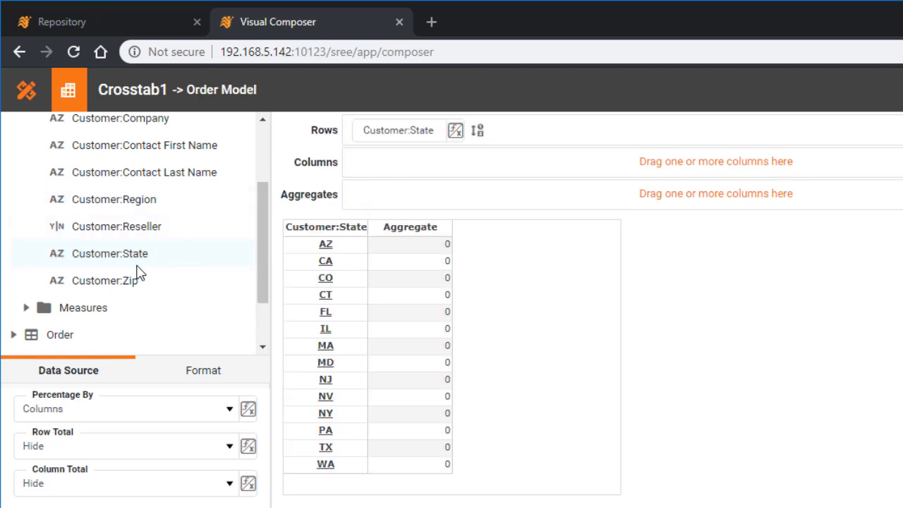
scroll(136, 220, "up", 2)
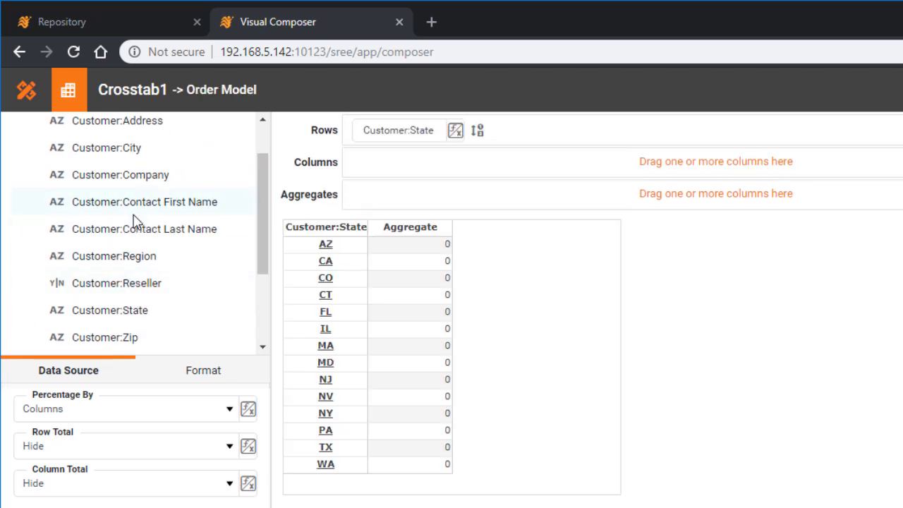
left_click_drag(136, 150, 516, 134)
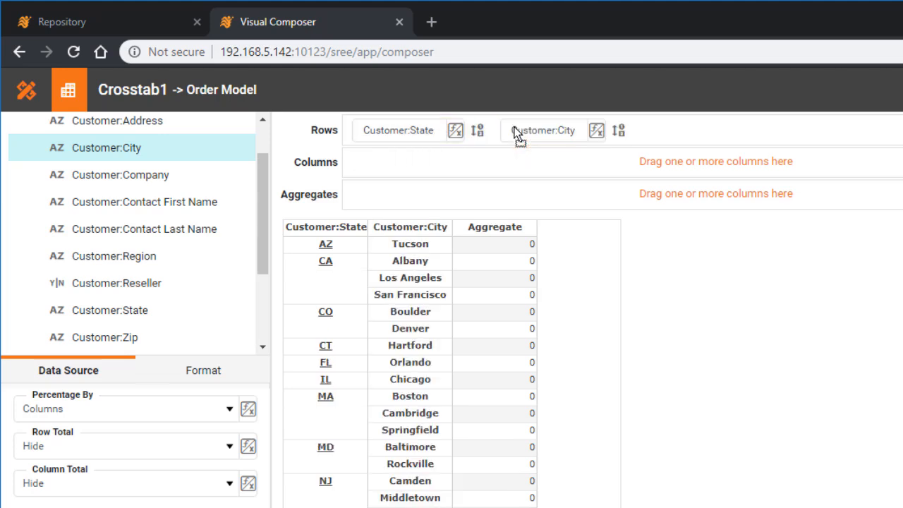
- Bind Product:Category as the crosstab's column field
scroll(134, 226, "down", 5)
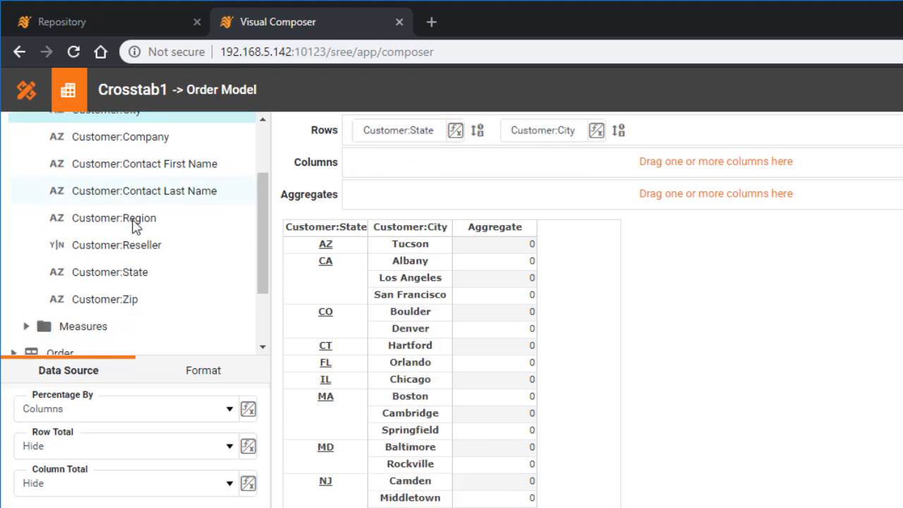
left_click(15, 287)
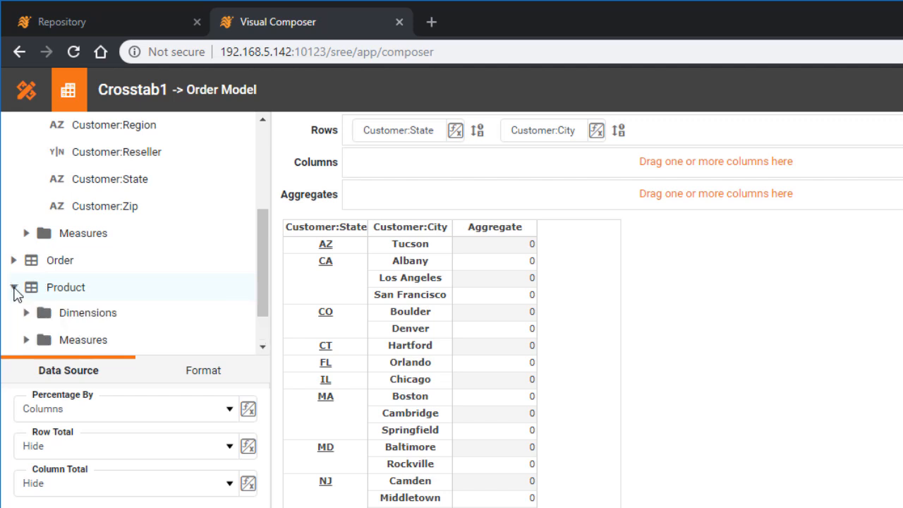
left_click(27, 313)
scroll(77, 282, "down", 4)
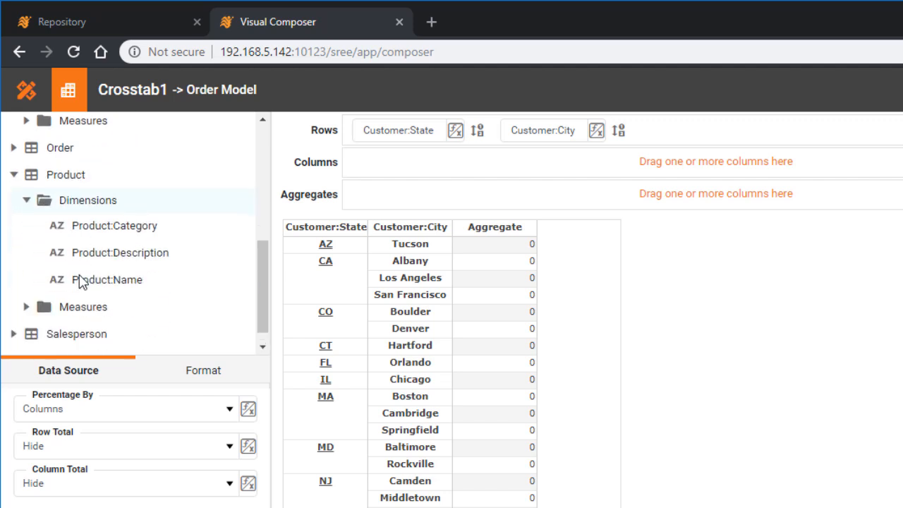
left_click_drag(133, 227, 388, 154)
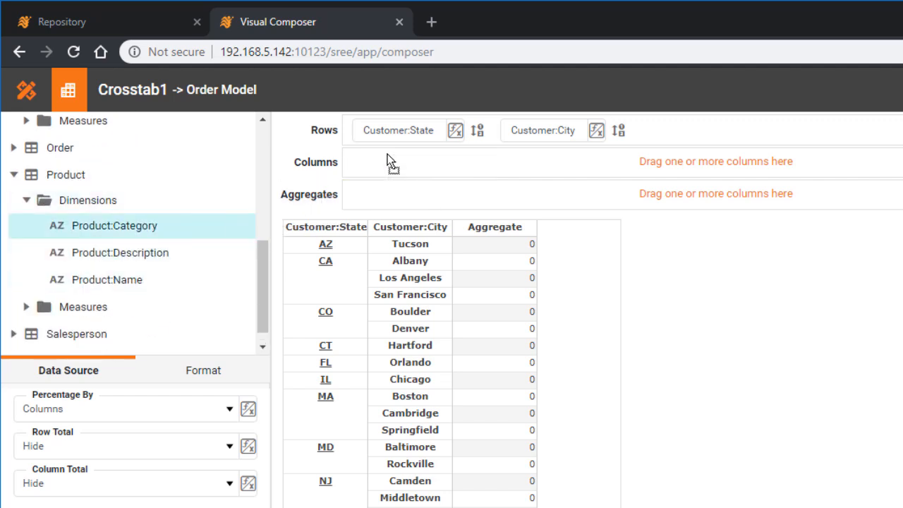
- Add Product:Total and Product:Quantity Purchased as the crosstab's aggregates and finish editing it
scroll(118, 307, "down", 1)
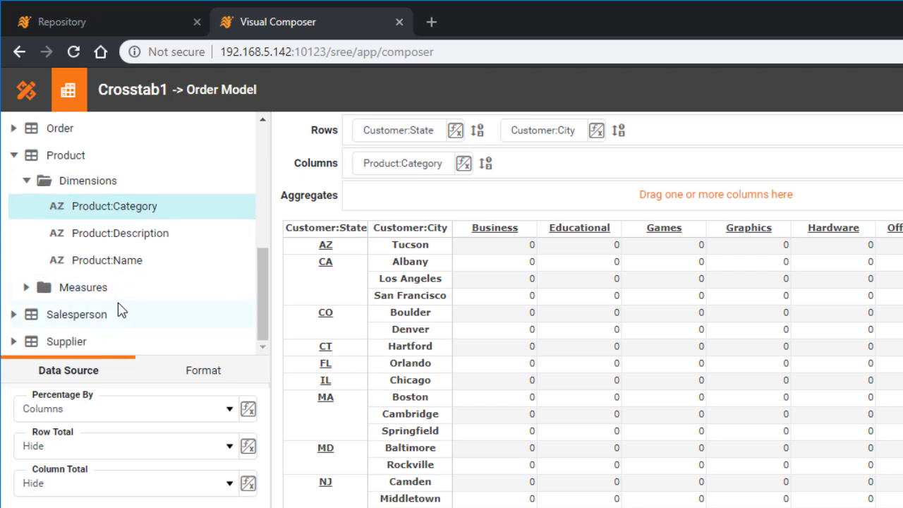
left_click(27, 288)
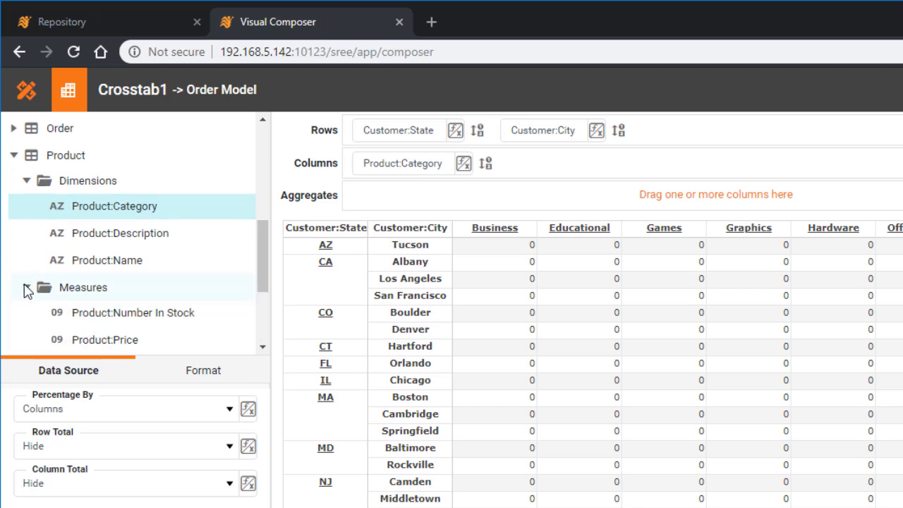
scroll(28, 284, "down", 3)
left_click_drag(127, 289, 362, 207)
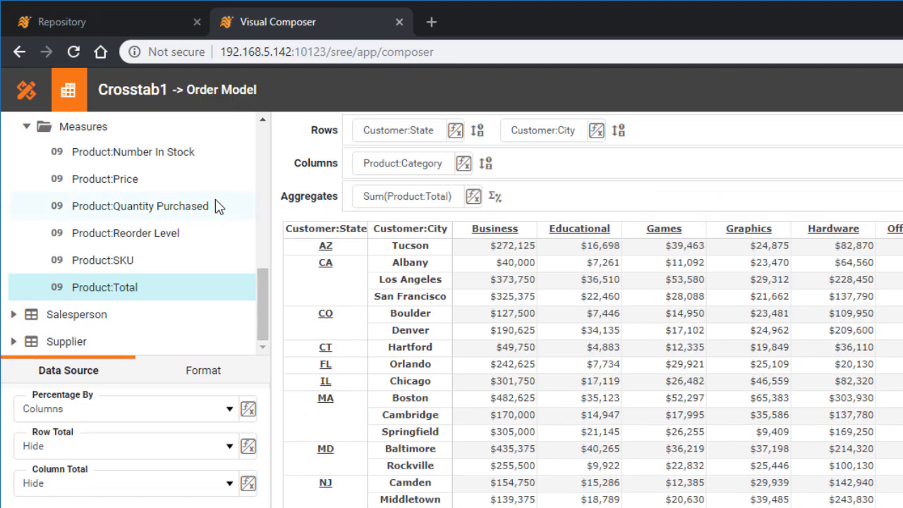
left_click_drag(244, 204, 552, 197)
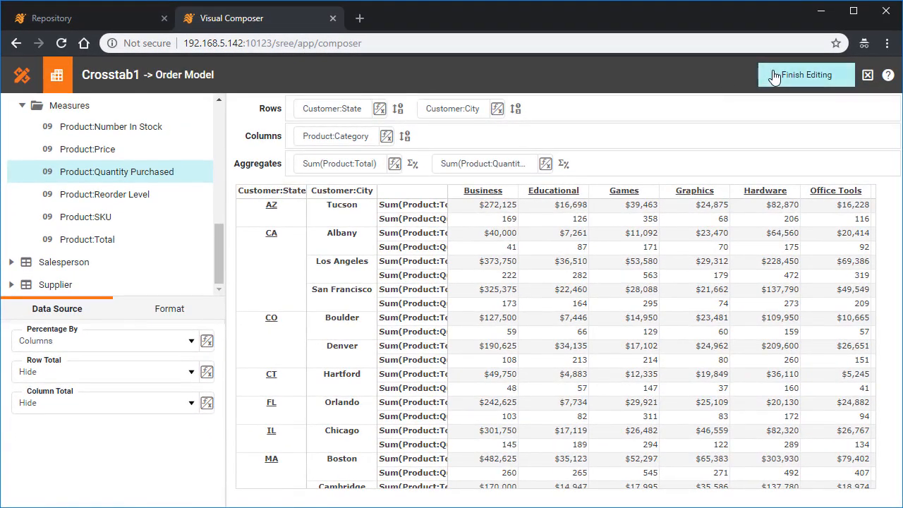
left_click(773, 76)
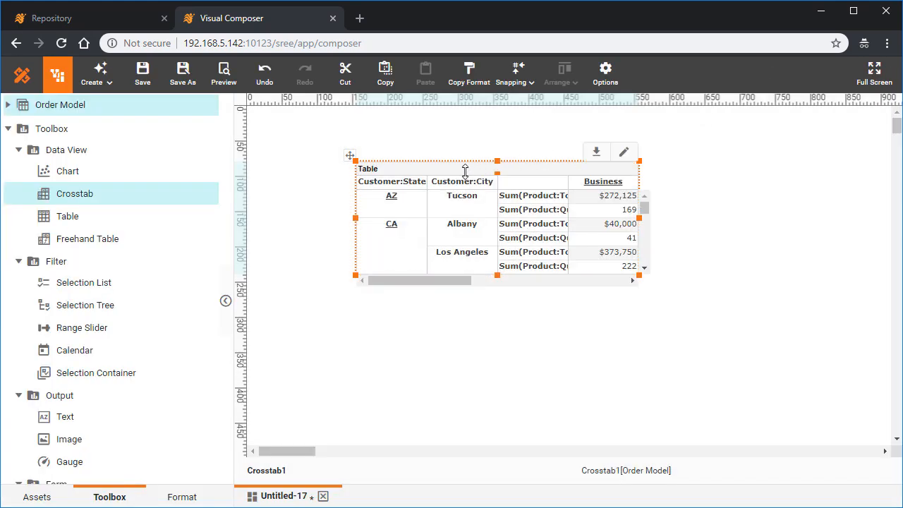
- Move the crosstab to the upper-left corner of the viewsheet, enlarge it across the visible canvas, and narrow the component pane
left_click_drag(461, 169, 366, 127)
left_click_drag(550, 238, 883, 427)
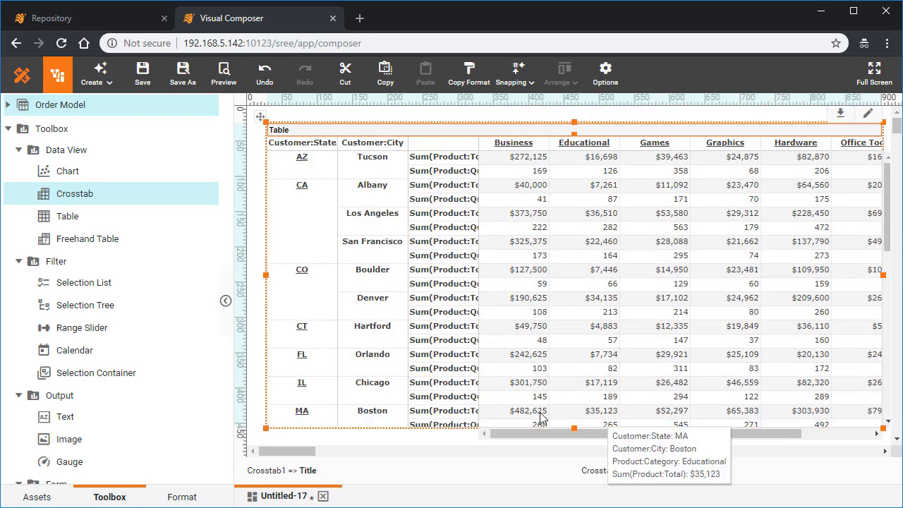
left_click_drag(219, 407, 156, 399)
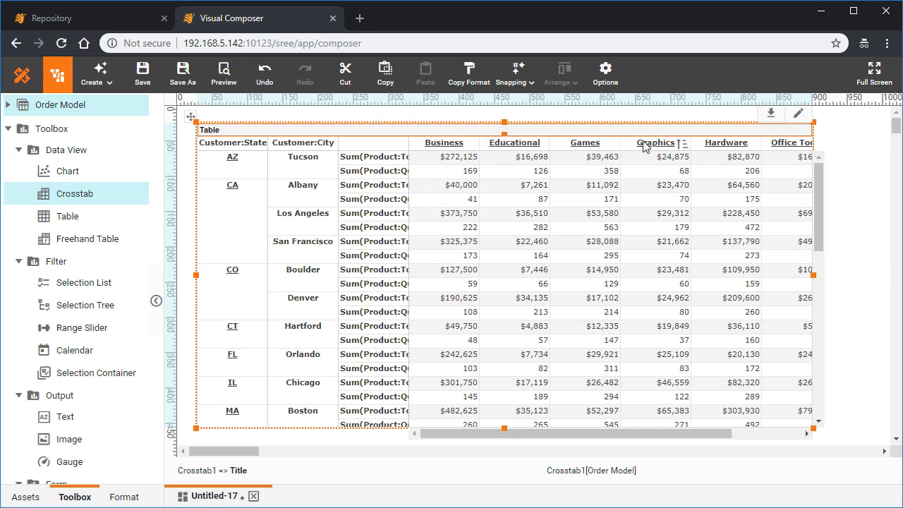
- Convert the crosstab to a freehand table and insert a row above its Product:Category header row
right_click(582, 131)
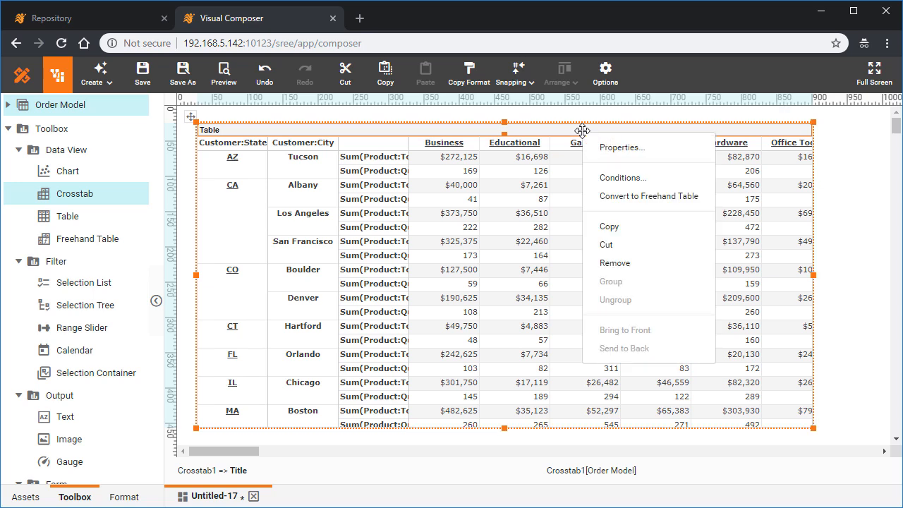
left_click(705, 203)
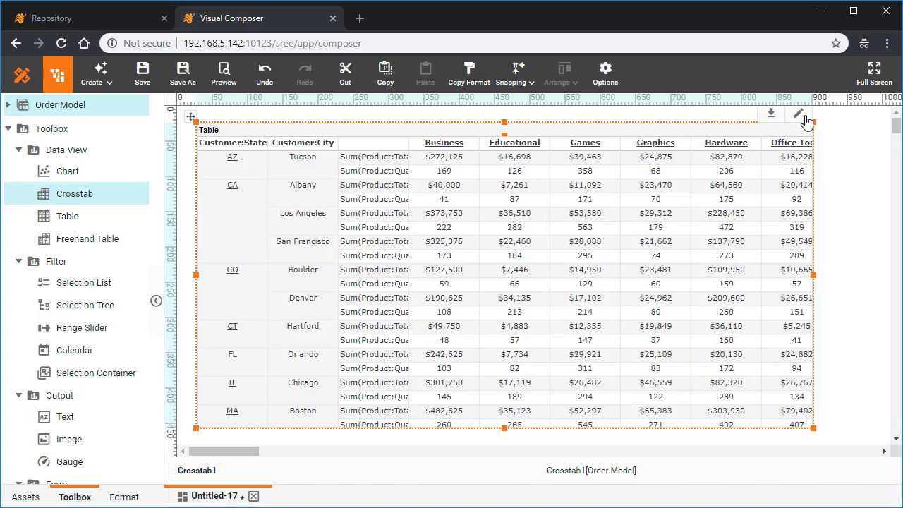
left_click(797, 114)
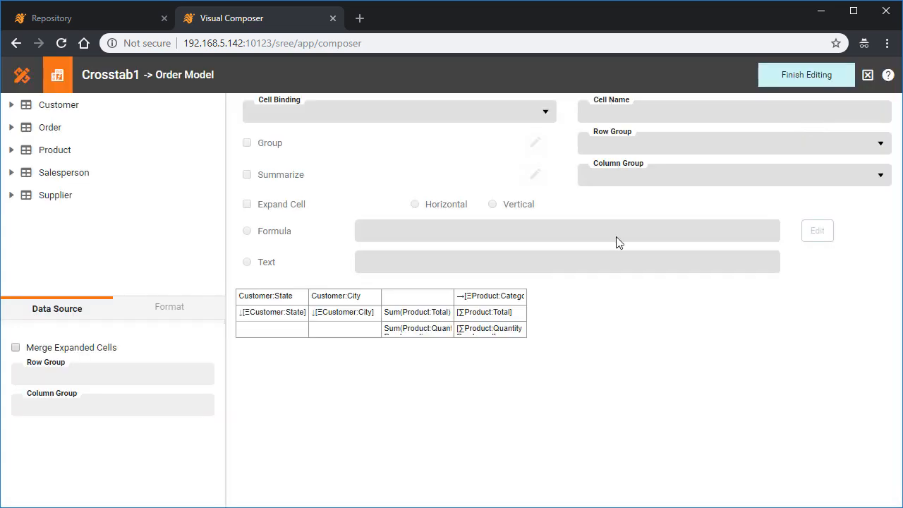
left_click(495, 305)
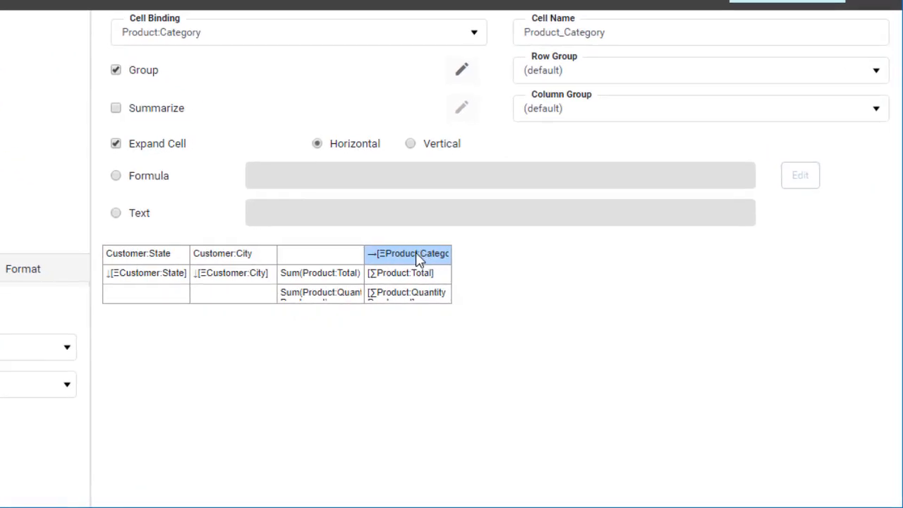
right_click(418, 258)
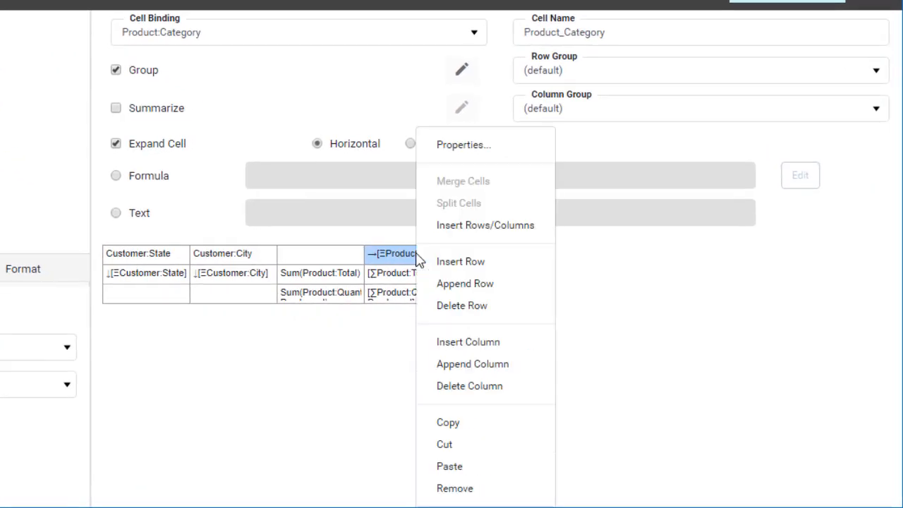
left_click(455, 265)
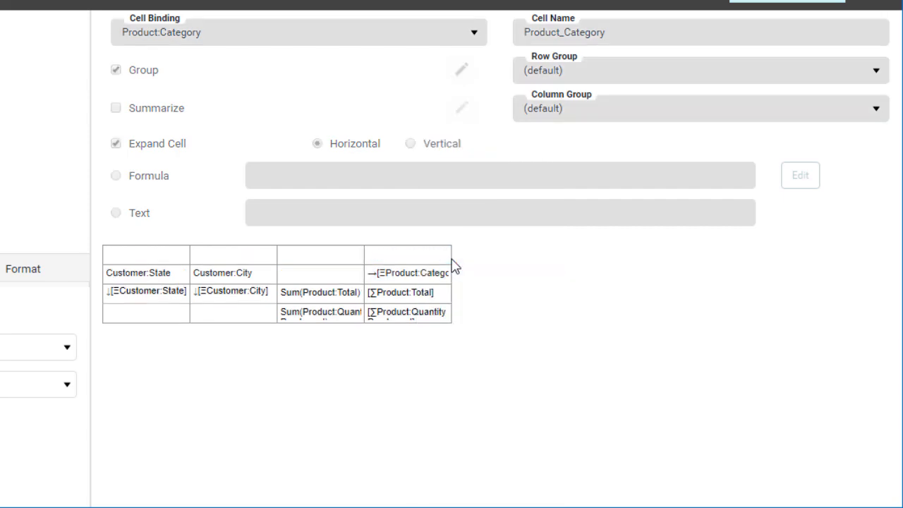
- Enter the text "Categories" in the blank cell above Product:Category and finish editing the table
left_click(413, 257)
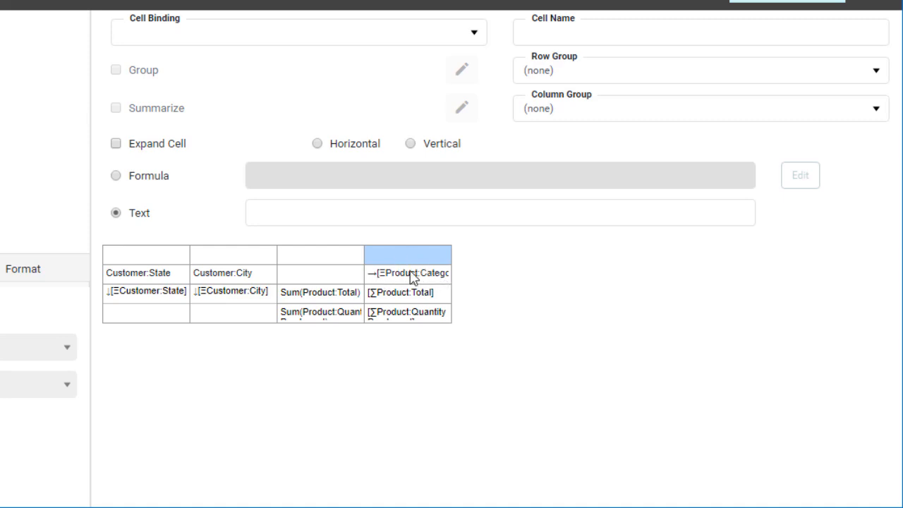
left_click(399, 213)
type("Cta")
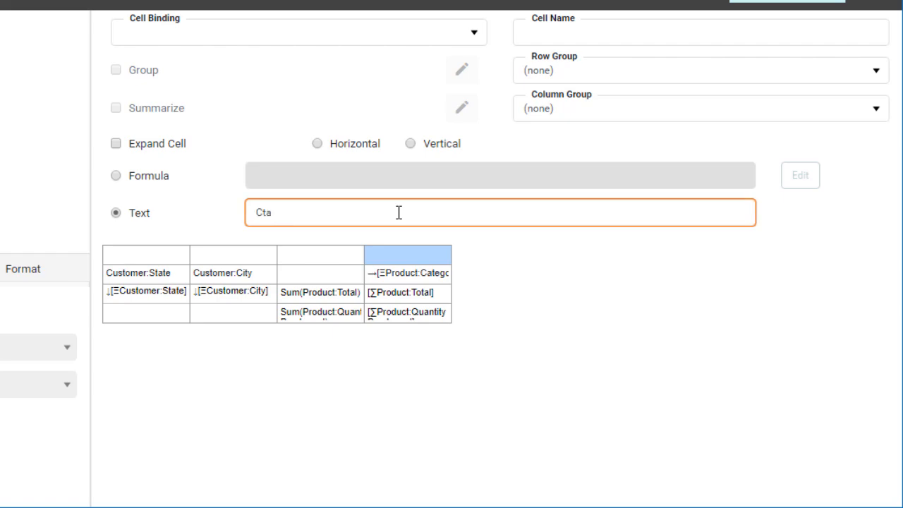
type("gories")
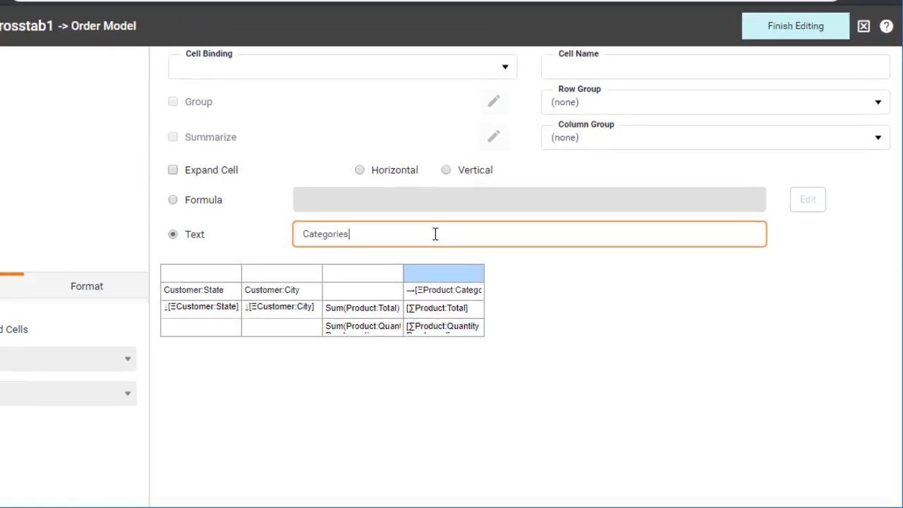
left_click(768, 1)
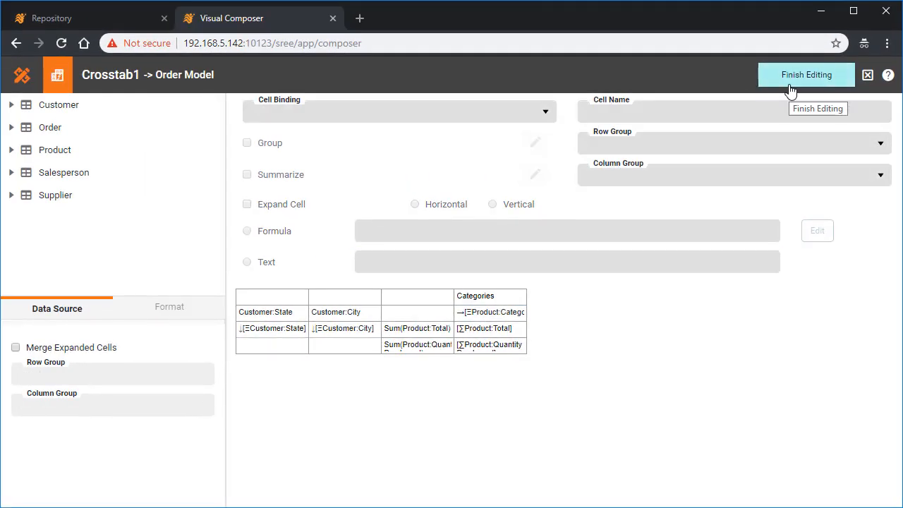
left_click(790, 90)
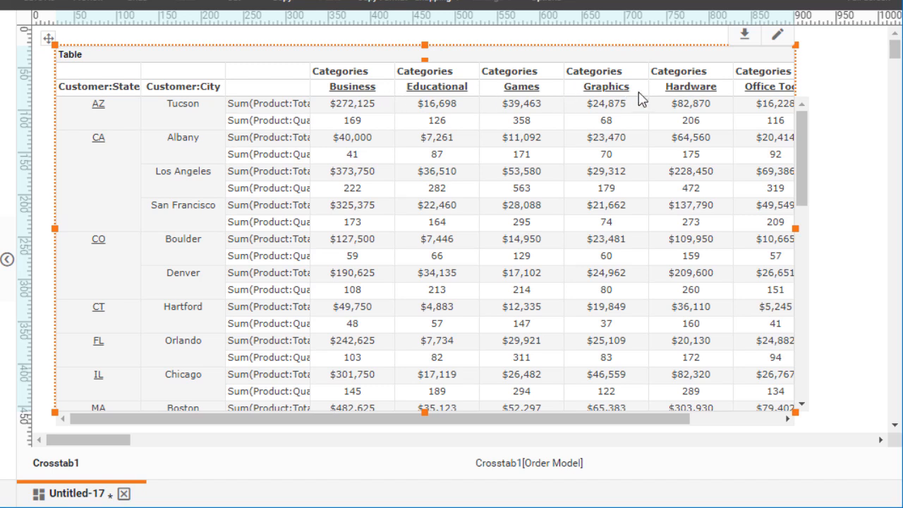
- Turn on Merge Expanded Cells for the Categories header cell and finish editing the table
left_click(443, 77)
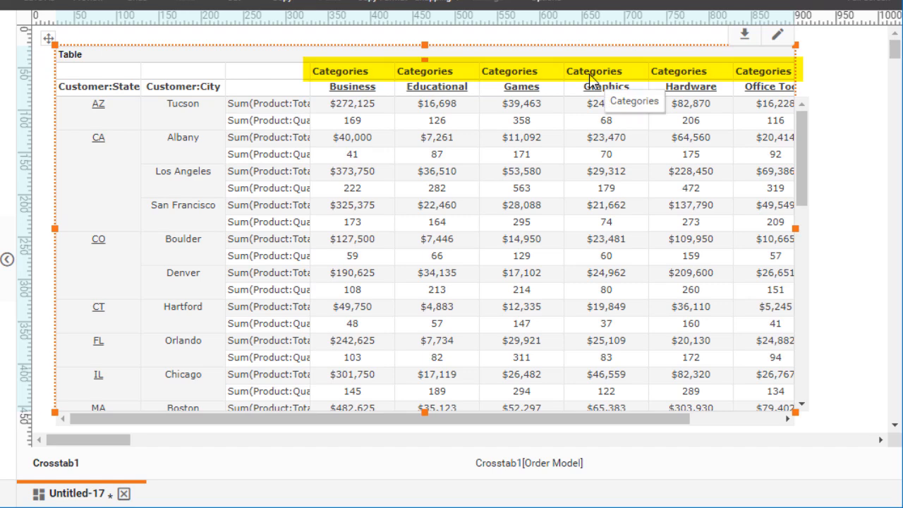
left_click(516, 73)
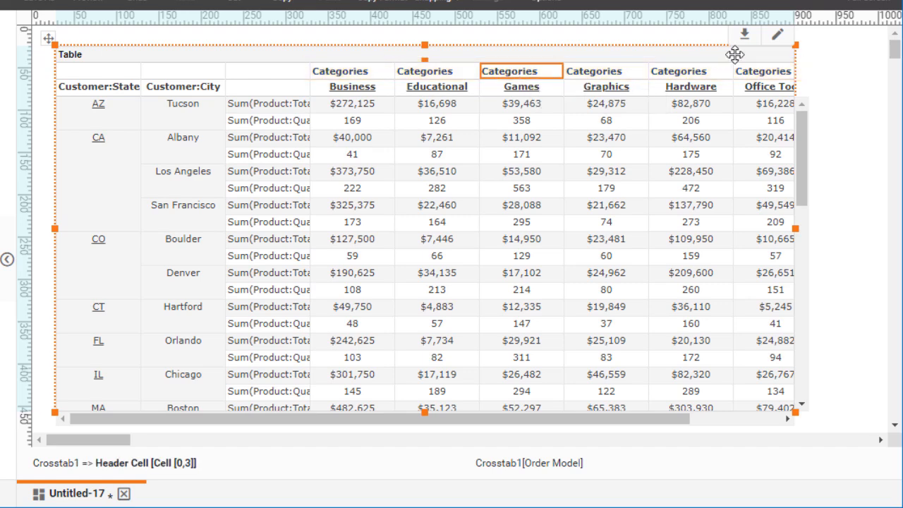
left_click(775, 39)
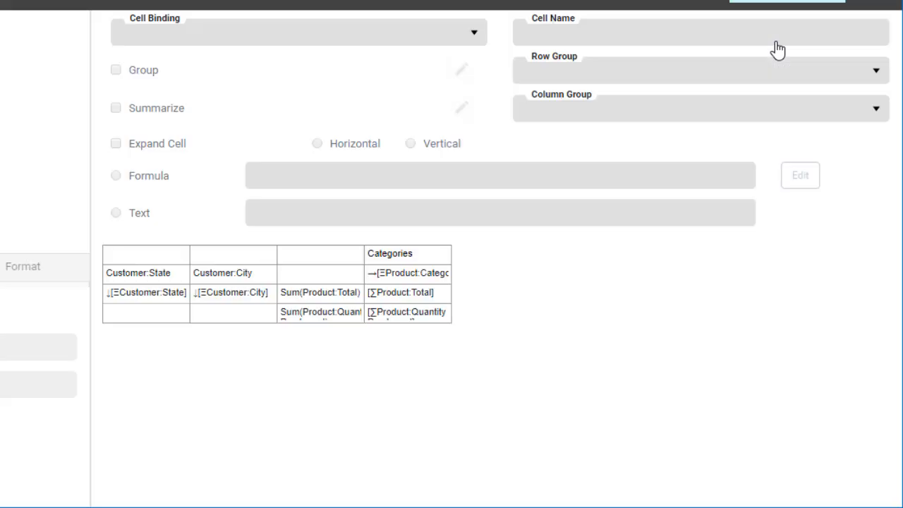
left_click(409, 260)
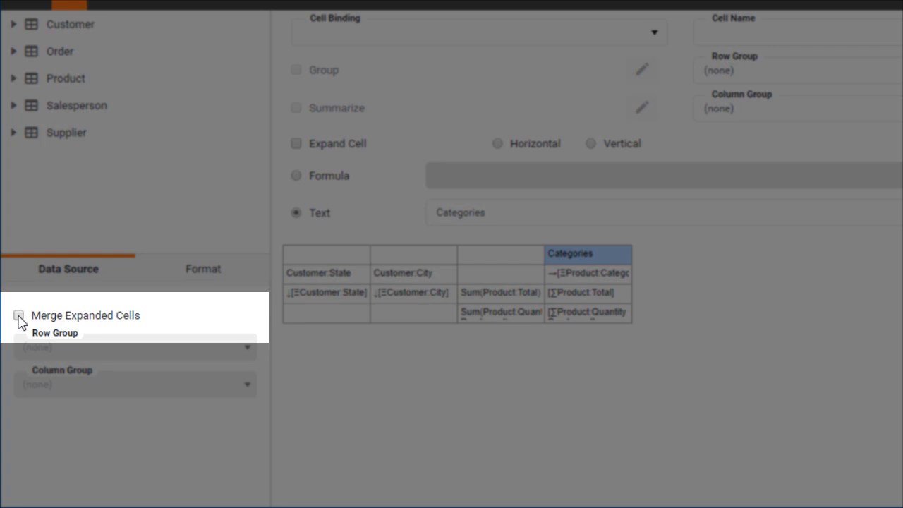
left_click(19, 318)
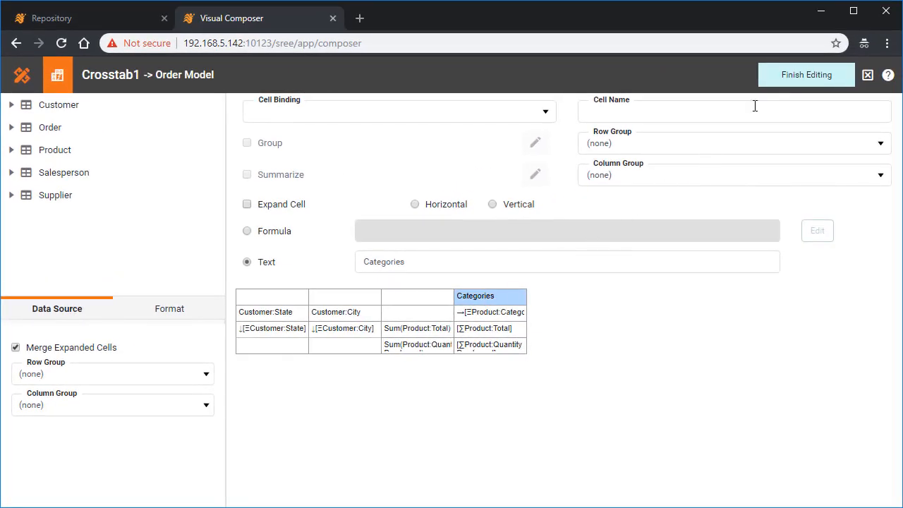
left_click(788, 76)
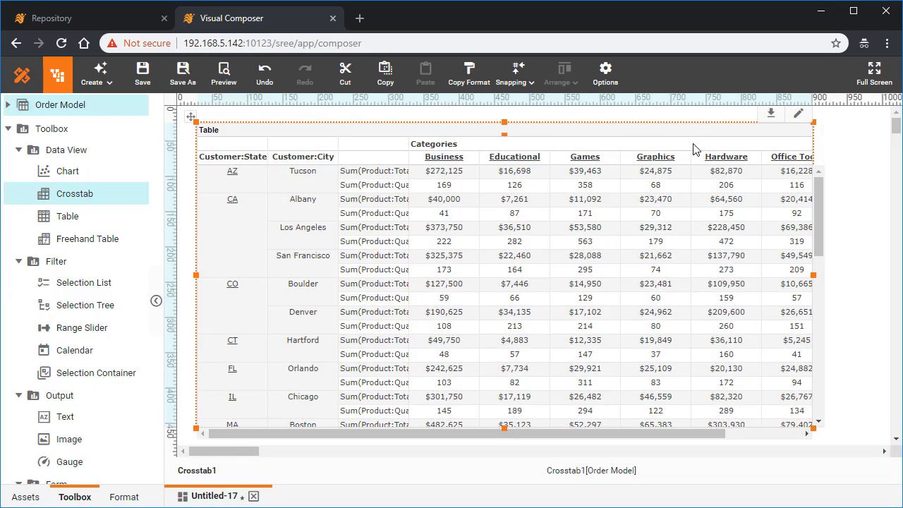
- Center the merged Categories header cell horizontally
left_click(444, 146)
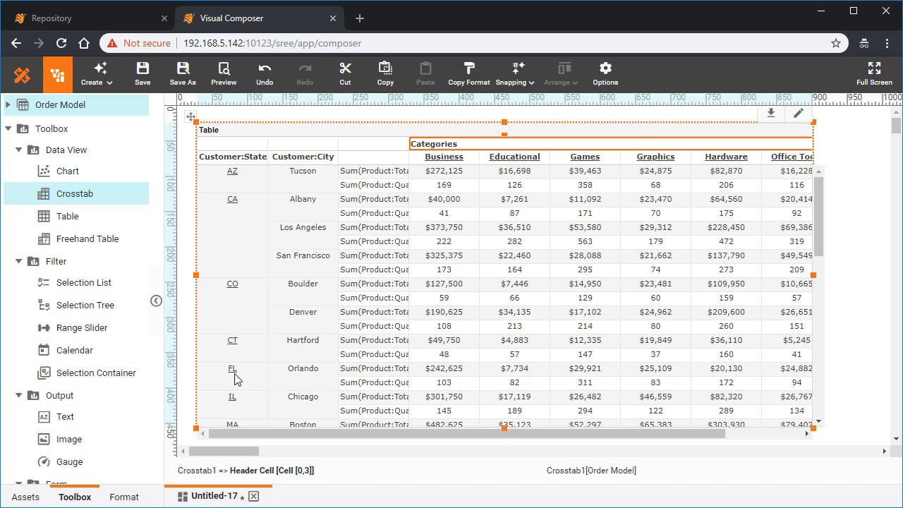
left_click(127, 498)
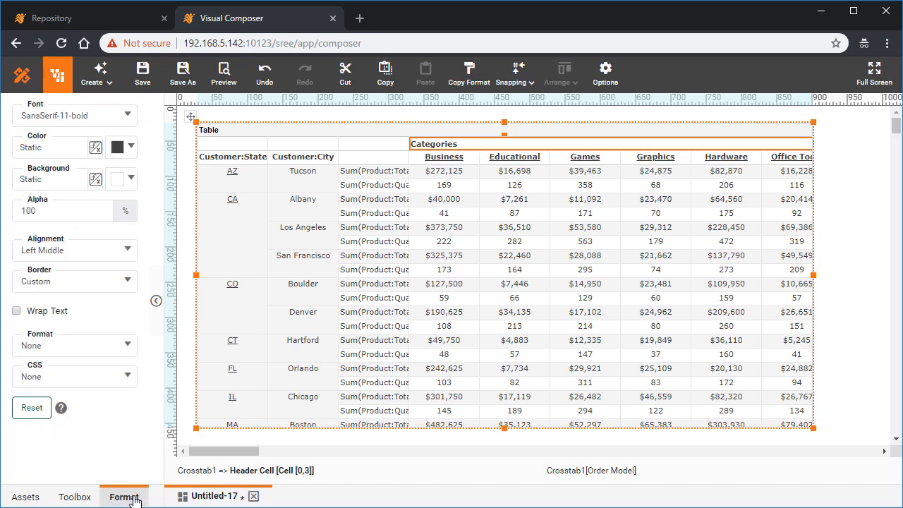
left_click(127, 251)
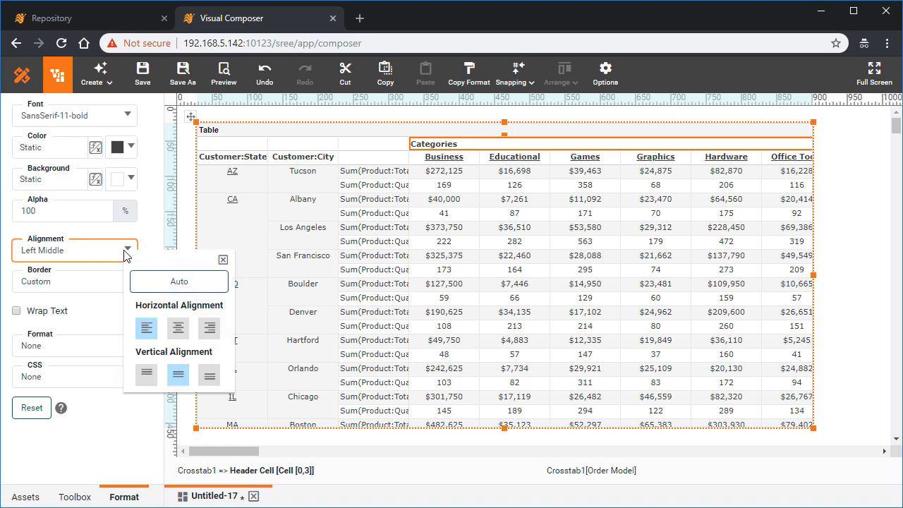
left_click(179, 328)
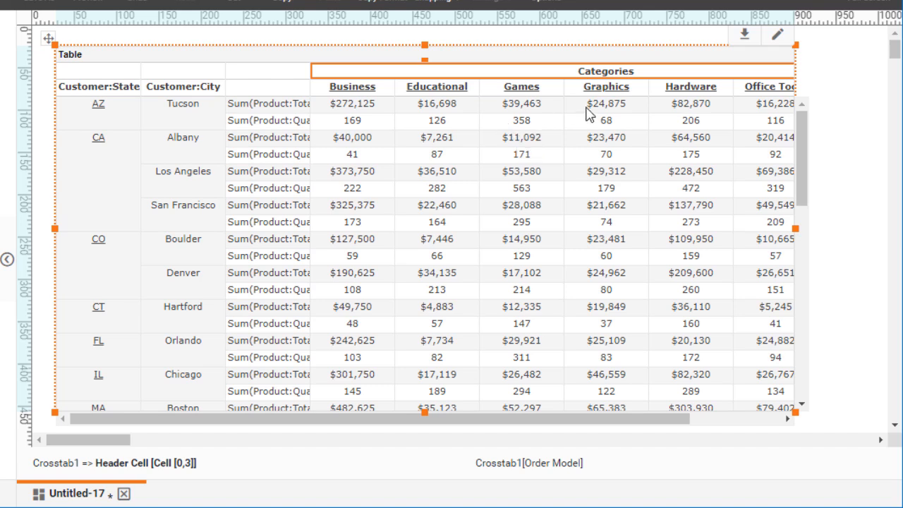
- Insert a column before the Product:Total summary column in the table layout and finish editing
left_click(776, 40)
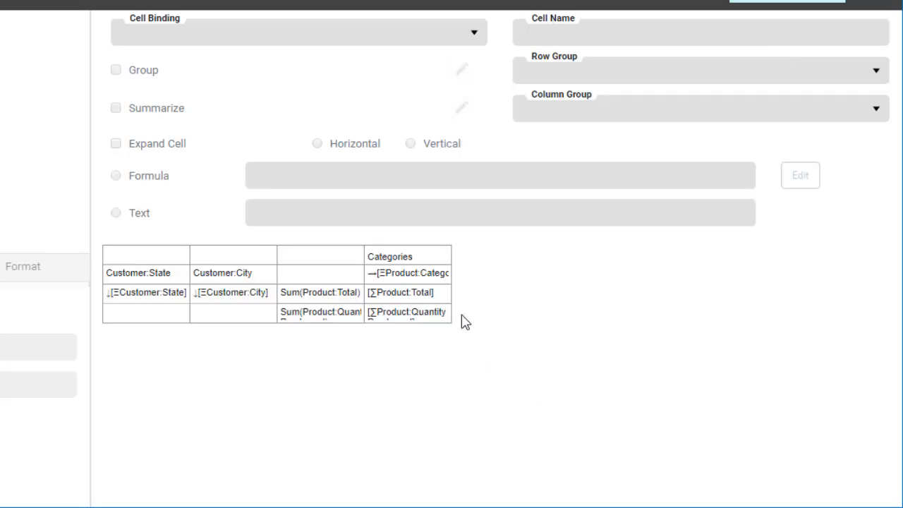
left_click(421, 298)
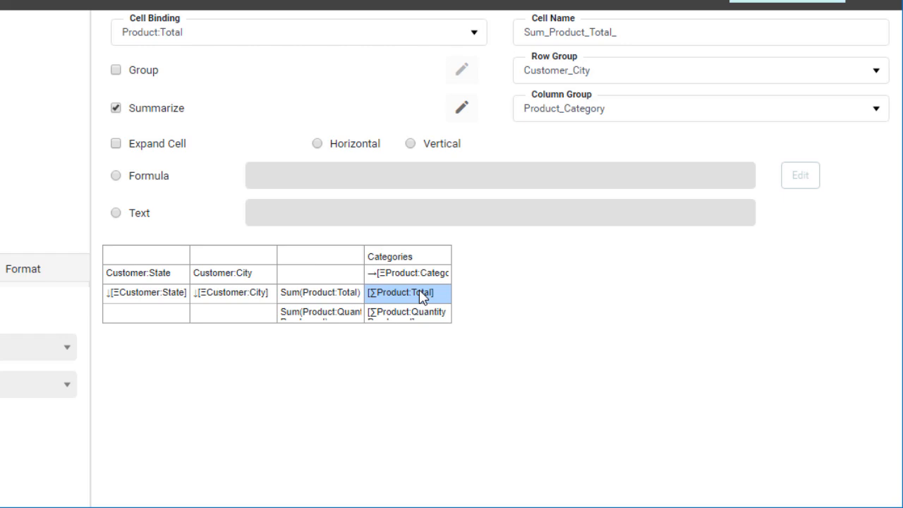
right_click(423, 297)
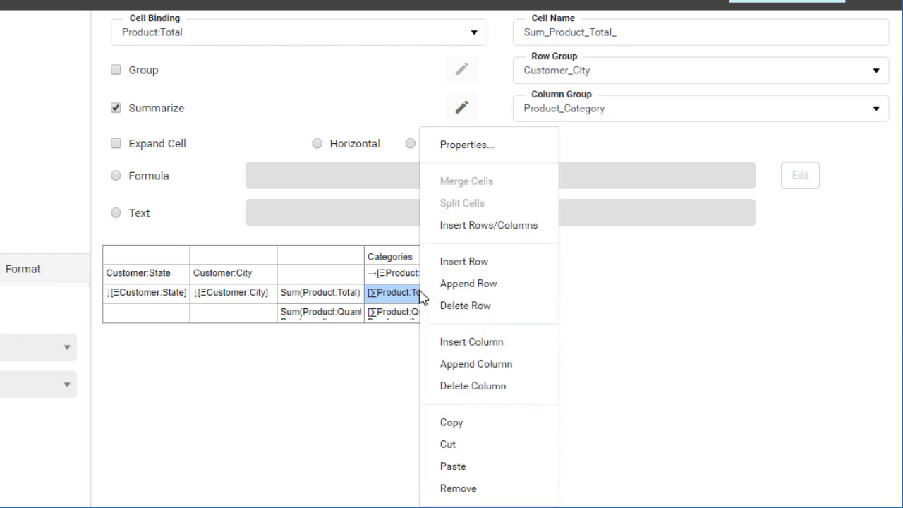
left_click(520, 346)
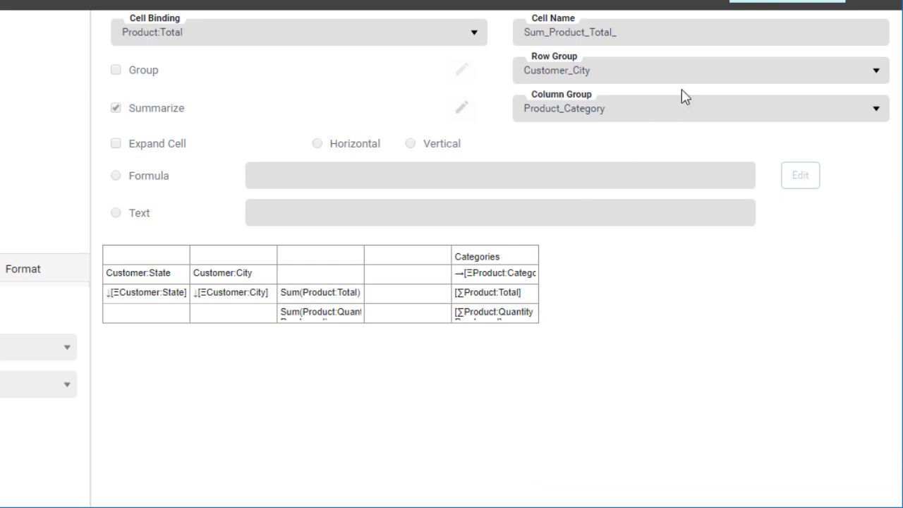
left_click(776, 3)
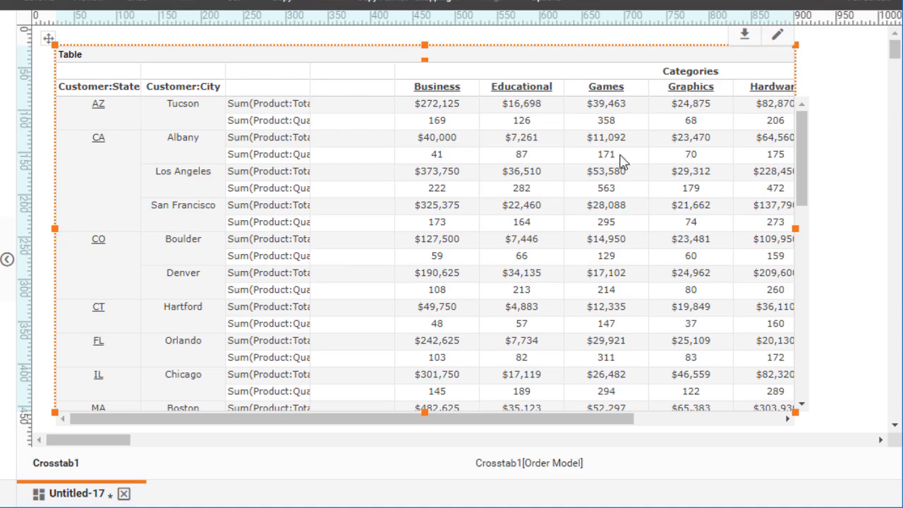
- Merge the Product:Category cell with the blank cell before it and finish editing the table
left_click(777, 35)
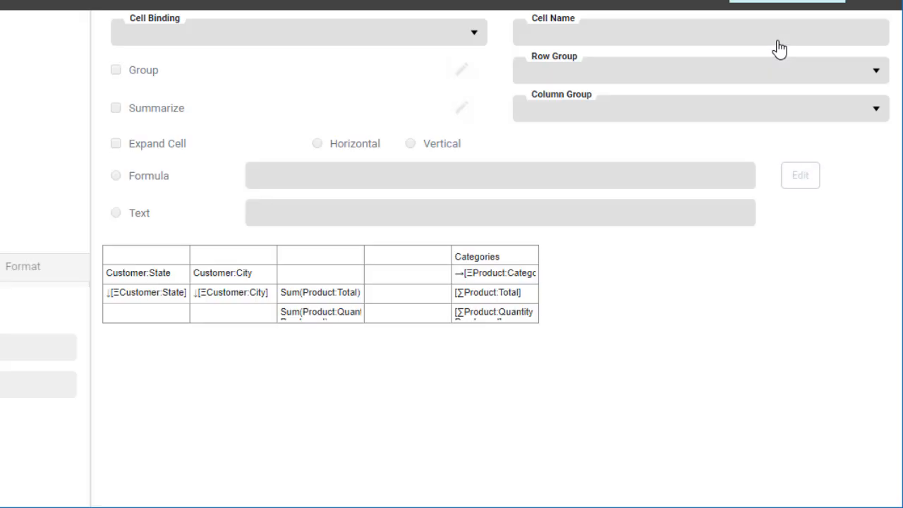
left_click(423, 280)
left_click(479, 276)
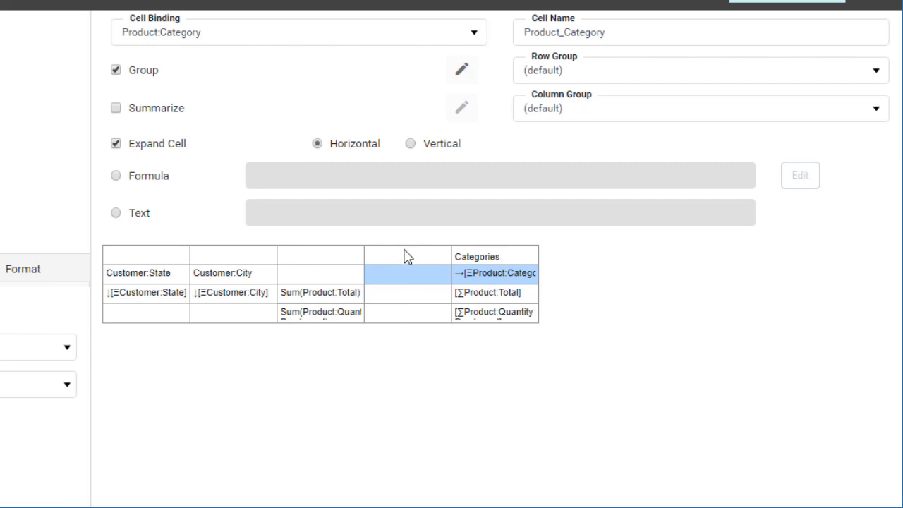
right_click(491, 281)
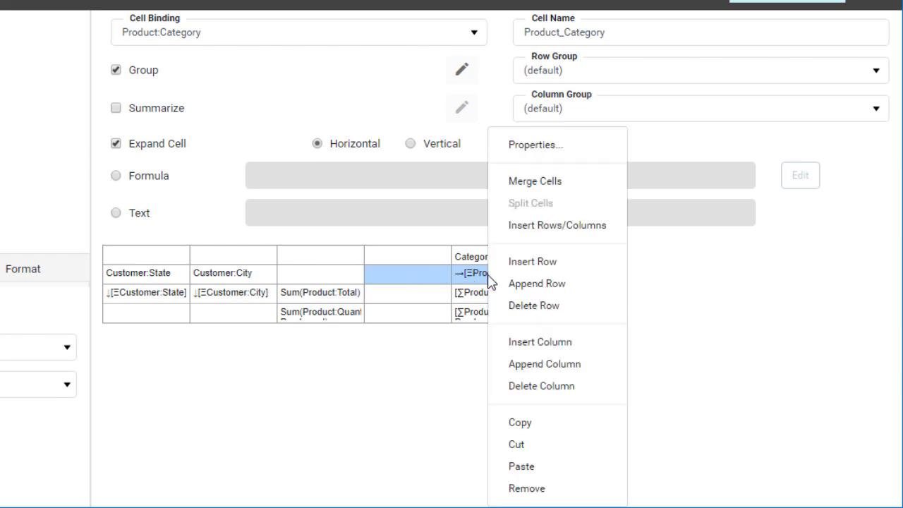
left_click(569, 185)
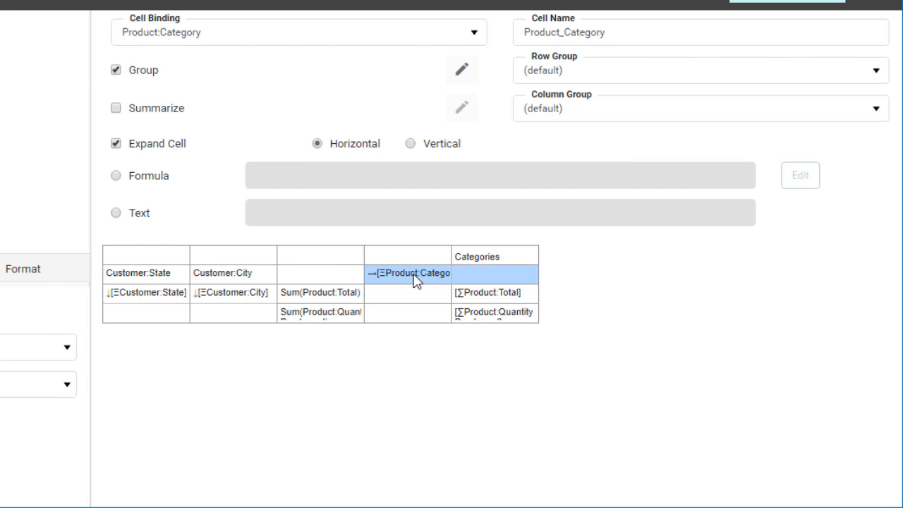
left_click(759, 3)
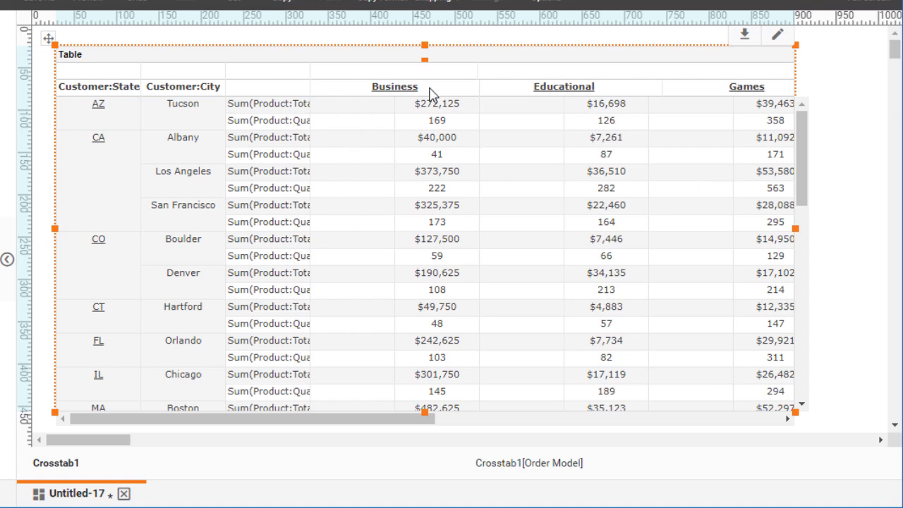
- Label the blank cells before the Product:Total and Product:Quantity Purchased summaries "Total:" and "Qty:"
left_click(777, 35)
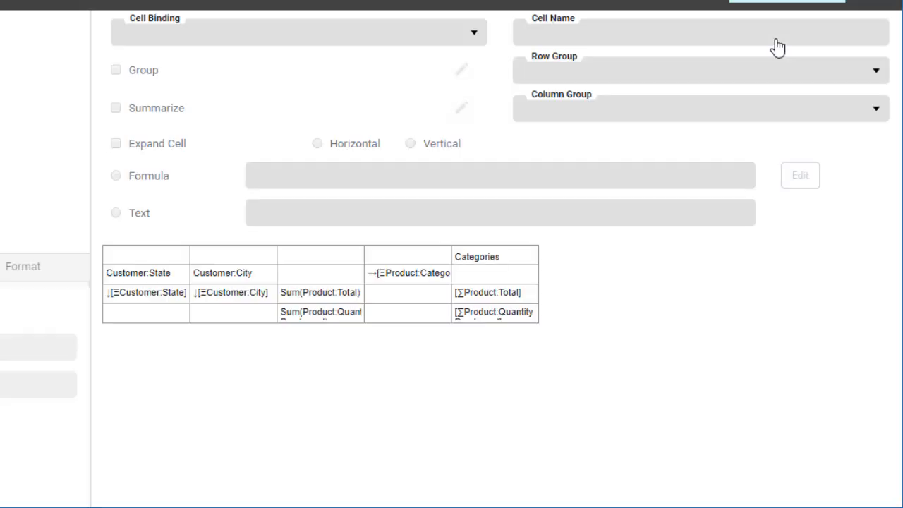
left_click(399, 301)
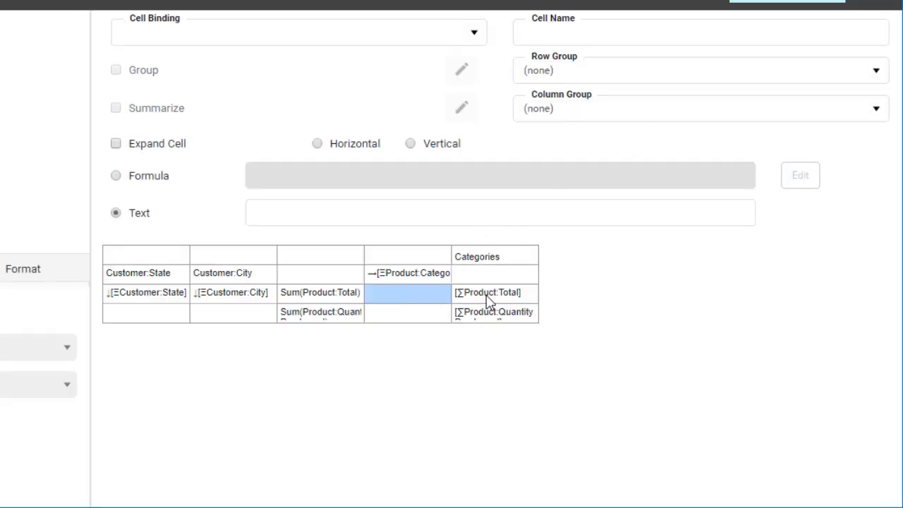
left_click(333, 212)
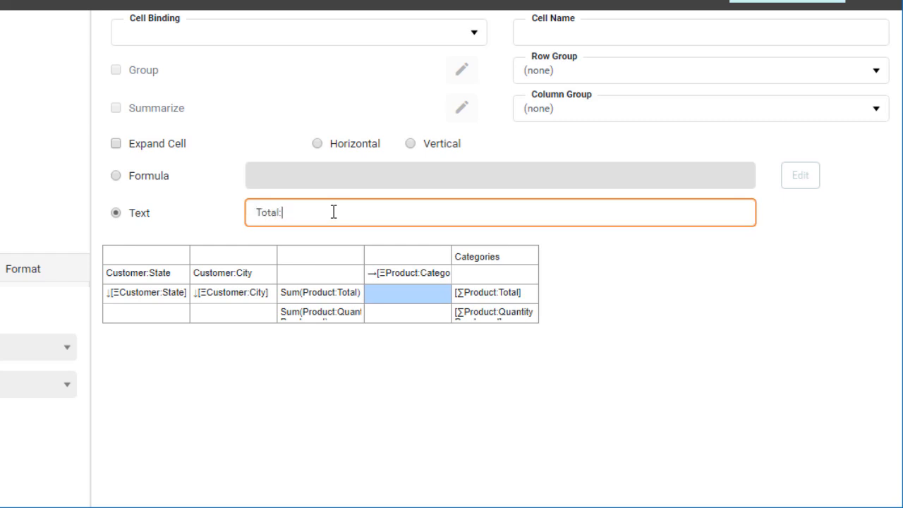
left_click(395, 317)
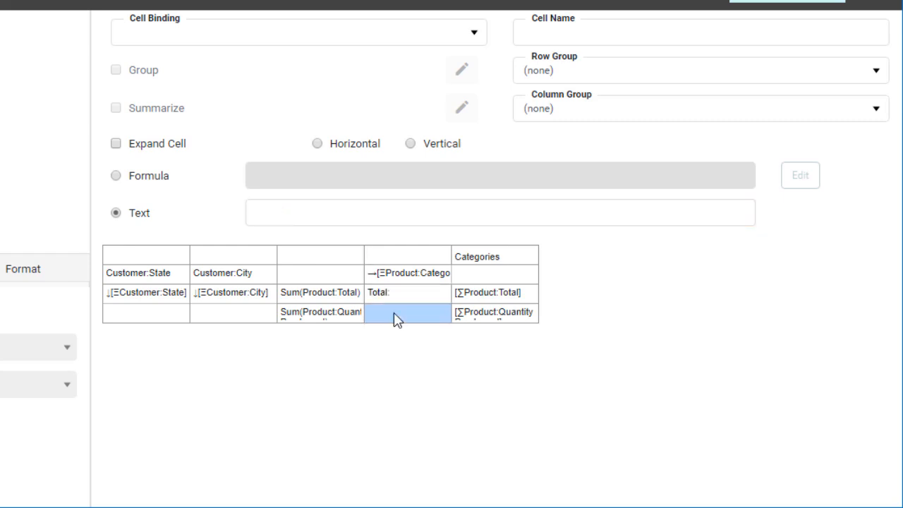
left_click(340, 215)
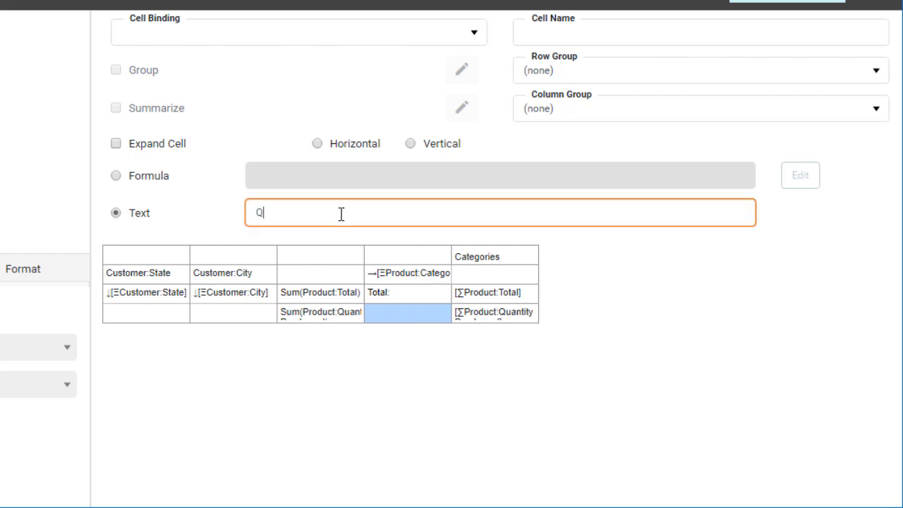
type("Qty:")
left_click(581, 400)
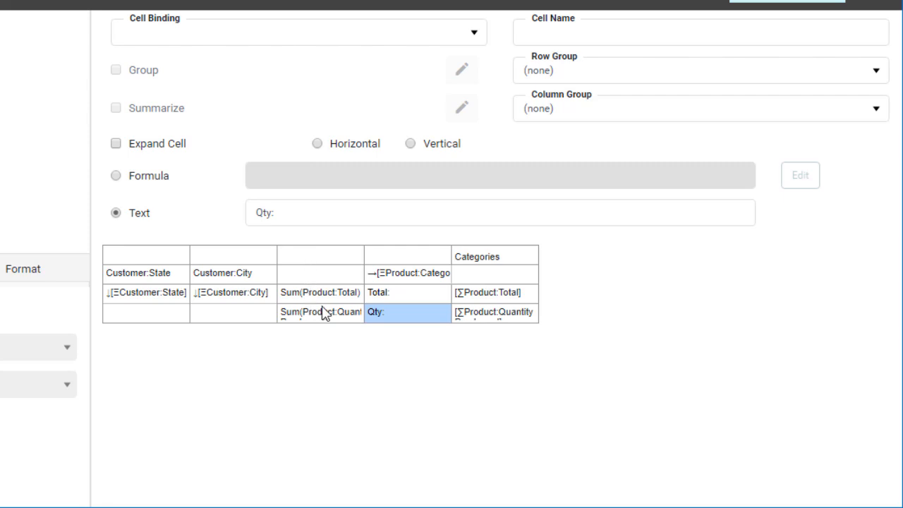
- Delete the column holding the Sum(Product:Total) and Sum(Product:Quantity Purchased) labels from the table layout
left_click(308, 281)
right_click(307, 281)
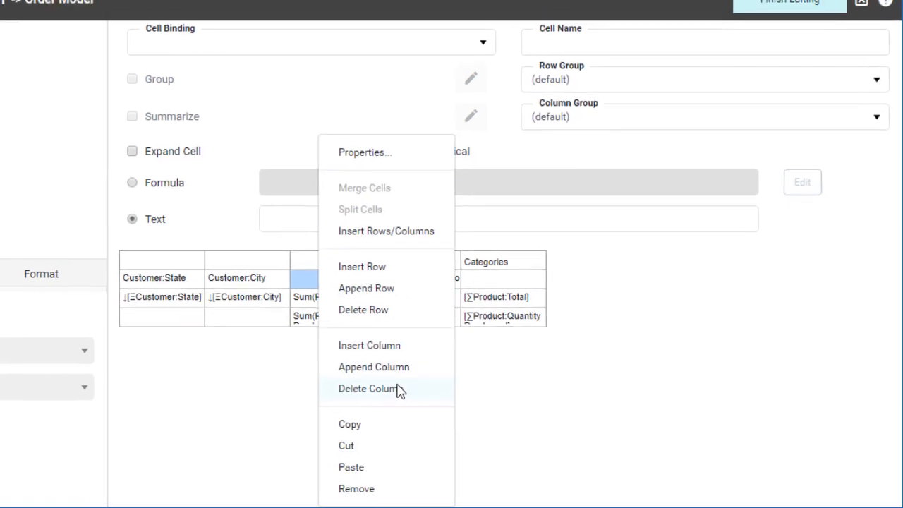
left_click(384, 385)
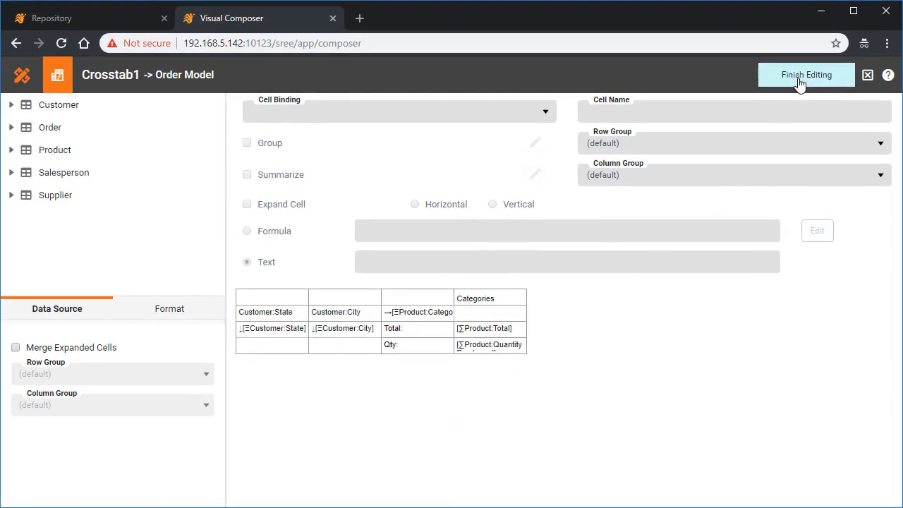
- Finish editing the crosstab and narrow the columns holding the Total: and Qty: labels
left_click(799, 82)
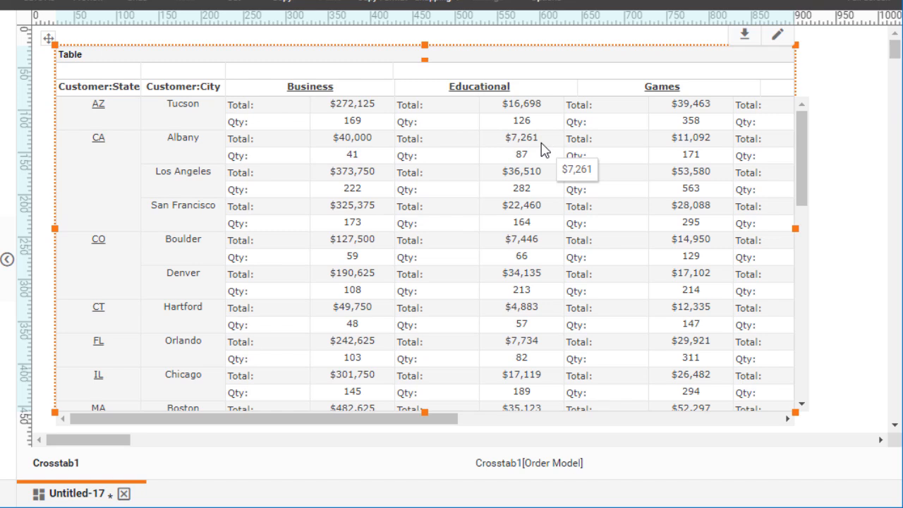
left_click_drag(308, 109, 265, 108)
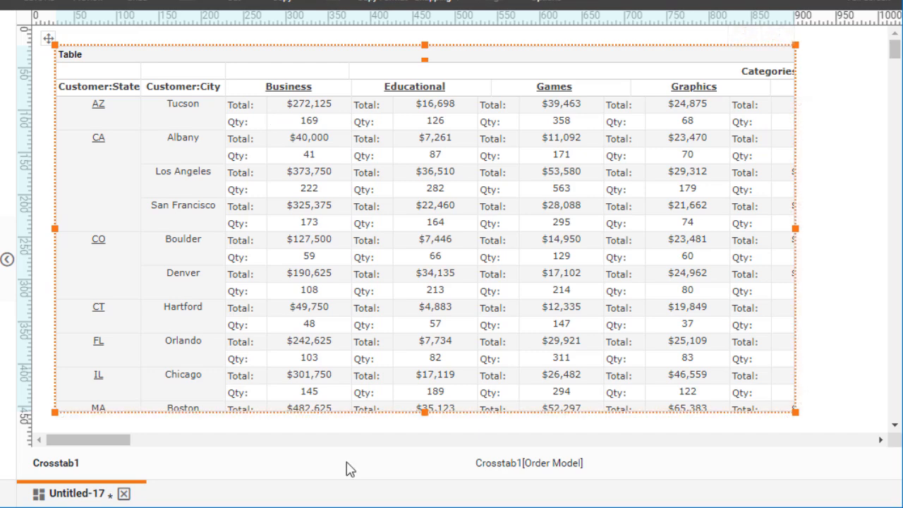
- Make the Qty: and Total: label cells in the crosstab bold
left_click(252, 124)
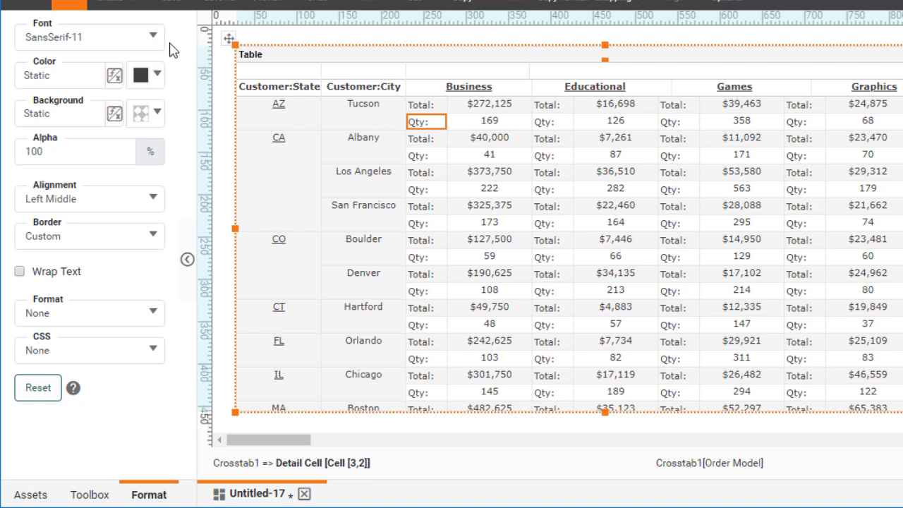
left_click(153, 36)
left_click(289, 217)
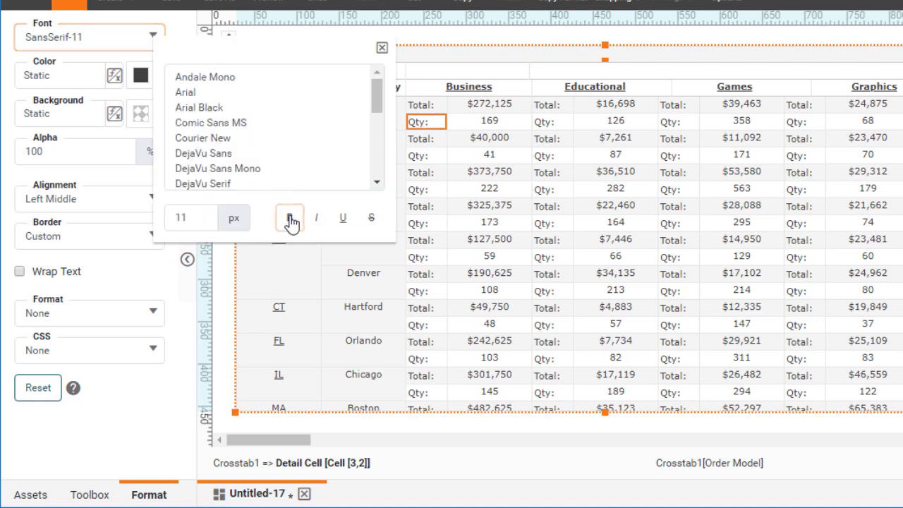
left_click(424, 138)
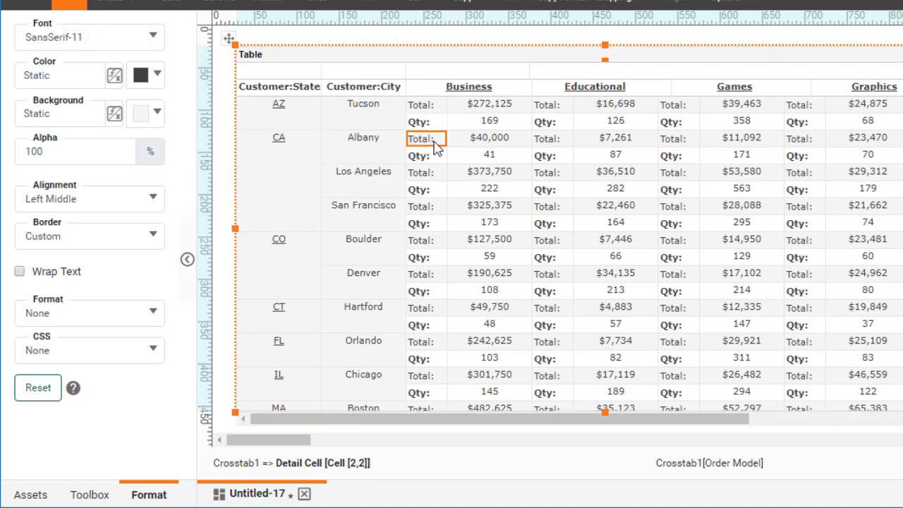
left_click(153, 41)
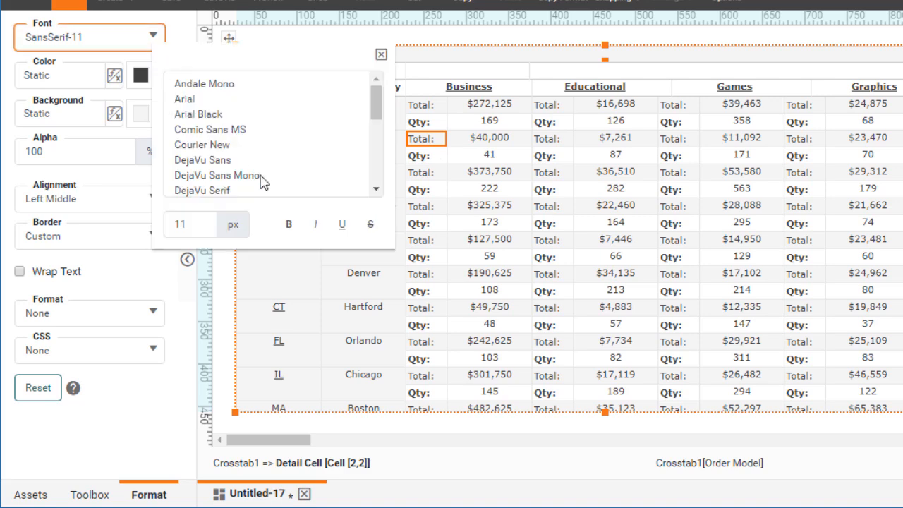
left_click(295, 224)
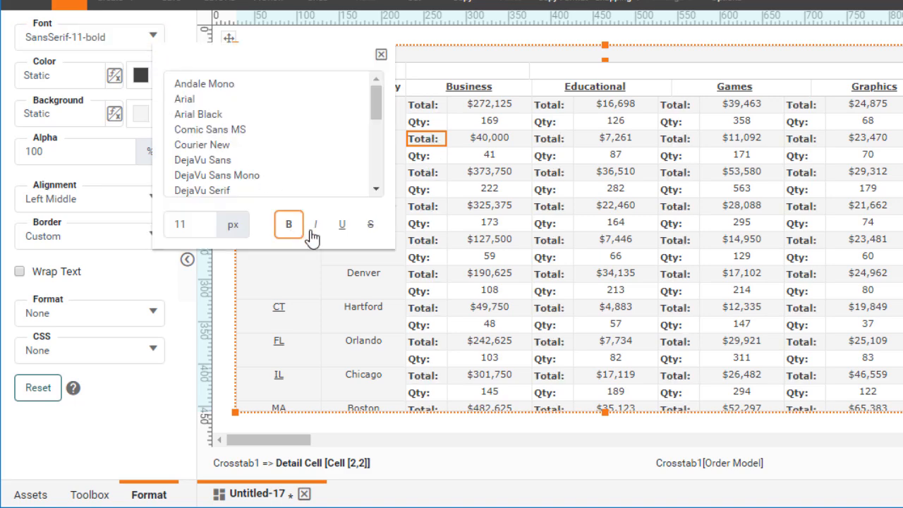
left_click(430, 258)
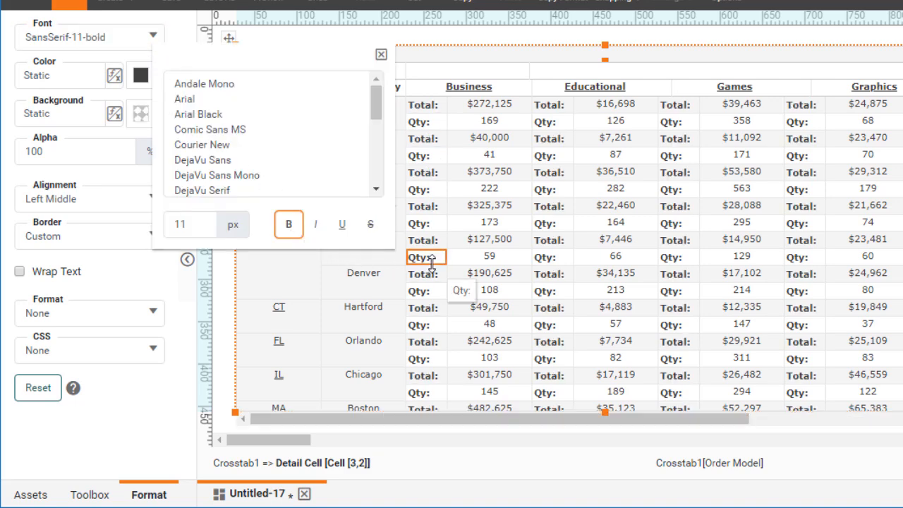
left_click(381, 54)
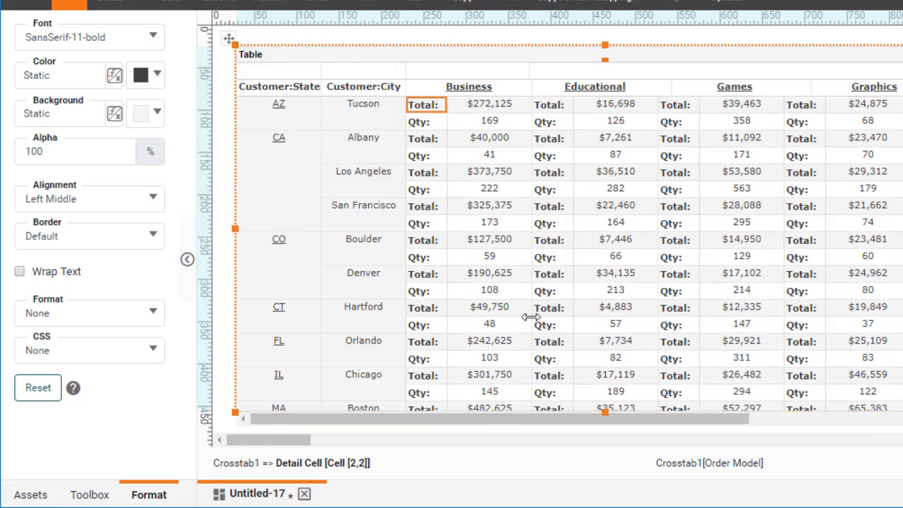
- Reopen the crosstab for editing and append two empty rows below the Qty: row
scroll(531, 317, "down", 10)
scroll(530, 316, "down", 5)
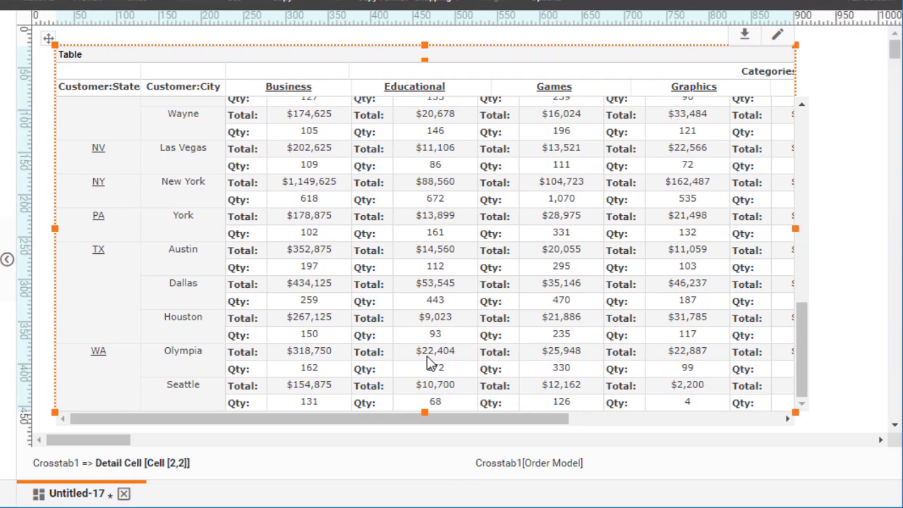
left_click(776, 35)
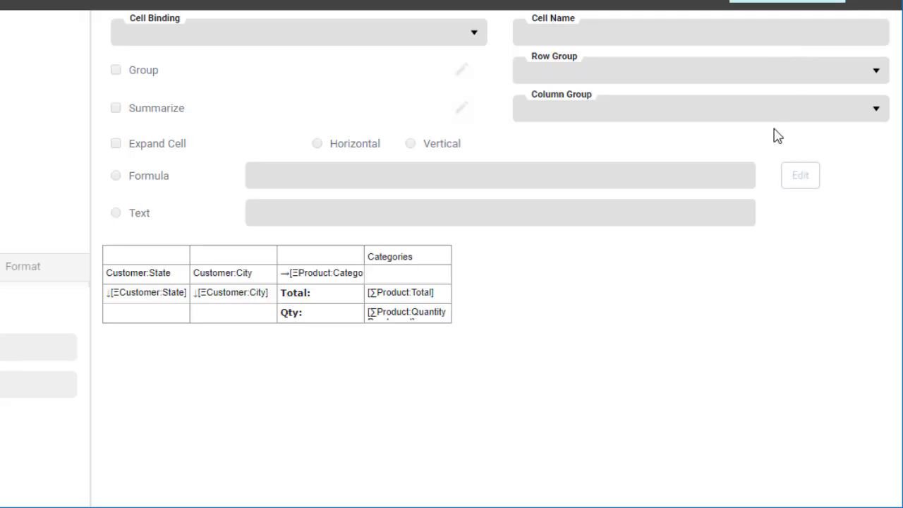
left_click(317, 322)
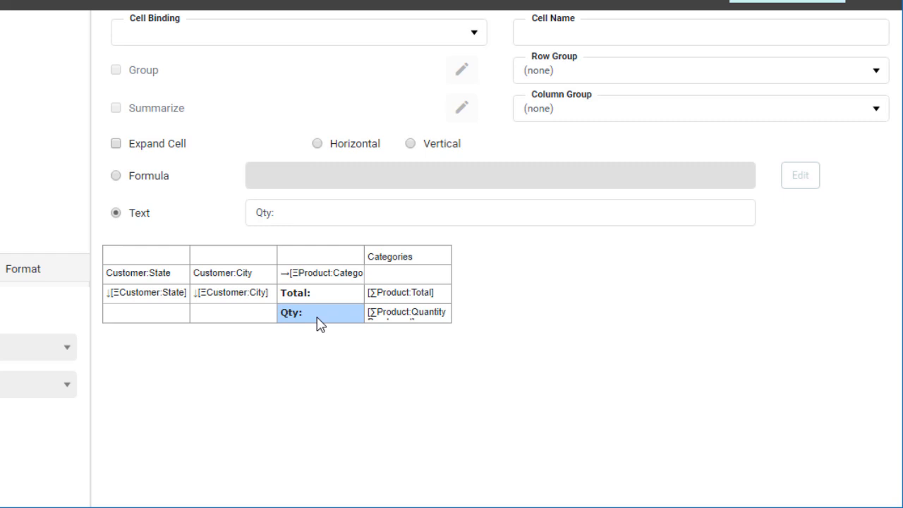
right_click(318, 324)
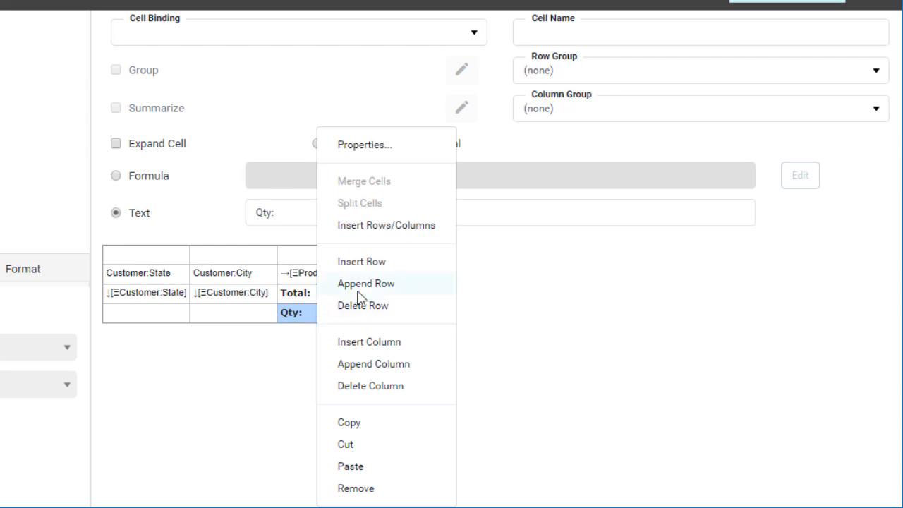
left_click(366, 283)
left_click(331, 341)
right_click(331, 342)
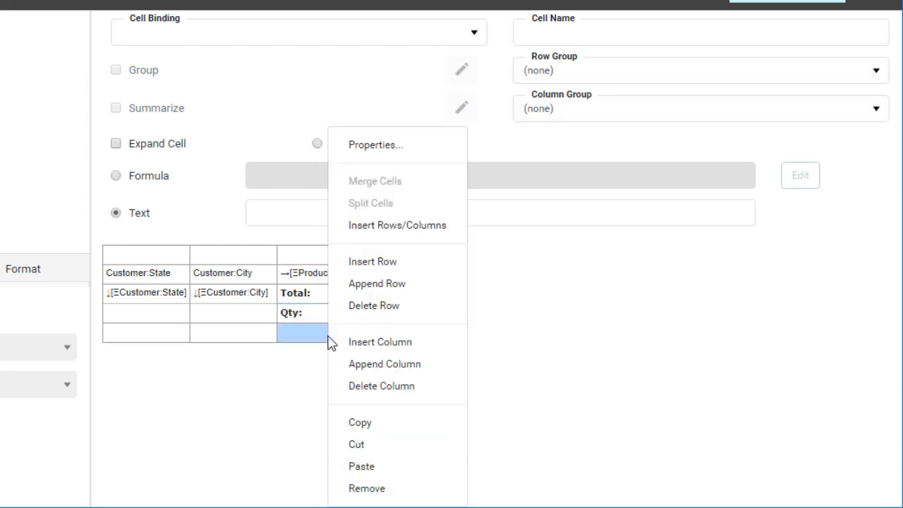
left_click(392, 290)
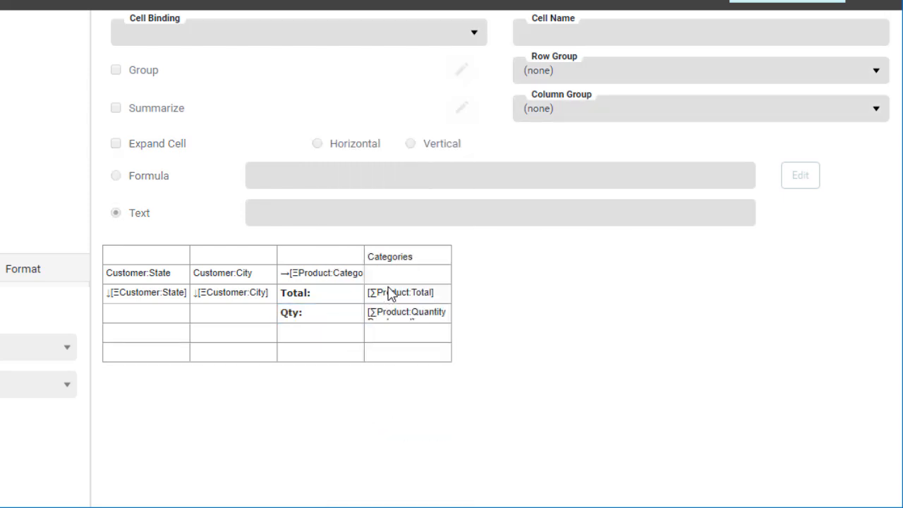
- Enter the text "Grand Total:" in the first cell of the upper appended row
left_click(150, 337)
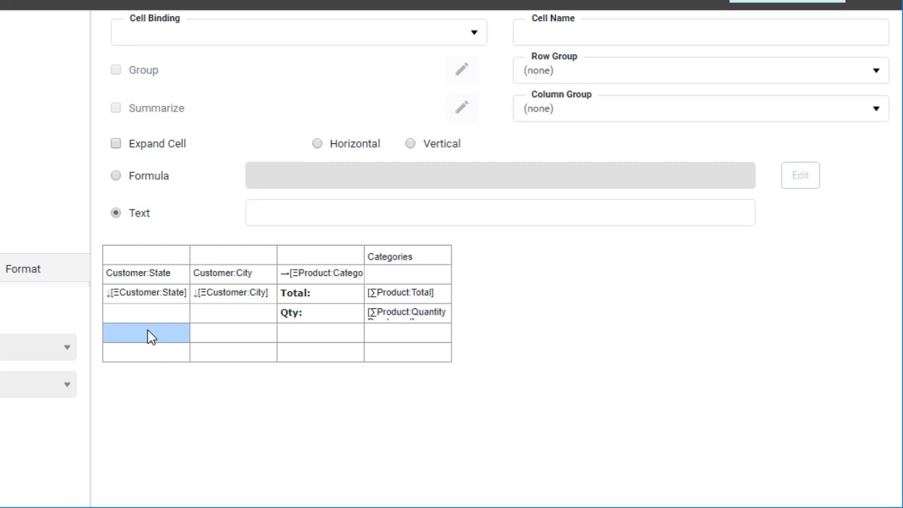
left_click(287, 207)
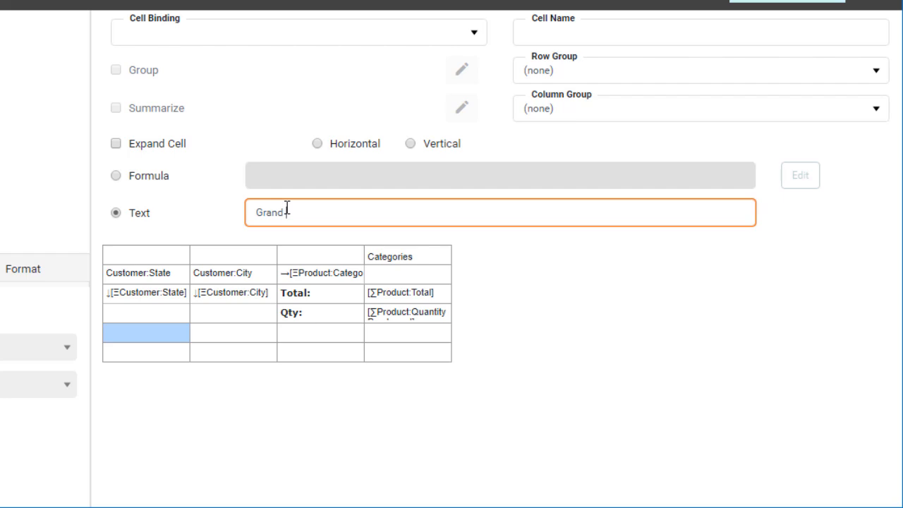
type("Grand Total:")
key("Return")
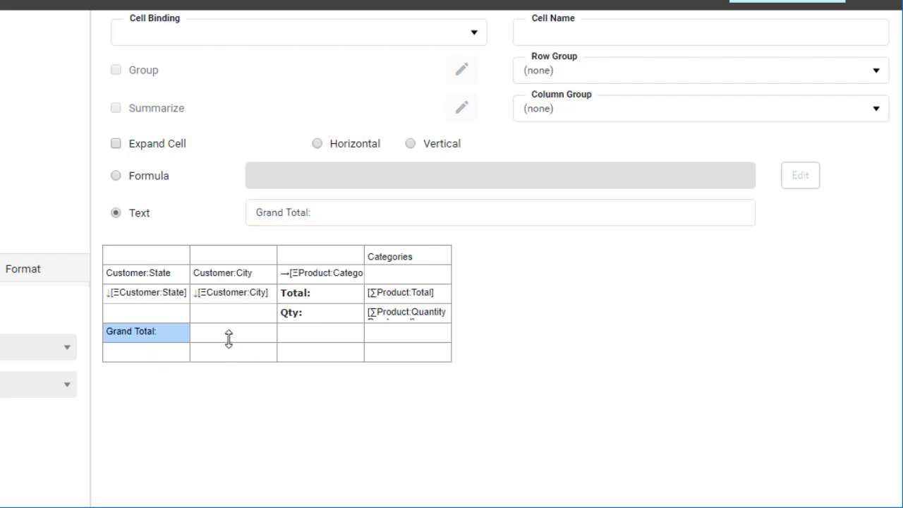
- Merge the first two columns' cells across both appended rows and align the merged Grand Total: cell Center Middle
left_click(217, 358, "shift")
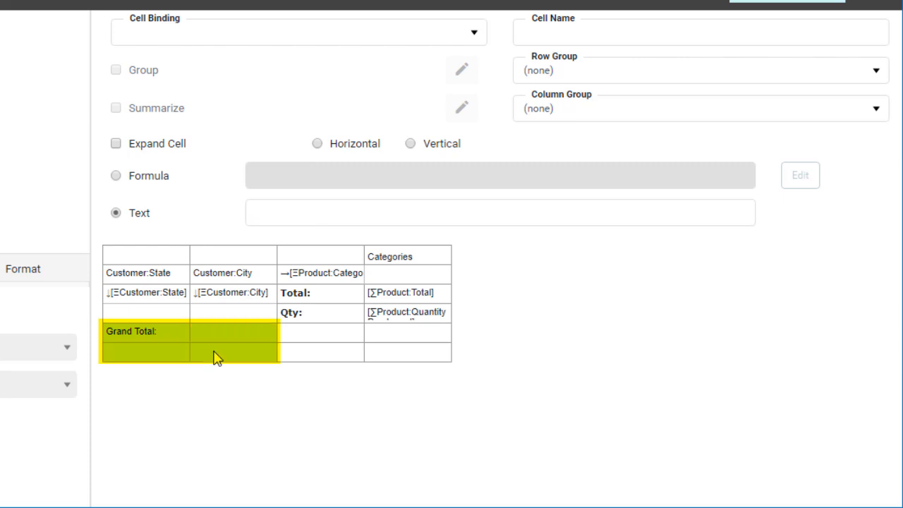
right_click(217, 359)
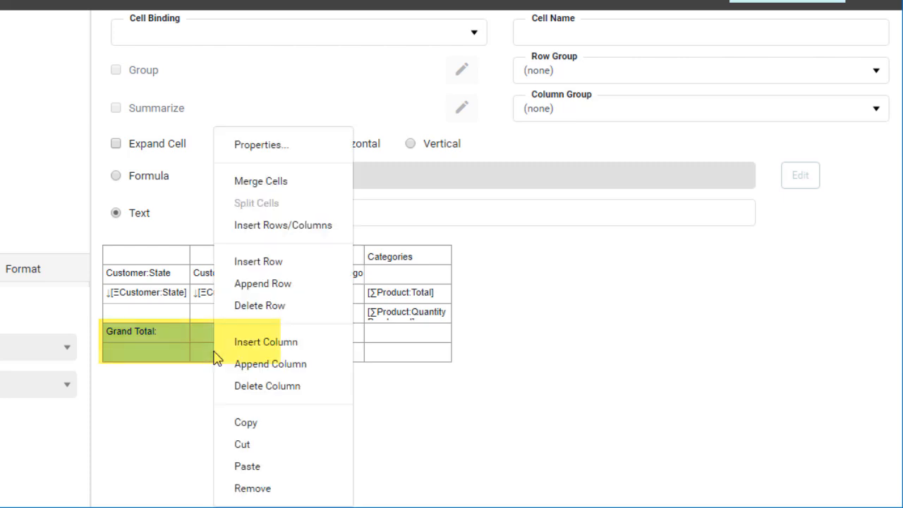
left_click(279, 189)
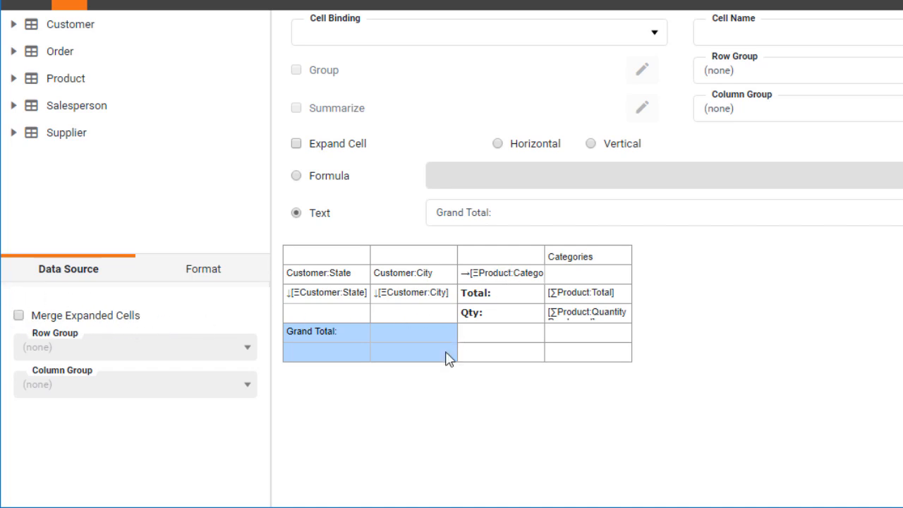
right_click(393, 357)
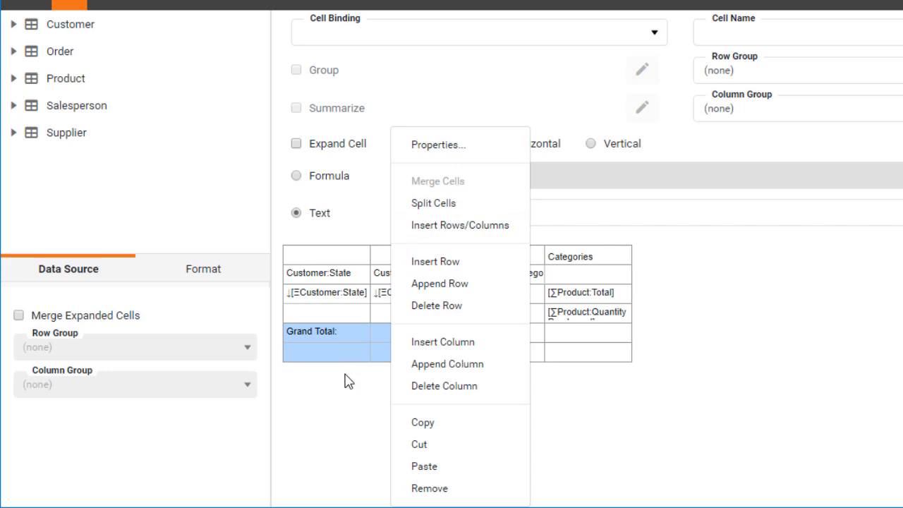
left_click(337, 411)
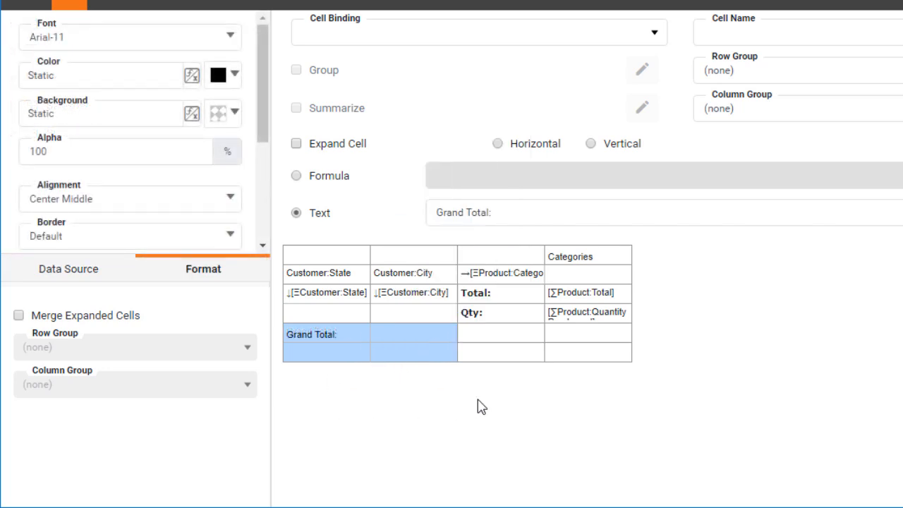
- Copy the Total: label into the third-column cell of the upper appended row
left_click(508, 332)
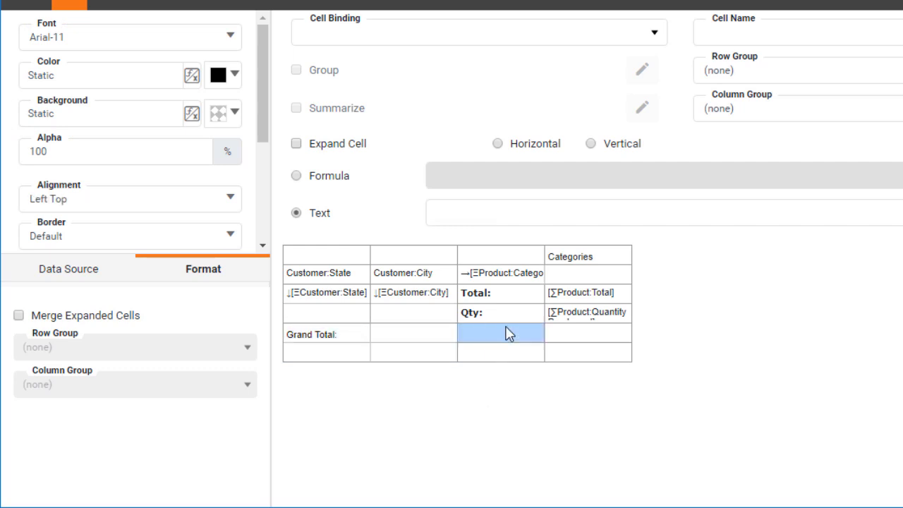
left_click(504, 299)
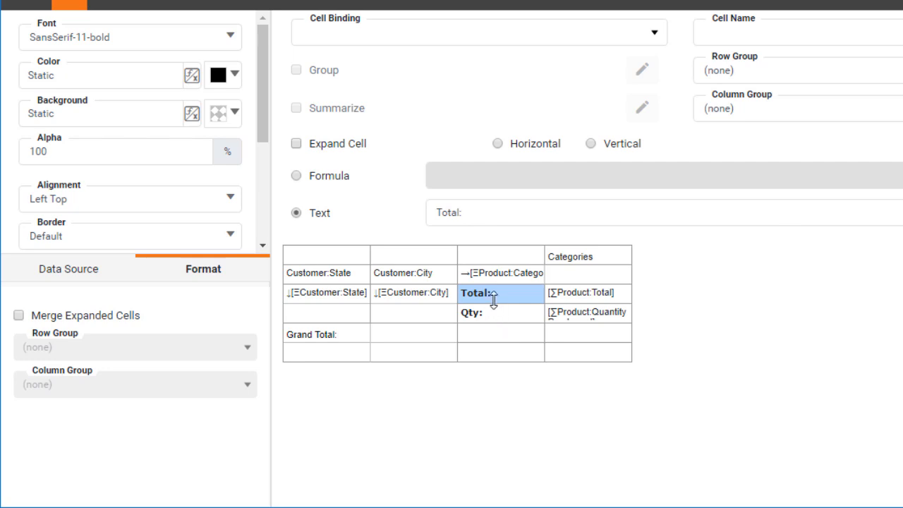
right_click(498, 302)
left_click(534, 423)
left_click(505, 339)
right_click(505, 340)
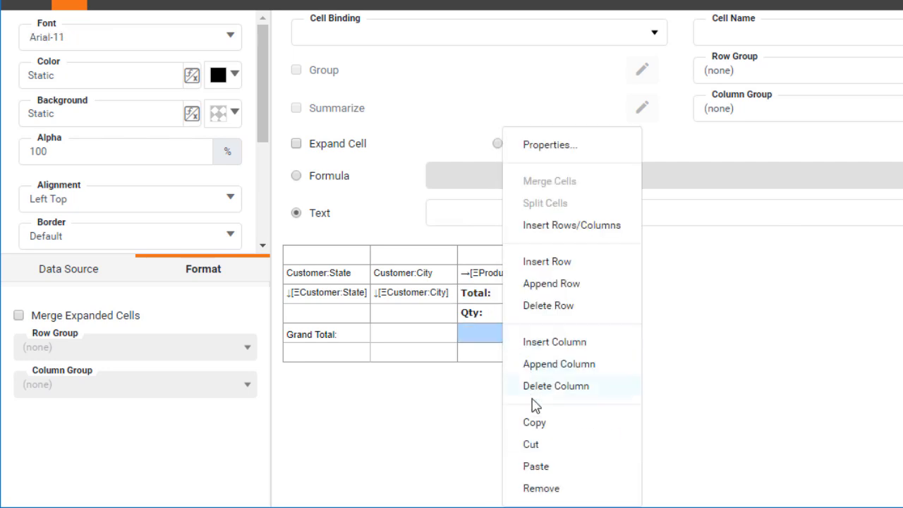
left_click(534, 461)
- Copy the Qty: label into the third-column cell of the lower appended row
left_click(492, 319)
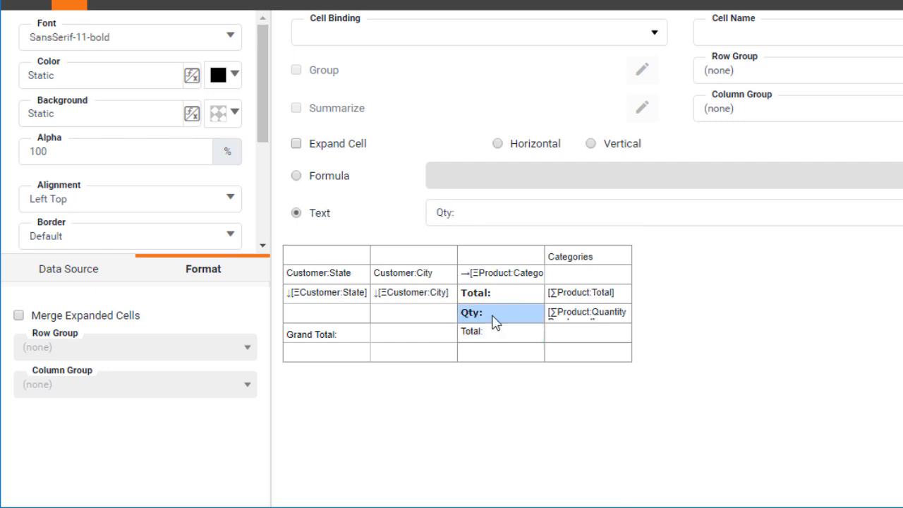
right_click(494, 321)
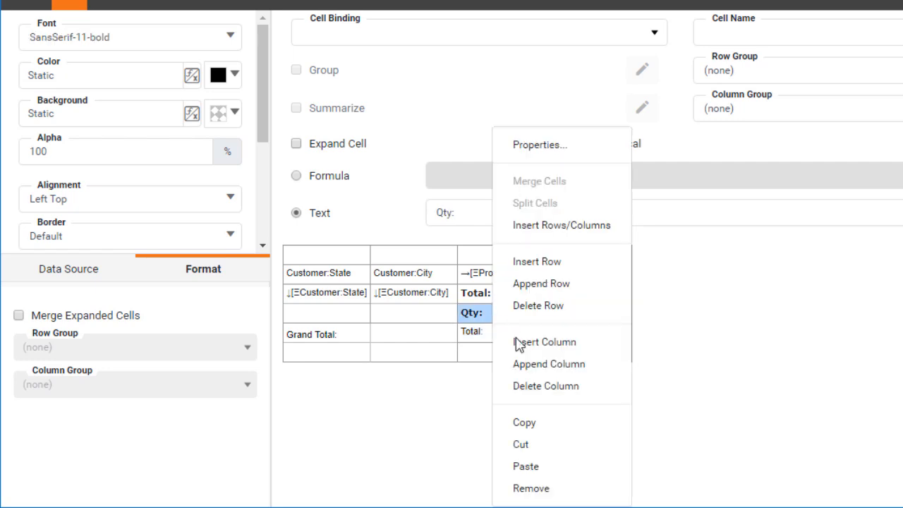
left_click(539, 427)
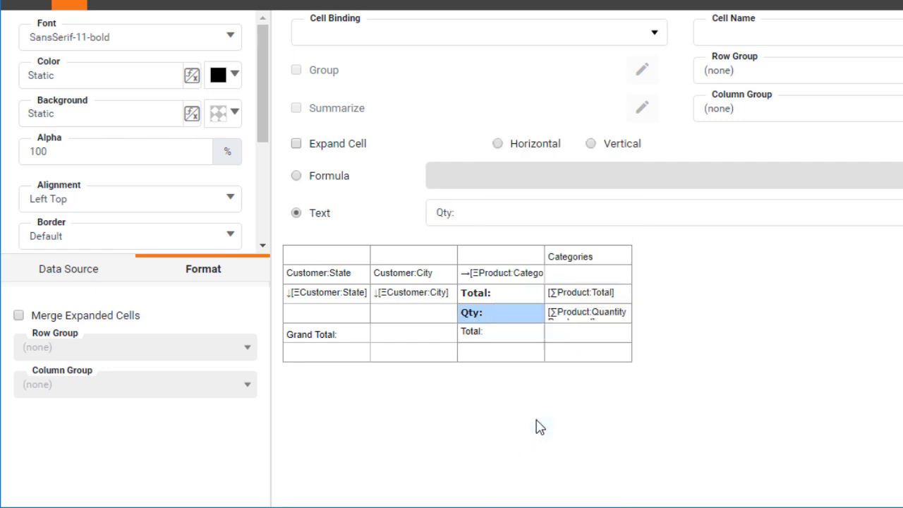
right_click(504, 355)
left_click(496, 359)
right_click(495, 357)
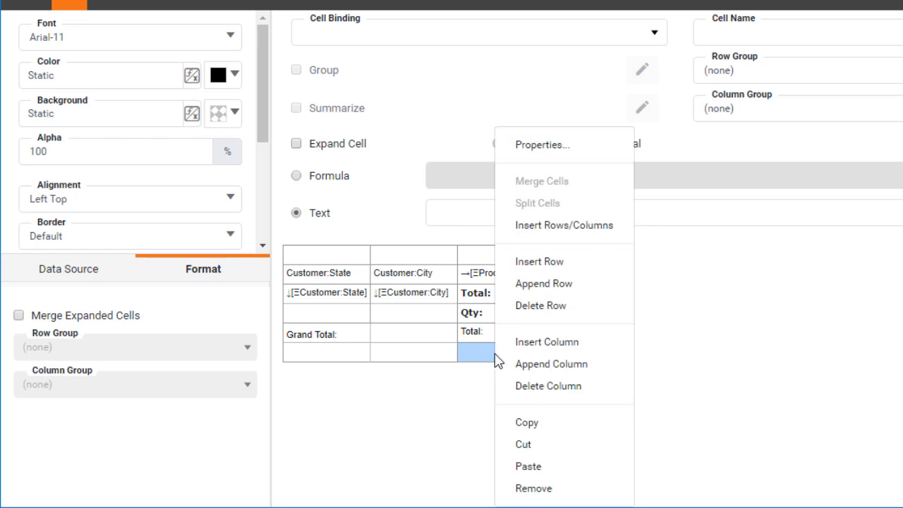
left_click(529, 466)
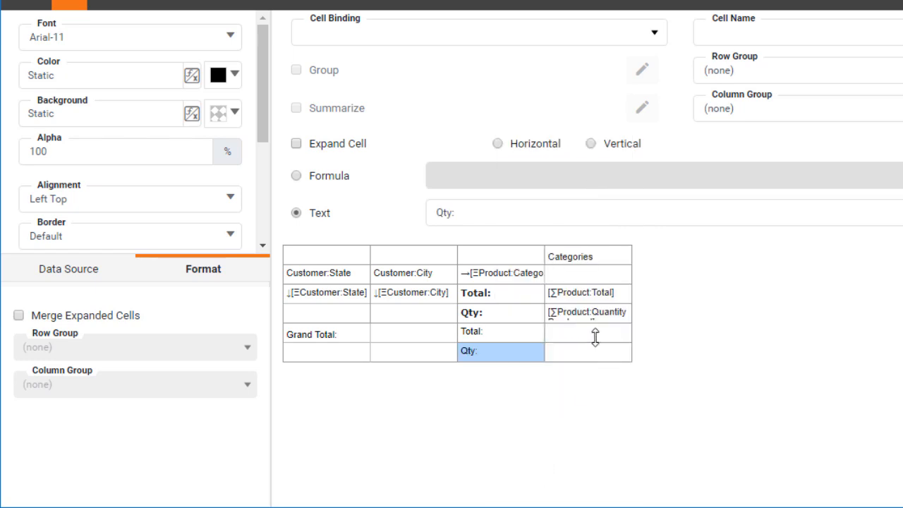
- Copy the Product:Total summary cell into the empty cell beside the Grand Total row's Total: label
left_click(596, 301)
right_click(596, 301)
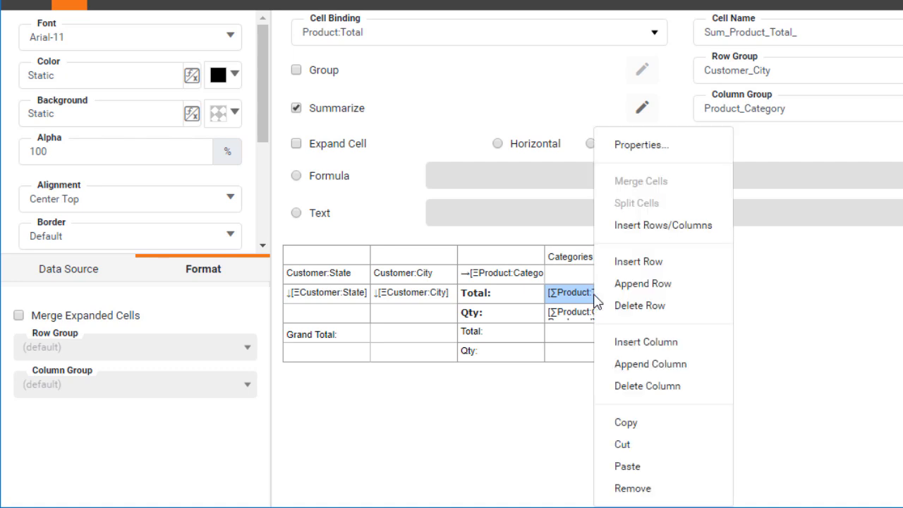
left_click(642, 425)
left_click(583, 337)
right_click(584, 337)
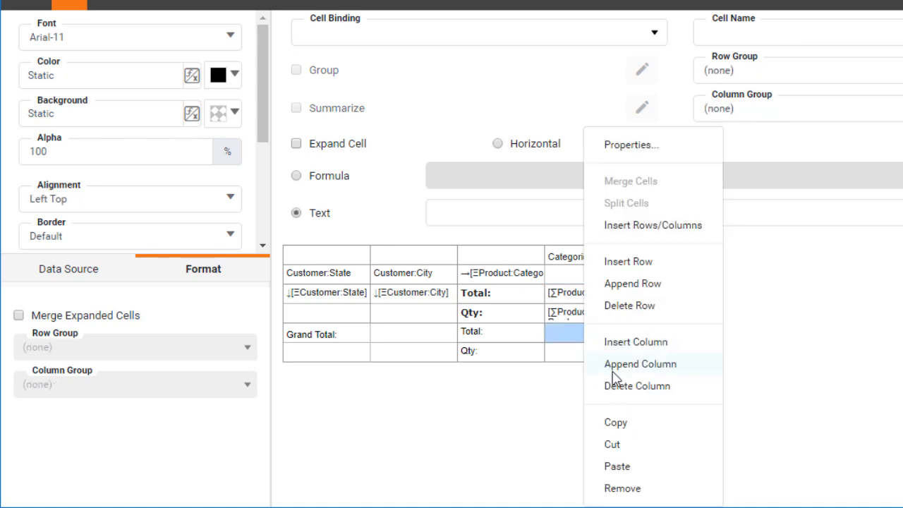
left_click(627, 463)
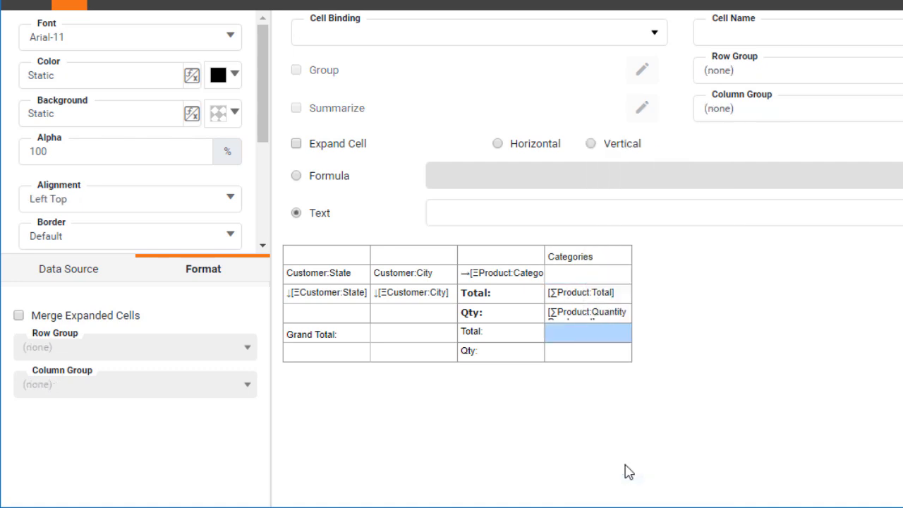
- Copy the Product:Quantity Purchased summary cell into the empty cell beside the Grand Total section's Qty: label
left_click(598, 316)
right_click(598, 316)
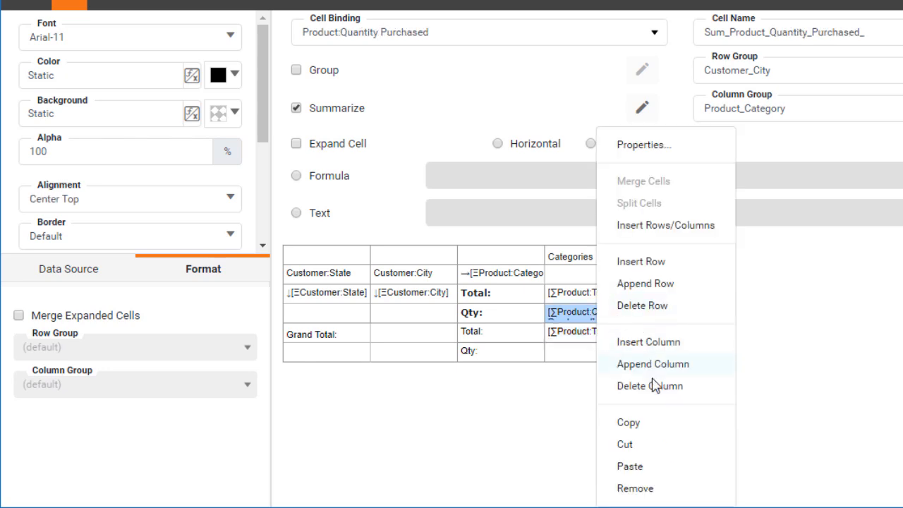
left_click(648, 423)
left_click(598, 354)
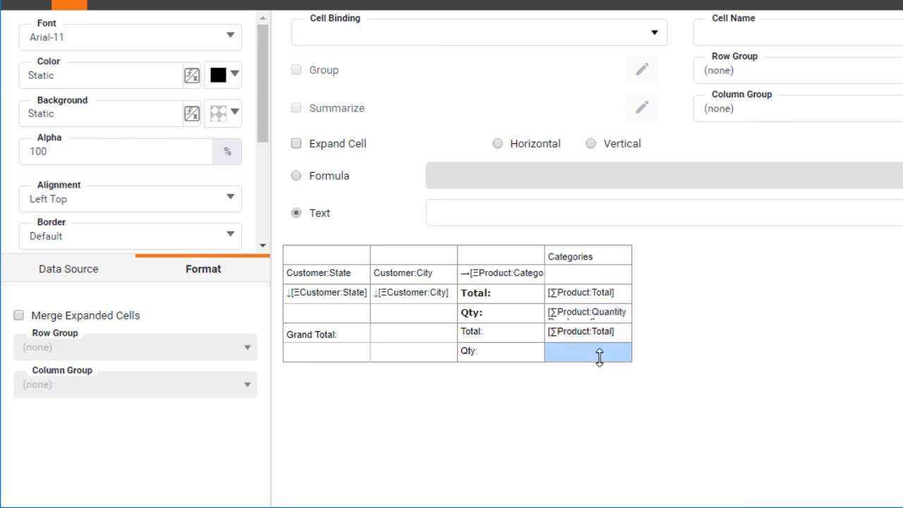
right_click(599, 354)
left_click(638, 465)
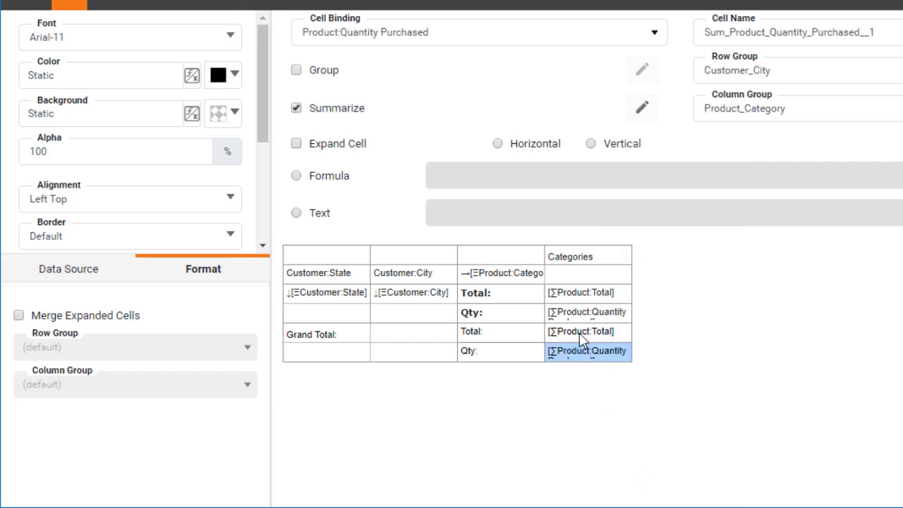
- Set the Row Group to (none) for both Grand Total summary cells, Product:Total and Product:Quantity Purchased, and finish editing the crosstab
left_click(603, 334)
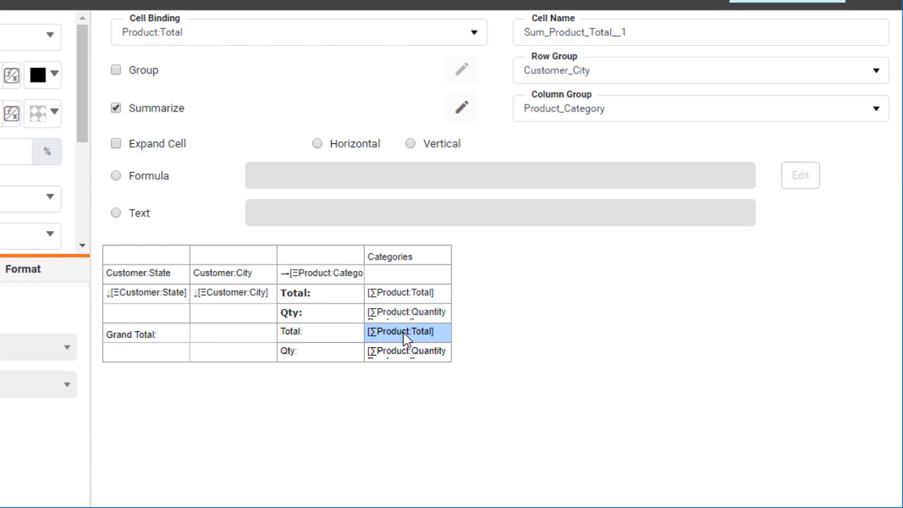
left_click(615, 79)
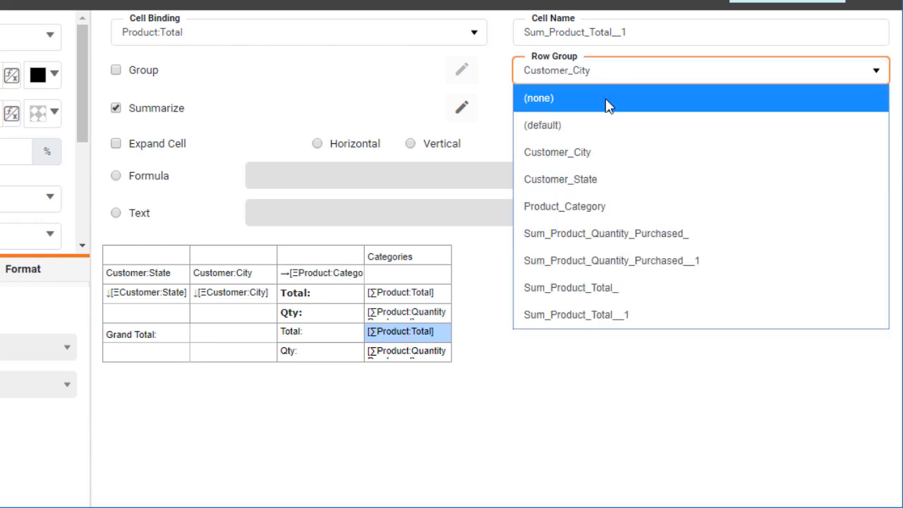
left_click(608, 98)
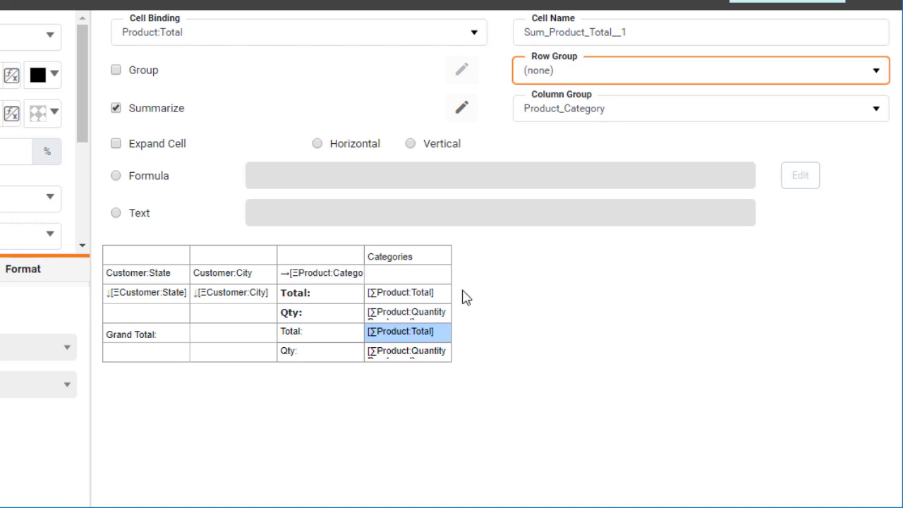
left_click(423, 358)
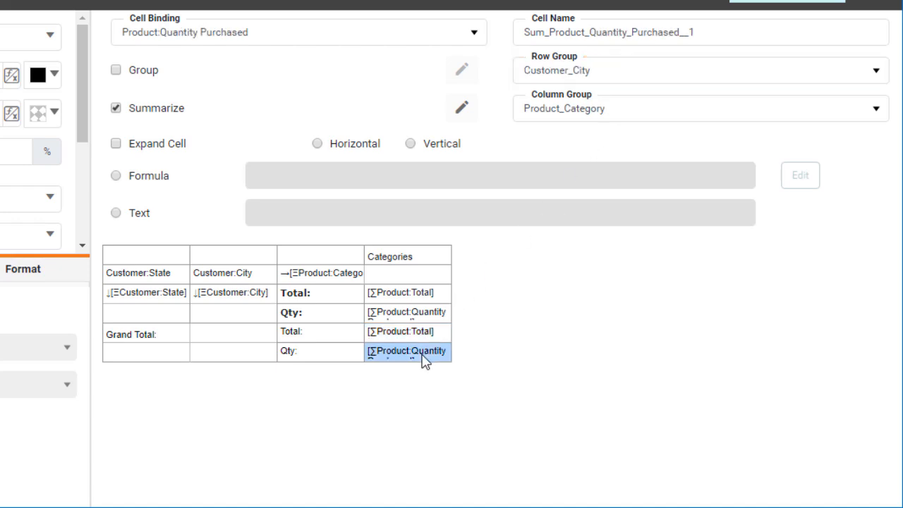
left_click(601, 80)
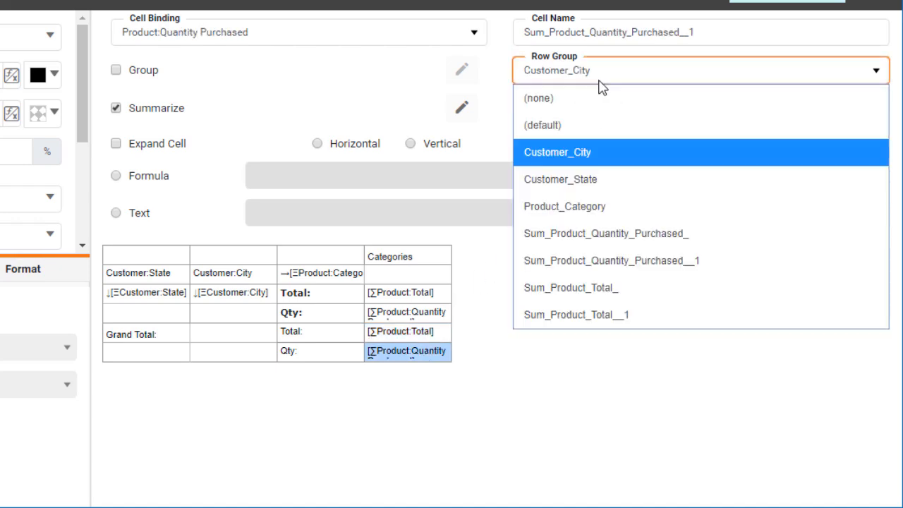
left_click(597, 99)
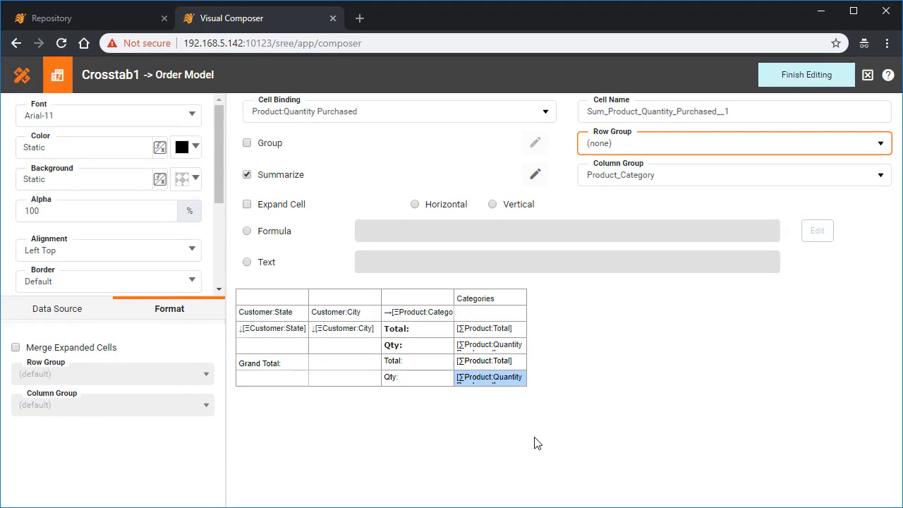
left_click(834, 79)
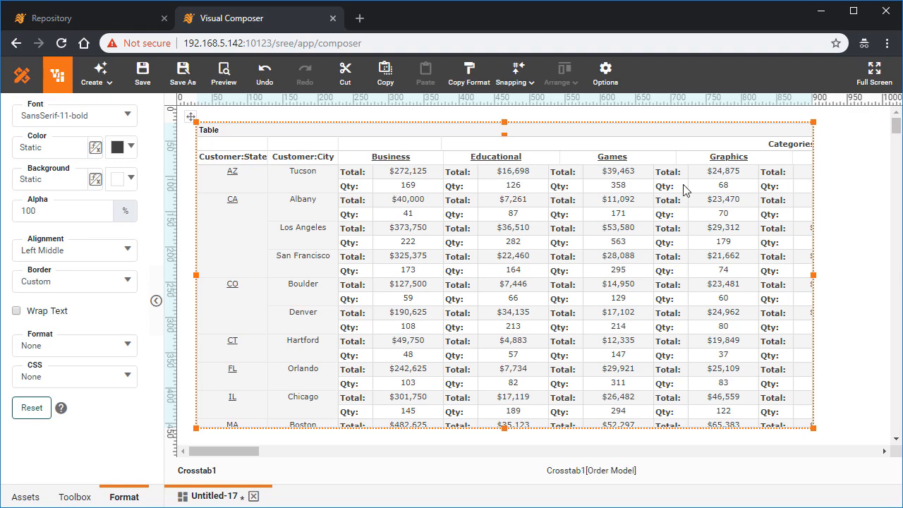
- Set the Grand Total: cell at the end of the crosstab to Center Middle alignment
scroll(638, 254, "down", 2)
scroll(638, 254, "down", 8)
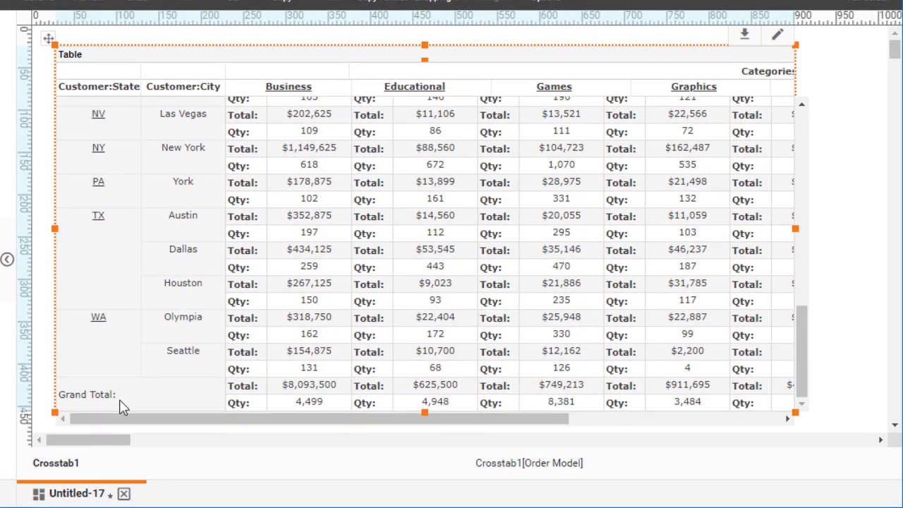
left_click(120, 403)
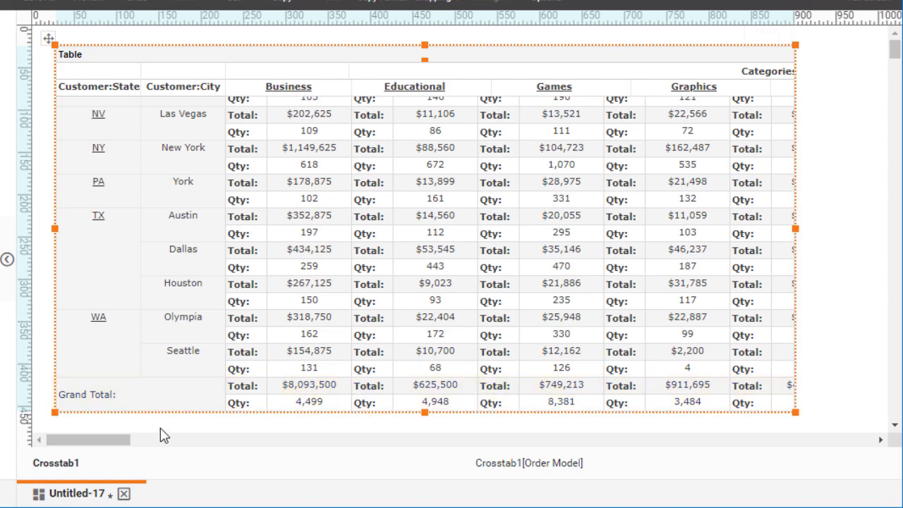
left_click(130, 407)
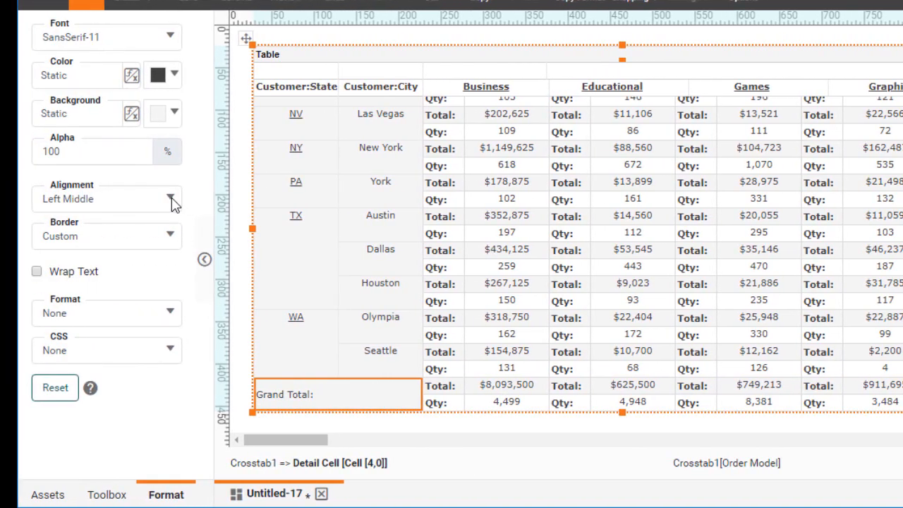
left_click(171, 199)
left_click(236, 295)
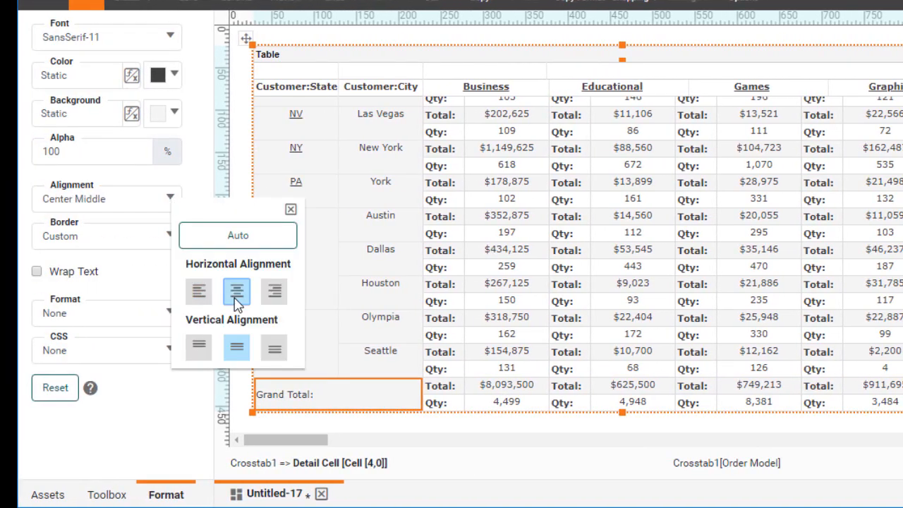
left_click(290, 210)
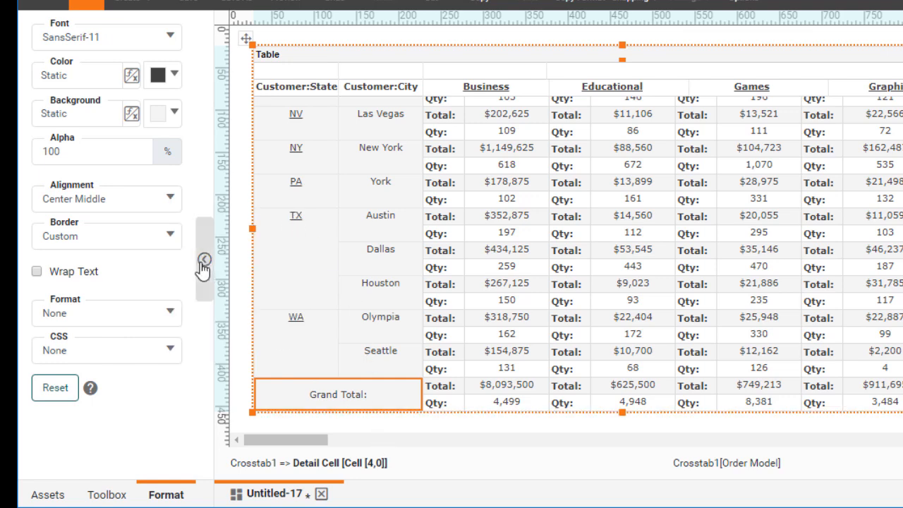
- Make the Grand Total: cell's text bold
left_click(170, 36)
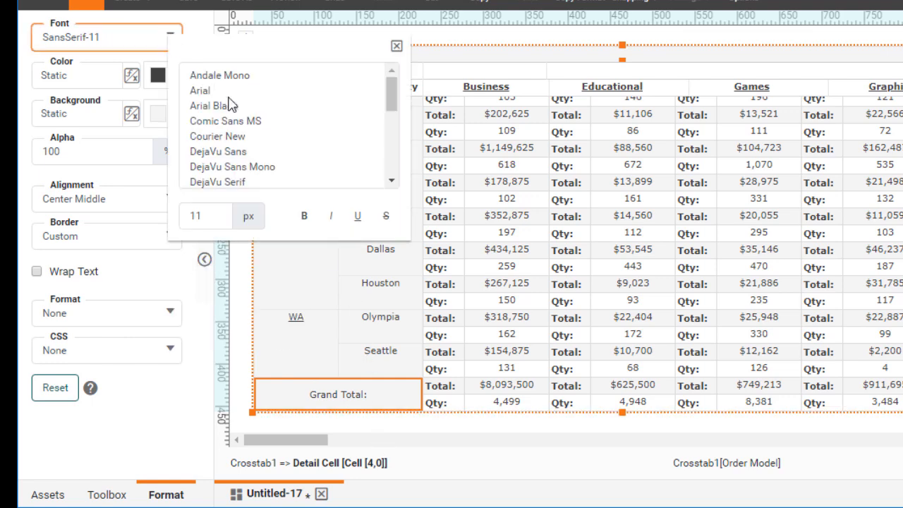
left_click(304, 217)
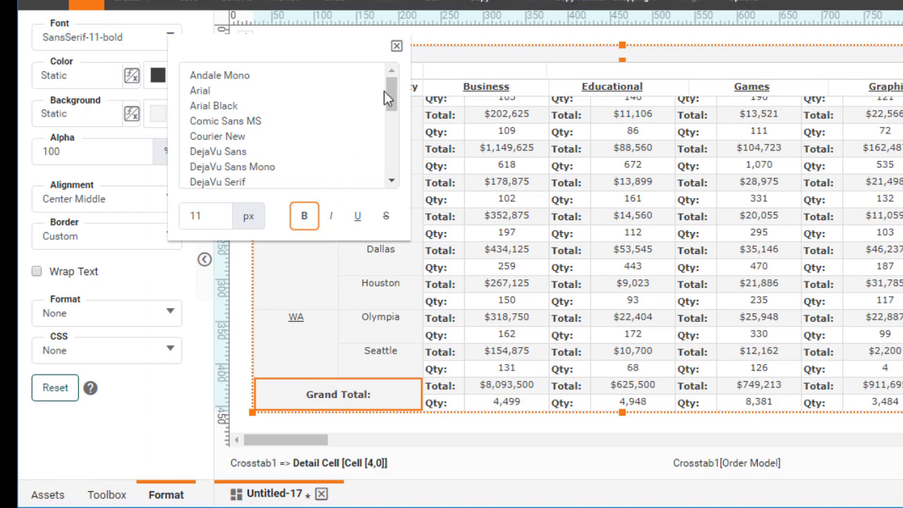
left_click(397, 47)
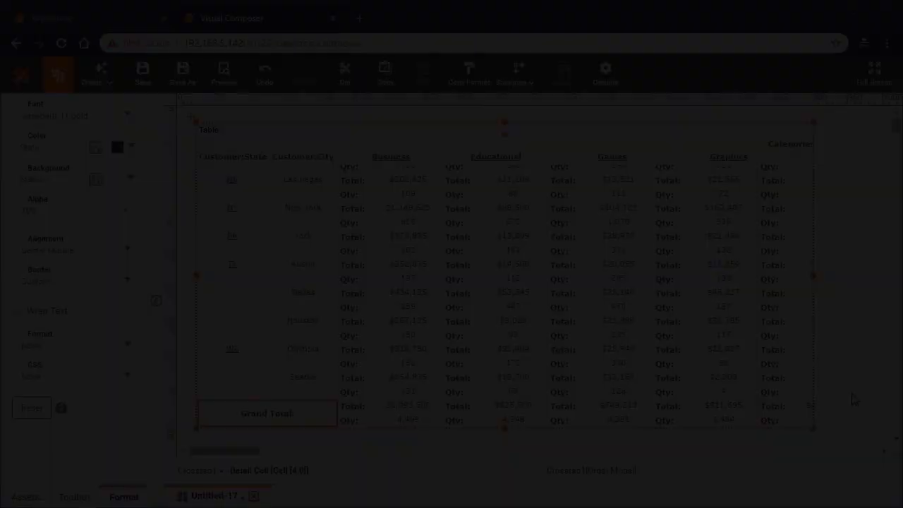
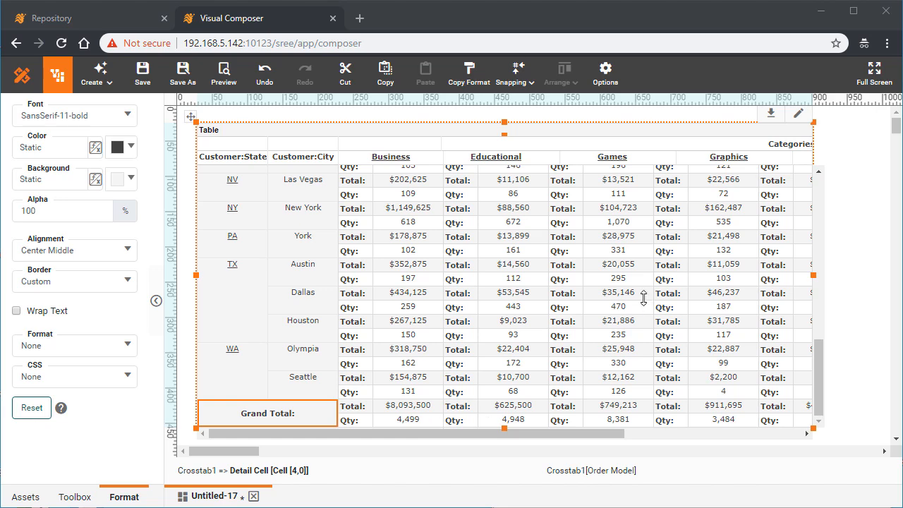
- Add a new crosstab to the empty area of the viewsheet below the existing order crosstab
scroll(833, 278, "down", 3)
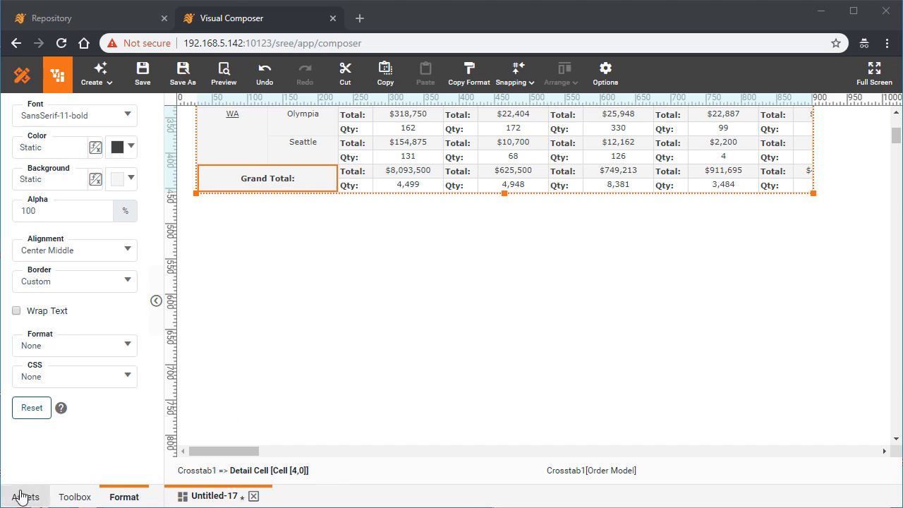
left_click(73, 497)
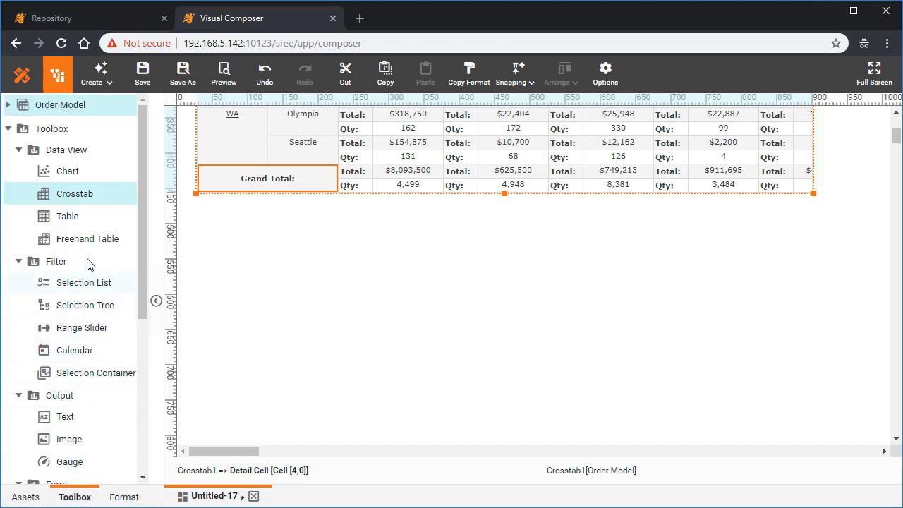
left_click_drag(91, 192, 298, 294)
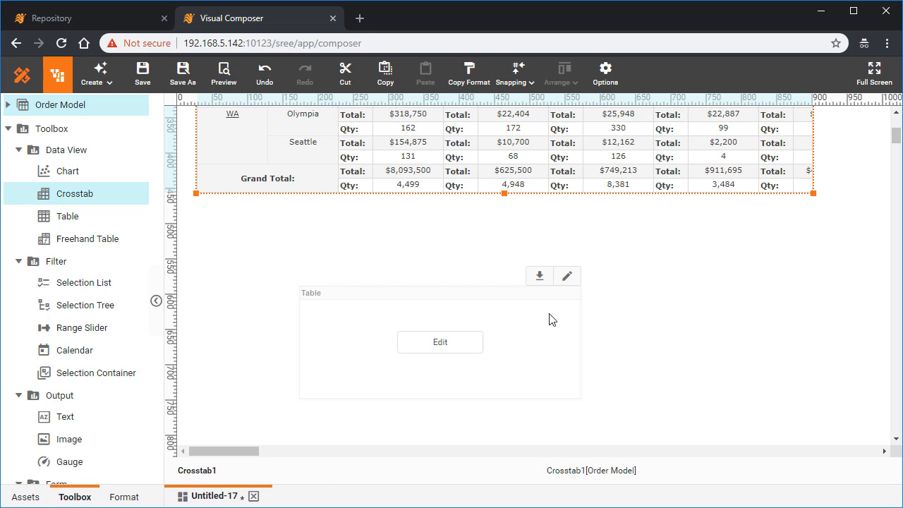
- Open the new crosstab for editing and add the Product:Category dimension to its rows
left_click(571, 285)
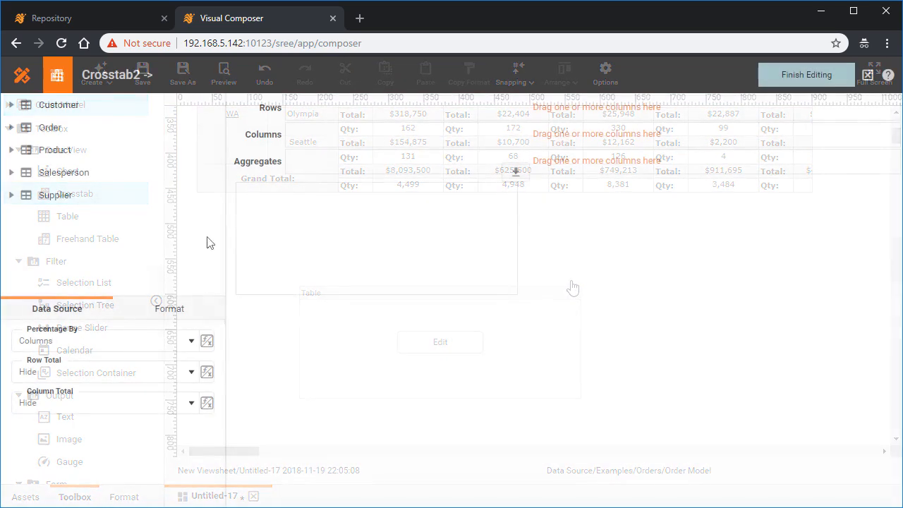
left_click(12, 150)
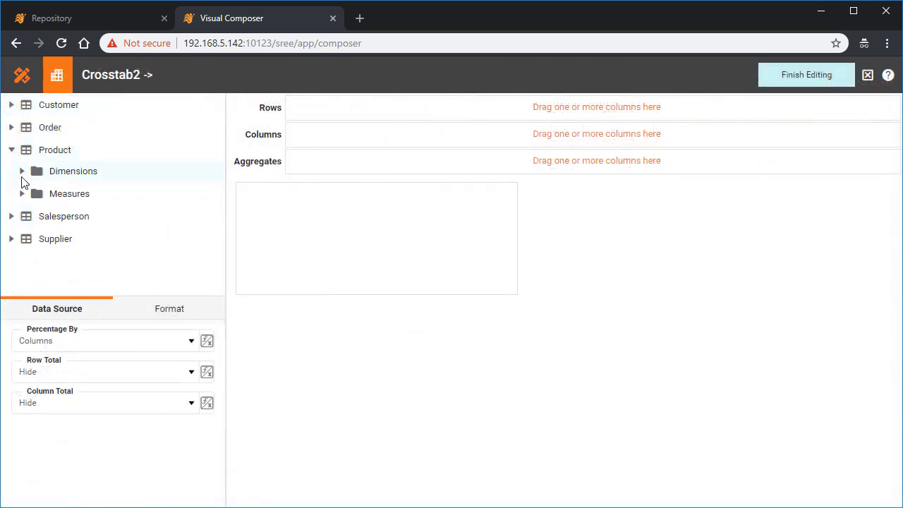
left_click(22, 171)
left_click_drag(137, 192, 311, 115)
- Add the Product:Total measure to the new crosstab's aggregates
scroll(188, 209, "down", 1)
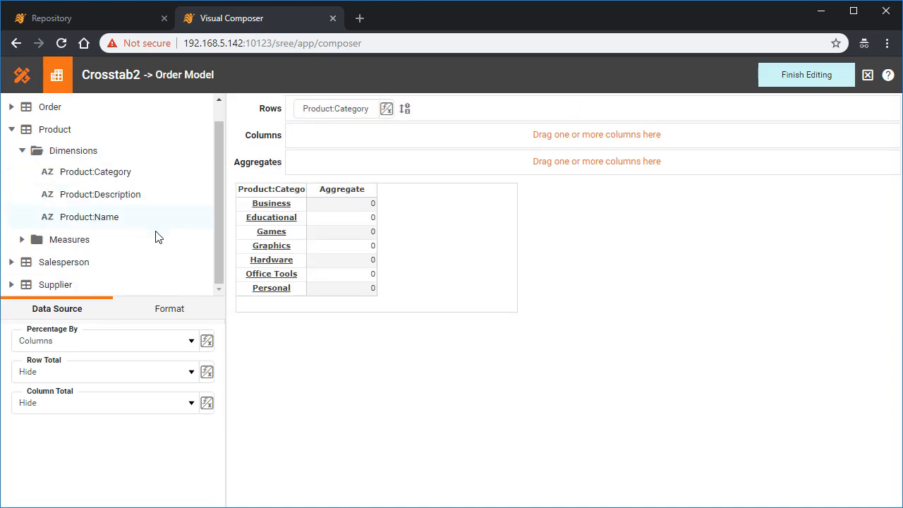
left_click(21, 239)
scroll(117, 231, "down", 3)
left_click_drag(119, 242, 316, 165)
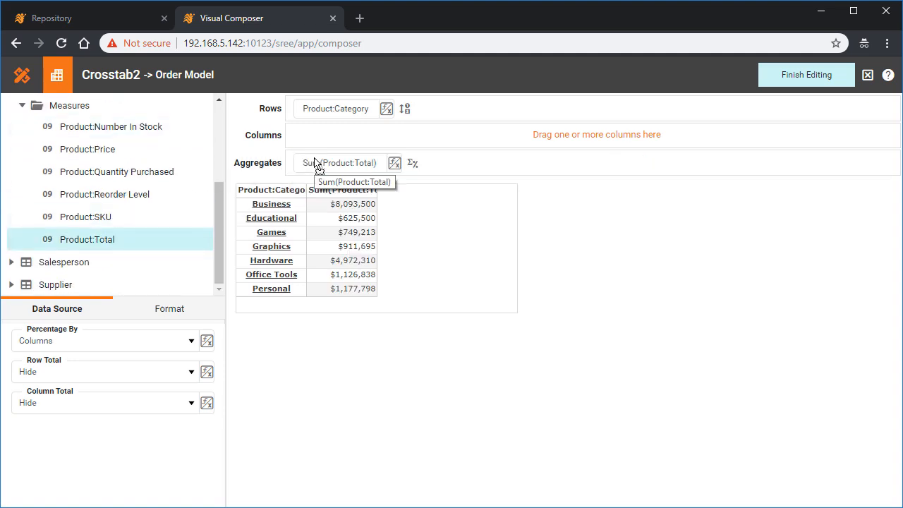
- Sort the Product:Category rows By Value (Desc) by Sum(Product:Total) and finish editing the crosstab
left_click(403, 111)
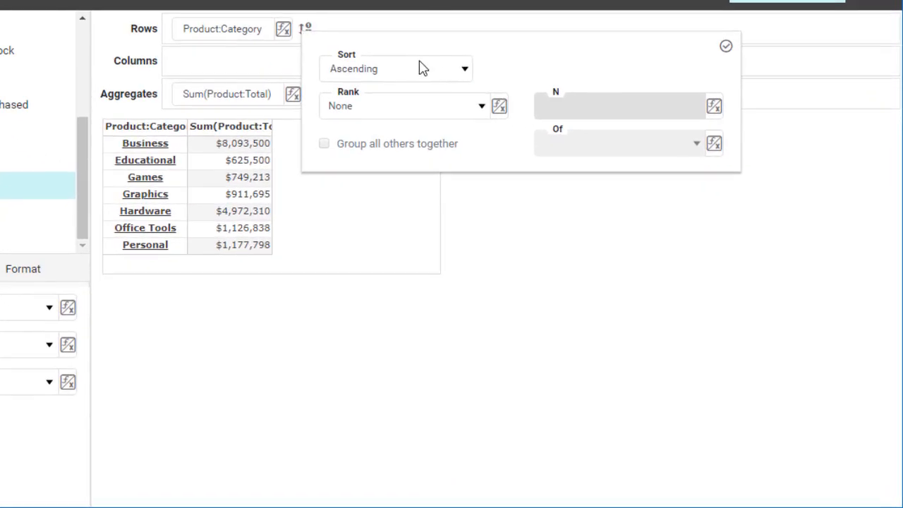
left_click(514, 143)
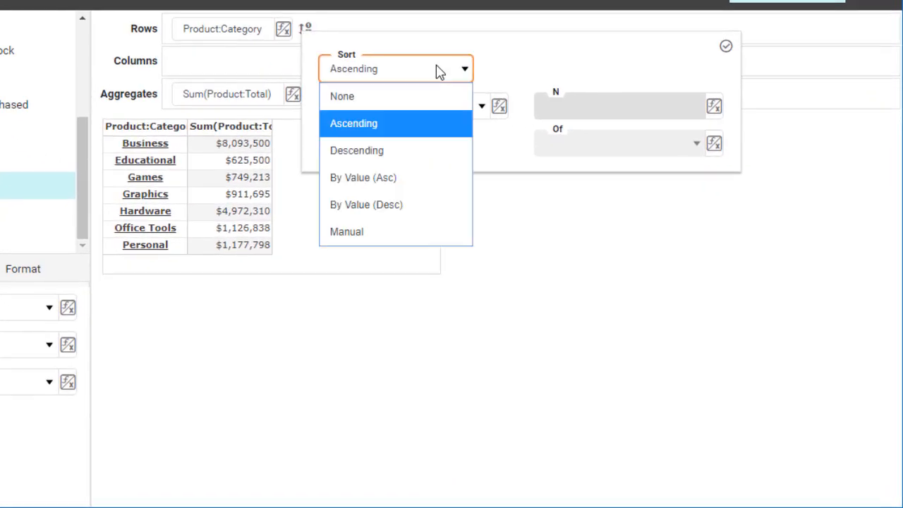
left_click(419, 204)
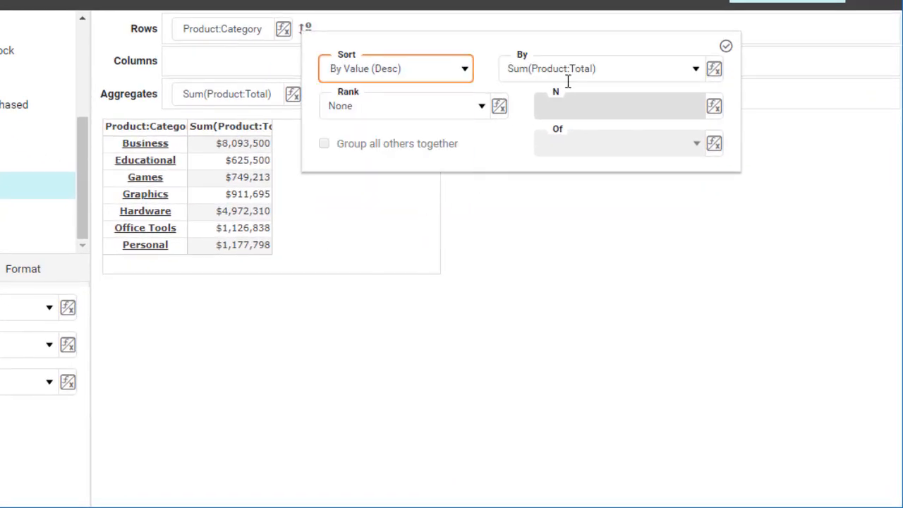
left_click(727, 48)
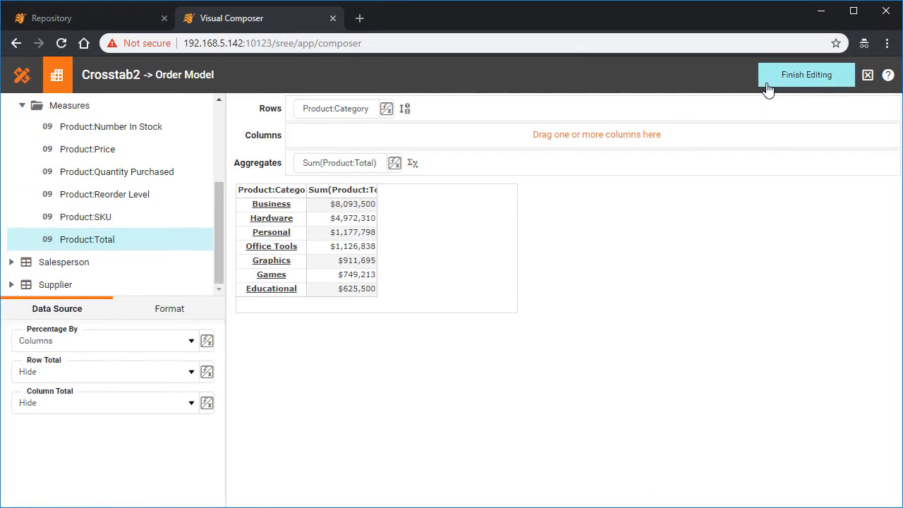
left_click(767, 88)
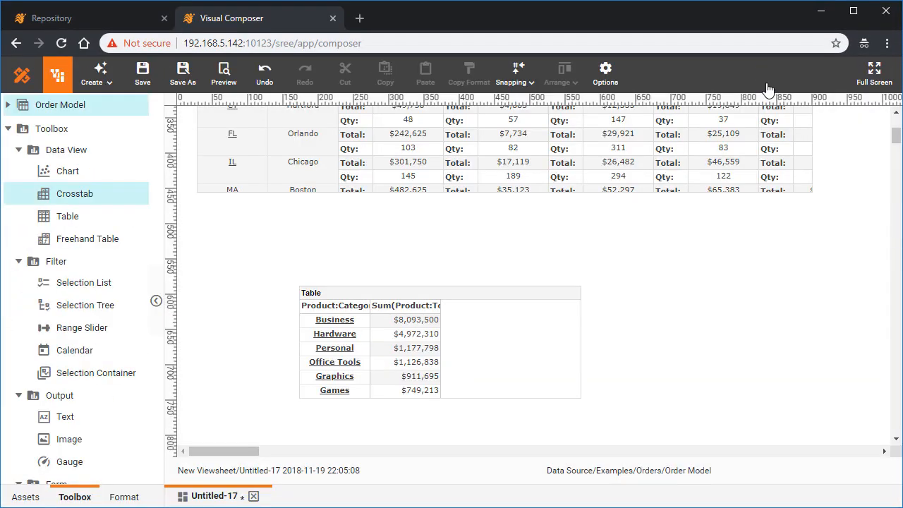
- Open the properties of the product category crosstab and rename it categoryTable
mouse_move(410, 298)
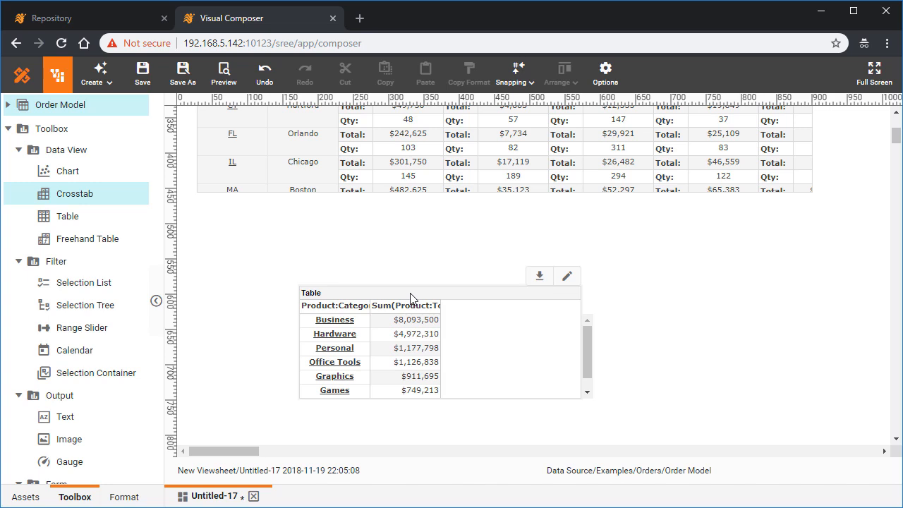
right_click(410, 294)
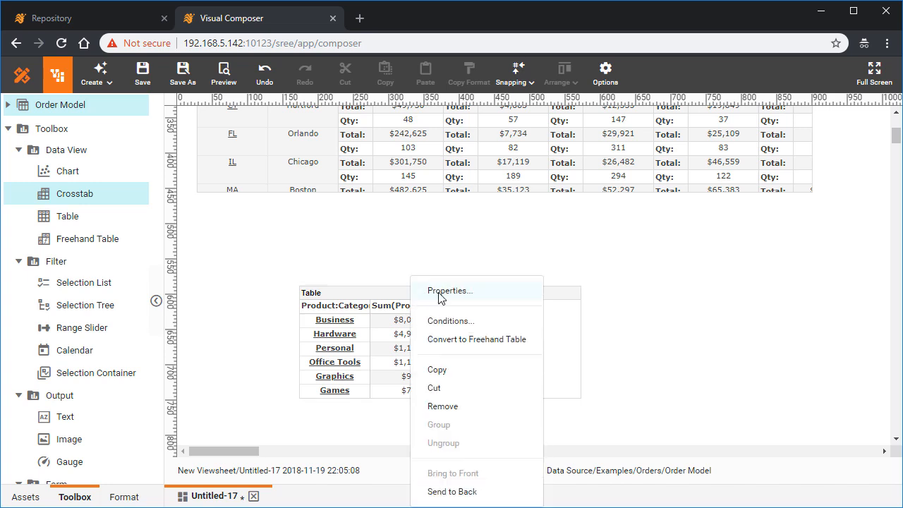
left_click(489, 297)
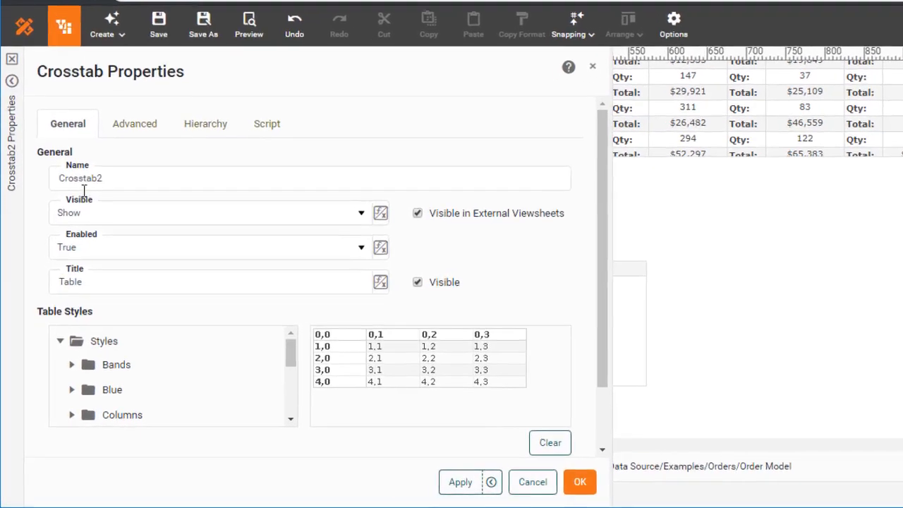
double_click(81, 185)
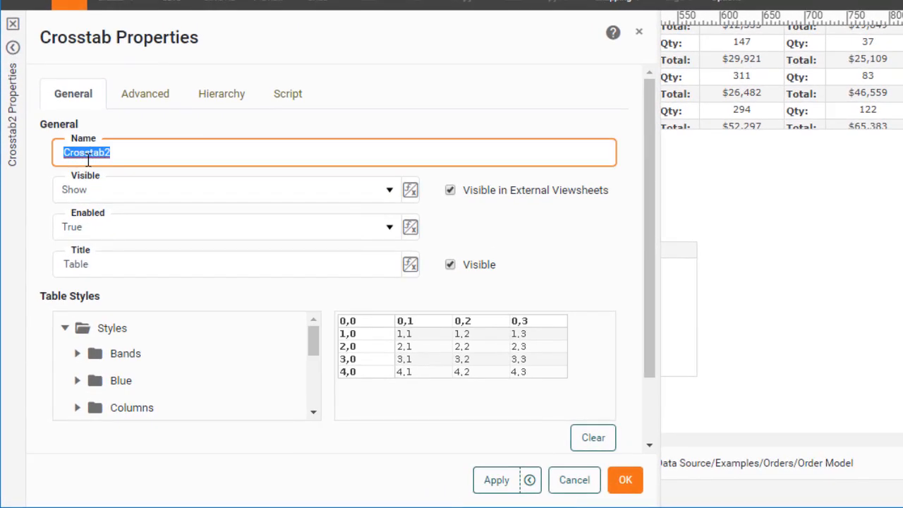
type("categoryTable")
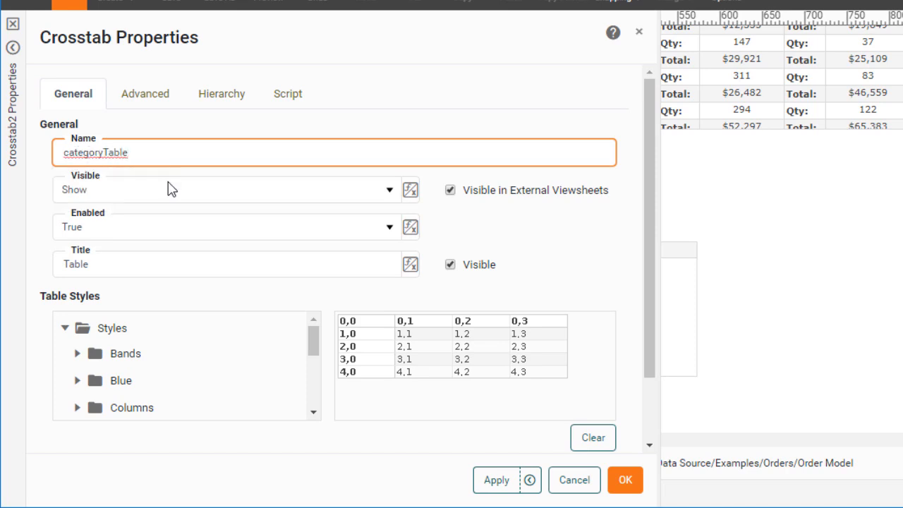
- Set the category crosstab's visibility to Hide and apply the properties
left_click(388, 191)
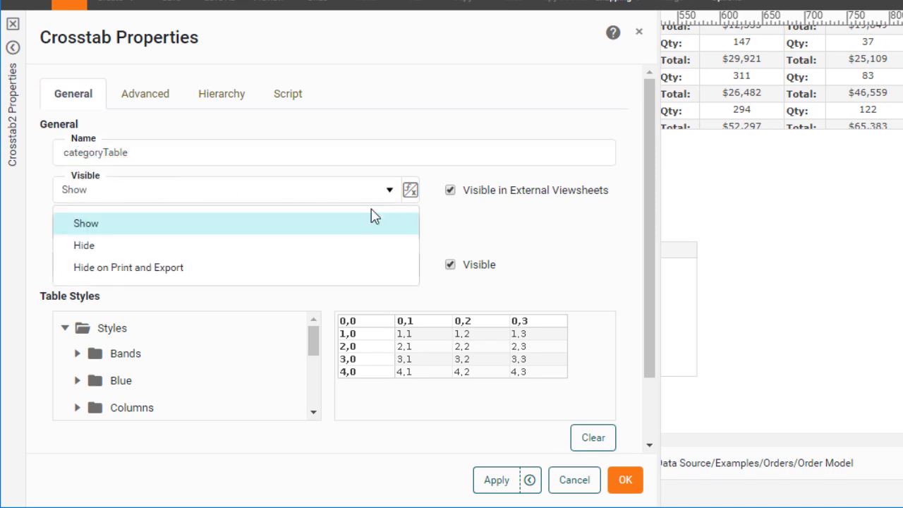
left_click(347, 250)
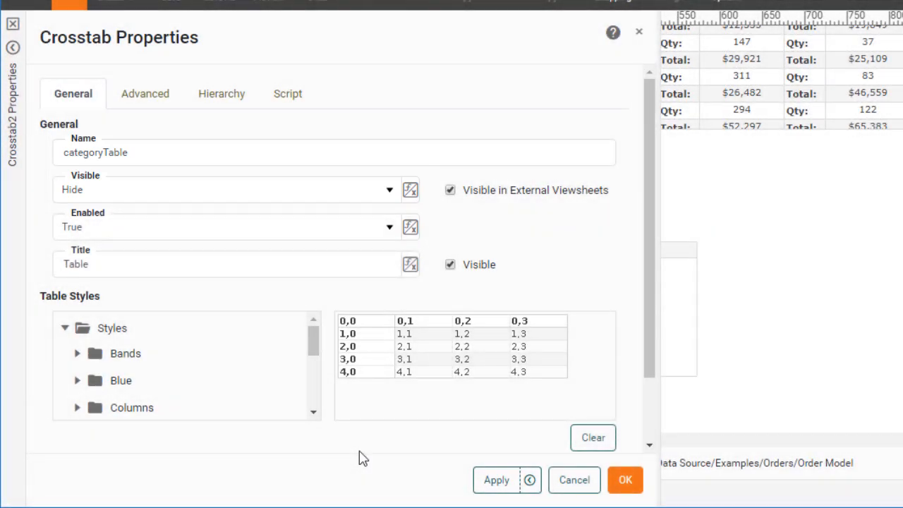
left_click(625, 482)
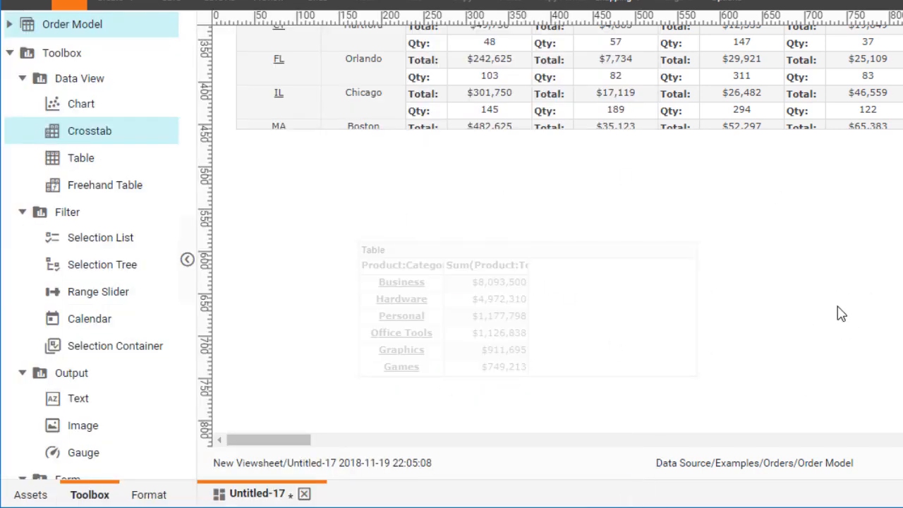
- Open the order crosstab for editing and append a row below the grand total's Qty row
scroll(839, 319, "up", 5)
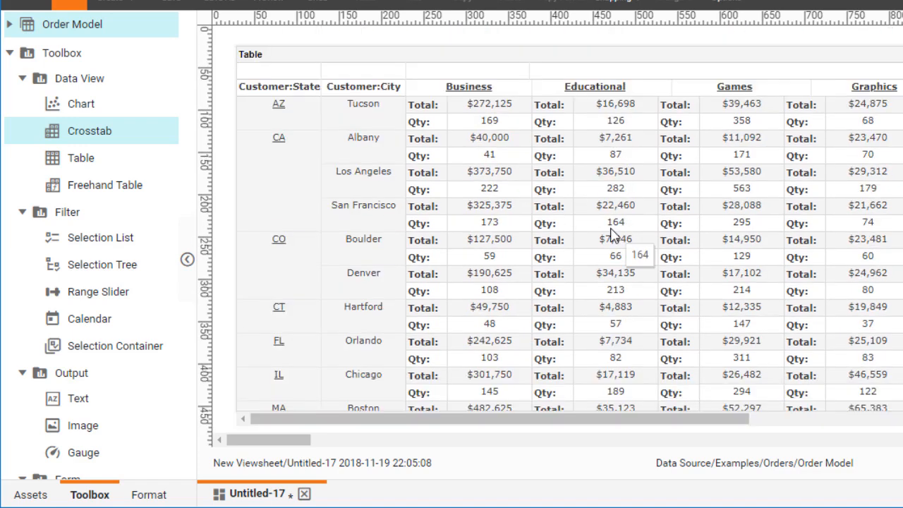
scroll(818, 186, "down", 6)
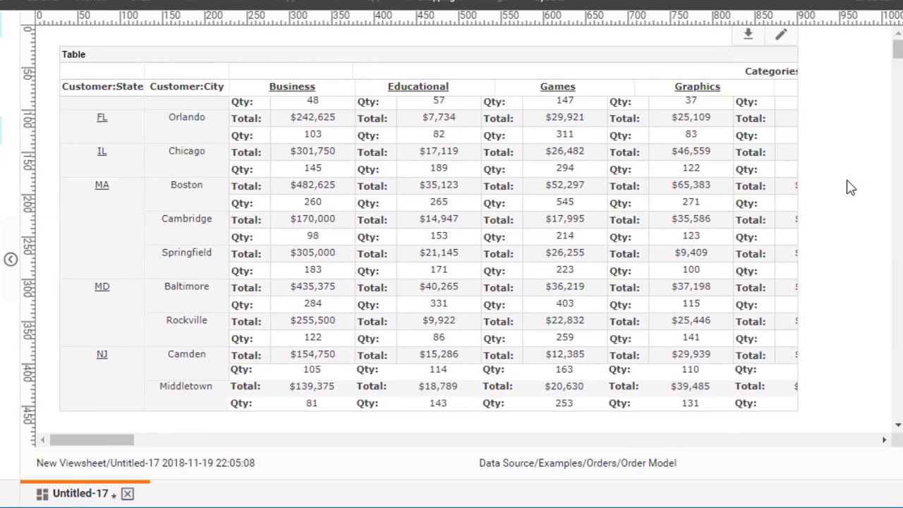
scroll(849, 186, "down", 5)
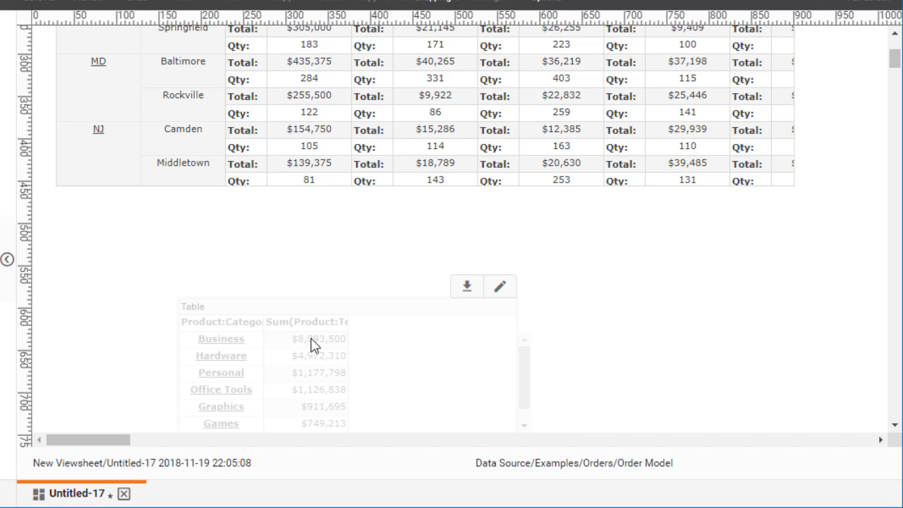
mouse_move(311, 339)
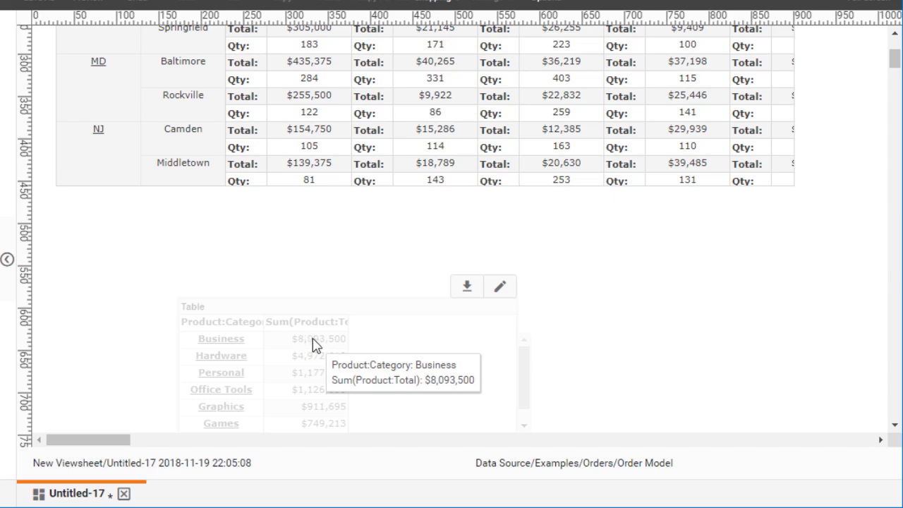
scroll(640, 328, "up", 3)
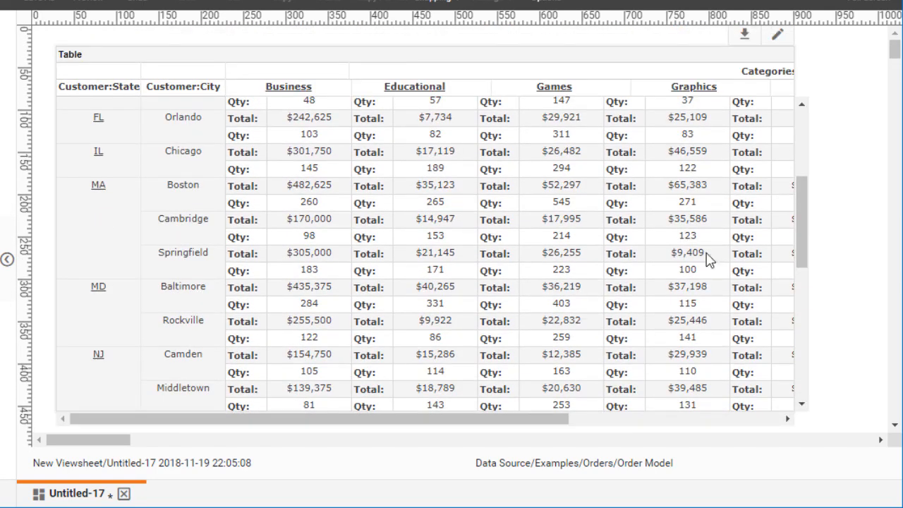
left_click(776, 34)
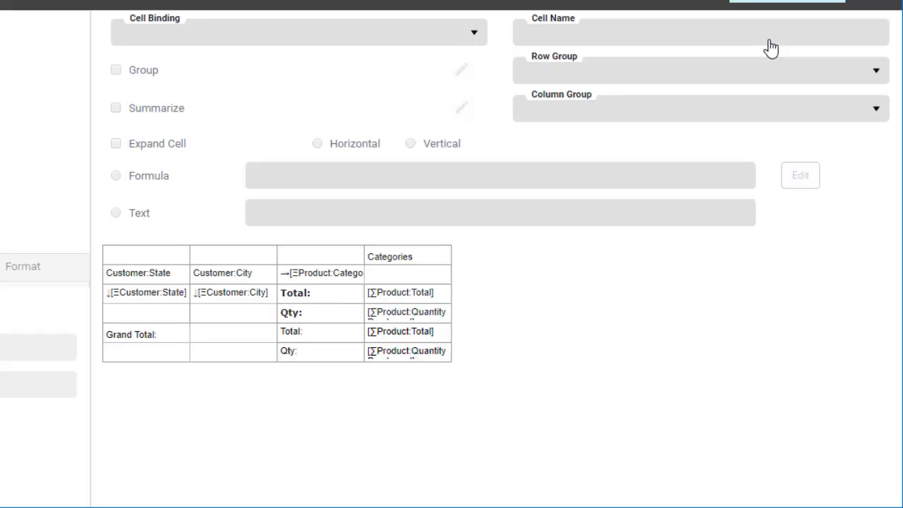
left_click(397, 359)
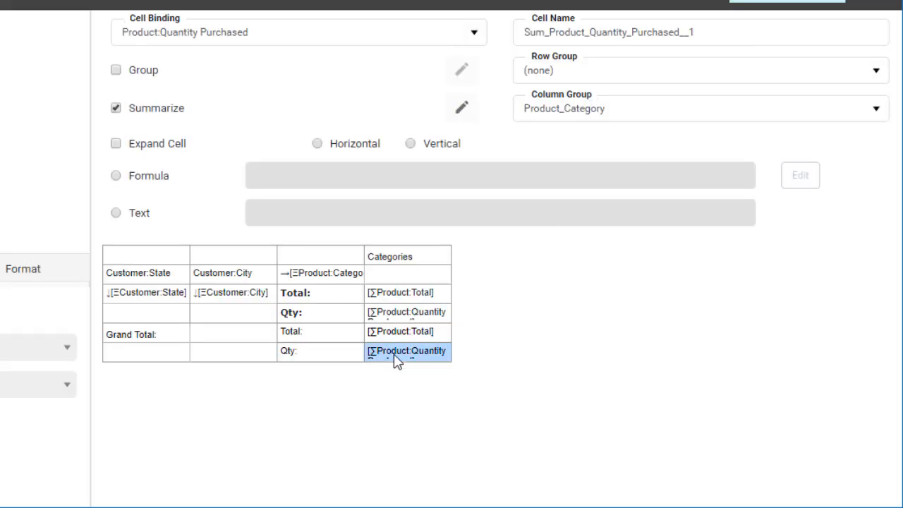
right_click(397, 361)
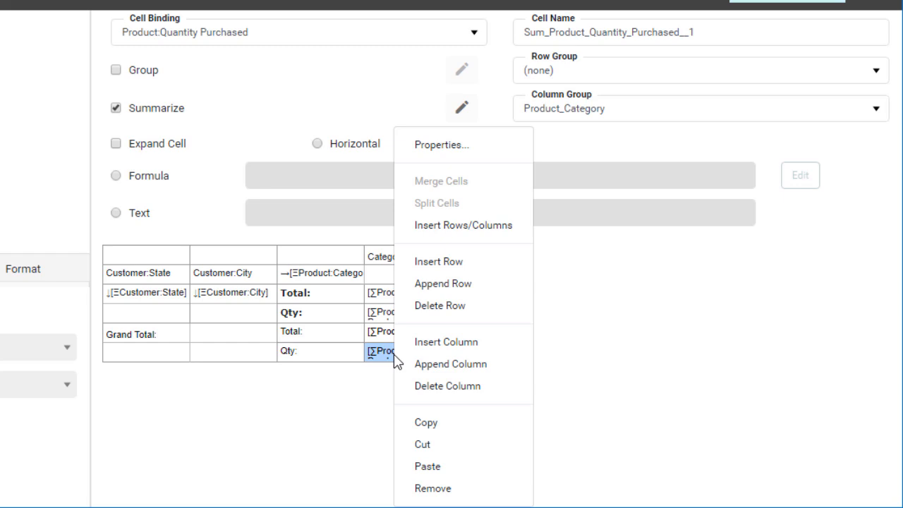
left_click(475, 284)
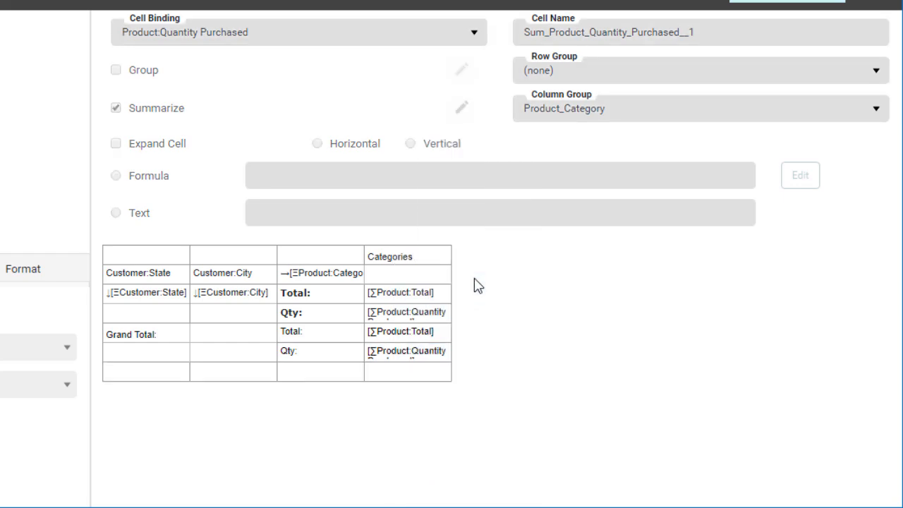
- Enter the text label "Pct of Top:" in the new row's cell beneath the grand total's "Qty:" label
left_click(324, 381)
left_click(314, 206)
type("Pct of Top")
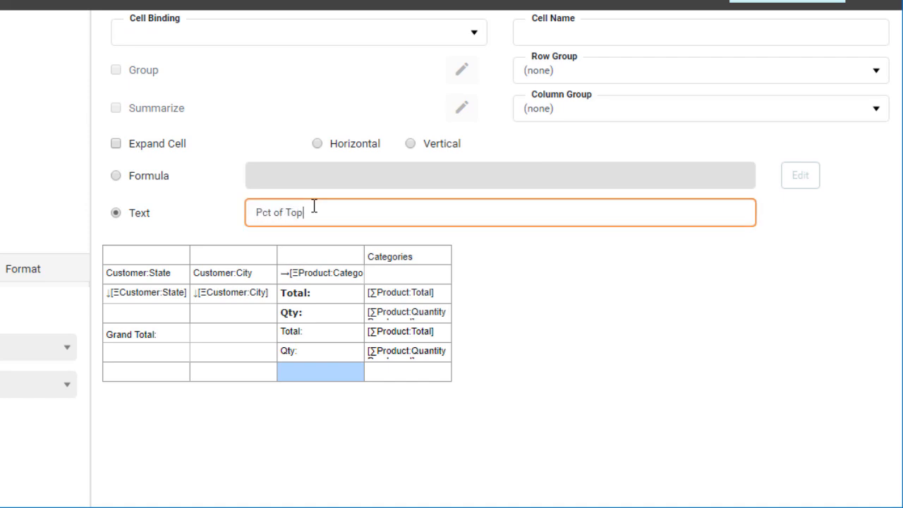
type(":")
left_click(554, 316)
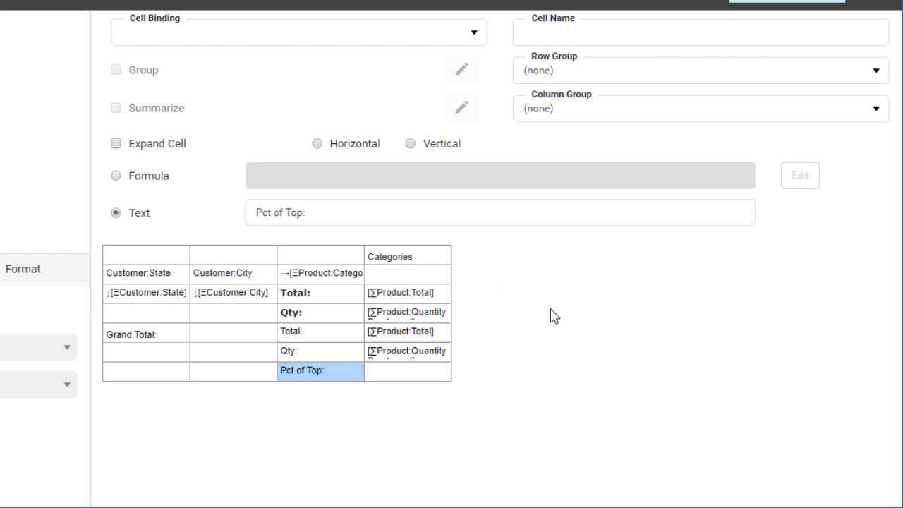
- Make the cell beside "Pct of Top:" a formula and insert the categoryTable component's table property in the Formula Editor
left_click(400, 374)
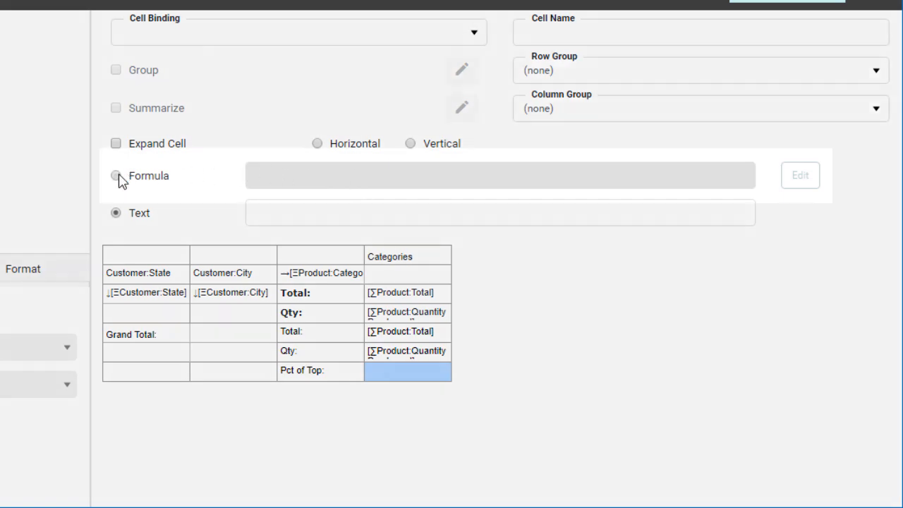
left_click(116, 176)
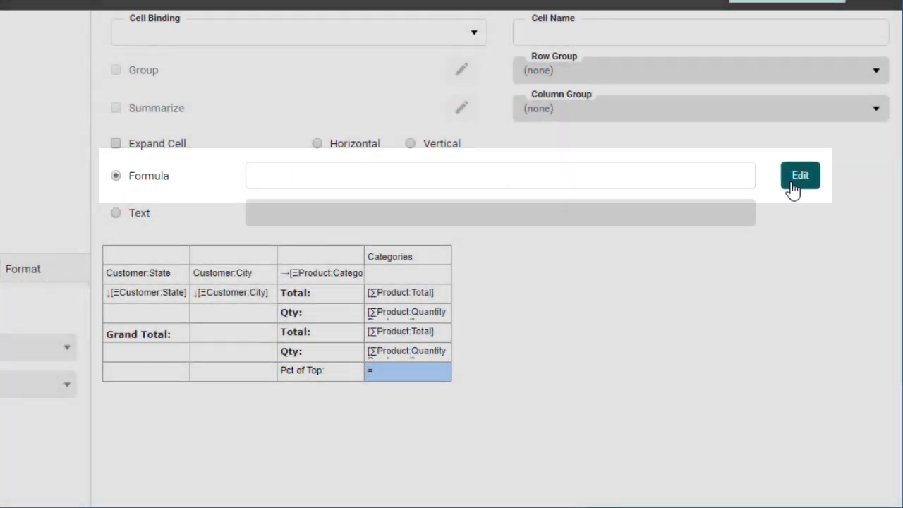
left_click(799, 176)
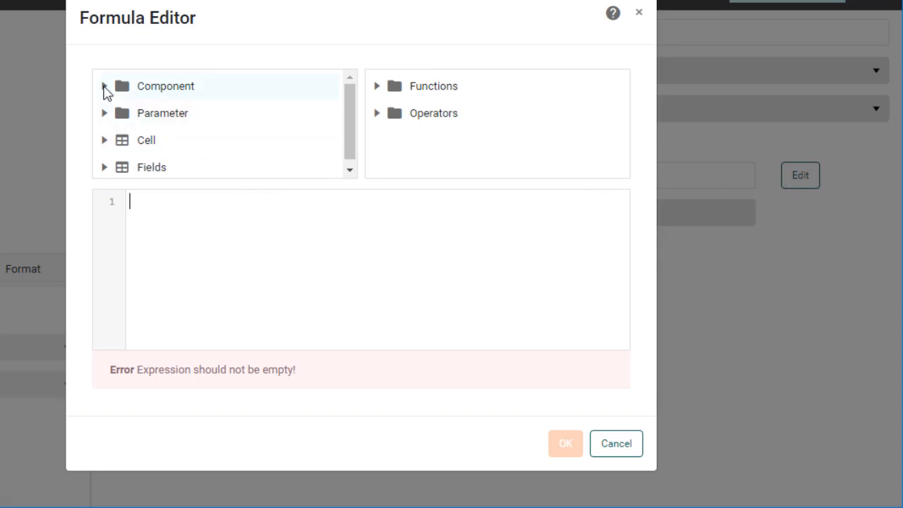
left_click(105, 86)
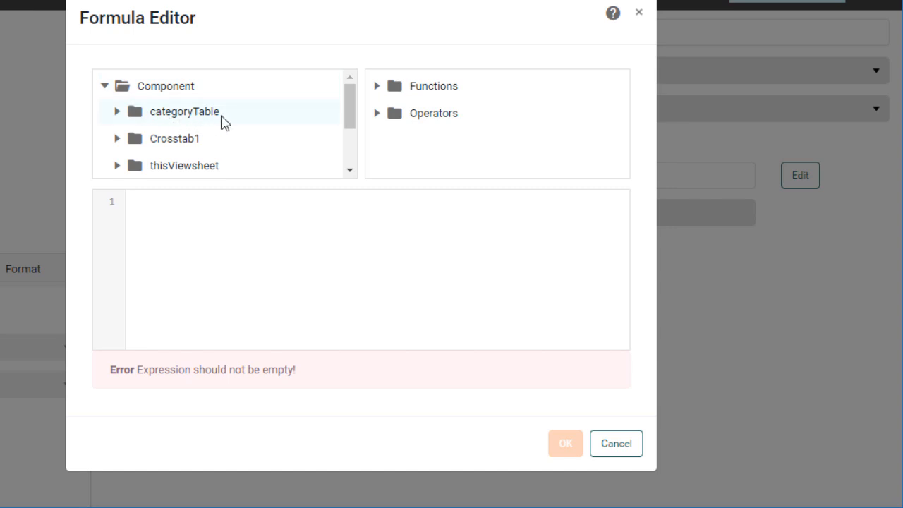
left_click(117, 112)
scroll(238, 117, "down", 4)
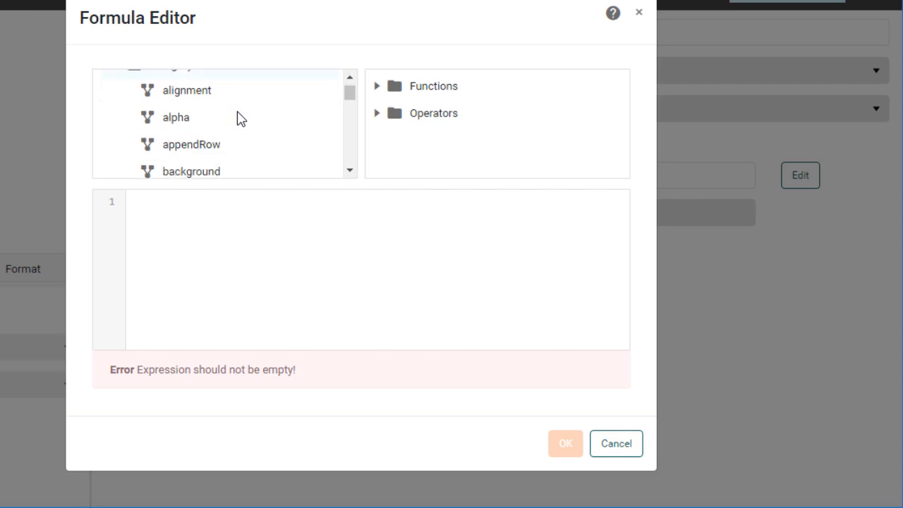
scroll(238, 117, "down", 10)
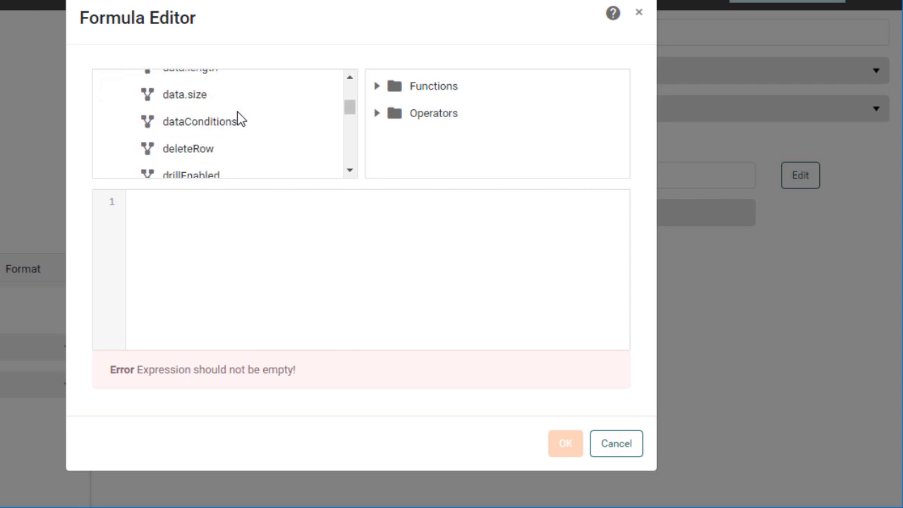
scroll(238, 117, "down", 15)
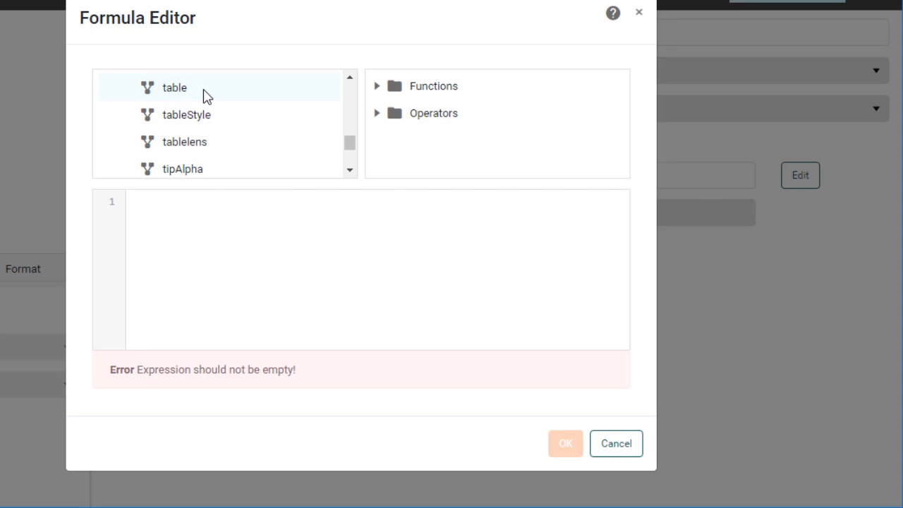
double_click(203, 95)
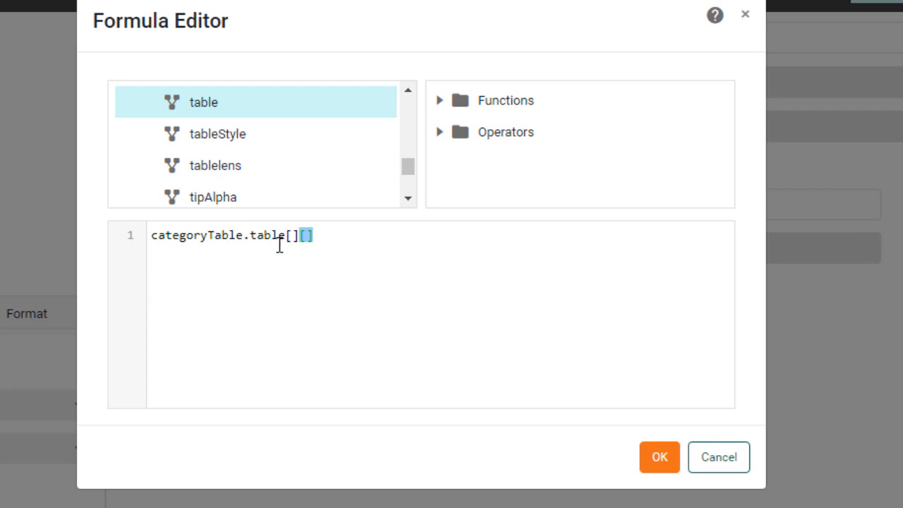
- Complete the cell formula as categoryTable.table[1][1], apply it, and finish editing the order crosstab
left_click_drag(242, 240, 144, 240)
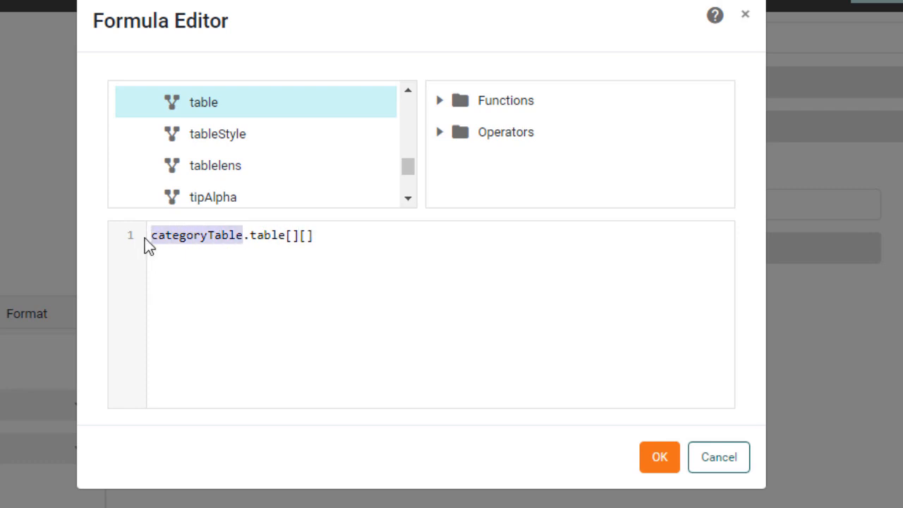
left_click(241, 295)
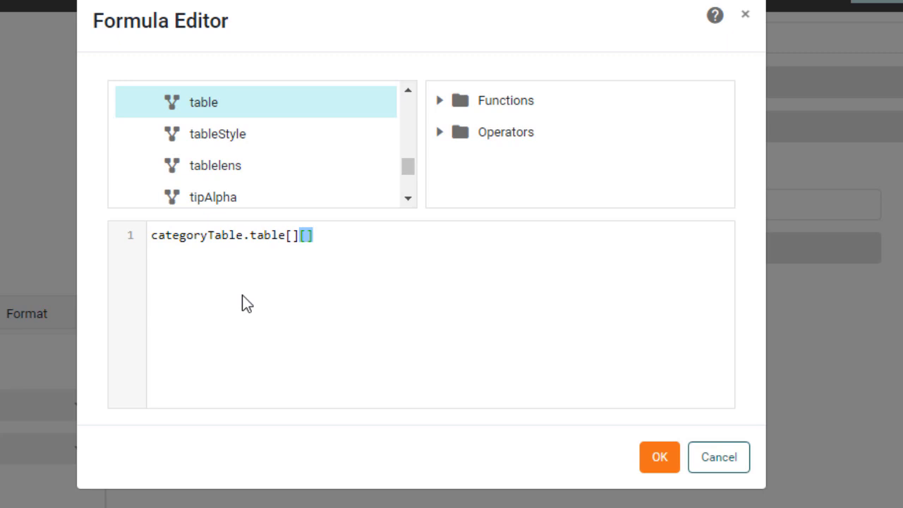
left_click_drag(250, 235, 286, 237)
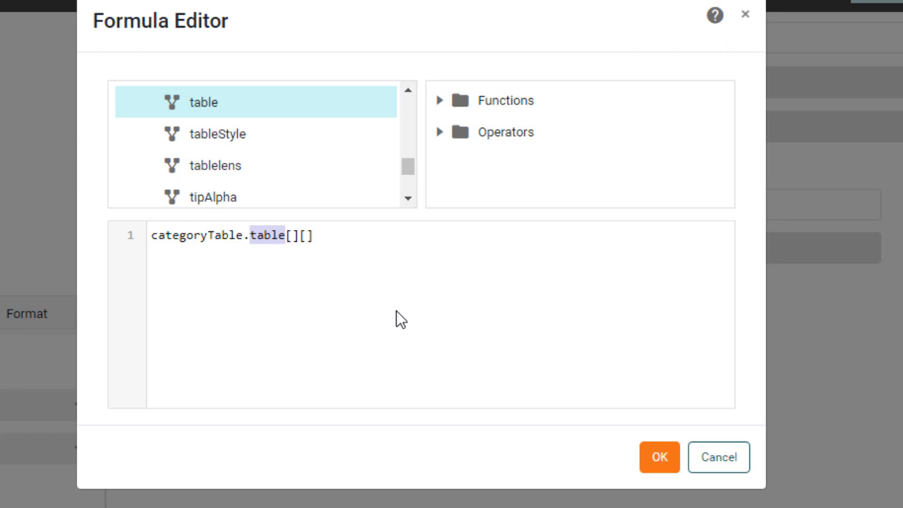
left_click(296, 234)
type("1")
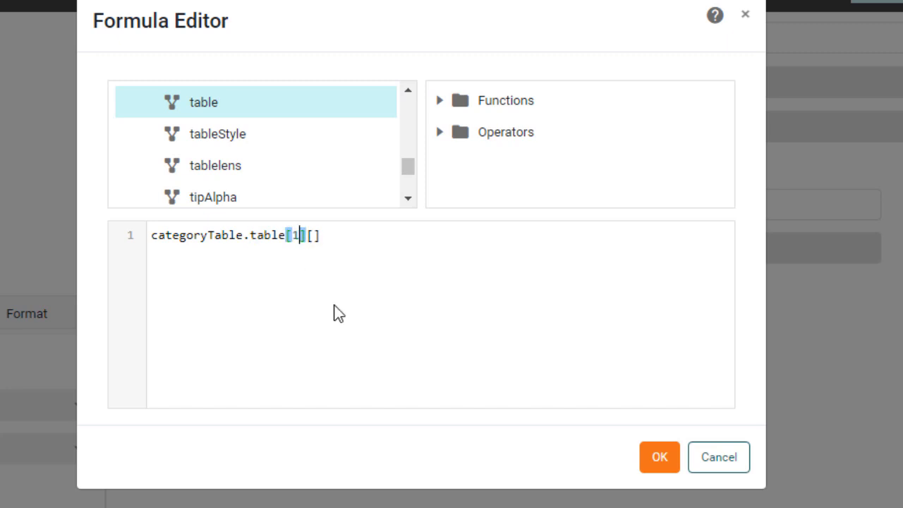
left_click(312, 237)
type("1")
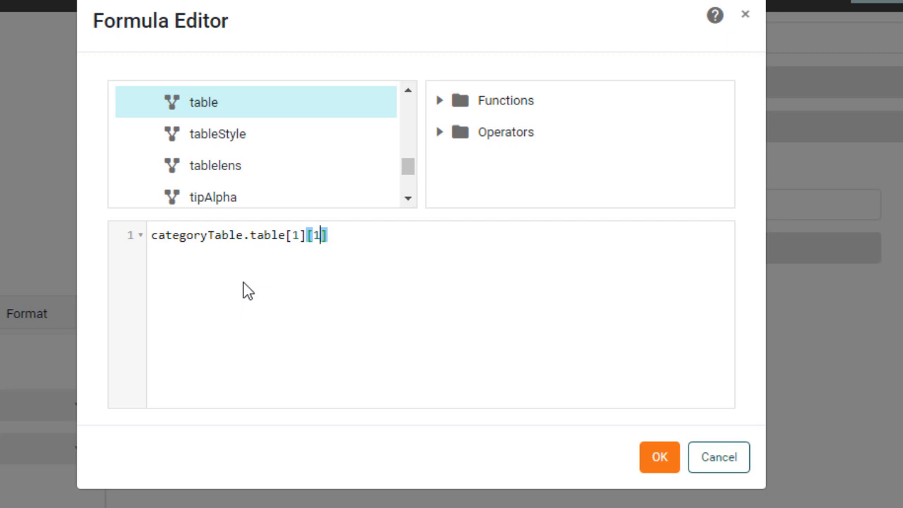
left_click_drag(152, 235, 244, 241)
left_click(397, 260)
left_click(662, 458)
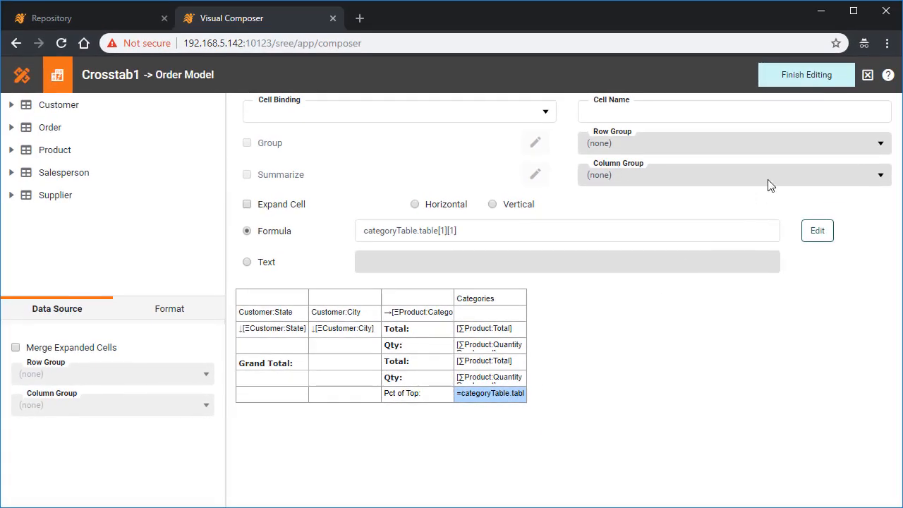
left_click(829, 75)
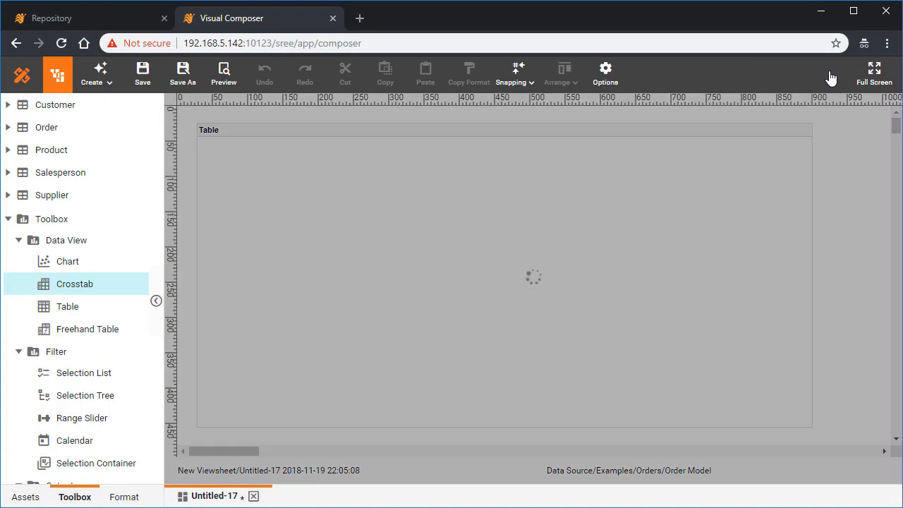
scroll(569, 247, "down", 3)
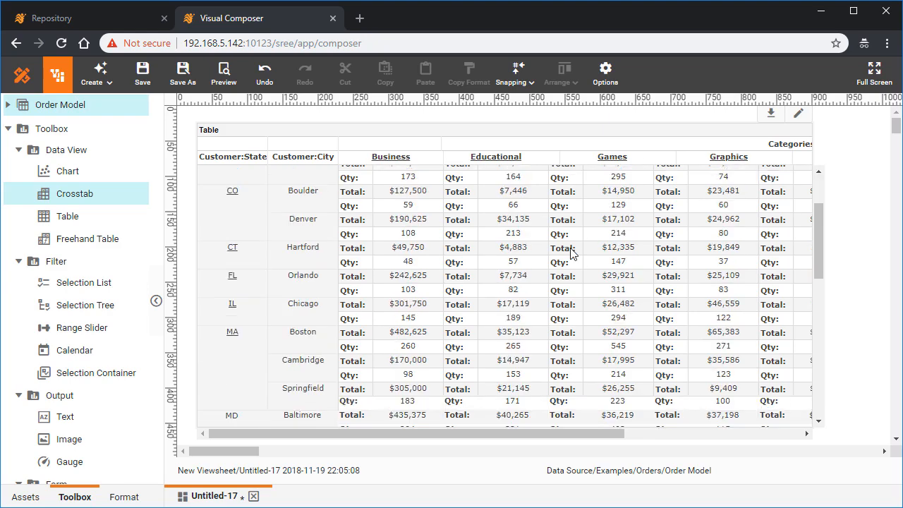
- Compare the Pct of Top values in the order crosstab's last row with the first category total in the hidden categoryTable crosstab
scroll(569, 250, "down", 10)
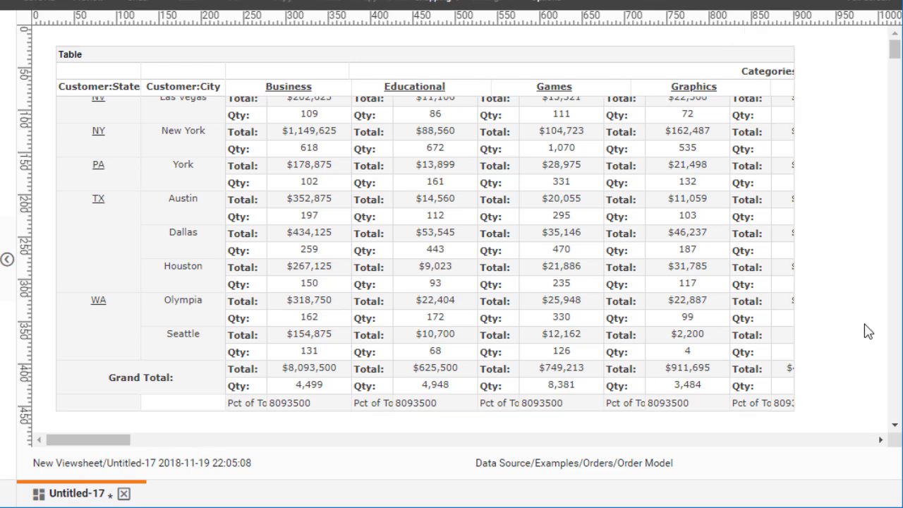
scroll(867, 332, "down", 1)
scroll(868, 332, "down", 6)
mouse_move(439, 308)
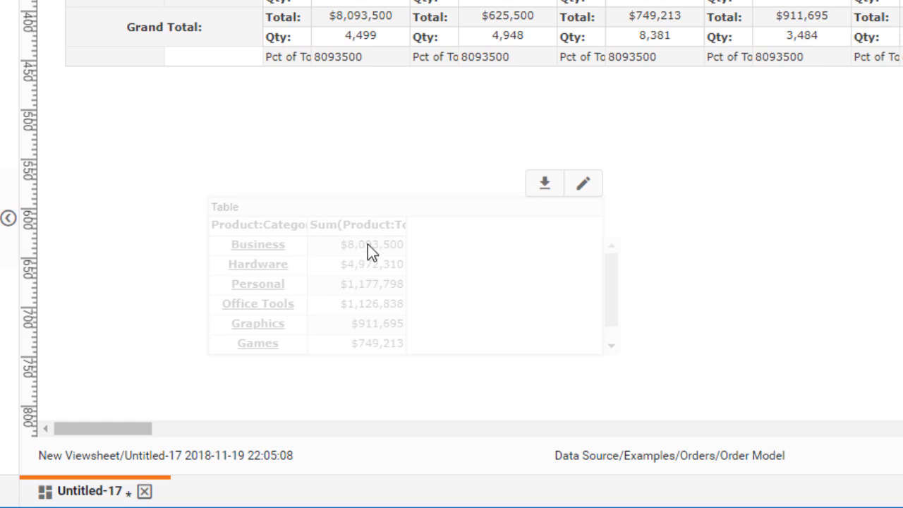
mouse_move(368, 245)
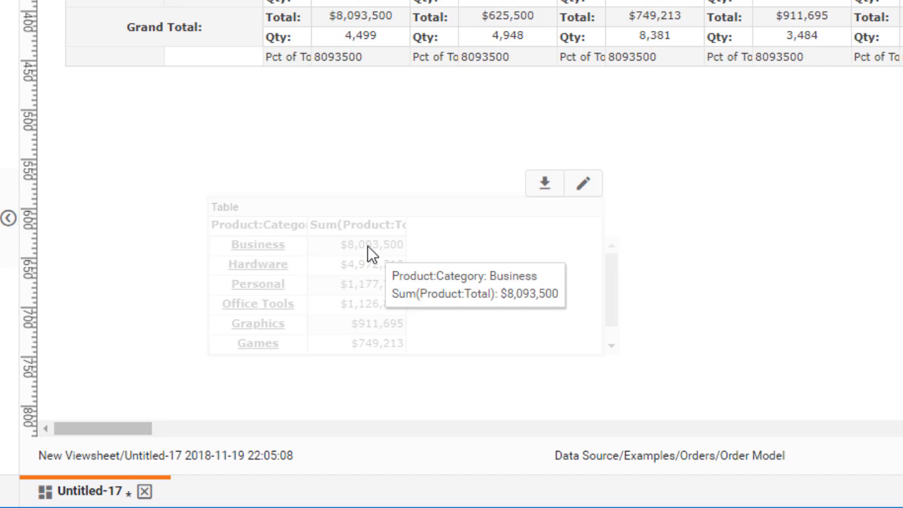
scroll(399, 116, "up", 2)
scroll(394, 105, "up", 4)
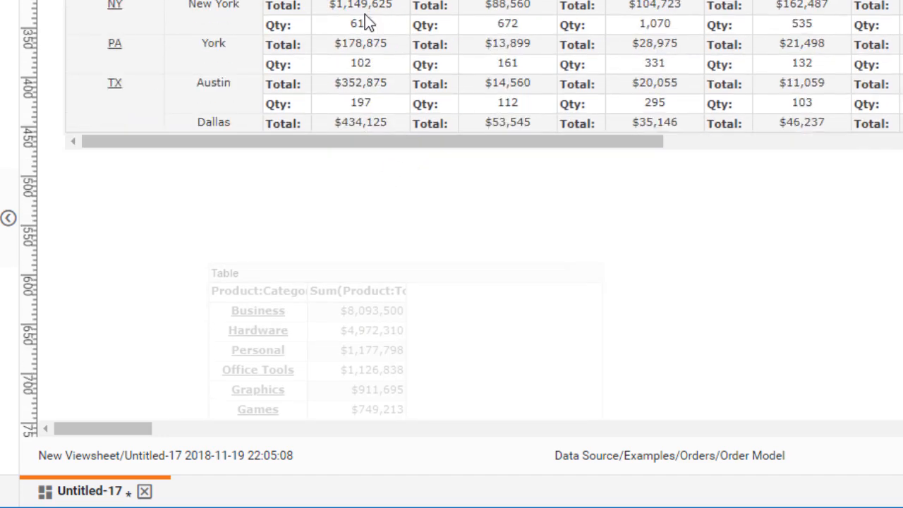
scroll(384, 205, "down", 7)
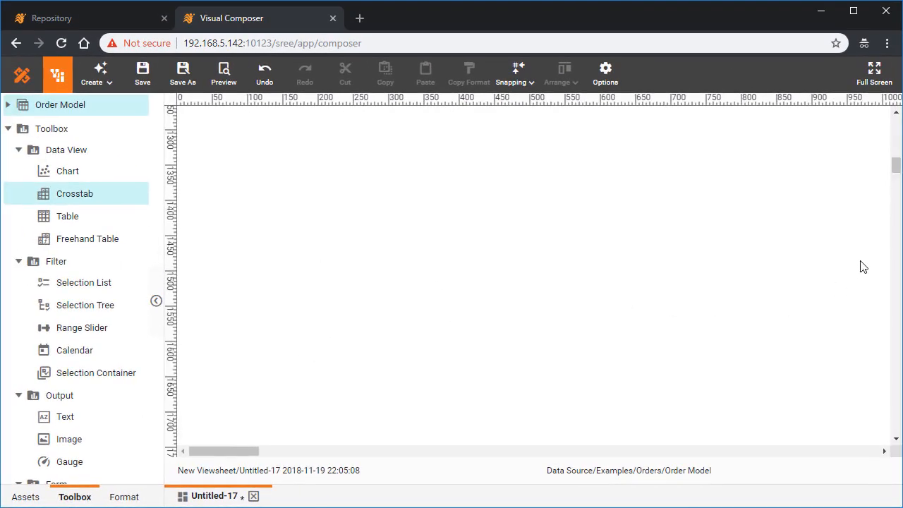
left_click_drag(897, 167, 895, 127)
- Open the order crosstab for editing and select the formula cell beside "Pct of Top:"
scroll(432, 286, "down", 10)
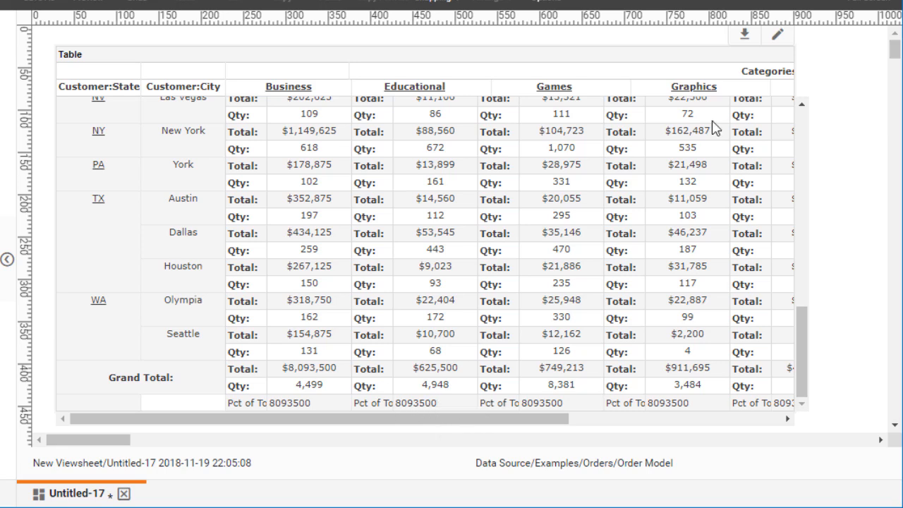
left_click(777, 35)
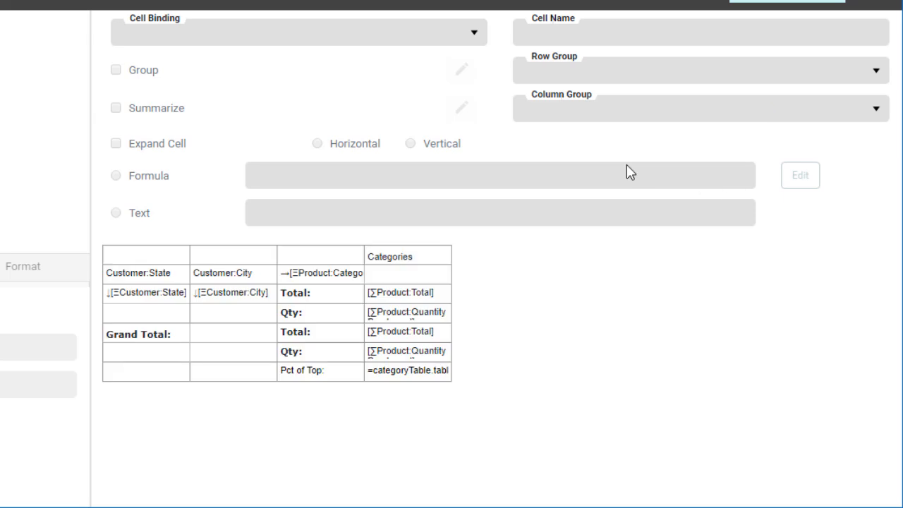
left_click(404, 379)
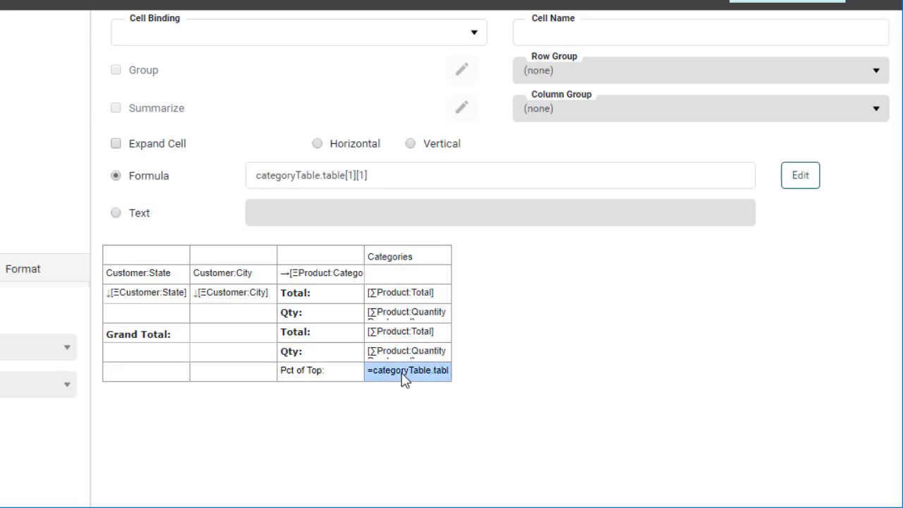
- Examine the cell names available to the selected cell's formula, then leave the Formula Editor without changing anything
left_click(811, 176)
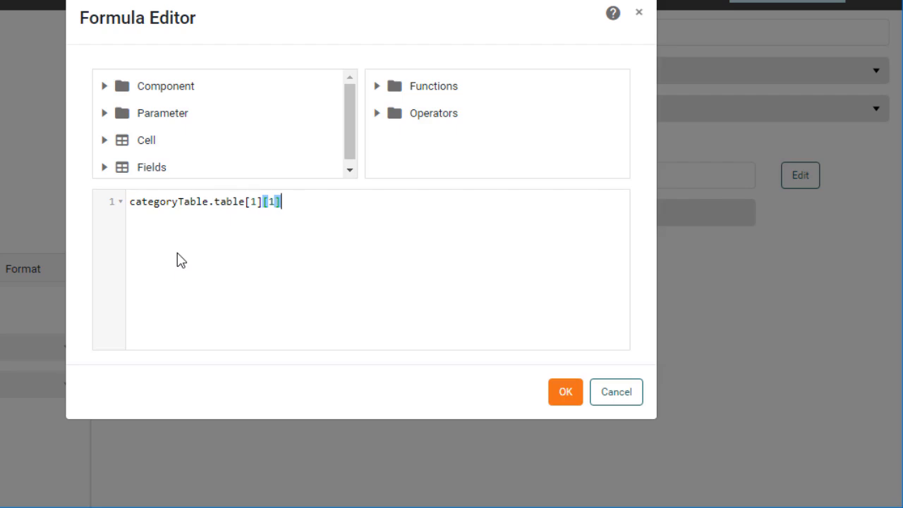
left_click(105, 140)
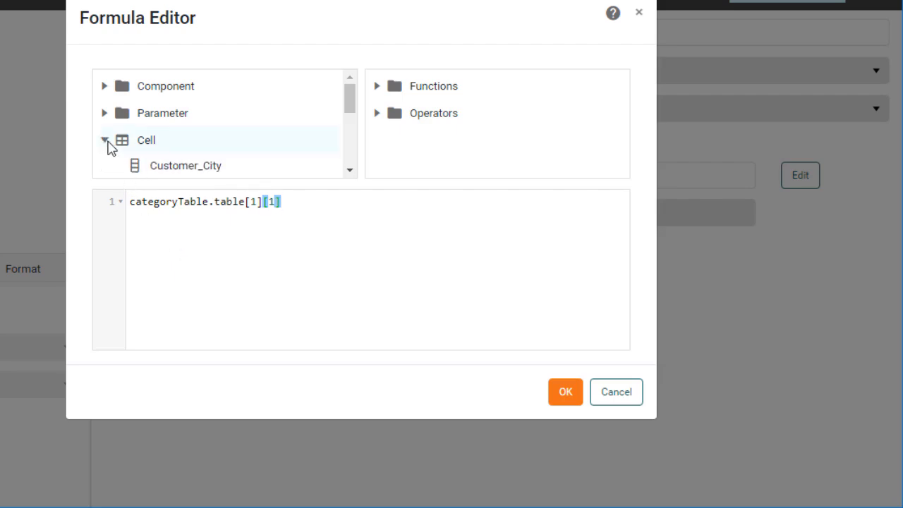
scroll(129, 146, "down", 3)
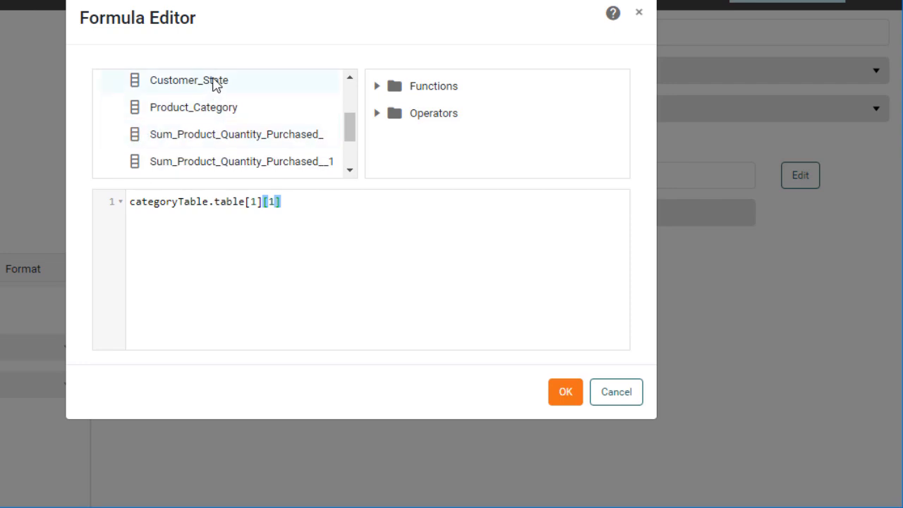
scroll(218, 109, "up", 2)
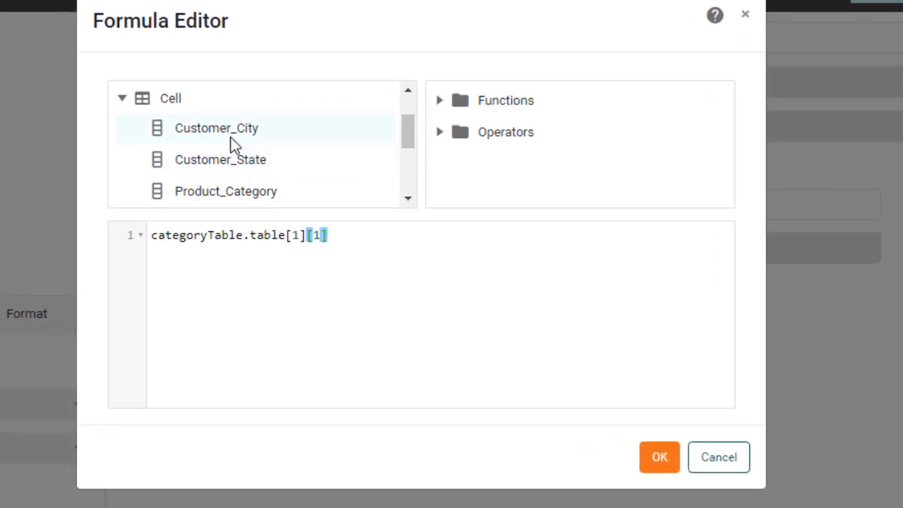
scroll(236, 158, "down", 2)
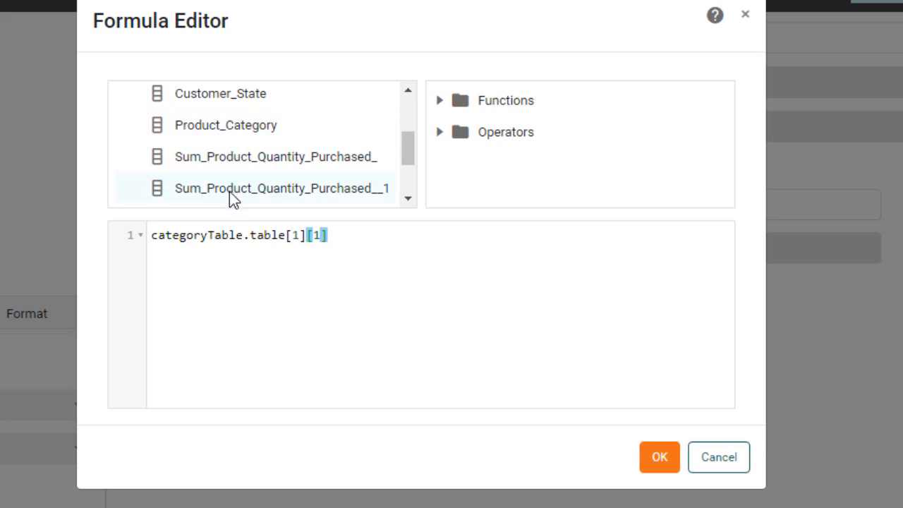
scroll(231, 126, "up", 2)
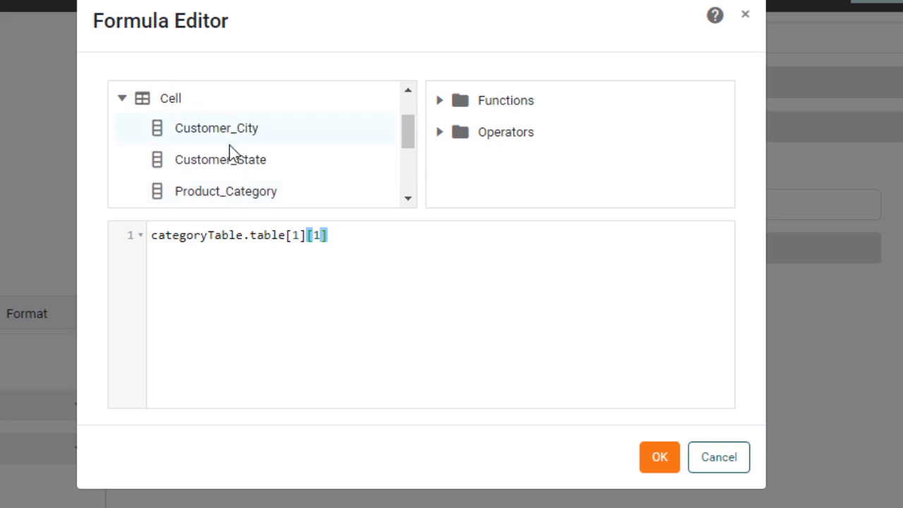
scroll(229, 180, "down", 4)
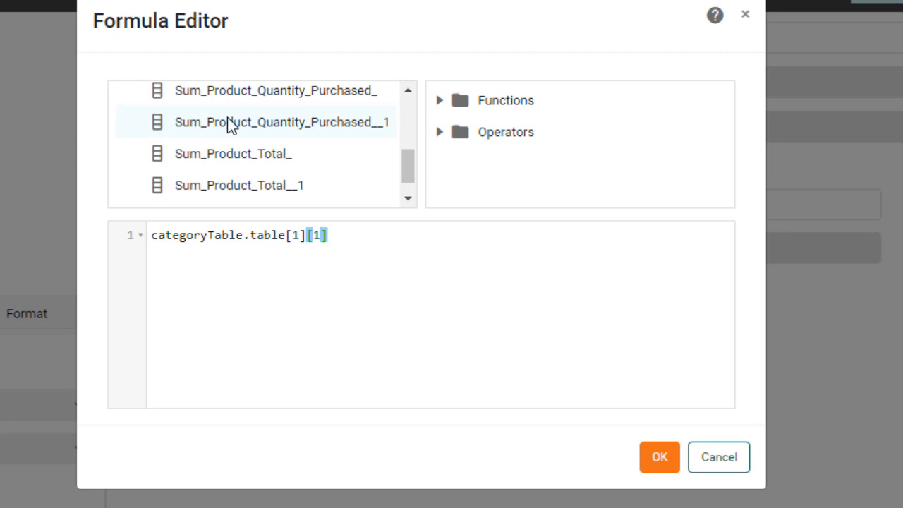
scroll(234, 126, "up", 2)
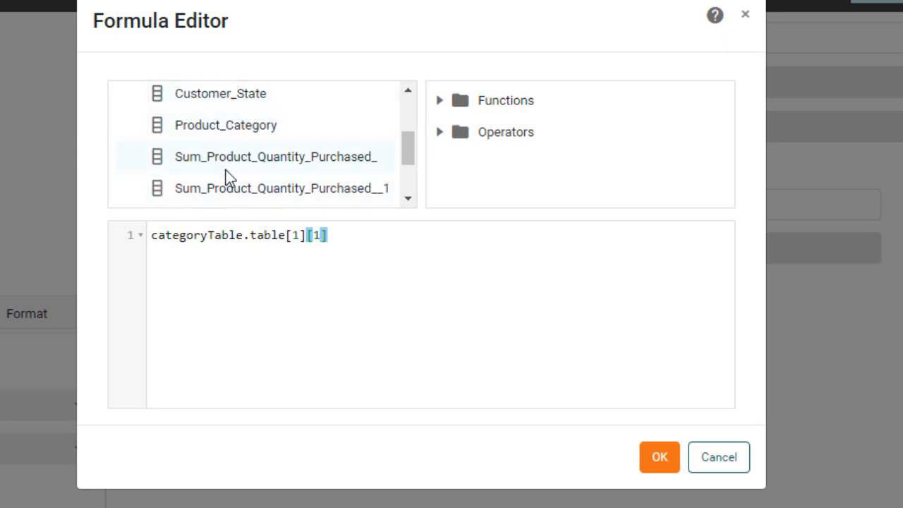
scroll(226, 169, "up", 2)
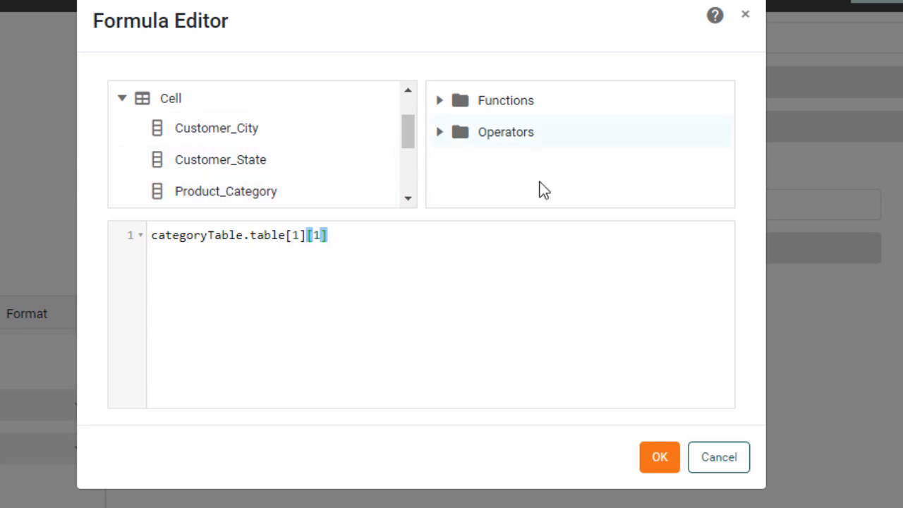
left_click(717, 460)
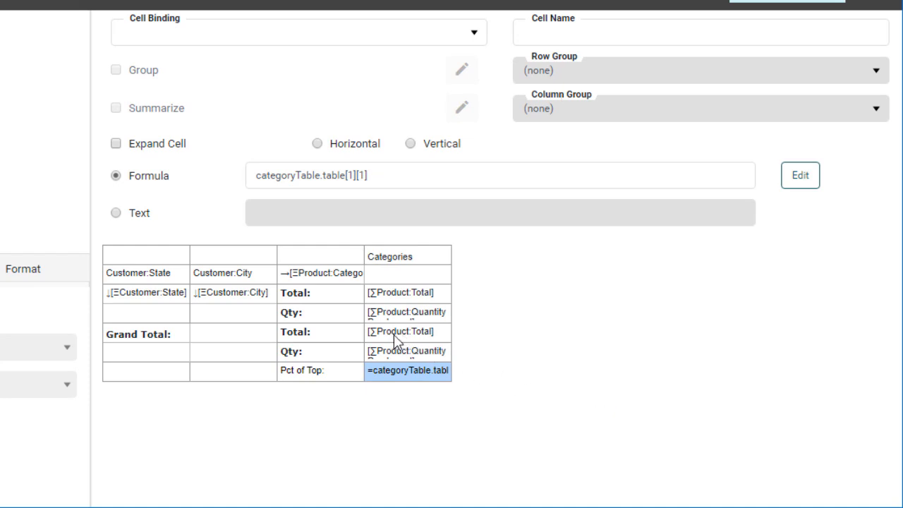
- Rename the grand total's Product:Total summary cell as categoryTotal
left_click(416, 337)
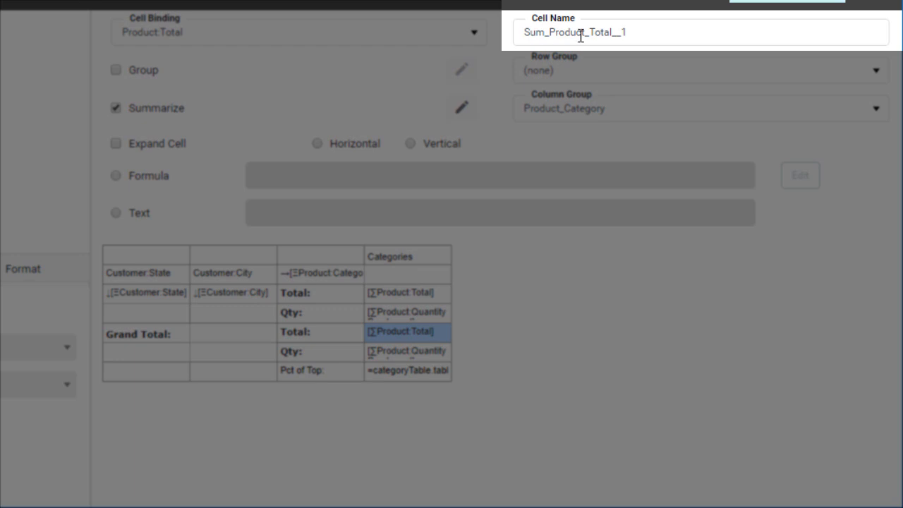
double_click(584, 37)
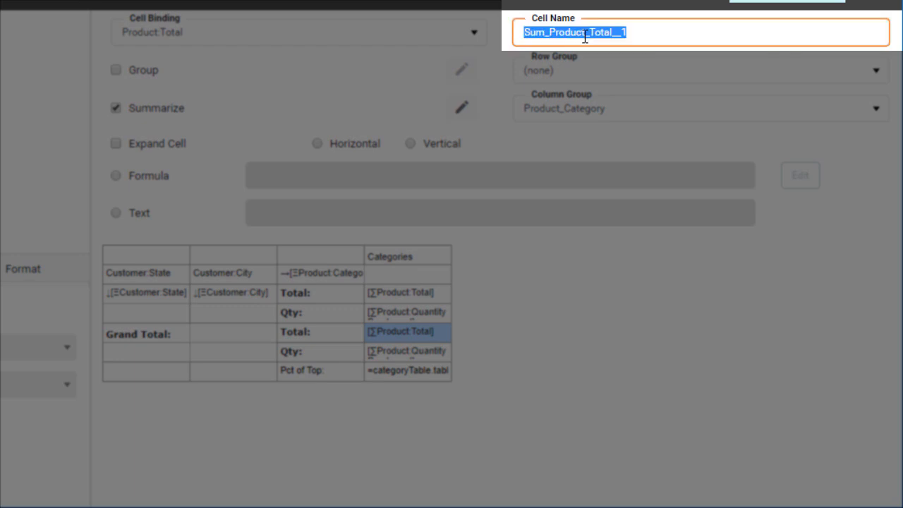
type("category")
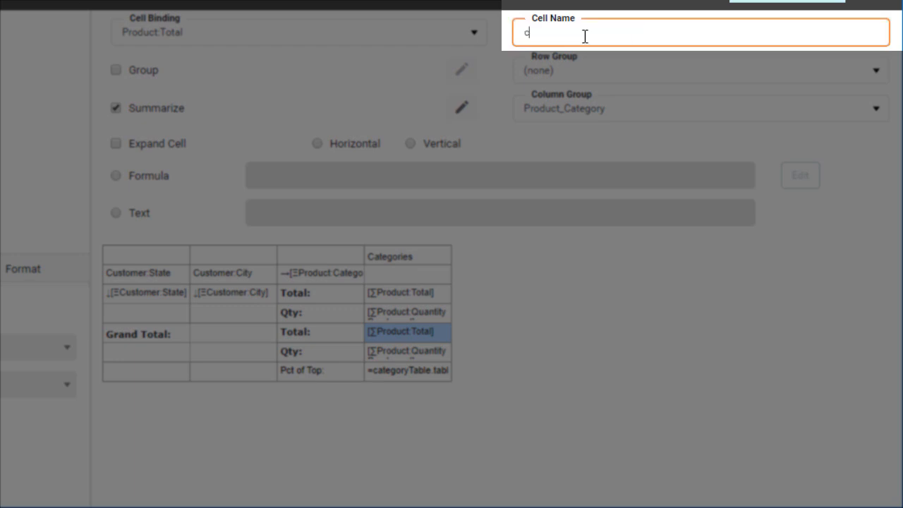
type("Total")
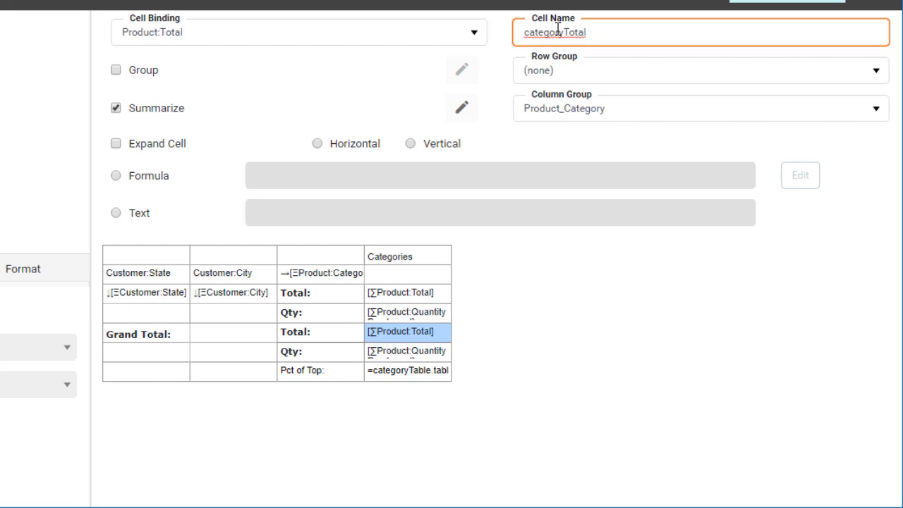
left_click(564, 430)
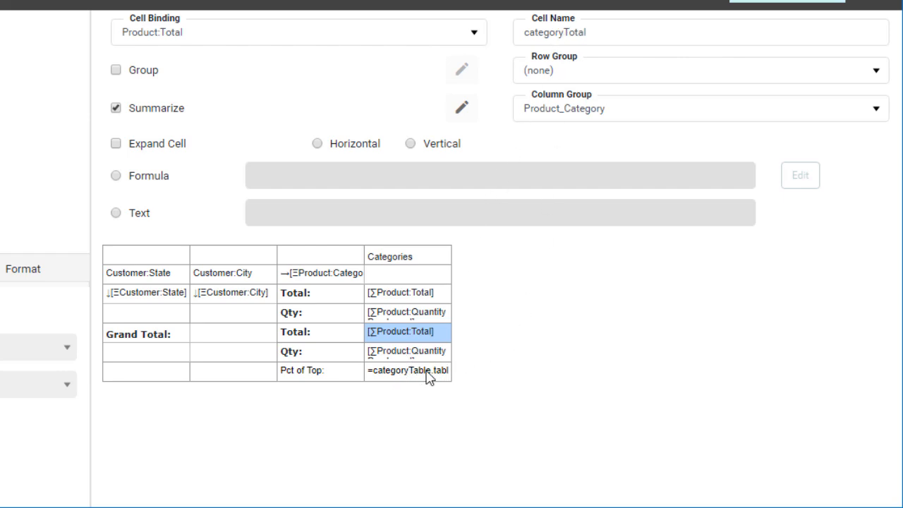
- Extend the Pct of Top cell's formula to $categoryTotal/categoryTable.table[1][1], inserting the categoryTotal cell reference as the numerator
left_click(404, 380)
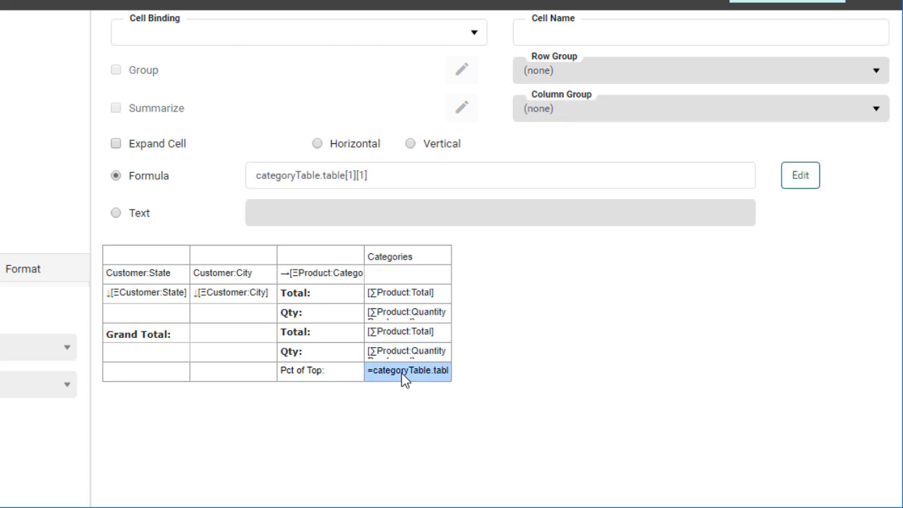
left_click(801, 176)
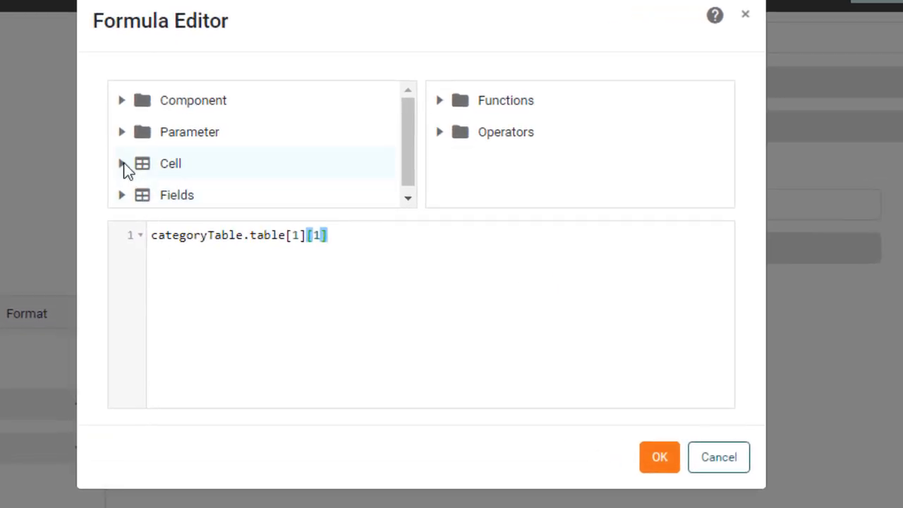
left_click(122, 163)
scroll(180, 138, "down", 1)
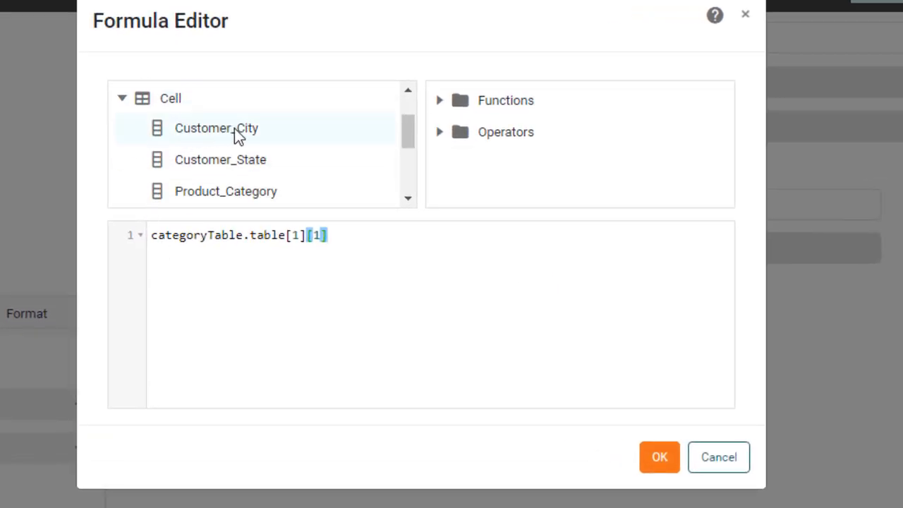
scroll(234, 128, "down", 5)
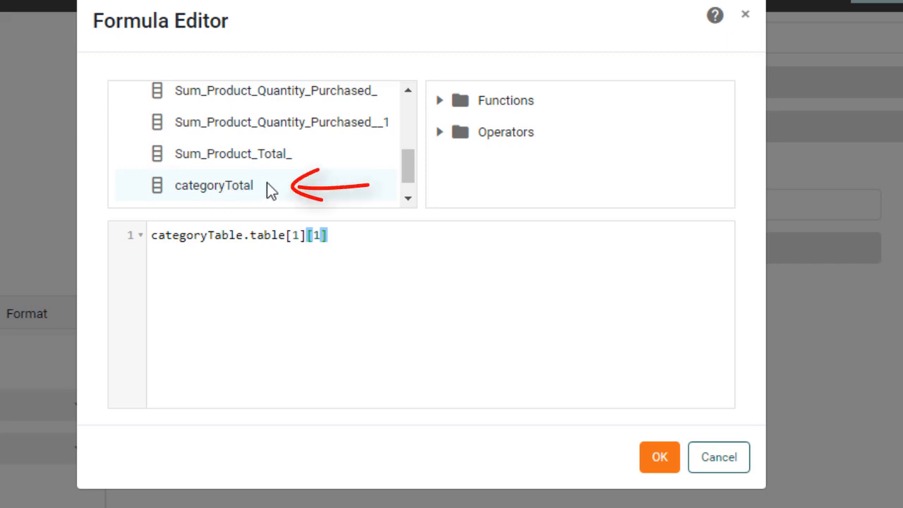
left_click(151, 235)
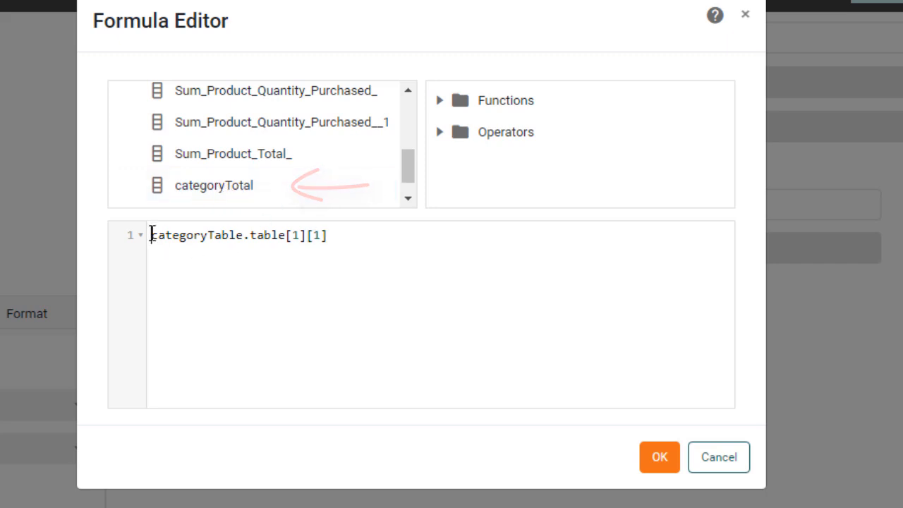
double_click(227, 194)
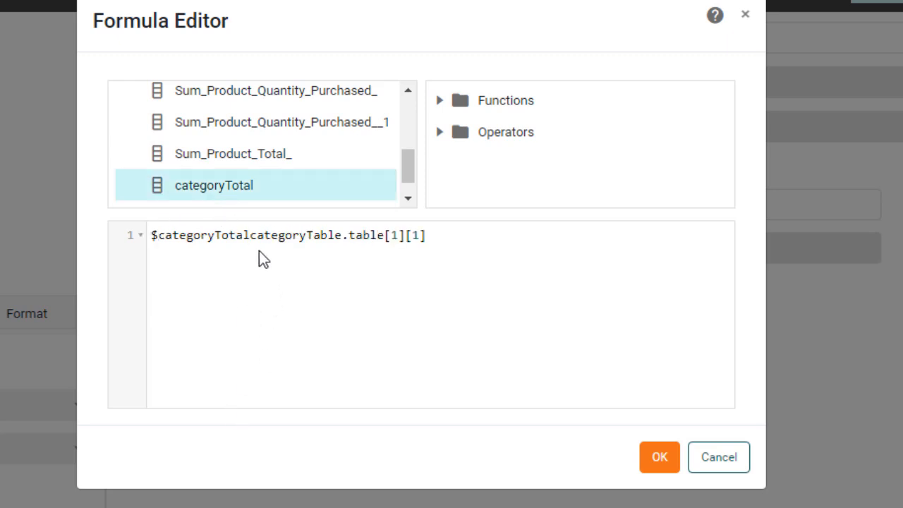
type("/")
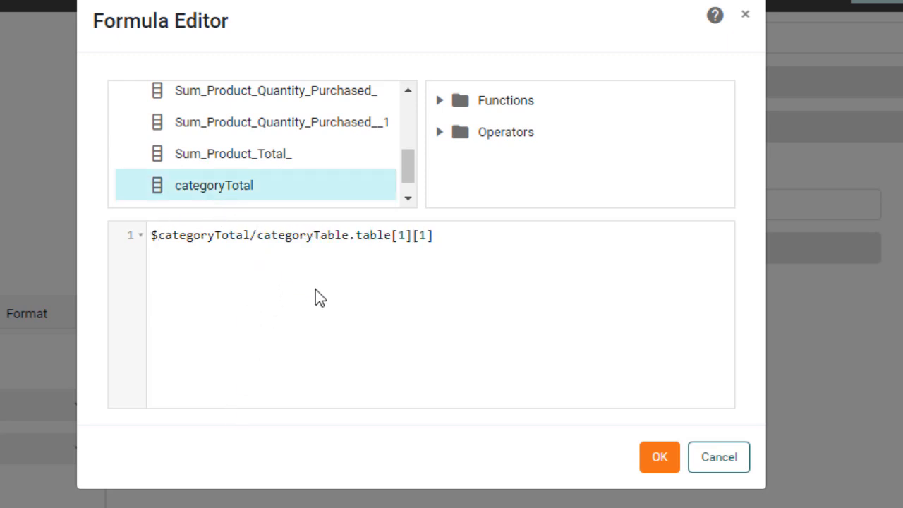
- Review the formula's numerator $categoryTotal and its denominator categoryTable.table[1][1]
left_click_drag(257, 232, 437, 237)
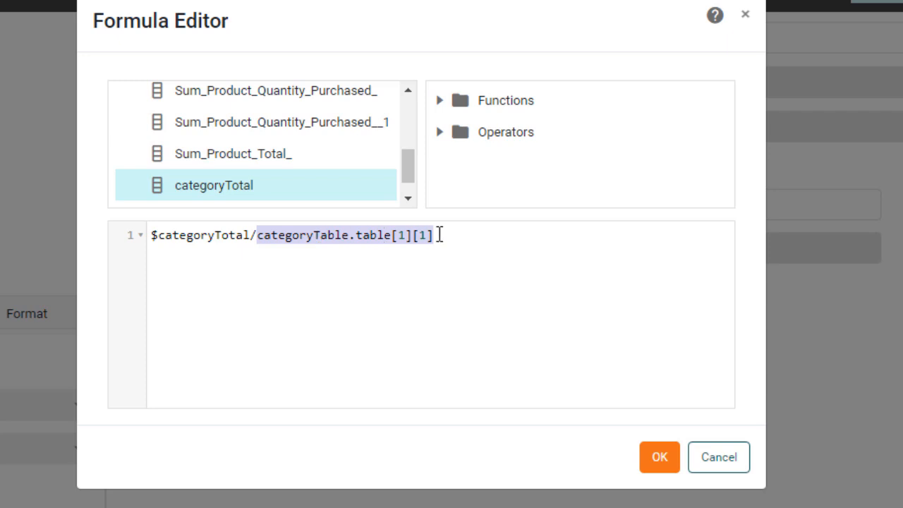
left_click(387, 336)
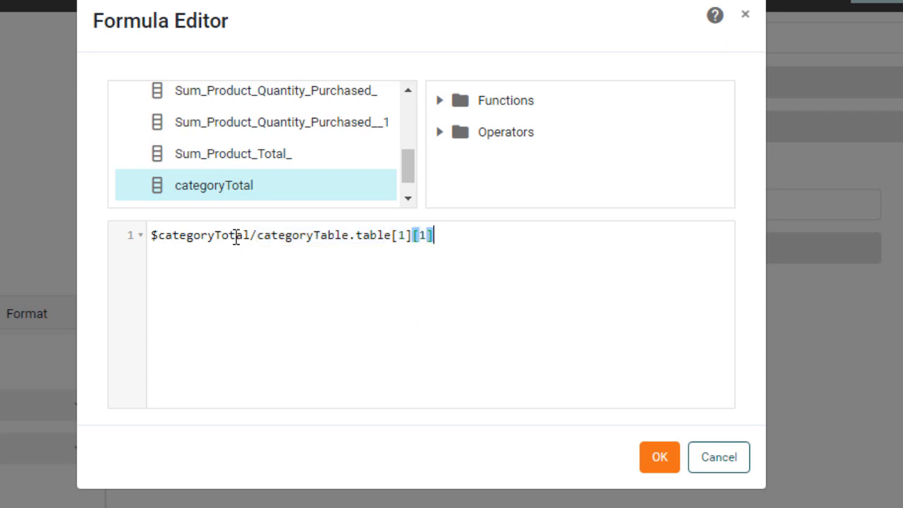
left_click(158, 234)
left_click_drag(250, 236, 148, 244)
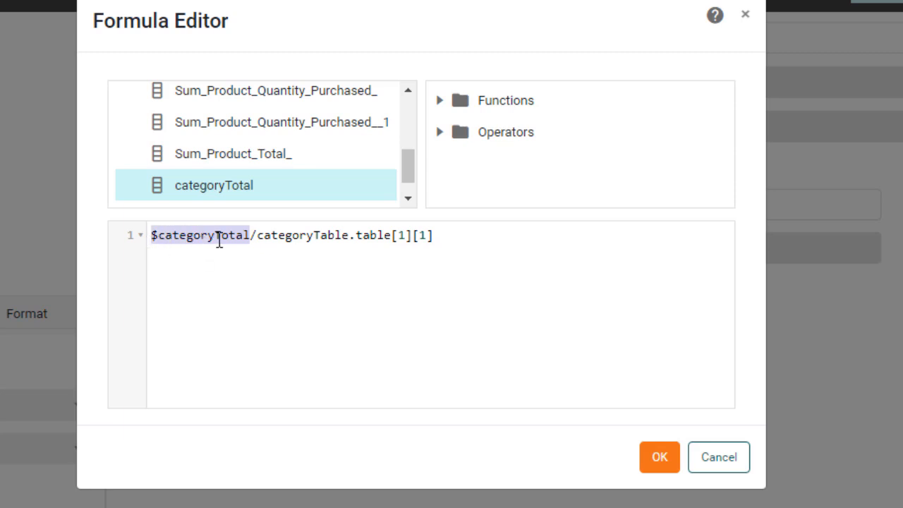
left_click_drag(258, 237, 454, 238)
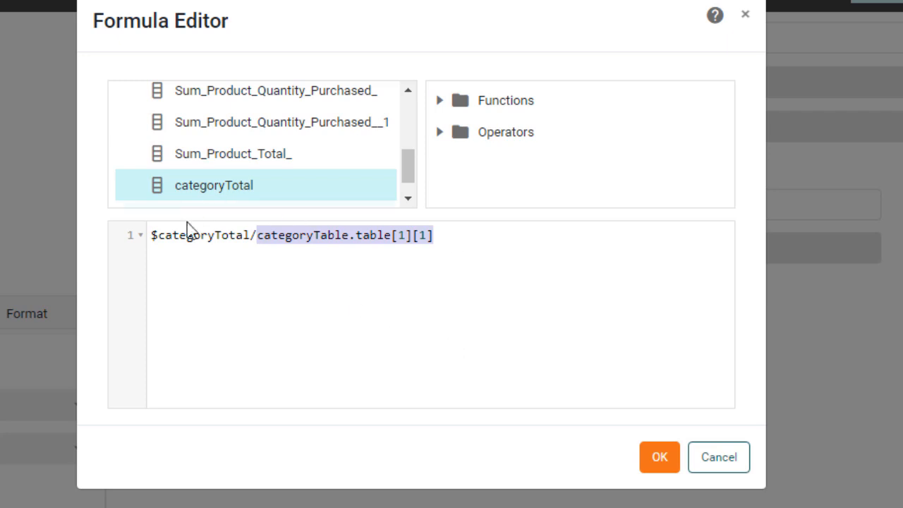
left_click(354, 297)
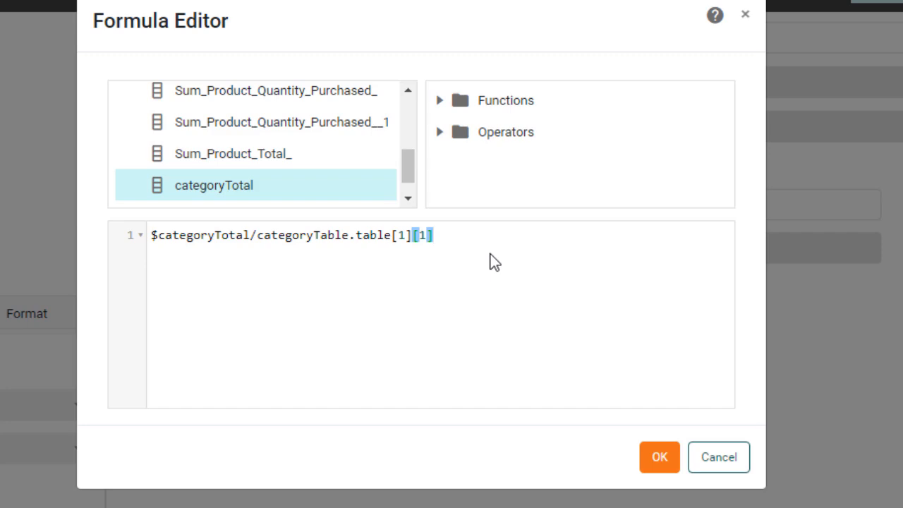
- Accept the Pct of Top cell's formula and finish editing the crosstab to return to the dashboard
left_click(649, 405)
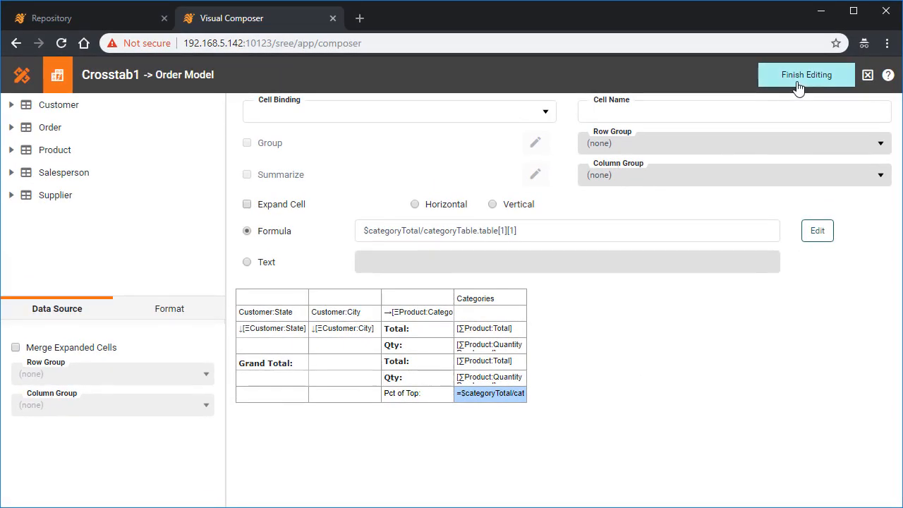
left_click(804, 78)
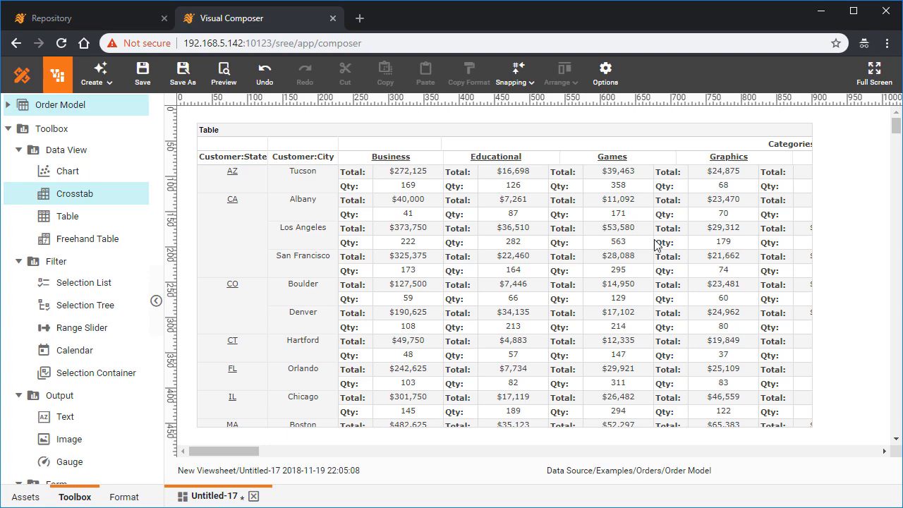
scroll(650, 257, "down", 5)
scroll(648, 255, "down", 4)
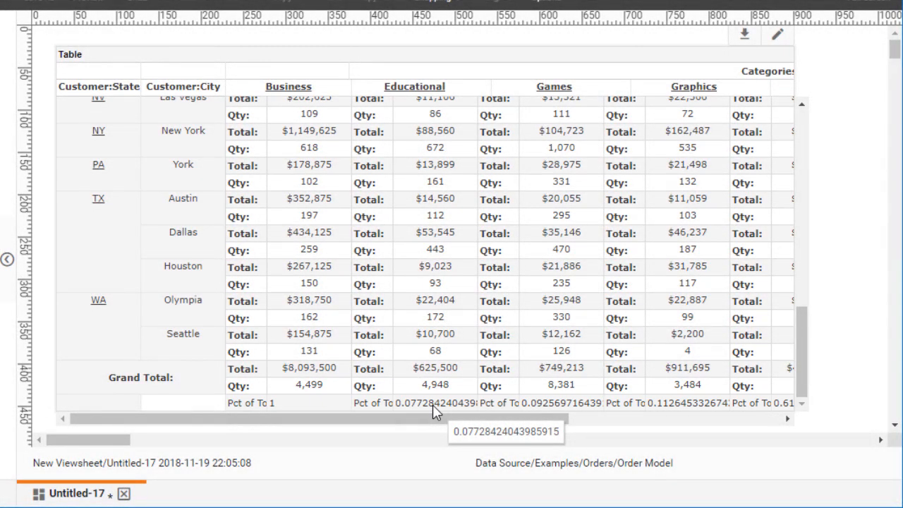
- Apply the Percent format to the Pct of Top value cell in the grand total
left_click(293, 403)
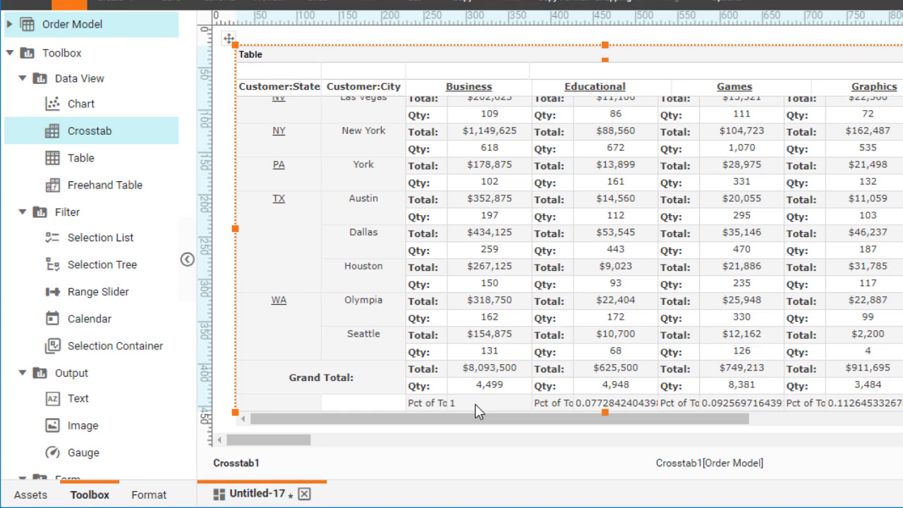
left_click(478, 404)
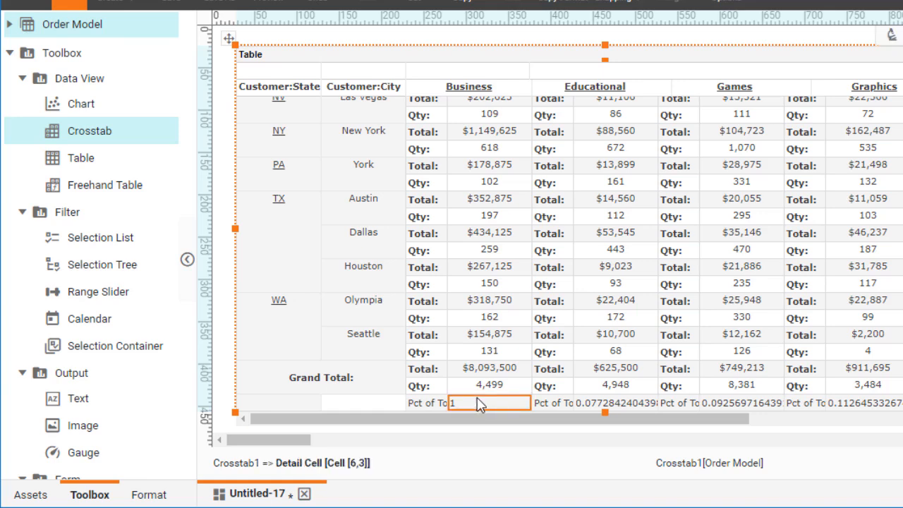
left_click(149, 494)
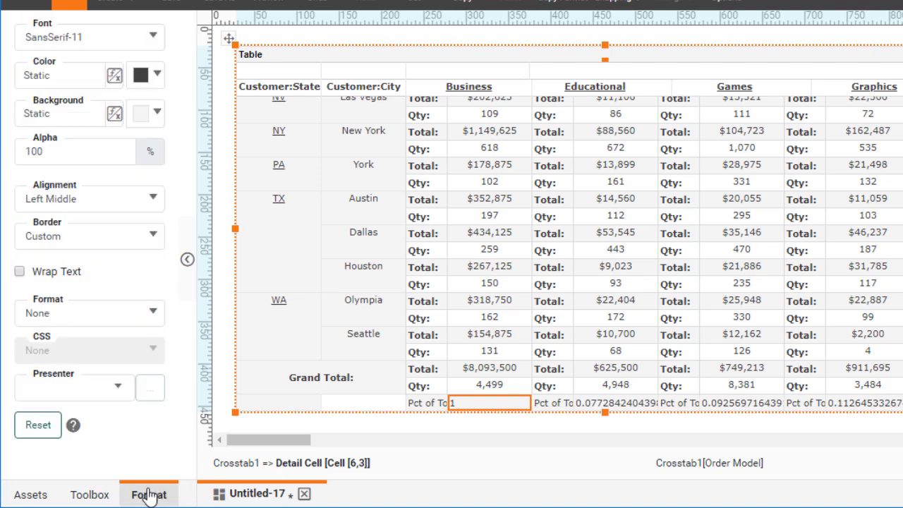
left_click(156, 314)
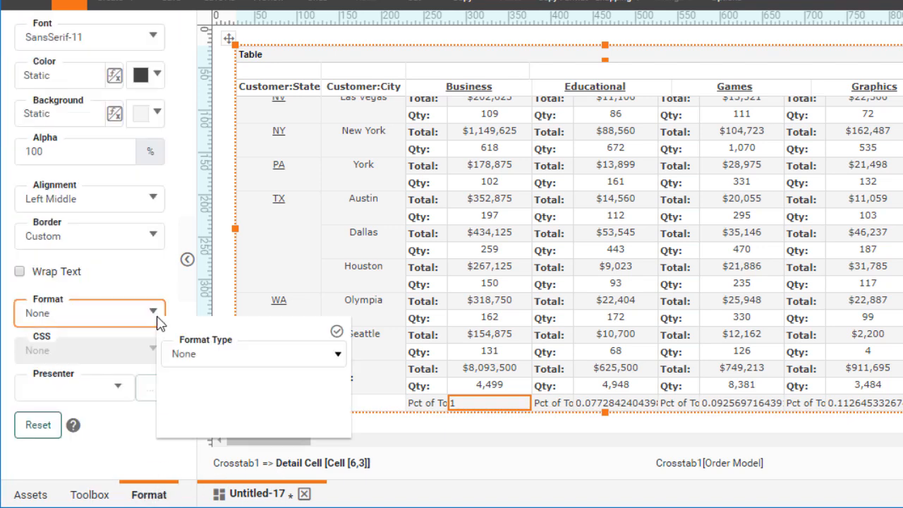
left_click(227, 355)
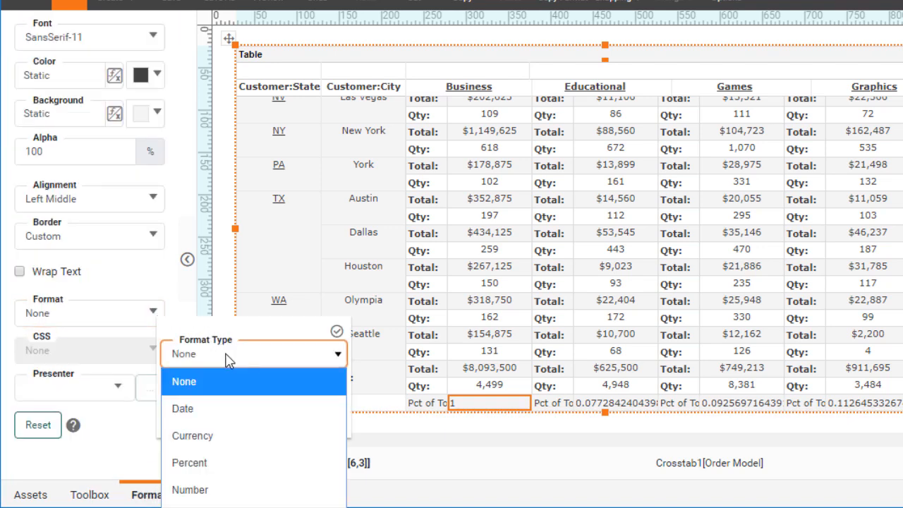
left_click(214, 457)
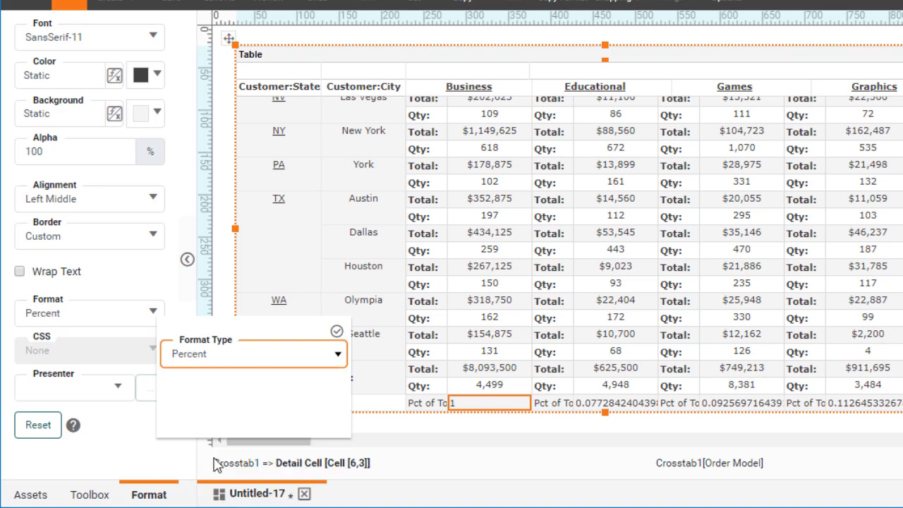
left_click(337, 331)
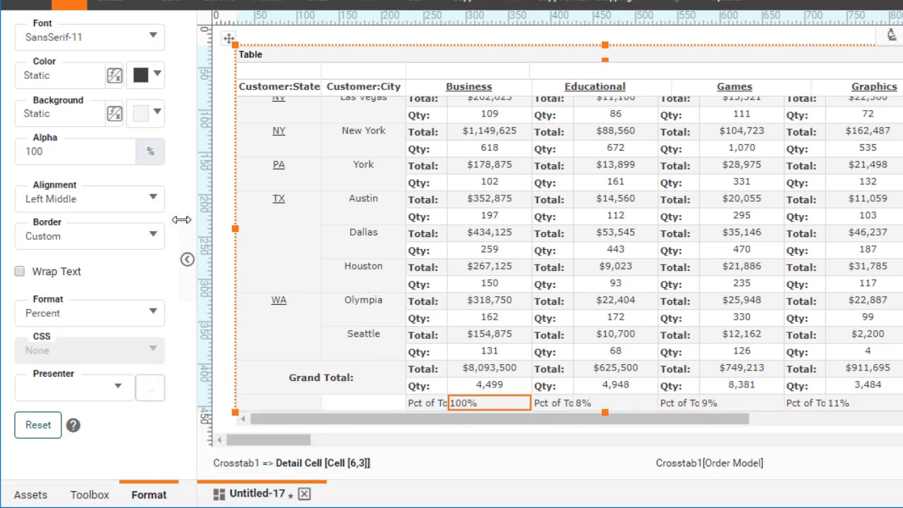
- Center the Pct of Top values horizontally within their cells
left_click(153, 199)
left_click(217, 296)
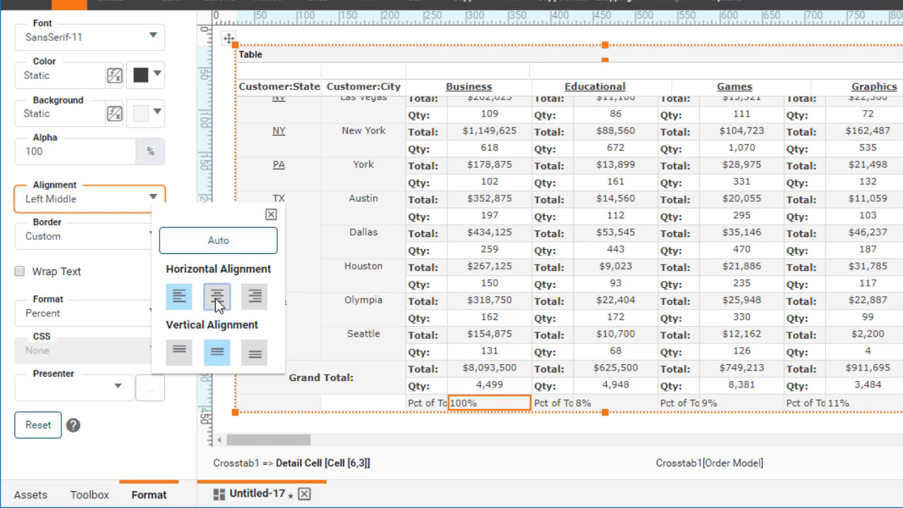
left_click(271, 215)
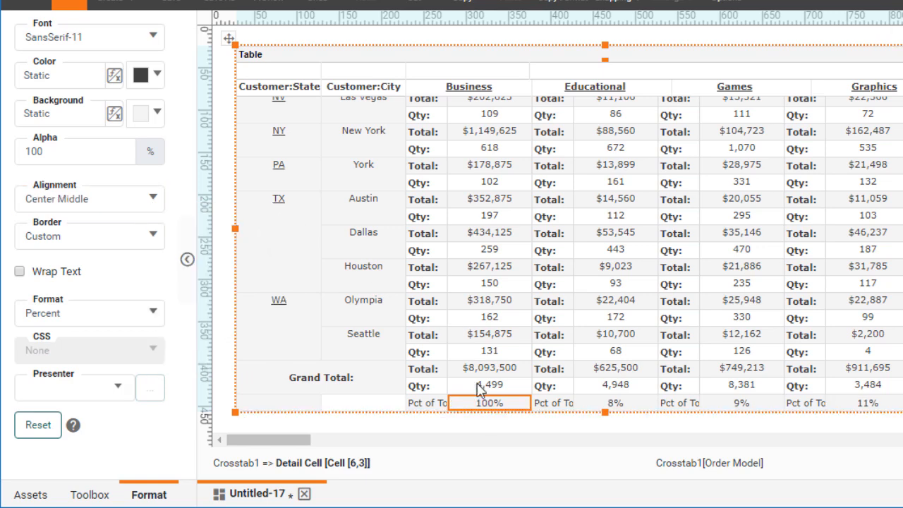
- Widen the crosstab's label column so Pct of Top: fits, and make that label bold
left_click_drag(448, 113, 464, 119)
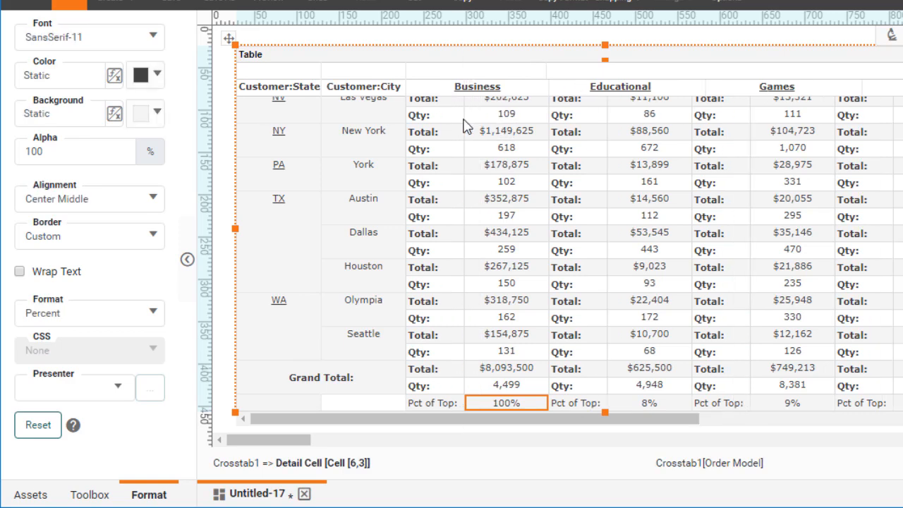
left_click(440, 406)
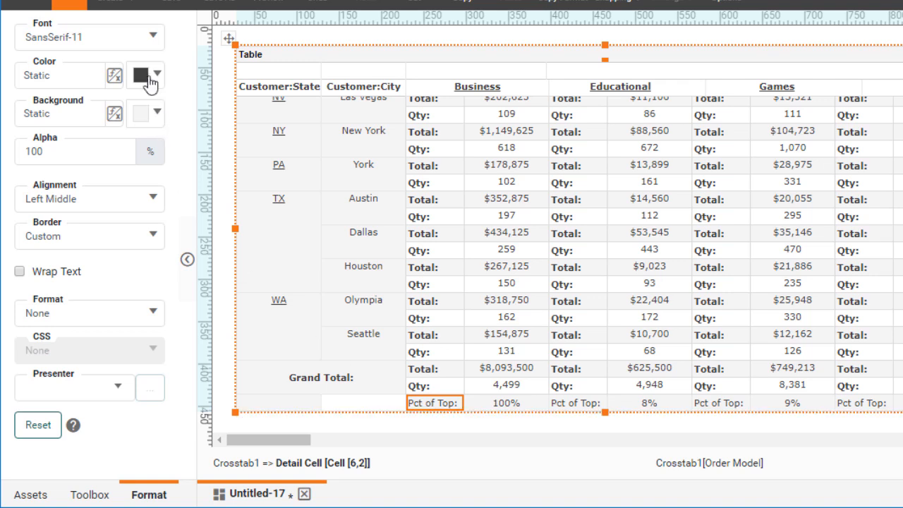
left_click(152, 37)
left_click(287, 223)
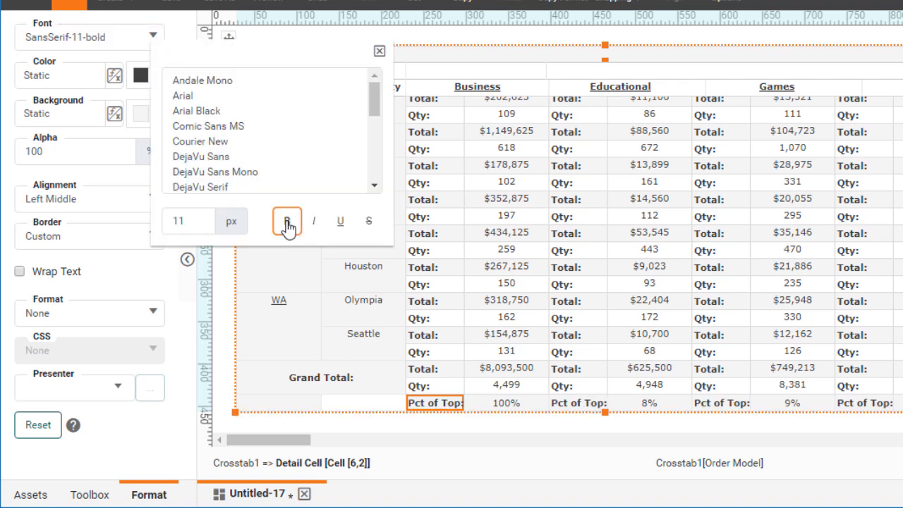
left_click(379, 53)
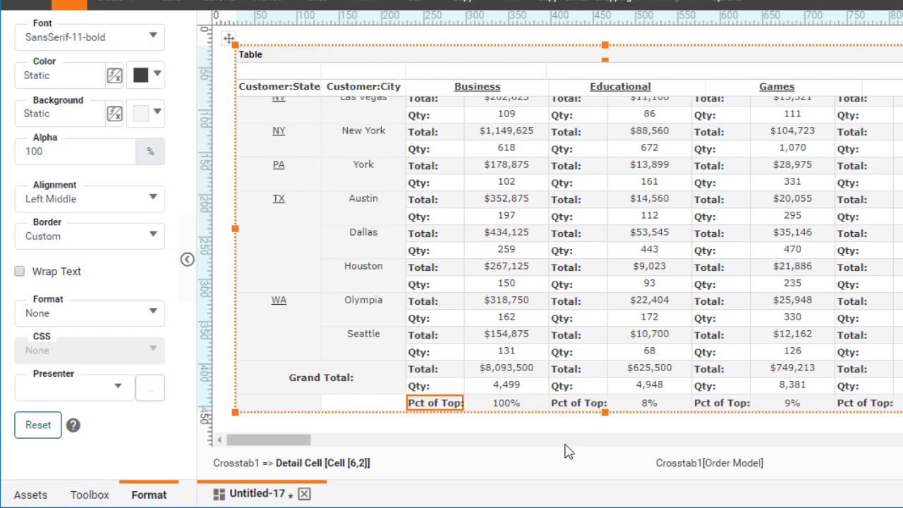
- Give the Pct of Top values a Number format with the custom pattern #,##0.00%
left_click(531, 408)
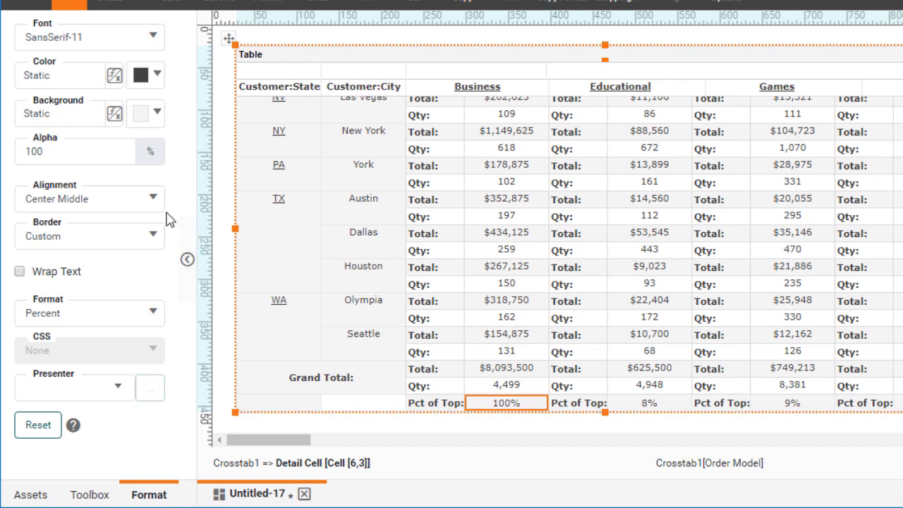
left_click(152, 312)
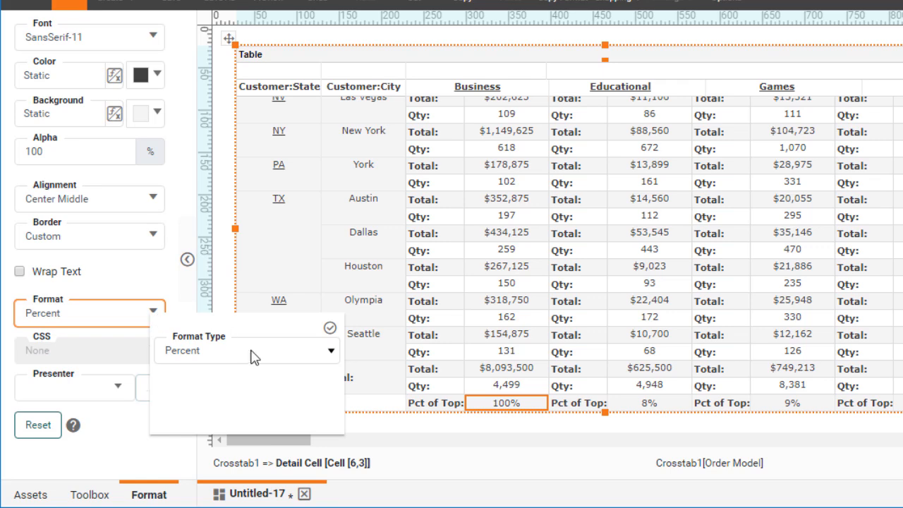
left_click(253, 356)
left_click(226, 487)
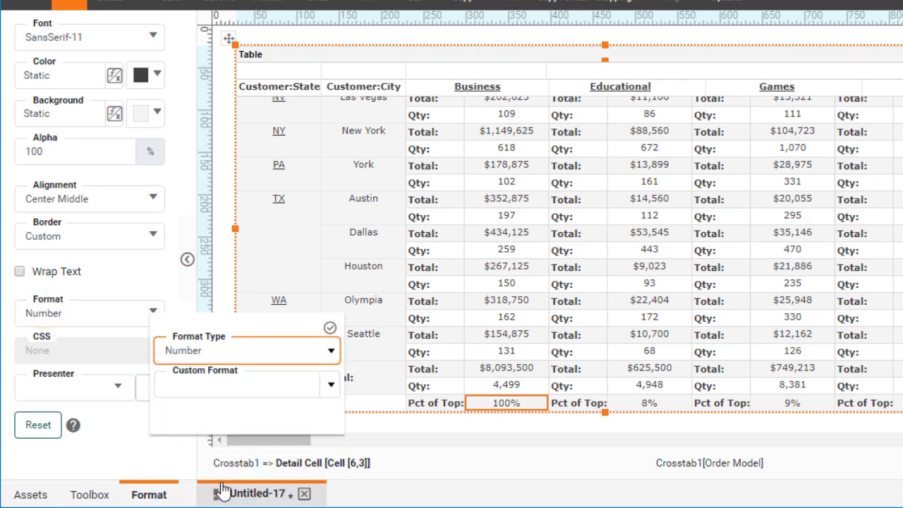
left_click(331, 386)
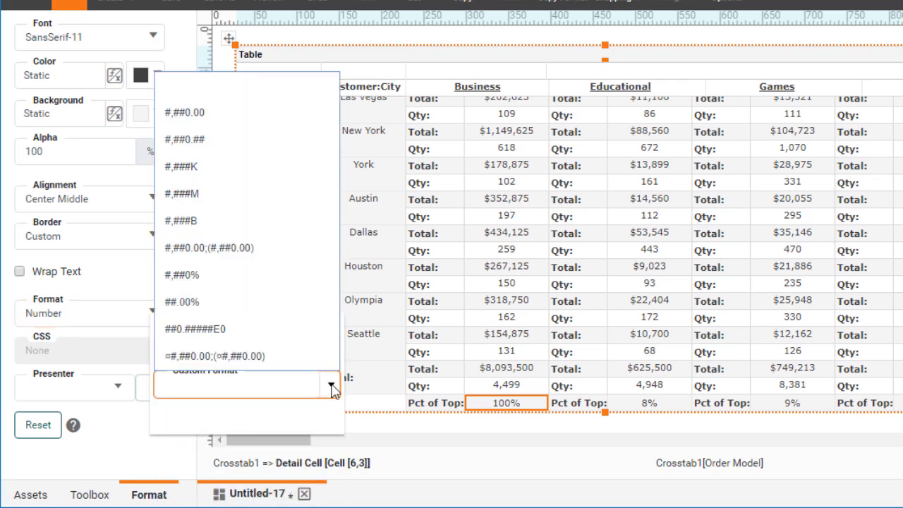
left_click(224, 125)
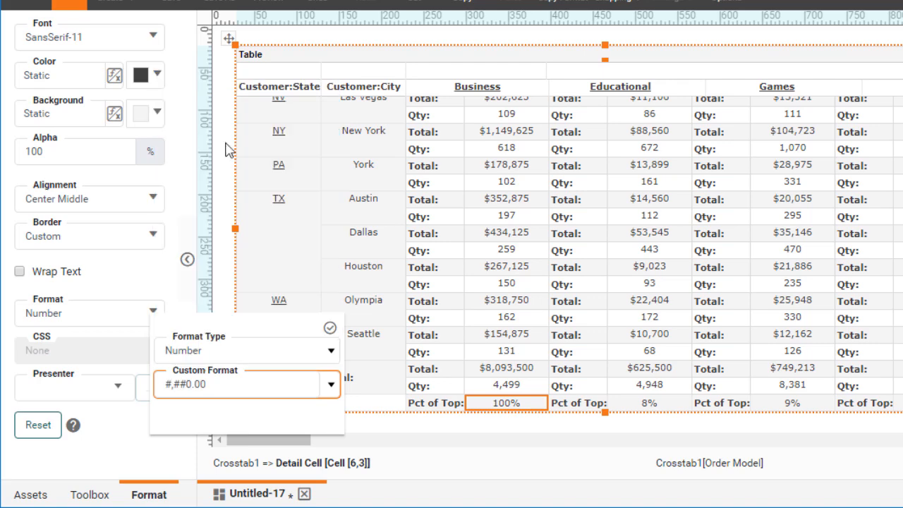
left_click(233, 384)
type("%")
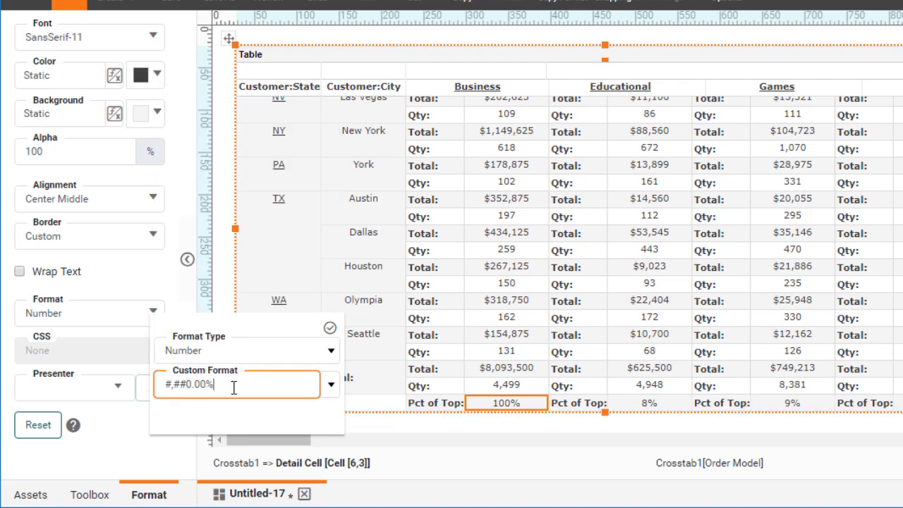
left_click(330, 328)
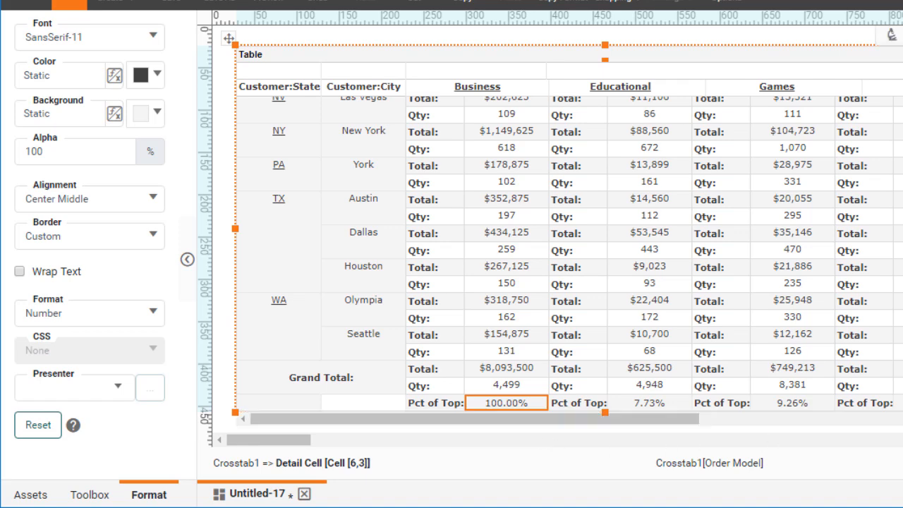
scroll(550, 233, "down", 3)
scroll(550, 232, "down", 2)
scroll(550, 232, "up", 3)
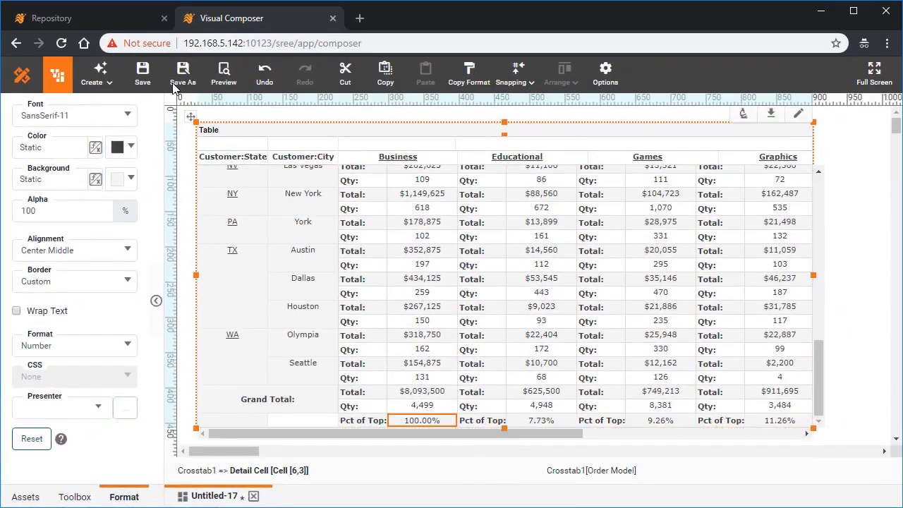
left_click(154, 39)
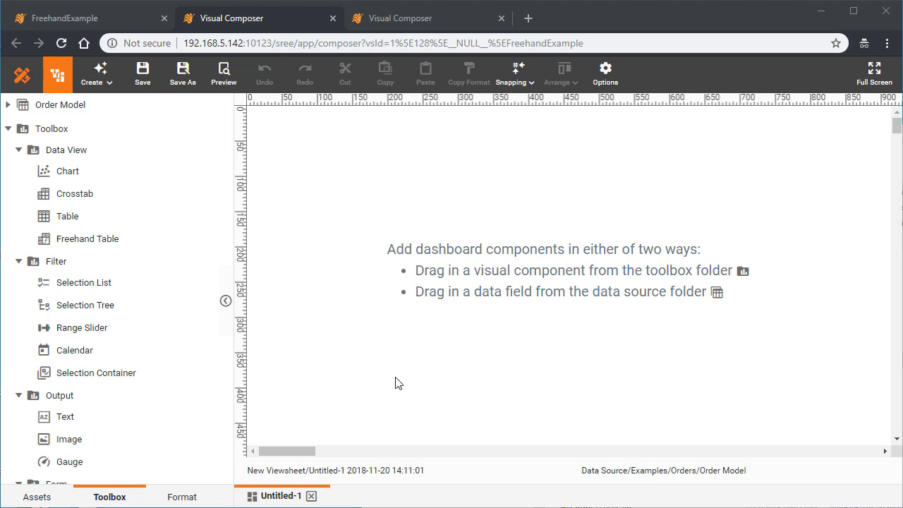
- Add a crosstab to the empty dashboard and assign Product:Category as its row field
left_click_drag(85, 195, 381, 194)
left_click(492, 248)
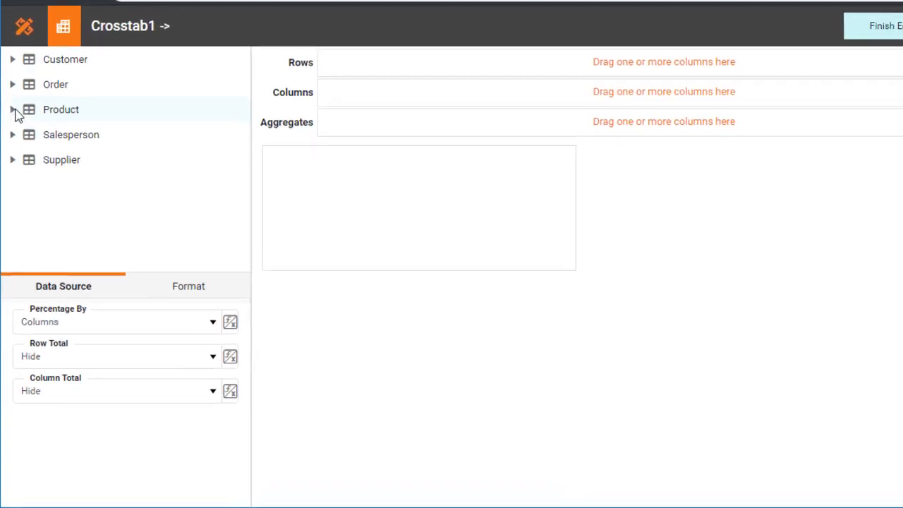
left_click(14, 111)
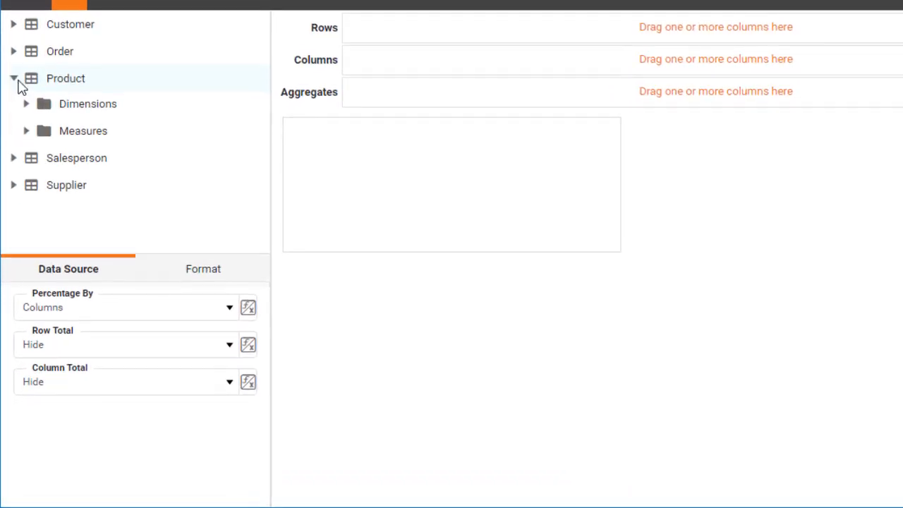
left_click(24, 134)
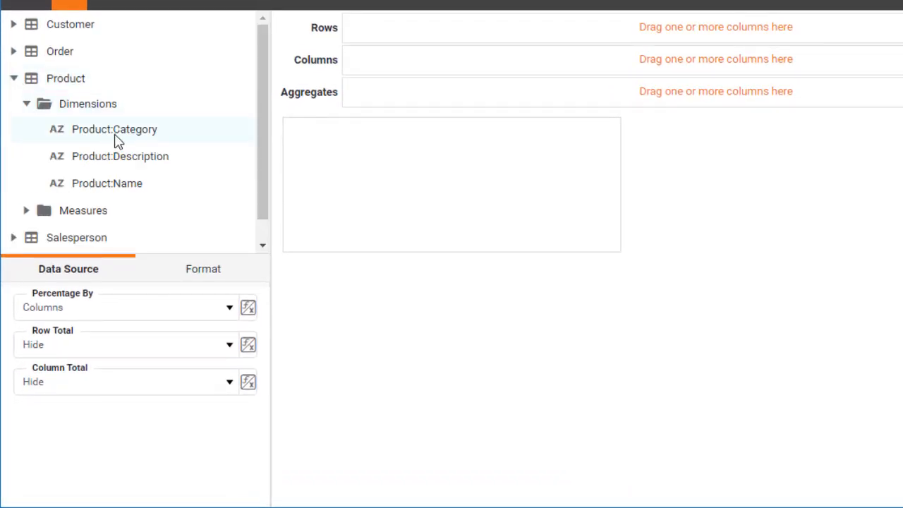
left_click_drag(116, 139, 389, 34)
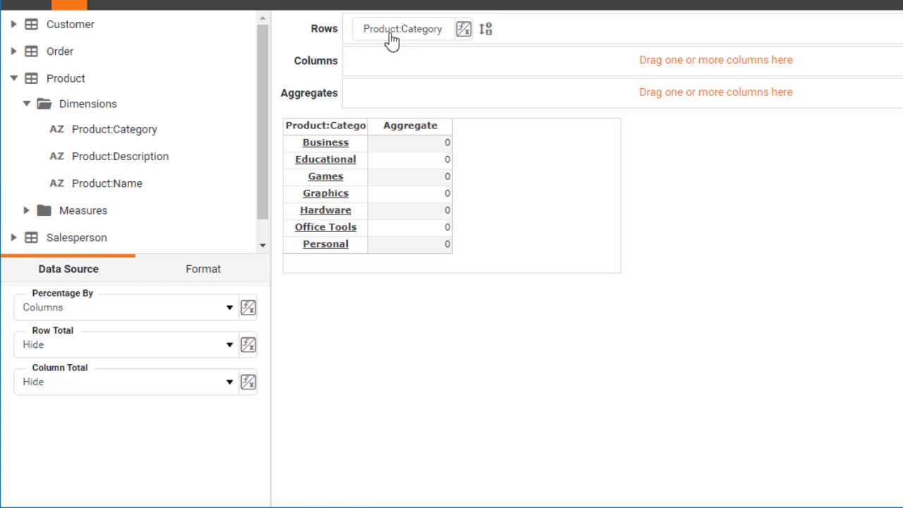
- Assign Order:Date as the crosstab's column field
left_click(15, 51)
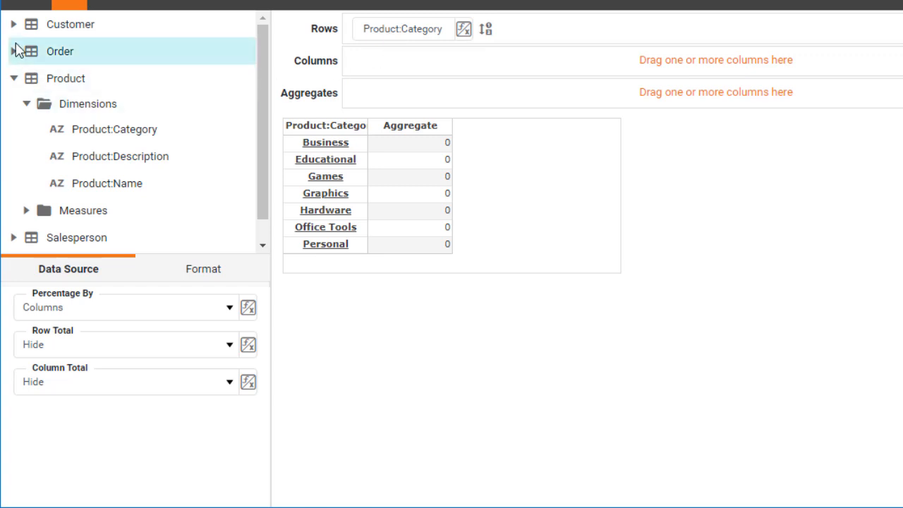
left_click(28, 78)
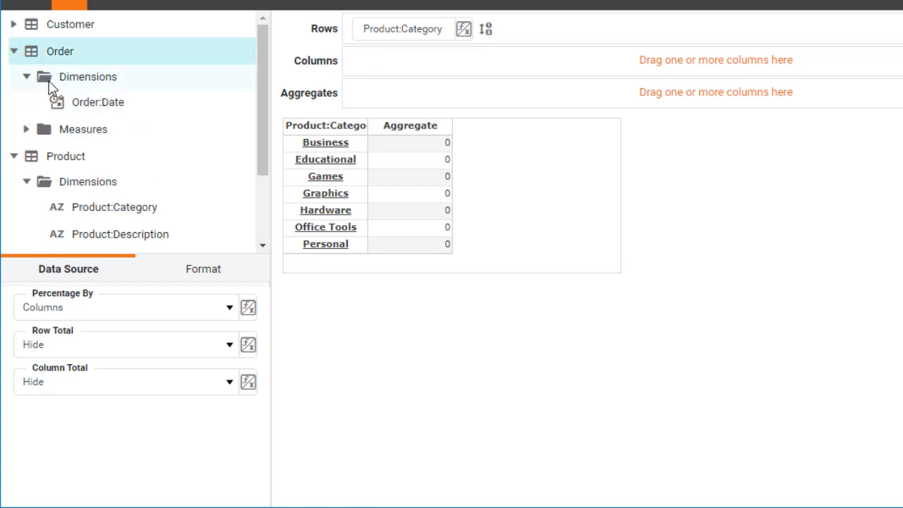
left_click_drag(96, 107, 473, 62)
- Add the Product:Total measure to the crosstab as its aggregate
scroll(159, 170, "down", 3)
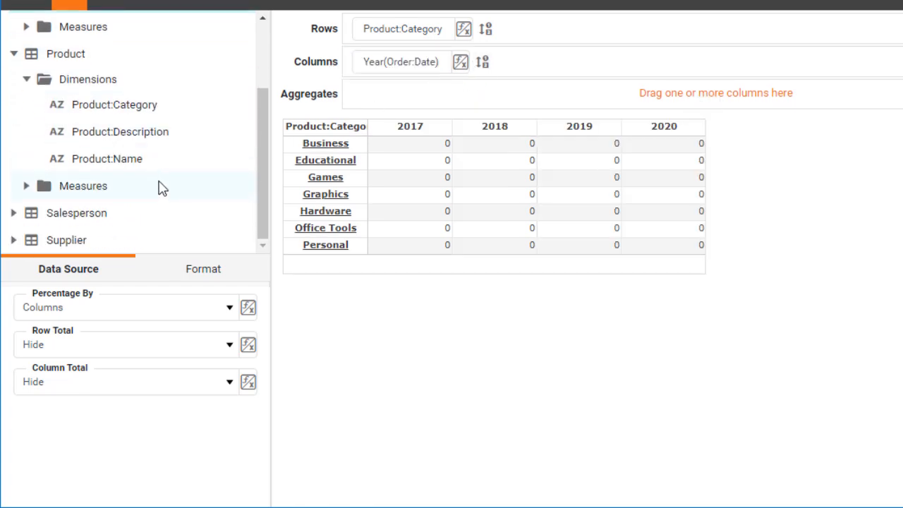
left_click(27, 186)
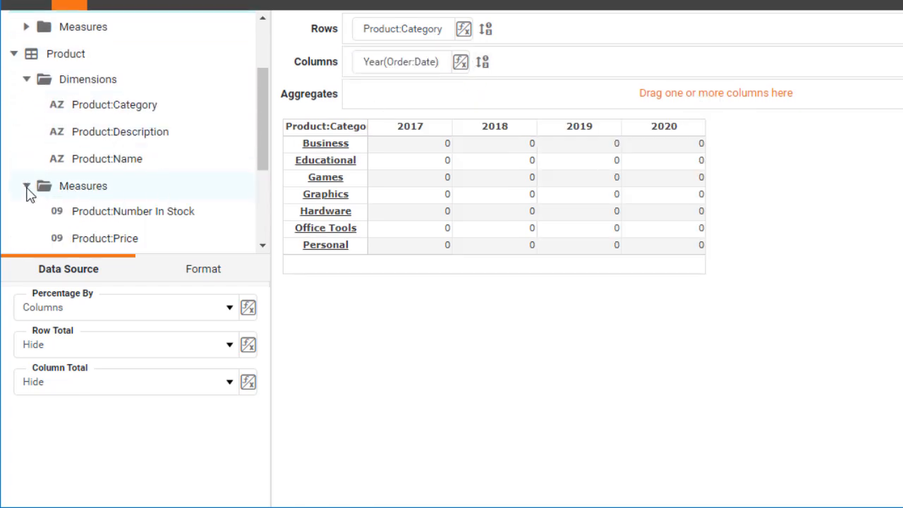
scroll(169, 210, "down", 5)
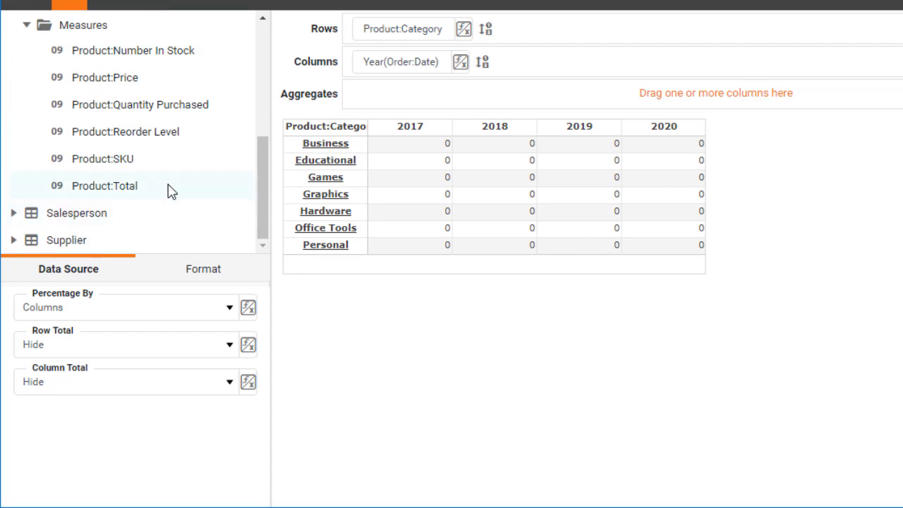
left_click_drag(169, 191, 432, 101)
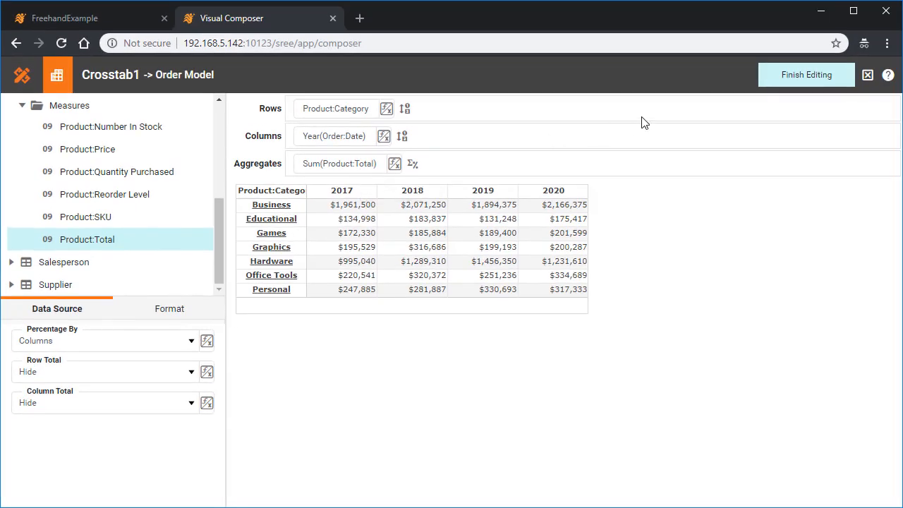
- Finish editing the crosstab and enlarge it on the dashboard to fit all year columns and category rows
left_click(767, 82)
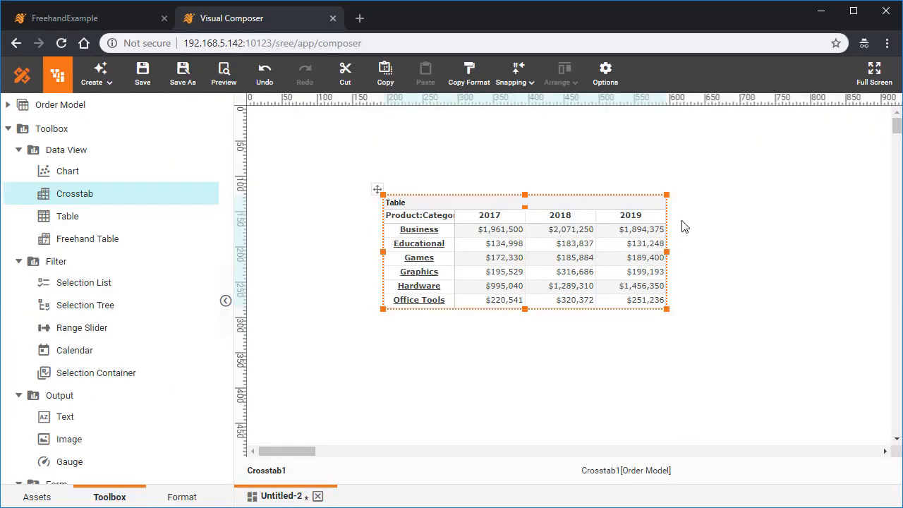
left_click_drag(669, 251, 743, 243)
left_click_drag(562, 311, 569, 355)
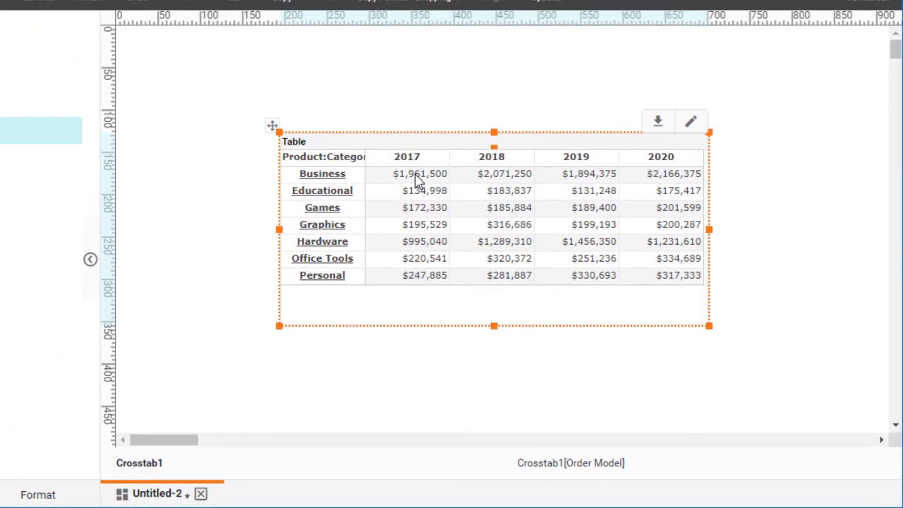
mouse_move(417, 181)
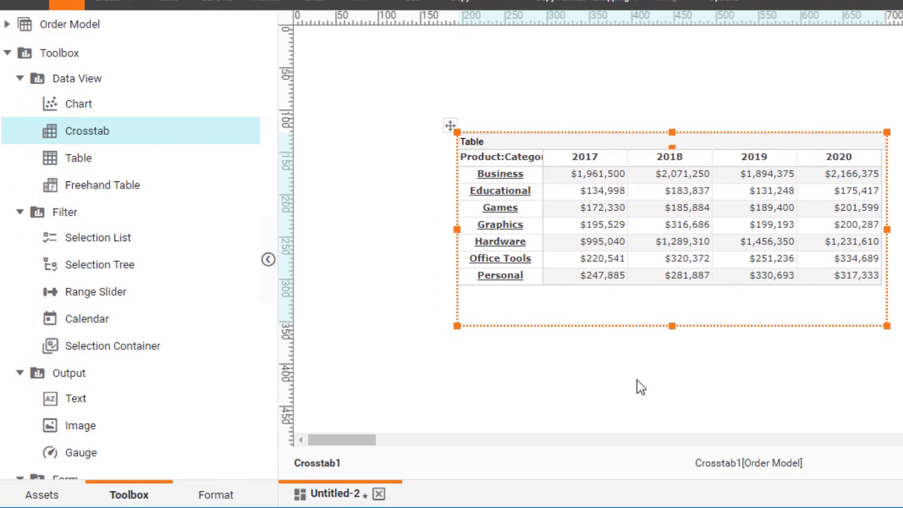
- Add a form slider above the crosstab and set its maximum to .2 and its increment to .01
scroll(198, 399, "down", 5)
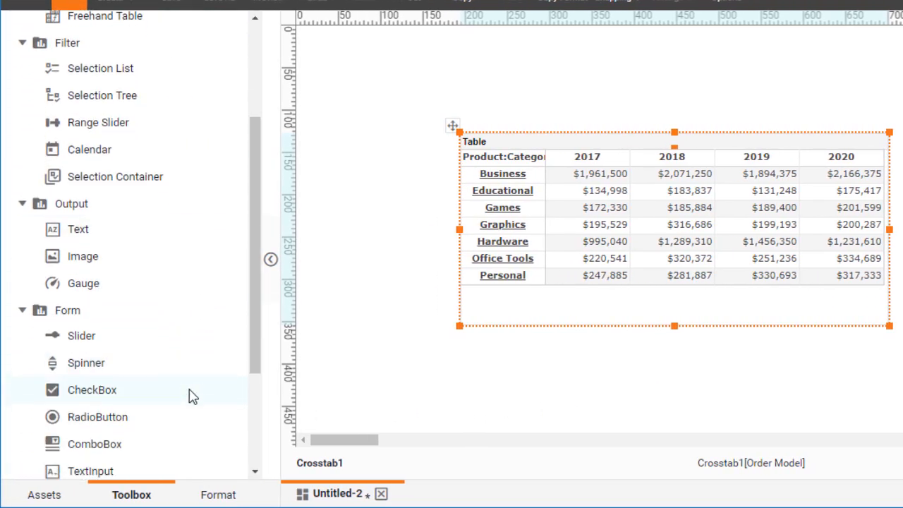
left_click_drag(129, 338, 561, 58)
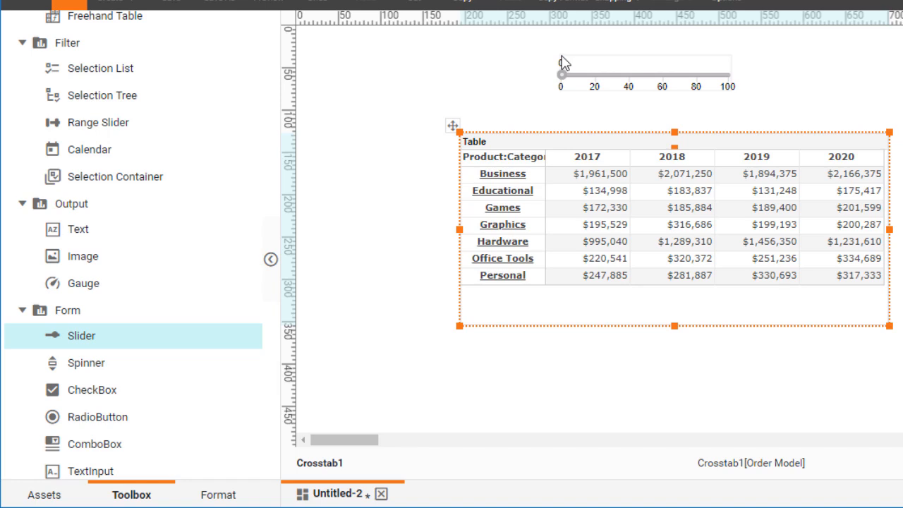
right_click(642, 80)
left_click(675, 106)
left_click(354, 299)
key("BackSpace")
key("BackSpace")
key("BackSpace")
type(".2")
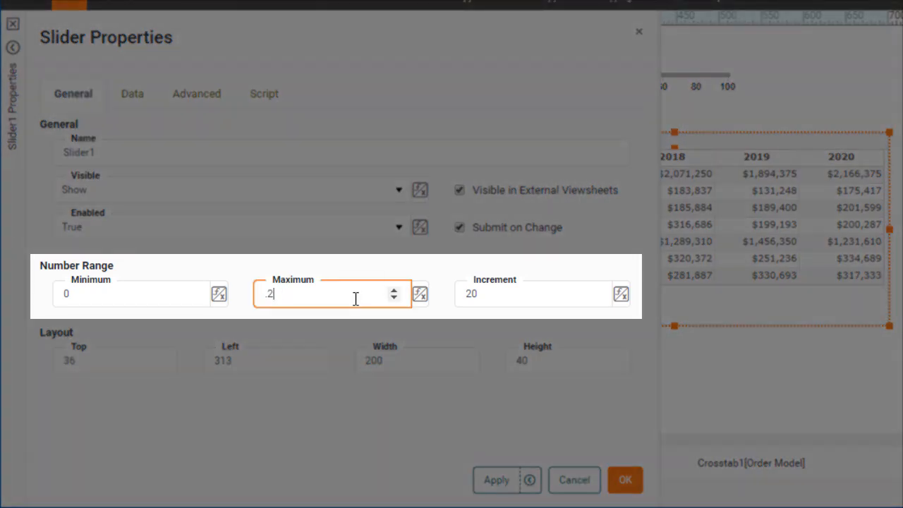
left_click(493, 293)
left_click_drag(492, 293, 458, 294)
type(".01")
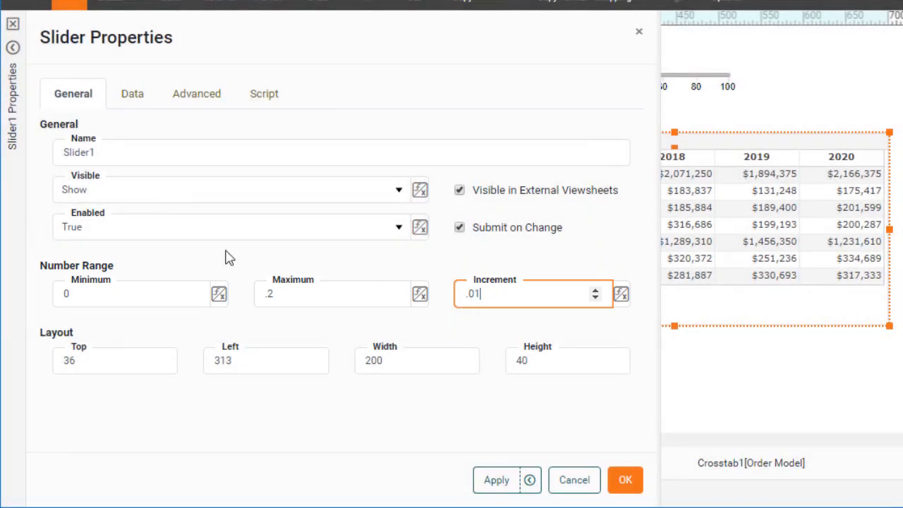
- Rename the slider discountRate and apply its properties
double_click(109, 153)
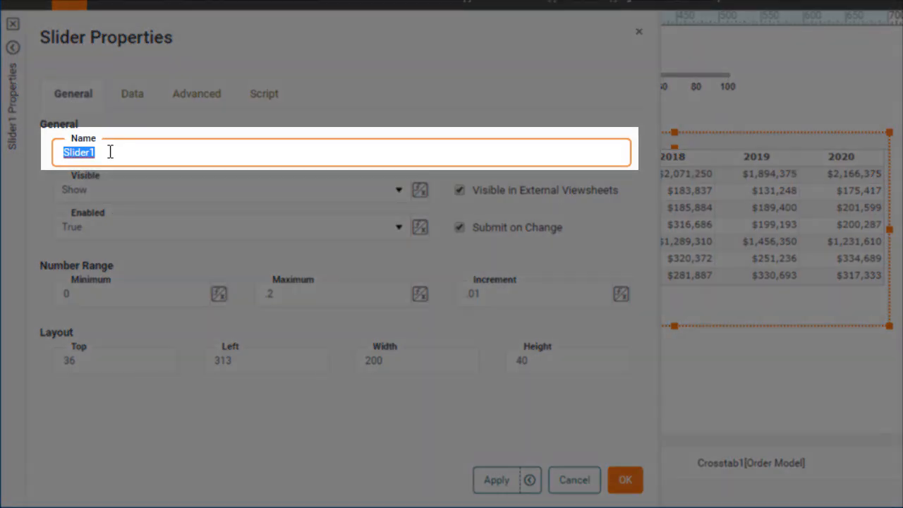
type("discountRate")
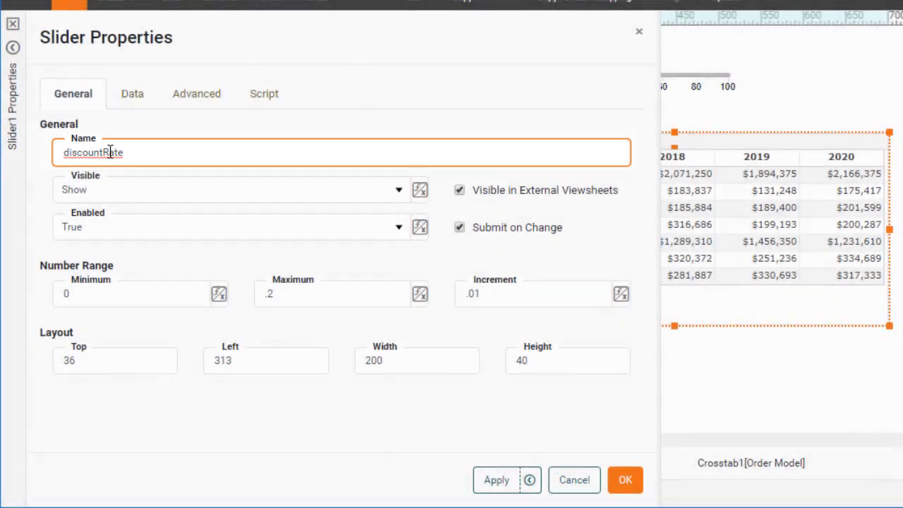
left_click(621, 486)
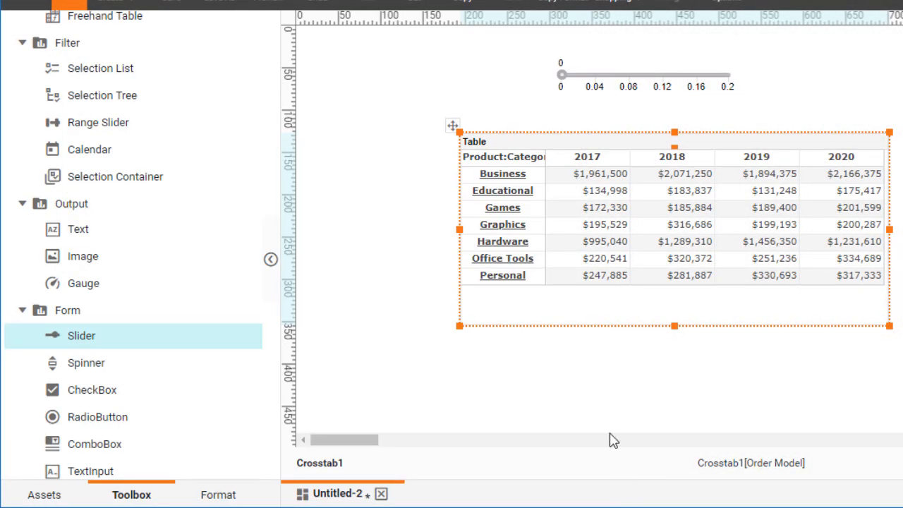
- Set the discountRate slider to 0.09 and format its values as Percent
mouse_move(652, 199)
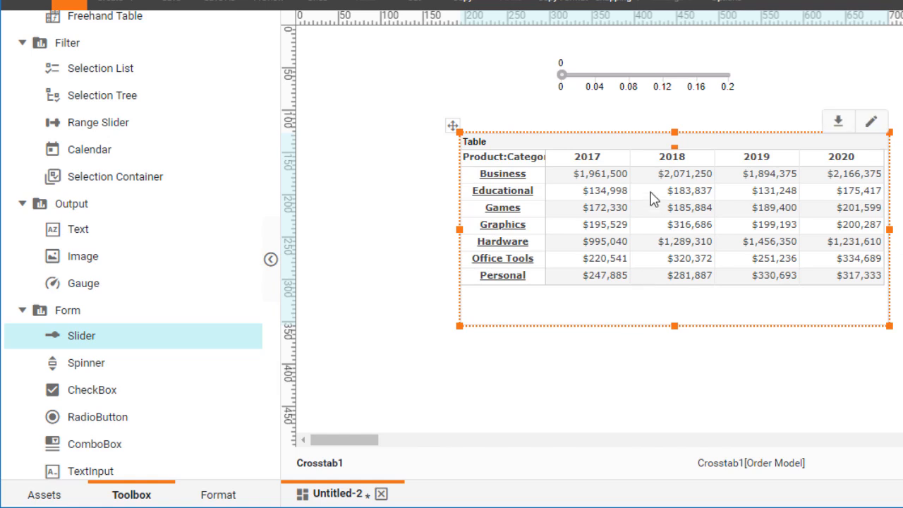
left_click(637, 76)
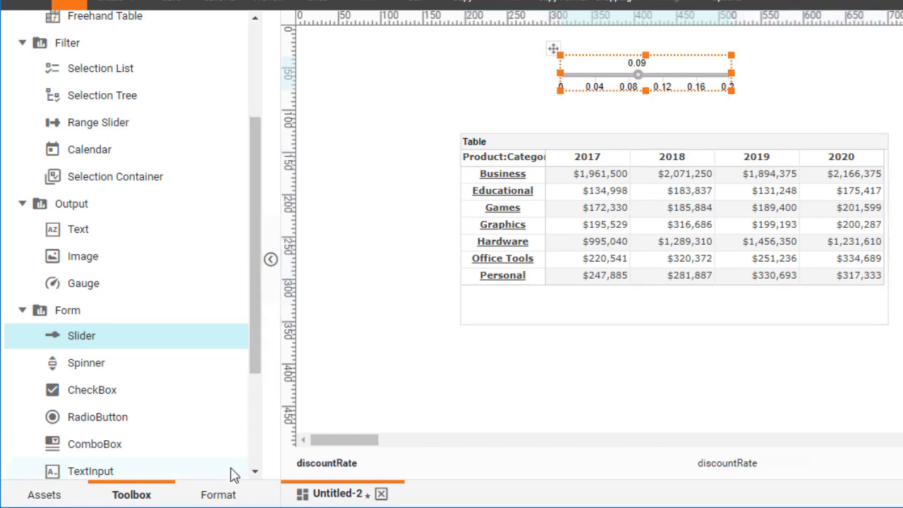
left_click(220, 494)
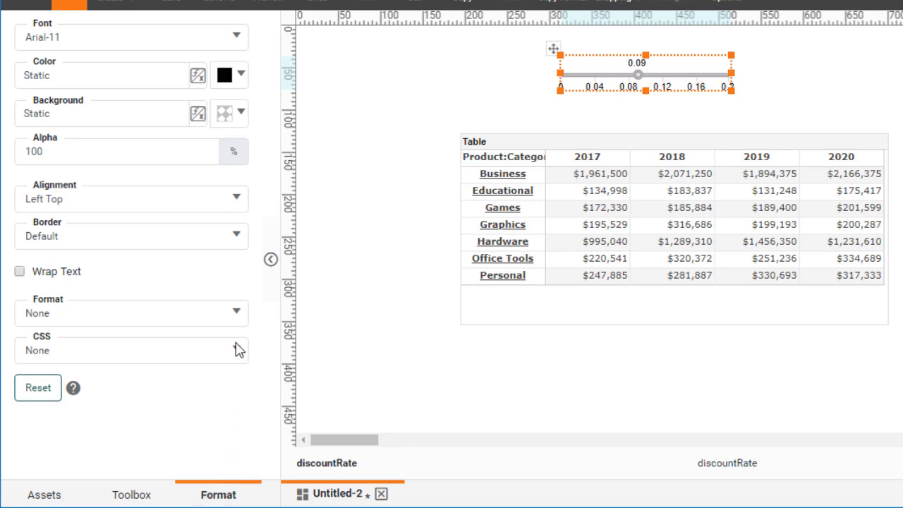
left_click(233, 314)
left_click(291, 352)
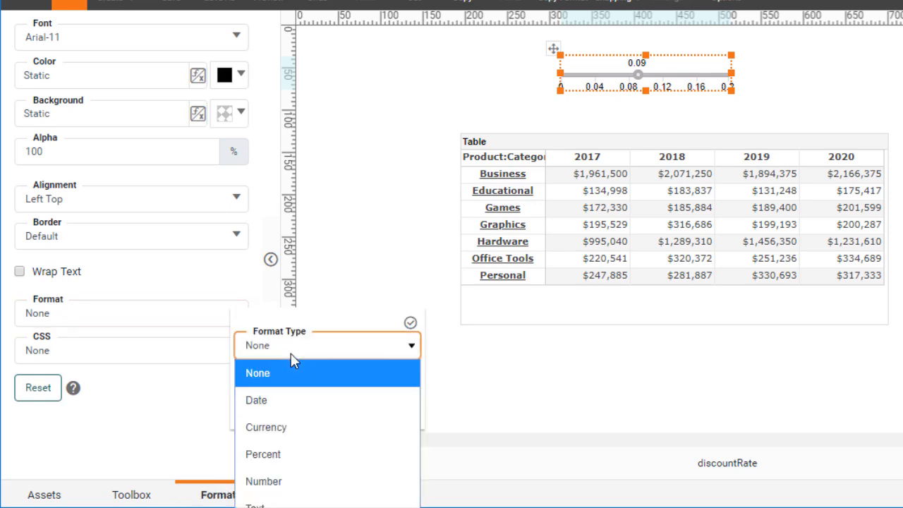
left_click(295, 452)
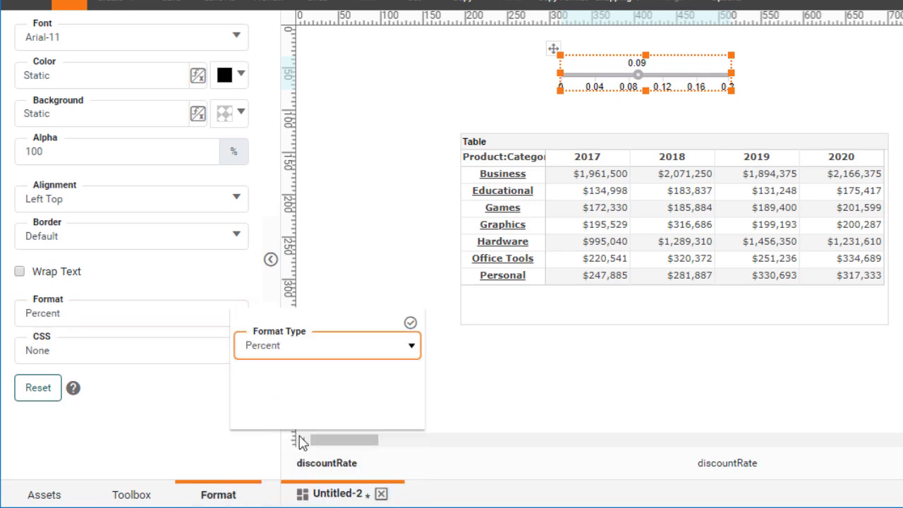
left_click(410, 323)
left_click(412, 327)
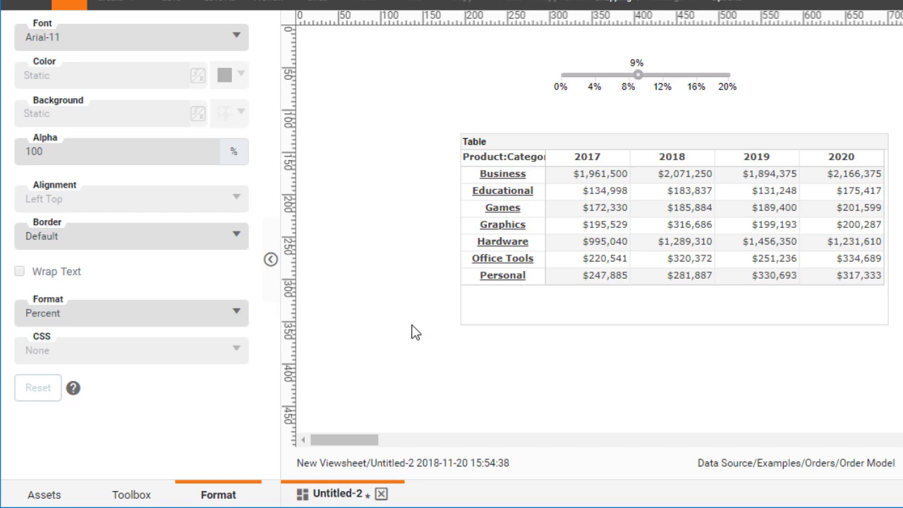
- Convert the crosstab to a freehand table and open it for editing
right_click(672, 148)
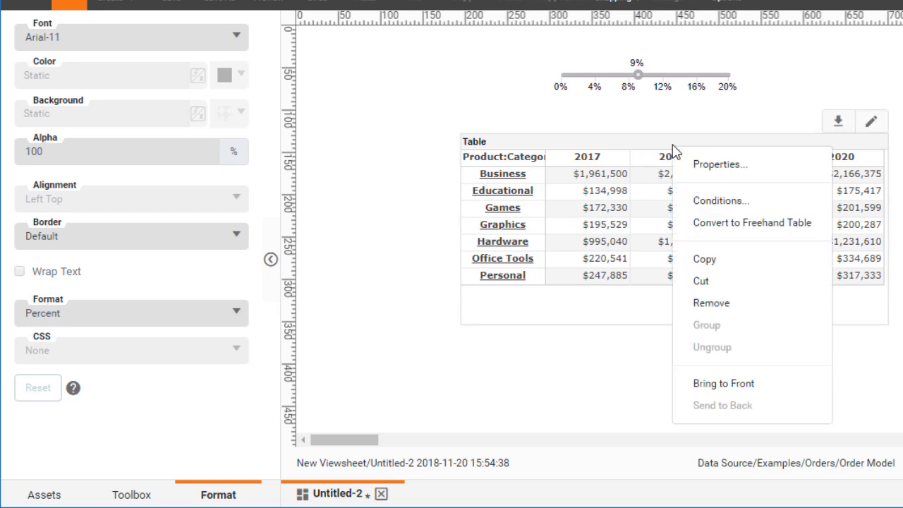
left_click(810, 226)
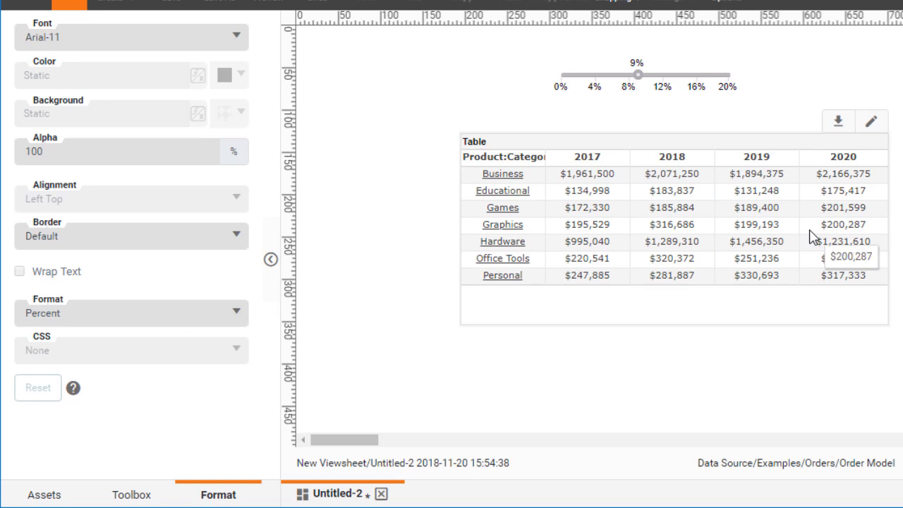
left_click(871, 122)
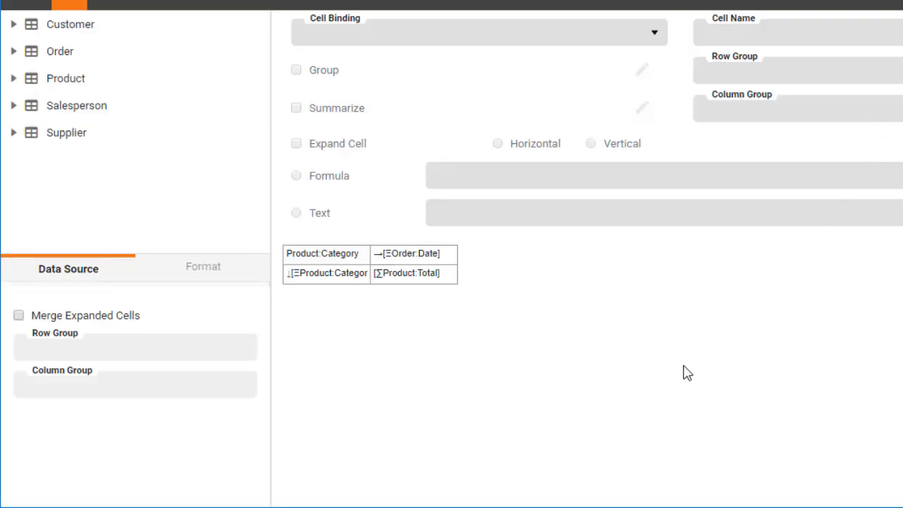
- Append a row below the Product:Total row and select its cell under Product:Total
left_click(416, 281)
right_click(417, 283)
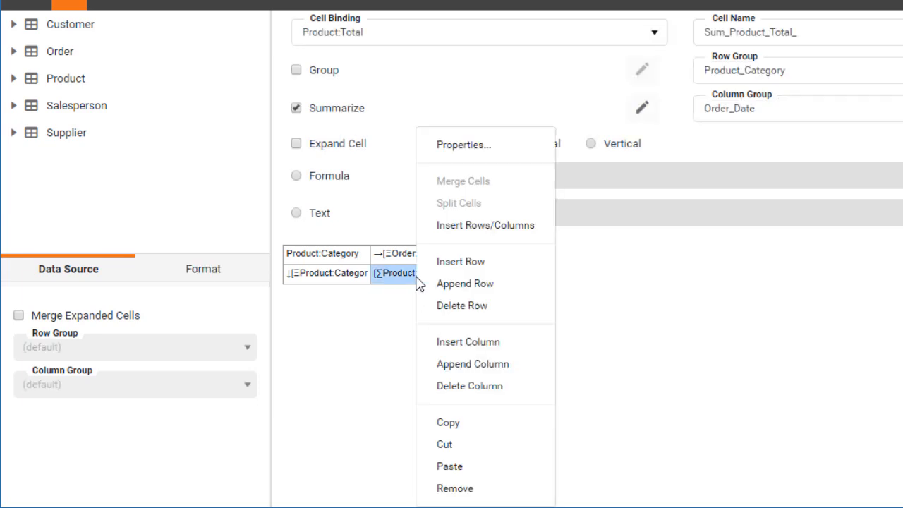
left_click(456, 283)
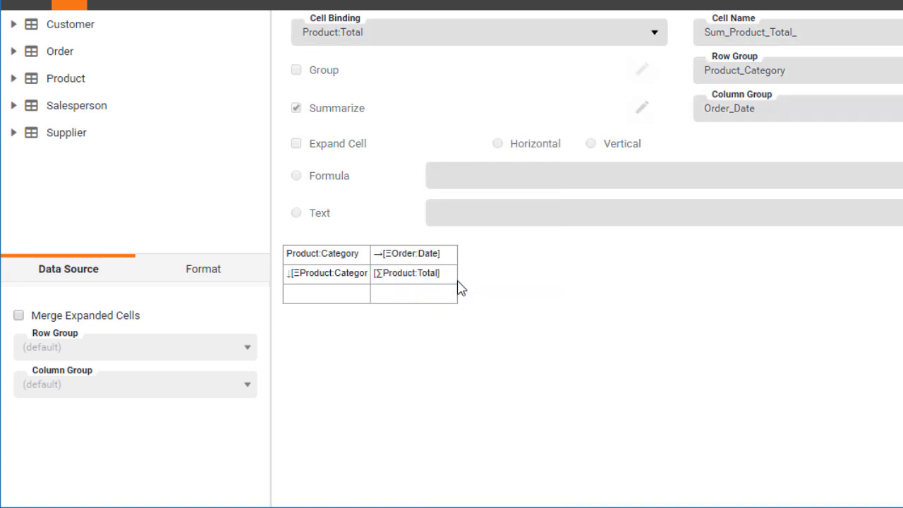
left_click(428, 305)
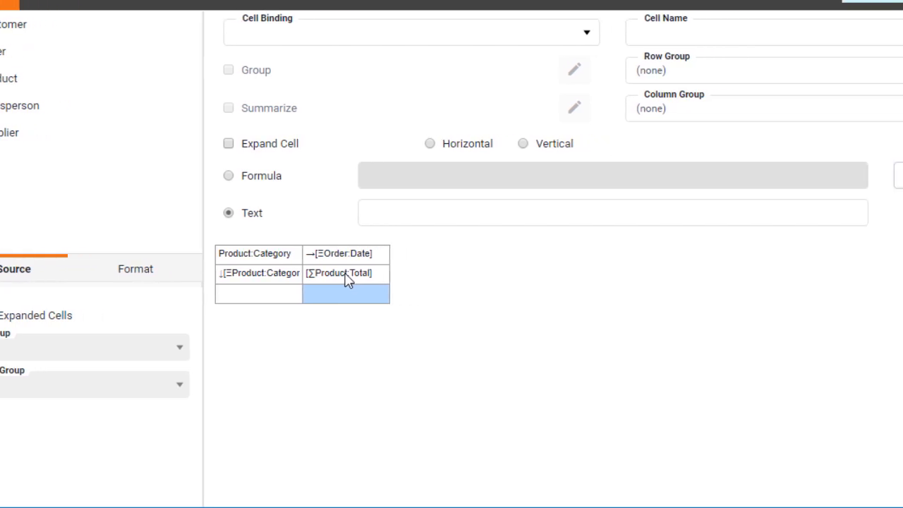
- Change the cell name of the summarized Product:Total cell to total
left_click(415, 280)
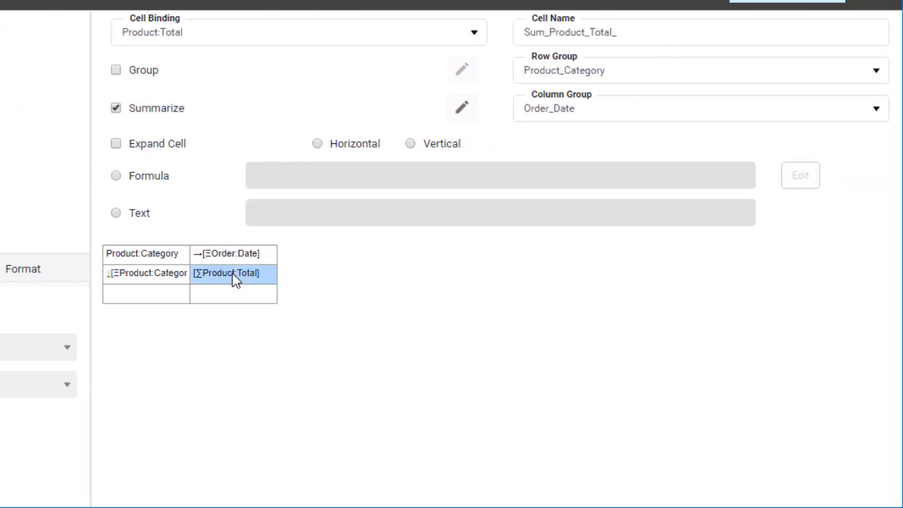
left_click(564, 32)
double_click(564, 32)
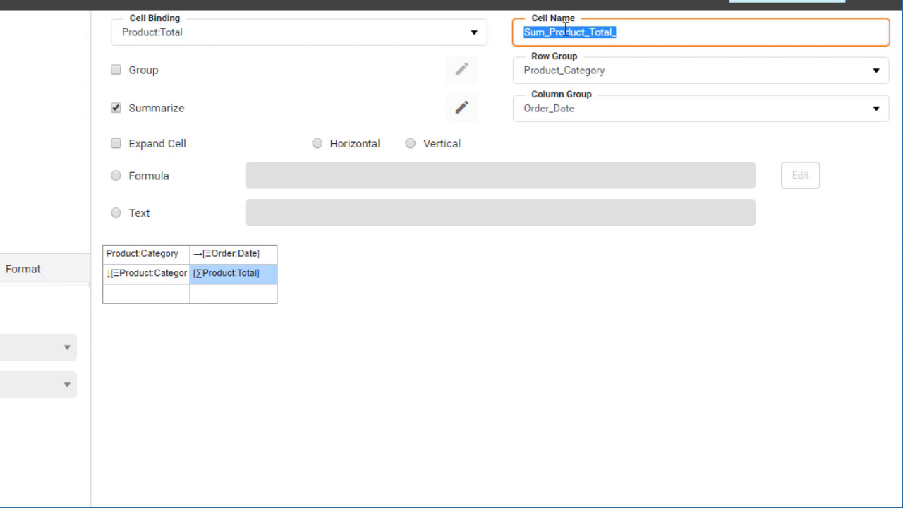
type("ta")
key("BackSpace")
type("otal")
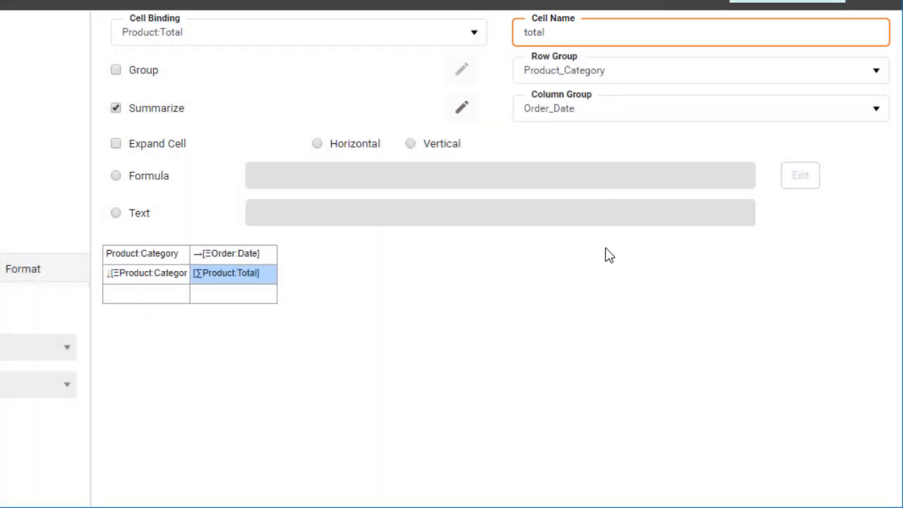
left_click(605, 249)
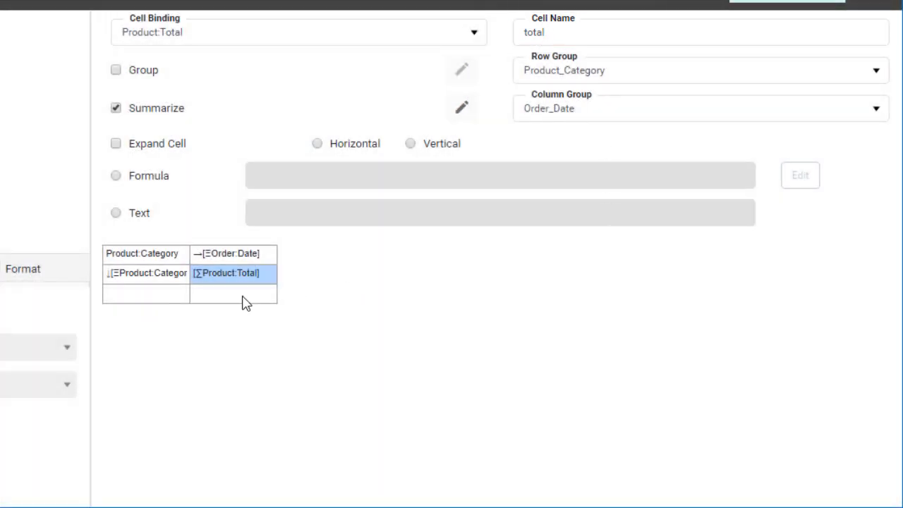
- Make the empty cell below Product:Total a formula cell and begin its expression with the total cell reference, $total
left_click(238, 294)
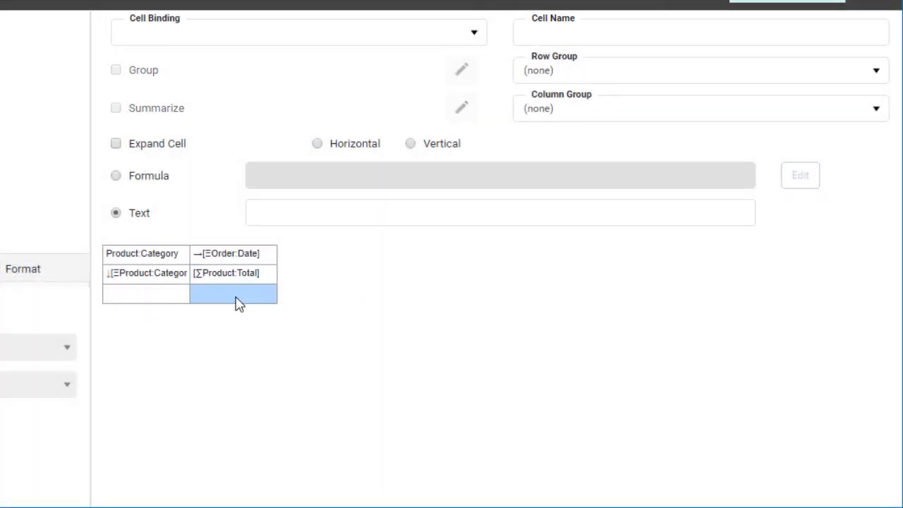
left_click(116, 176)
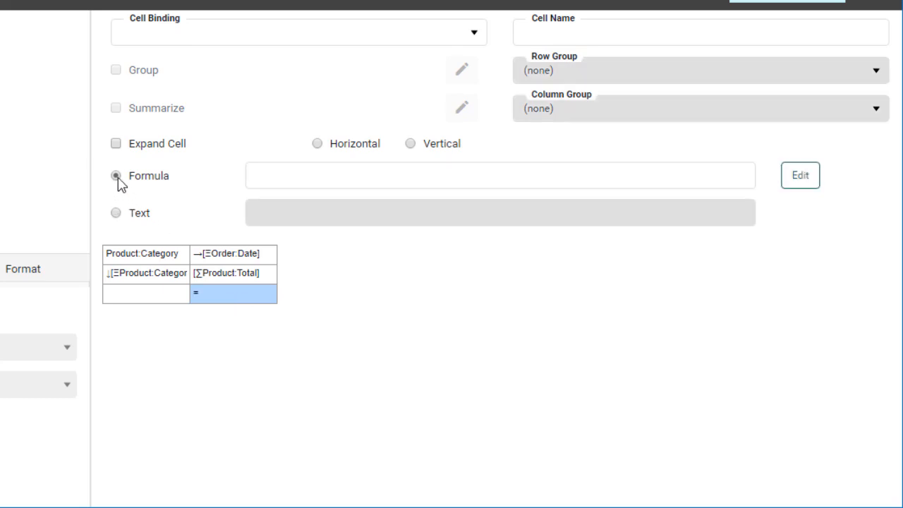
left_click(802, 184)
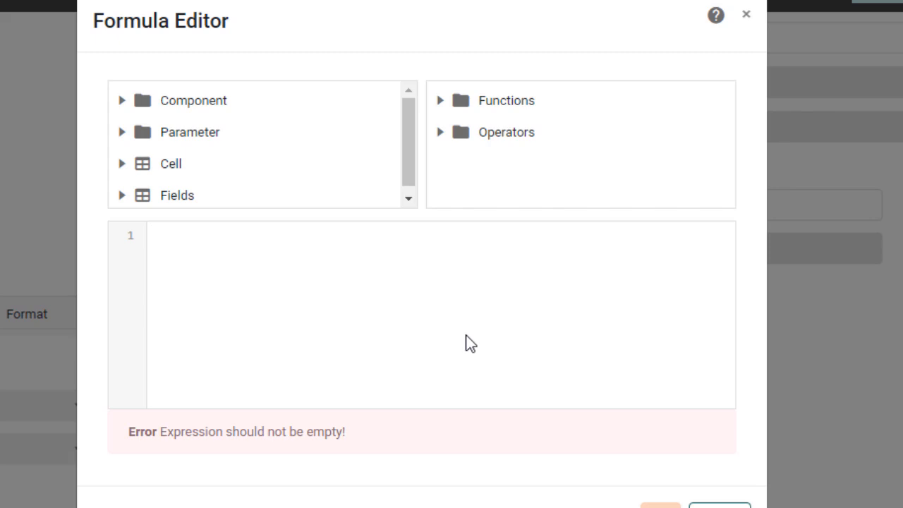
left_click(121, 165)
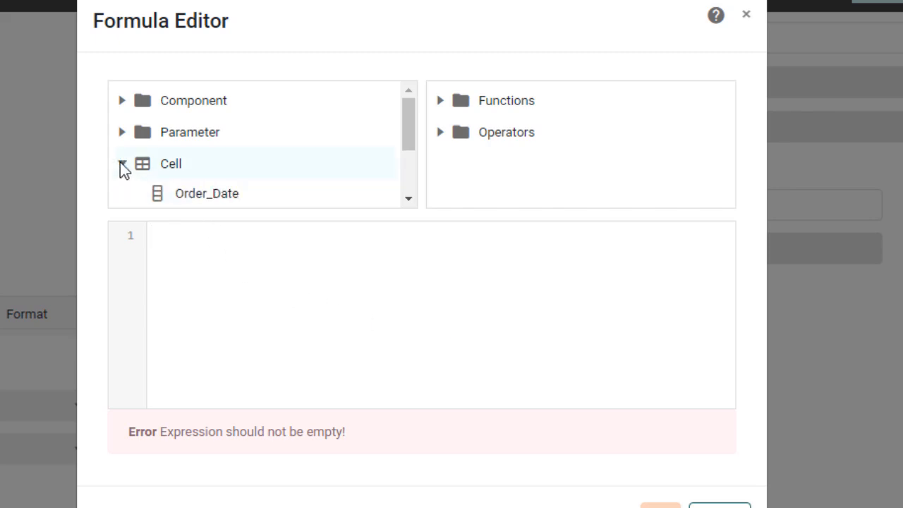
scroll(280, 156, "down", 2)
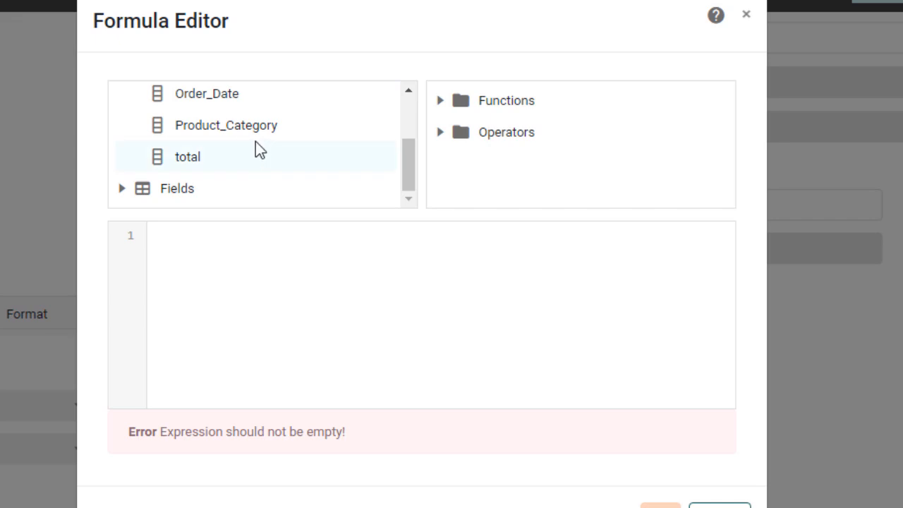
double_click(219, 159)
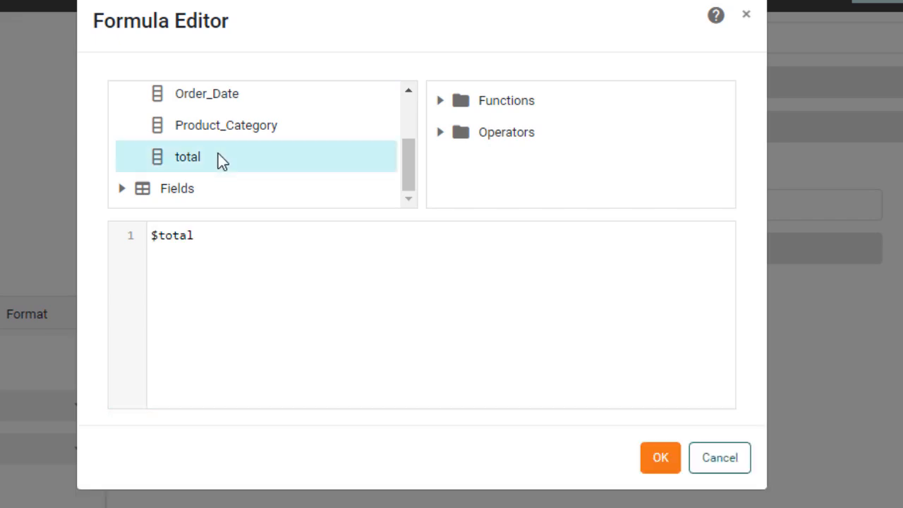
- Extend the formula expression to $total-($total*
left_click(265, 235)
type("-(")
double_click(238, 161)
left_click(291, 230)
type("*")
- Complete the formula as $total-($total*parameter.discountRate) using the discountRate parameter, and finish editing the table
left_click_drag(411, 157, 408, 105)
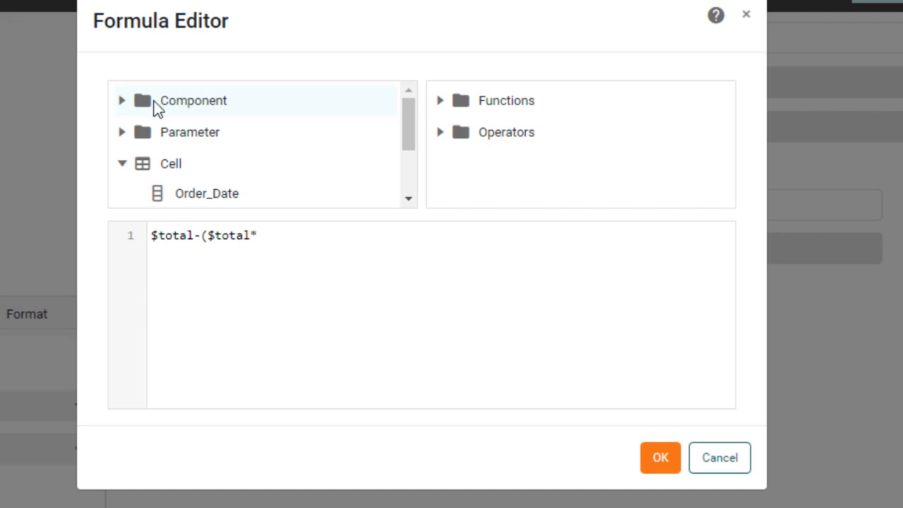
left_click(123, 101)
left_click(122, 101)
left_click(123, 132)
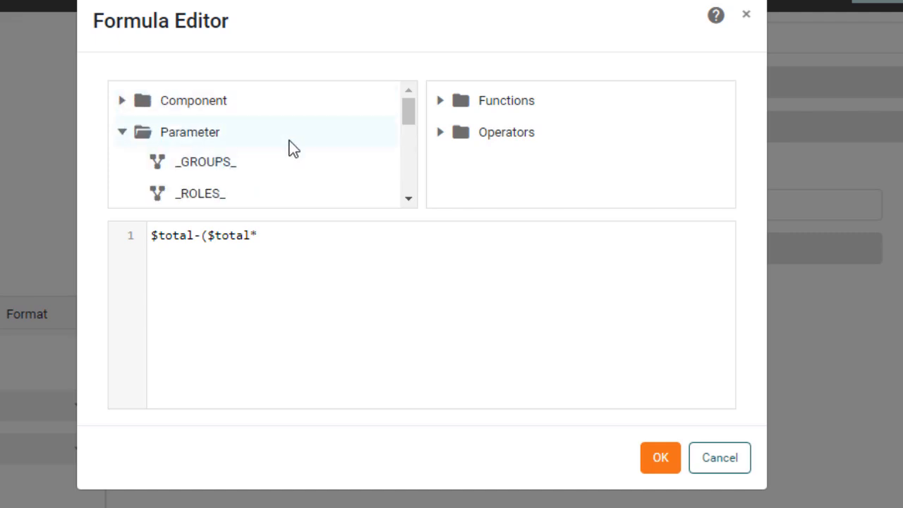
scroll(289, 141, "down", 3)
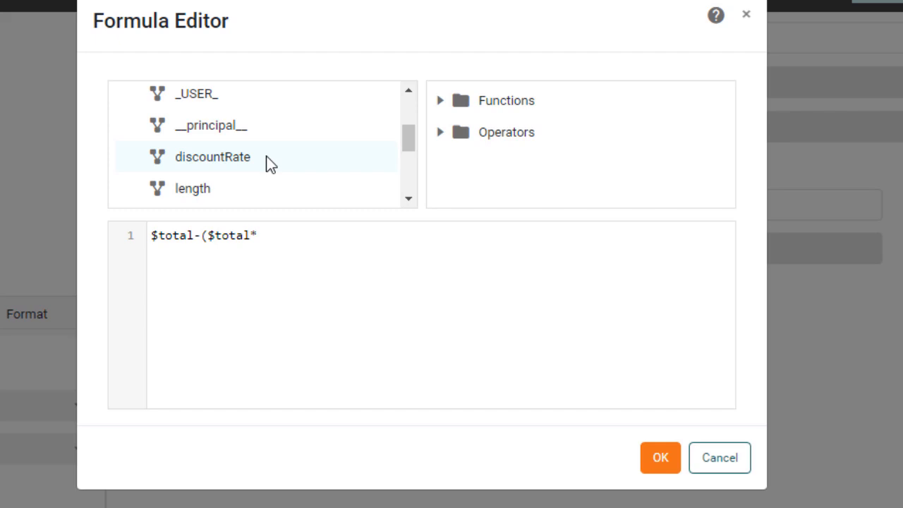
double_click(270, 163)
type(")")
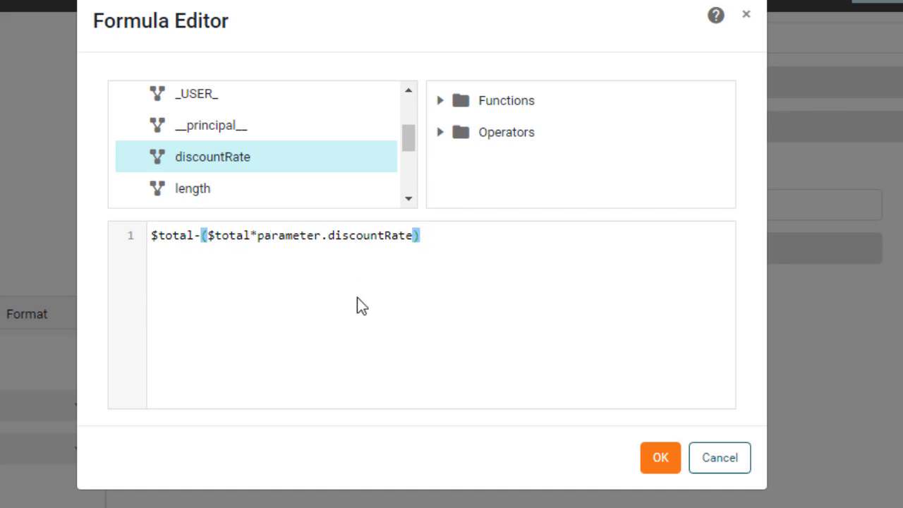
left_click(659, 458)
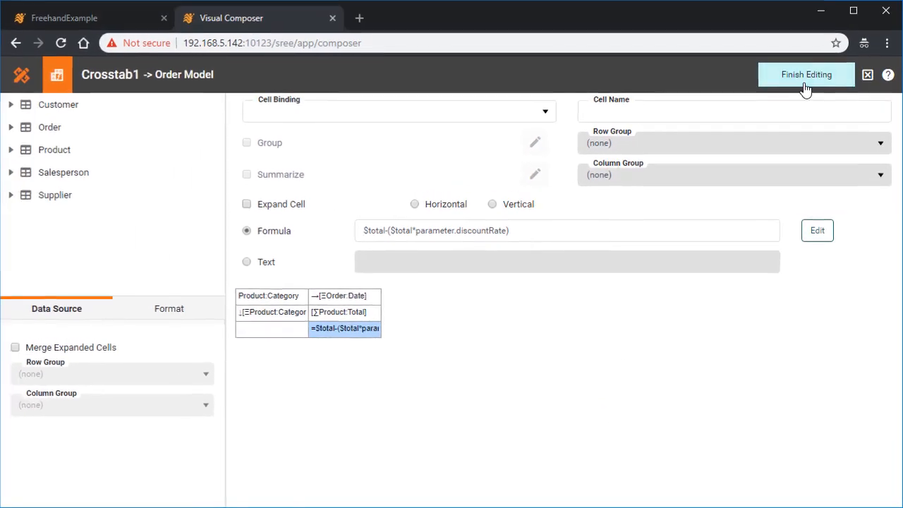
left_click(805, 82)
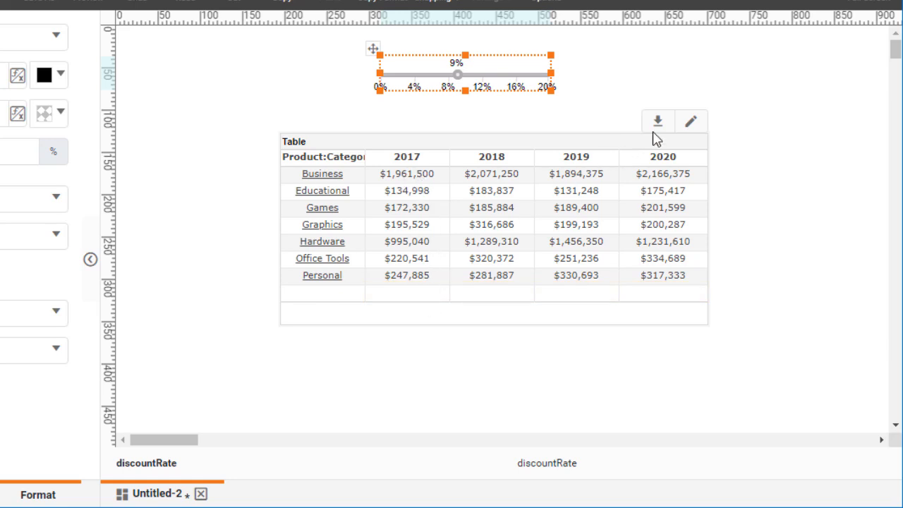
- Reopen the table for editing, merge the Product:Category group cell with the empty cell below it, and finish editing
left_click(691, 124)
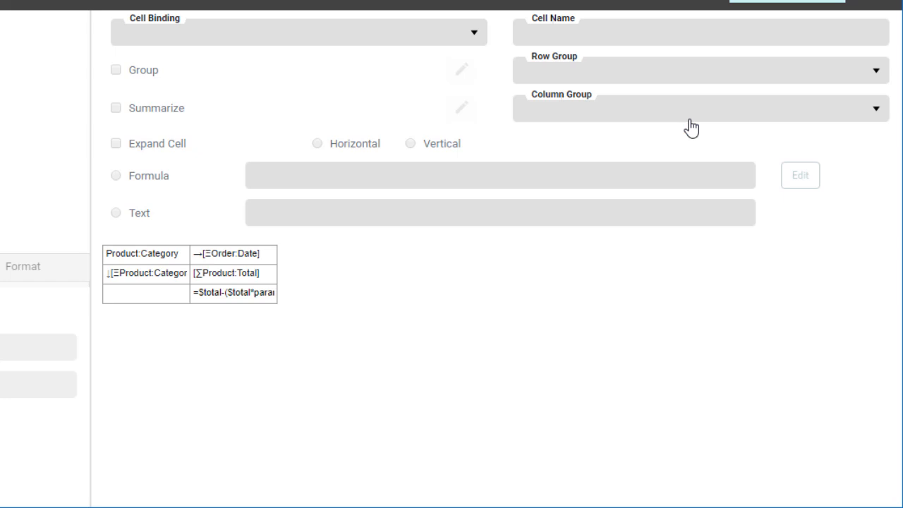
left_click(155, 275)
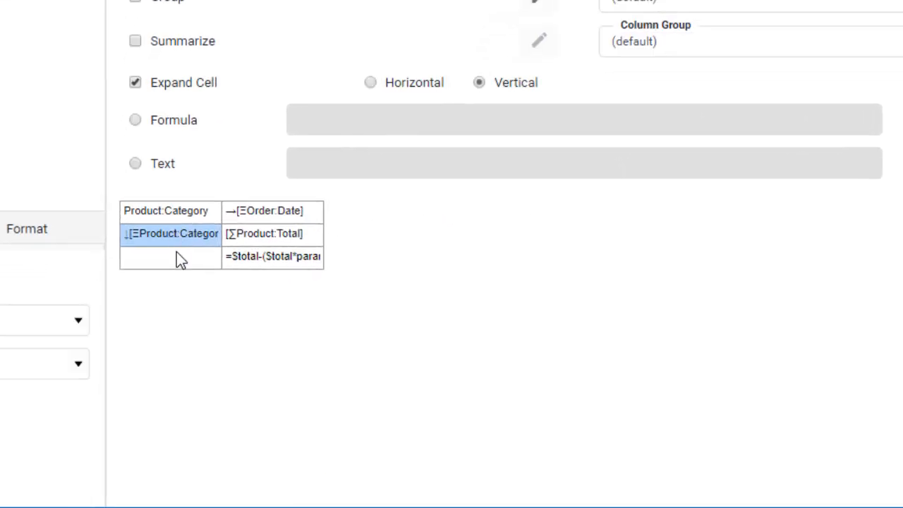
left_click(180, 259)
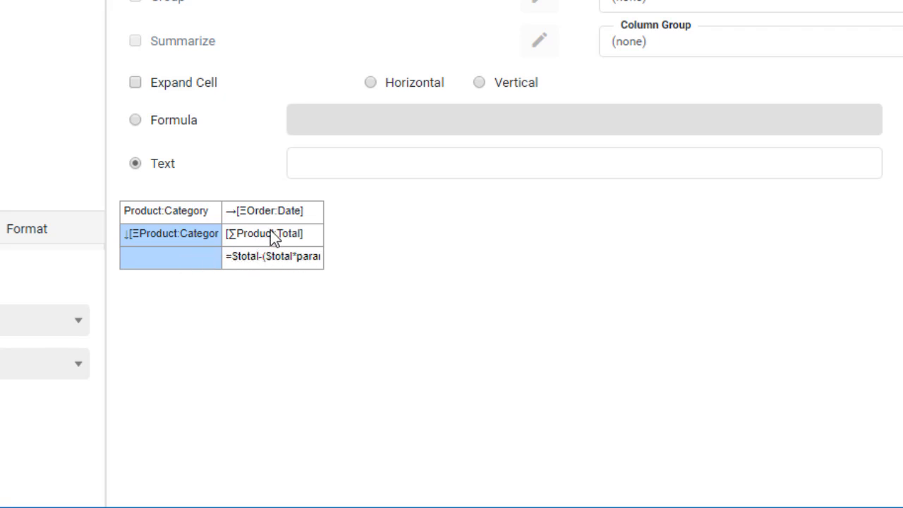
right_click(165, 260)
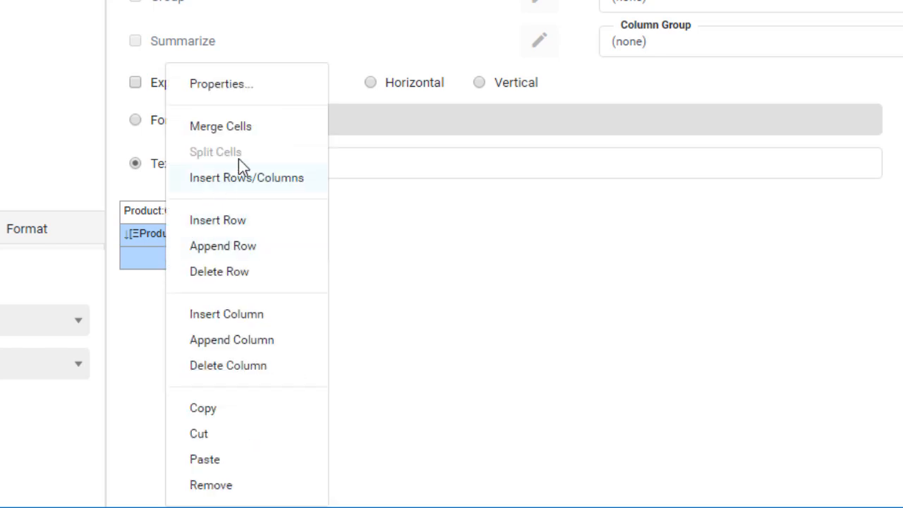
left_click(266, 131)
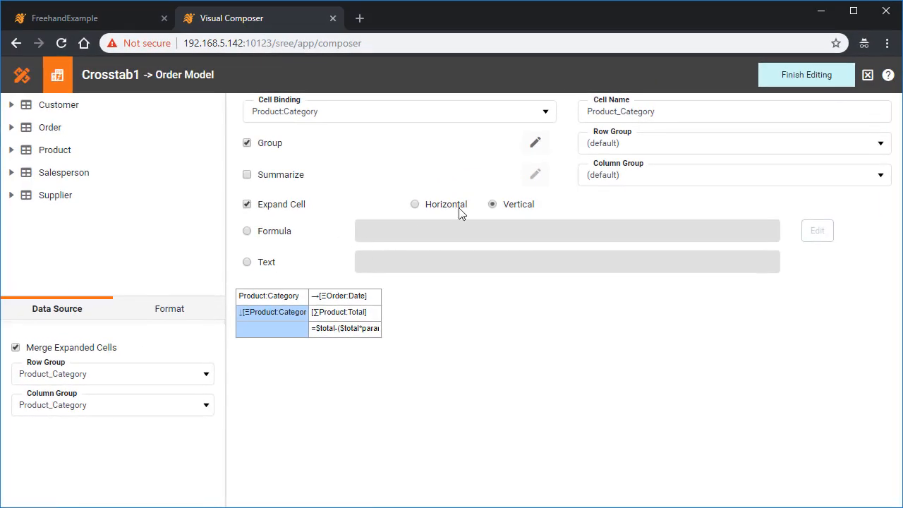
left_click(799, 79)
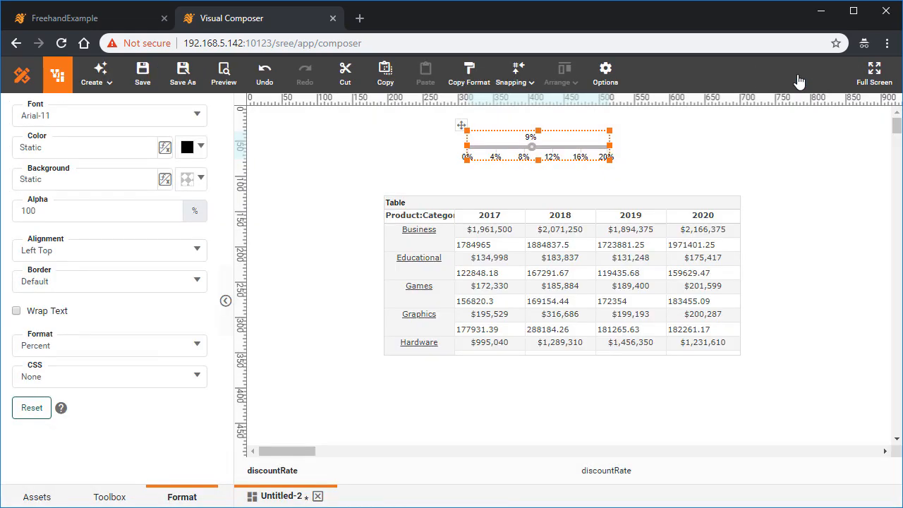
- Extend the table's height so that all category rows fit, down to Personal
left_click(570, 203)
left_click_drag(562, 357, 569, 379)
scroll(785, 244, "up", 1)
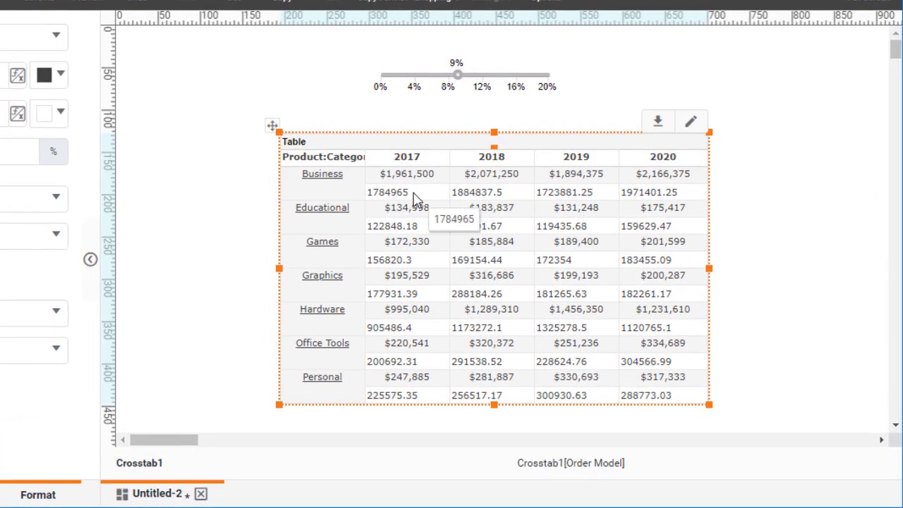
- Apply the Currency format to the discounted total cells
left_click(416, 198)
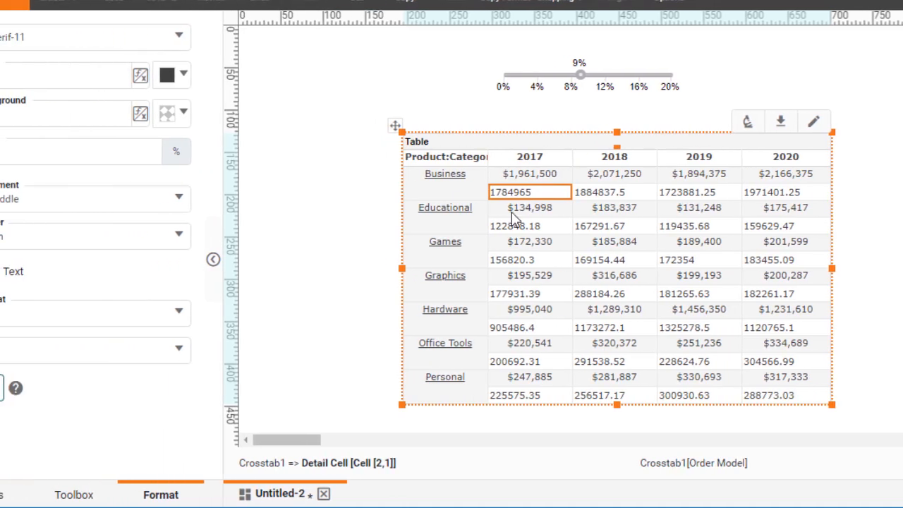
left_click(56, 313)
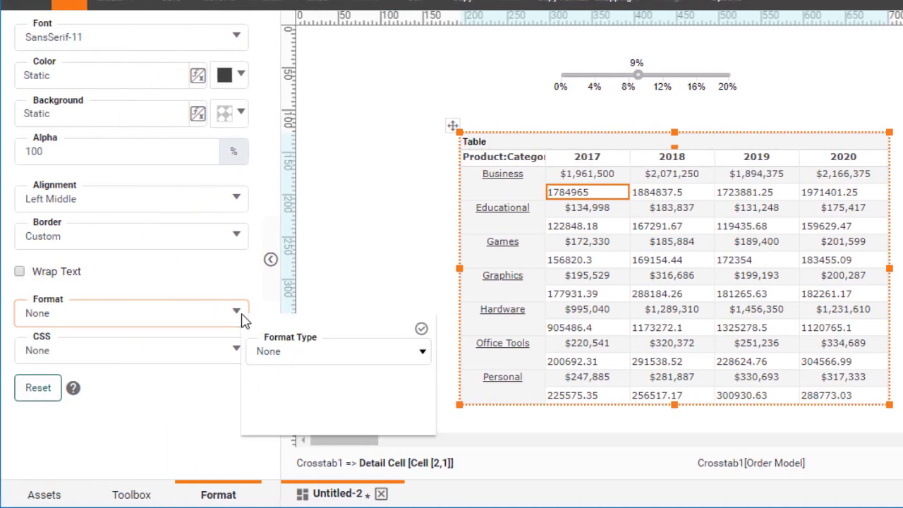
left_click(295, 356)
left_click(296, 431)
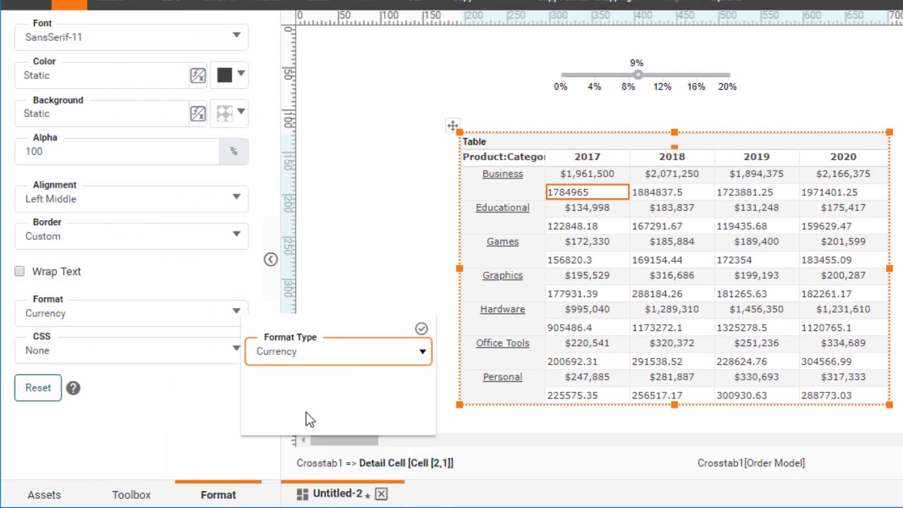
left_click(422, 330)
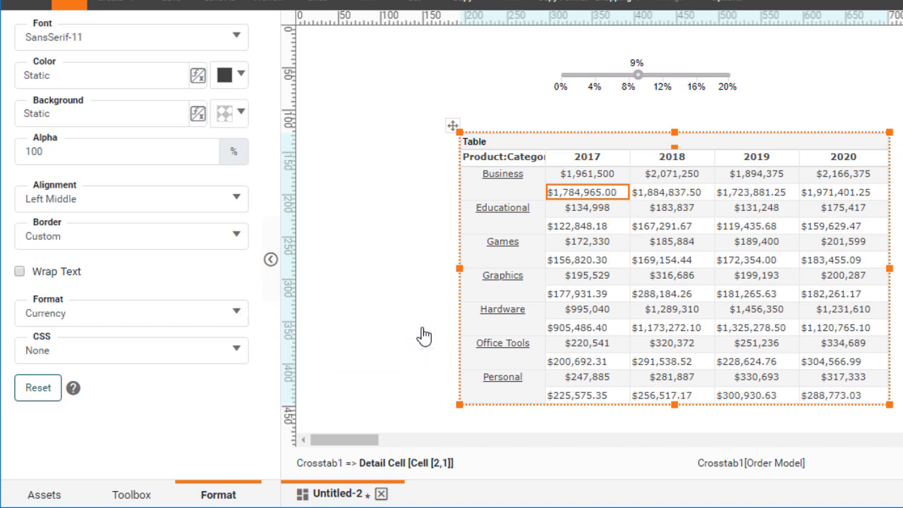
- Apply the Currency format to the Product:Total cells
left_click(571, 180)
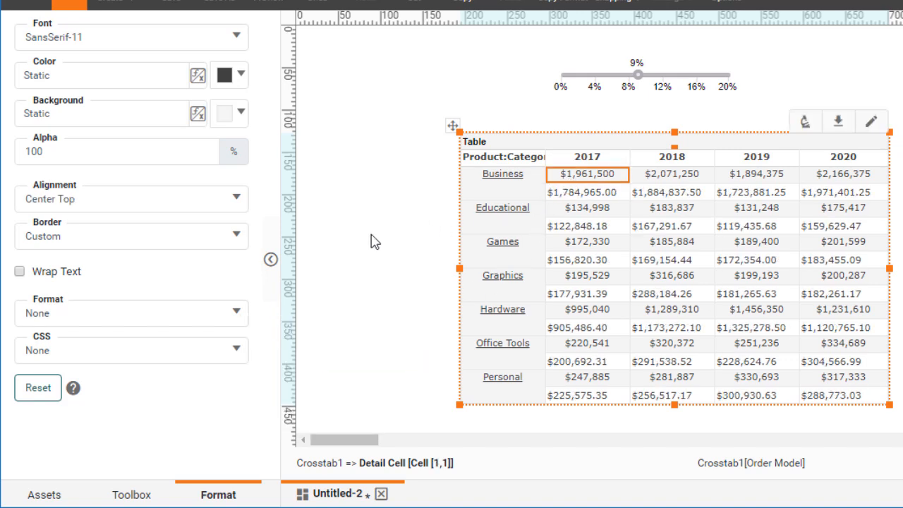
left_click(237, 312)
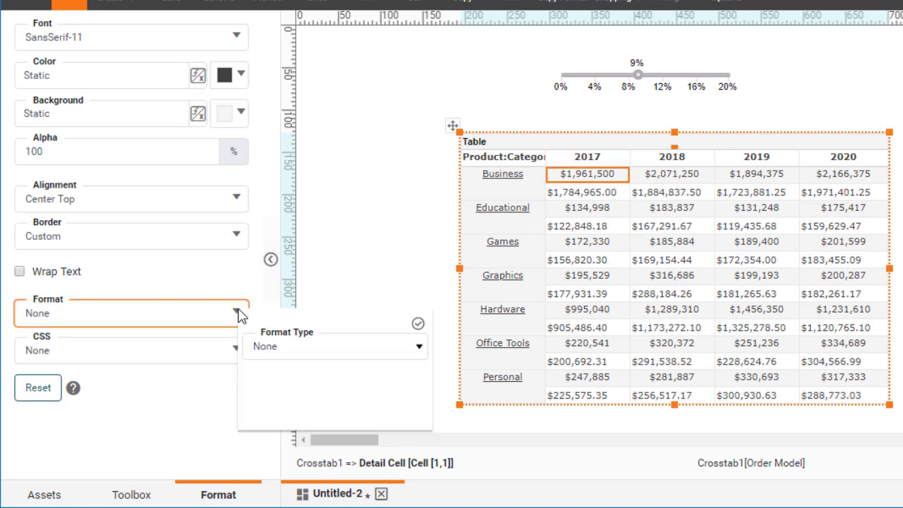
left_click(271, 346)
left_click(290, 418)
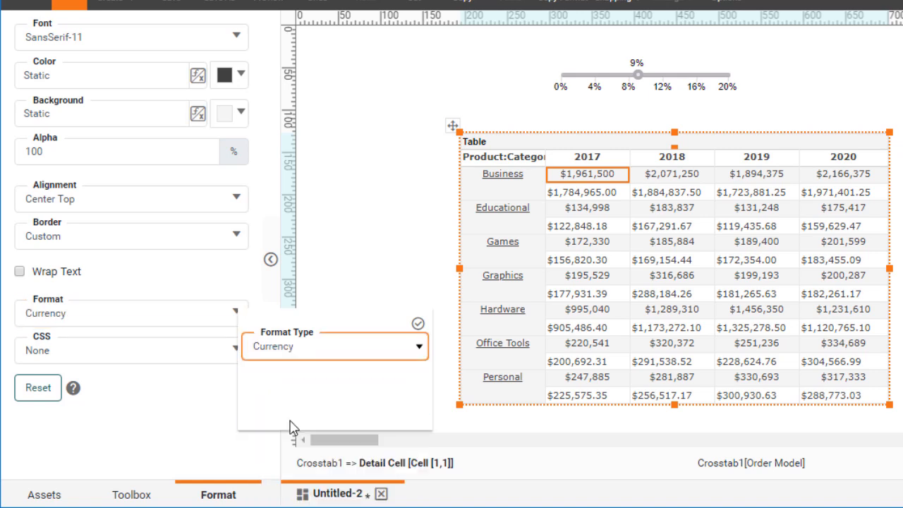
left_click(418, 324)
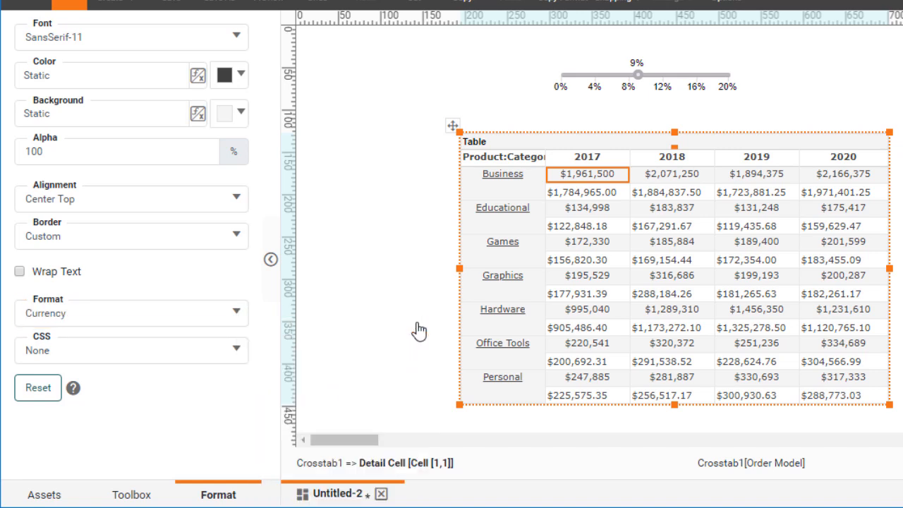
- Set the horizontal alignment of both the Product:Total cells and the discounted total cells to right
left_click(612, 198)
left_click(612, 176)
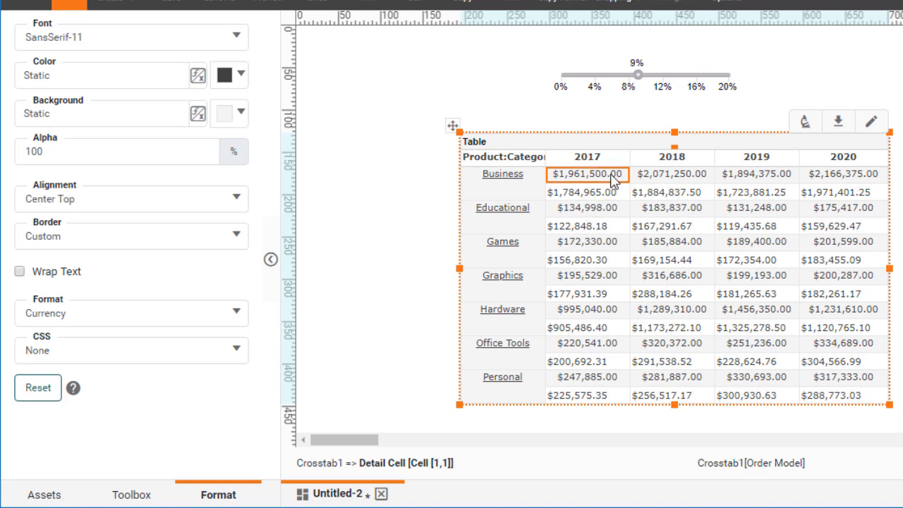
left_click(236, 197)
left_click(337, 292)
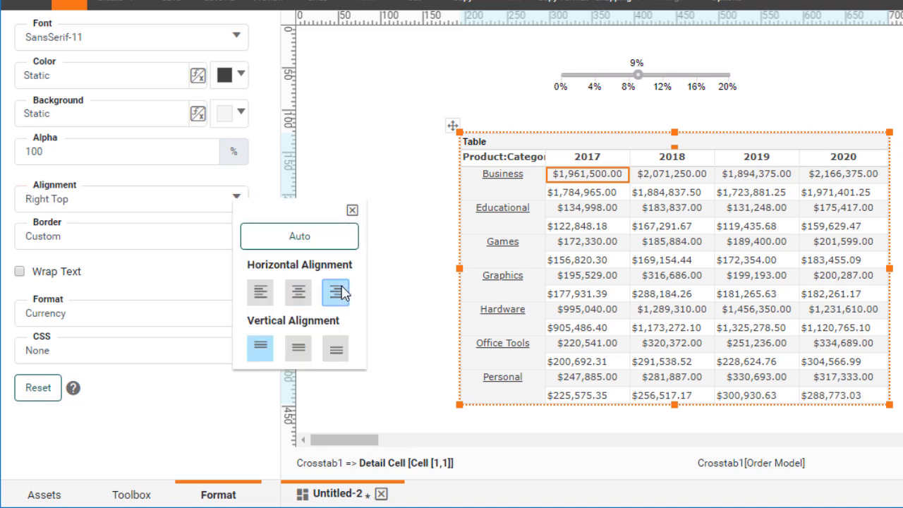
left_click(608, 197)
left_click(237, 197)
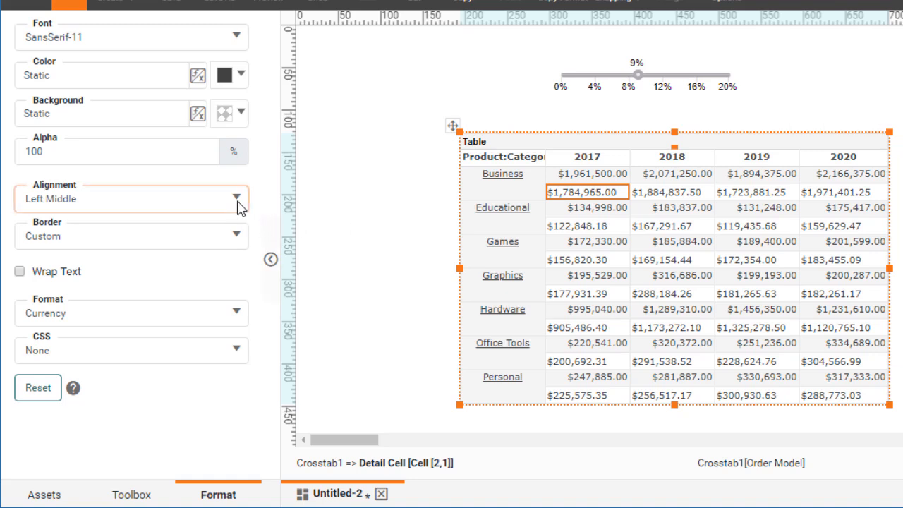
left_click(342, 295)
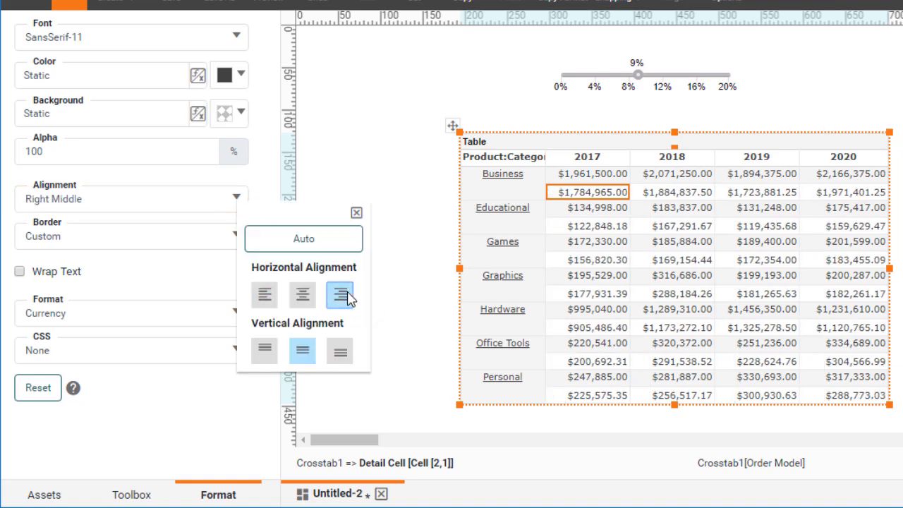
left_click(409, 294)
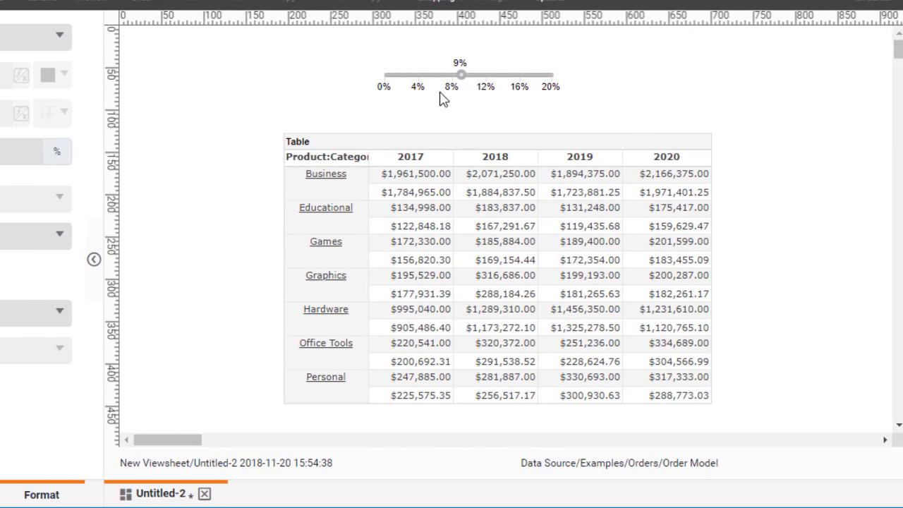
- Test the discountRate slider at 20% and leave it at 15%
left_click_drag(459, 81, 550, 75)
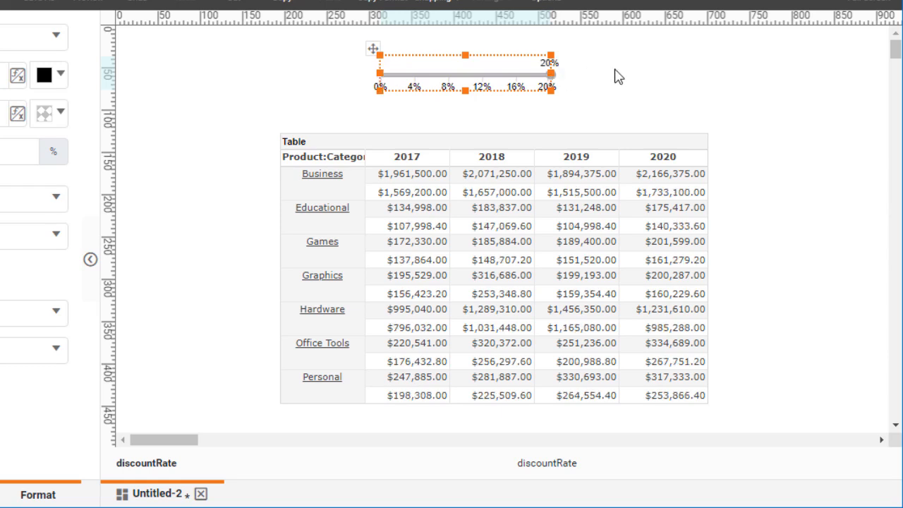
left_click_drag(550, 78, 504, 82)
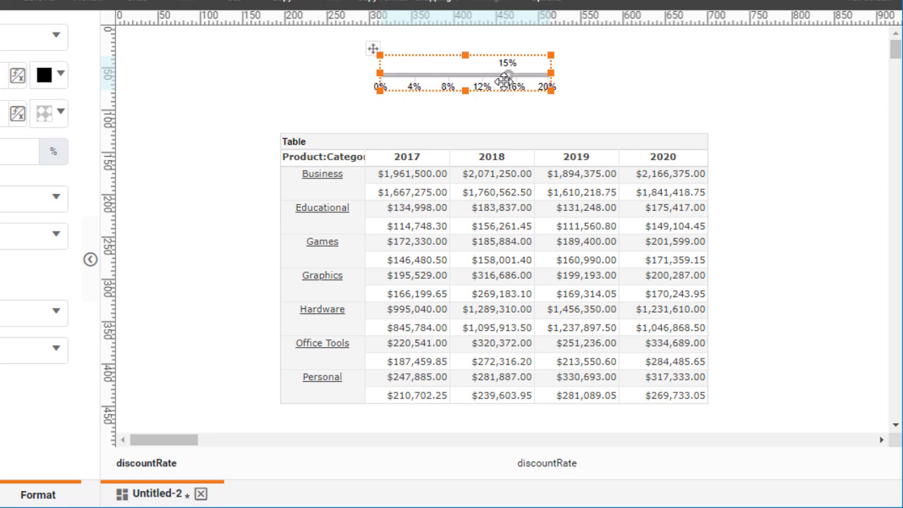
- Reopen the table for editing and insert a column before the Product:Total column
mouse_move(521, 144)
left_click(690, 125)
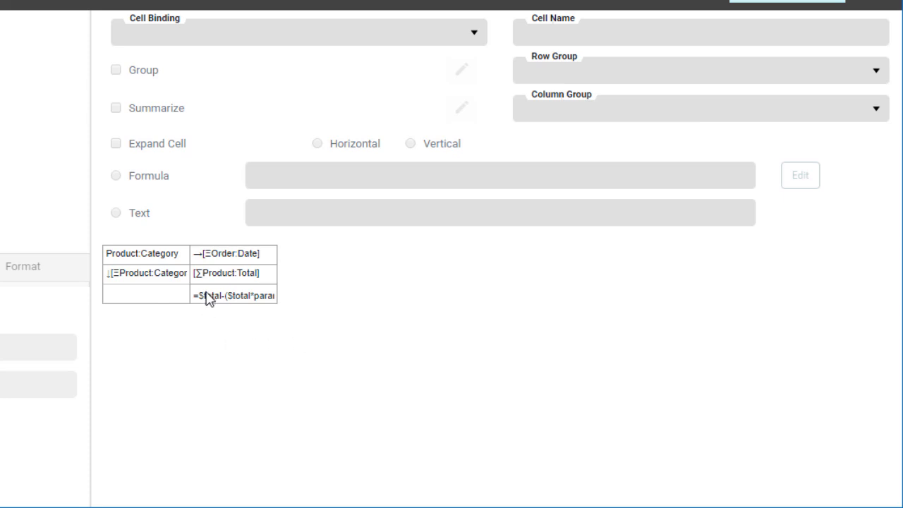
left_click(208, 279)
right_click(209, 279)
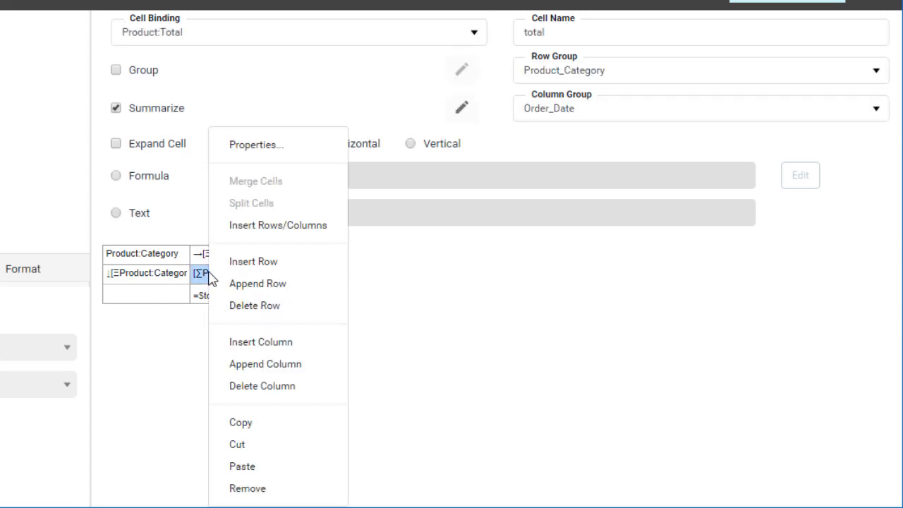
left_click(289, 342)
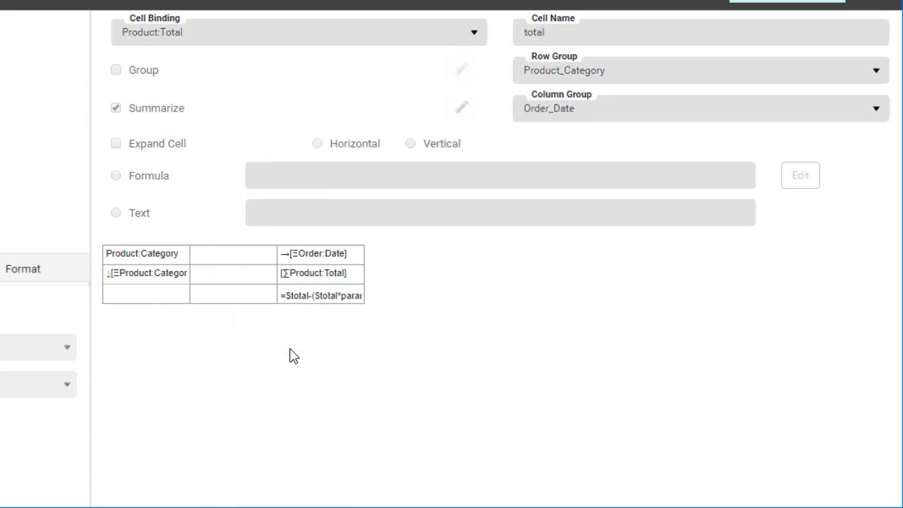
- Label the new column's cells with the text "Total:" beside Product:Total and "Discounted Total:" beside the formula cell
left_click(245, 282)
left_click(267, 203)
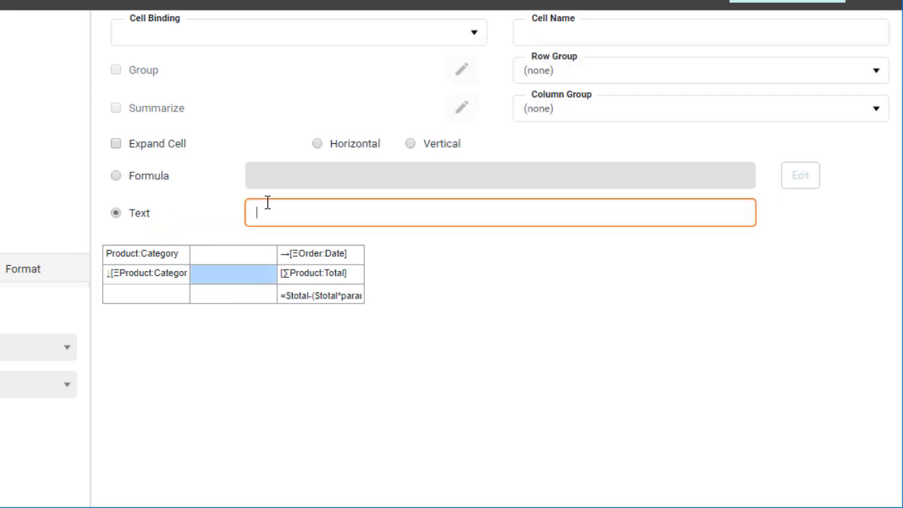
type("Total:")
left_click(240, 296)
left_click(277, 212)
type("Discounted Total")
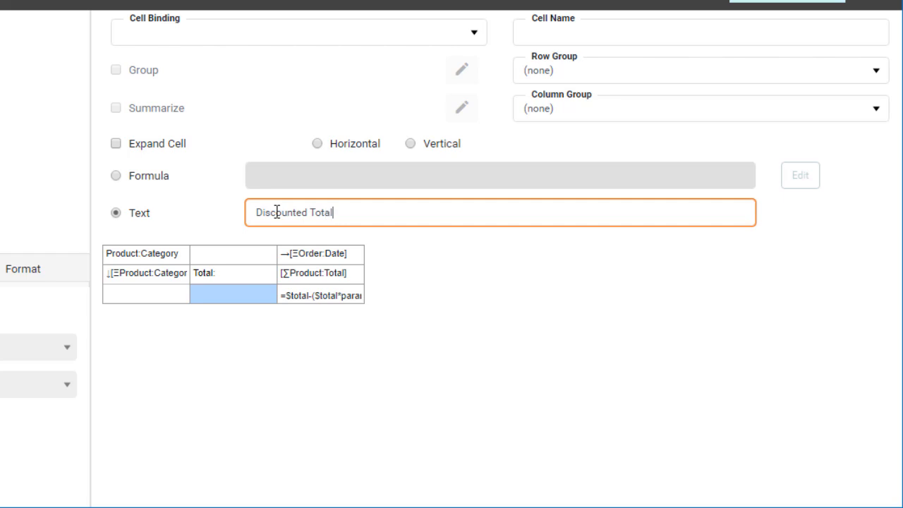
type(":")
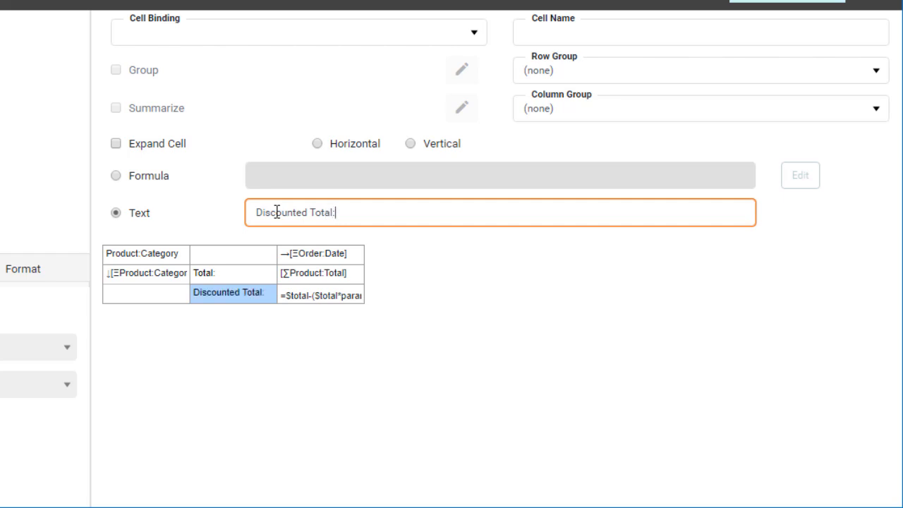
- Make the font of the "Total:" and "Discounted Total:" label cells bold and finish editing the table
left_click(243, 277, "ctrl")
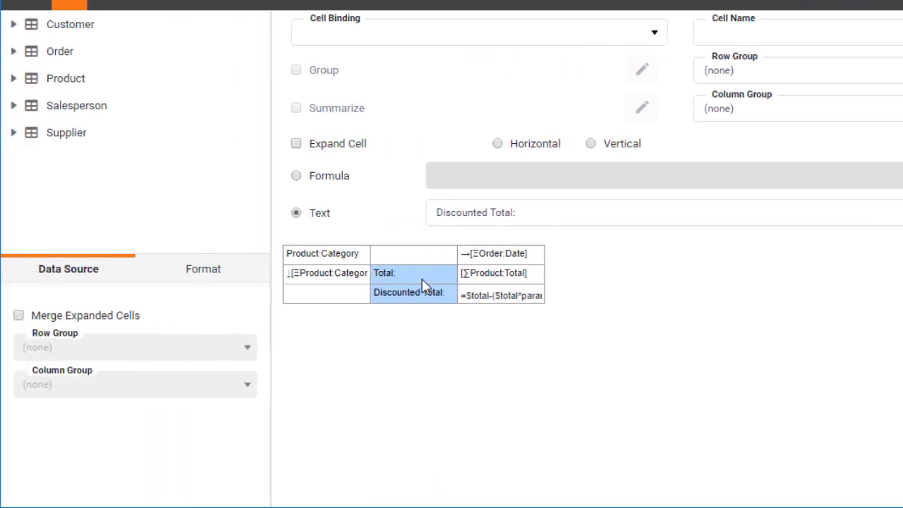
left_click(206, 278)
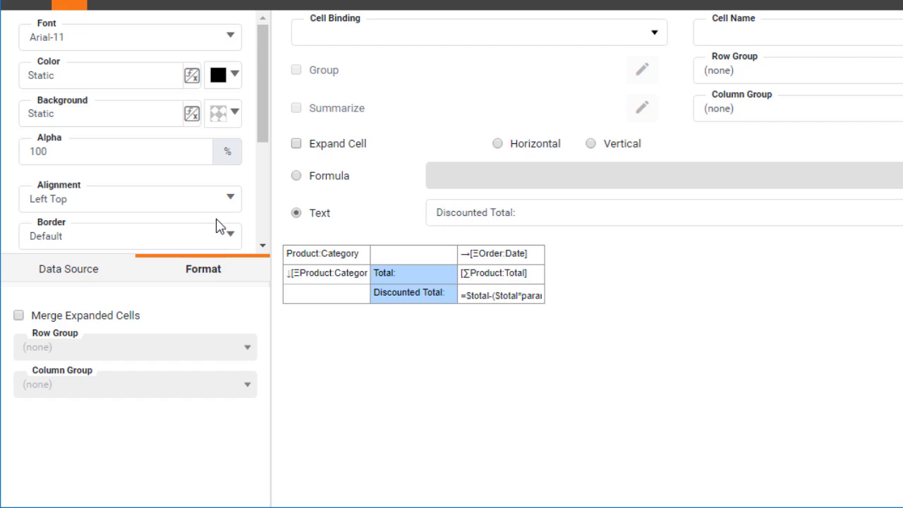
left_click(231, 39)
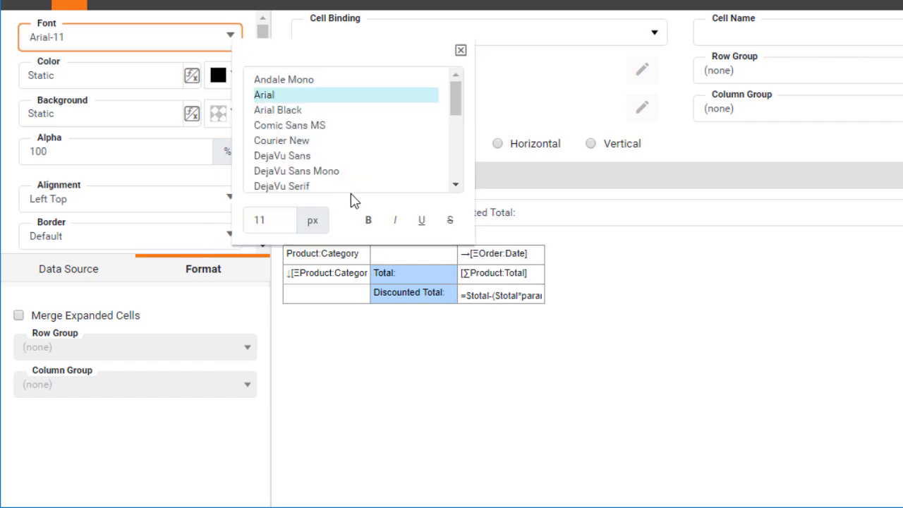
left_click(368, 220)
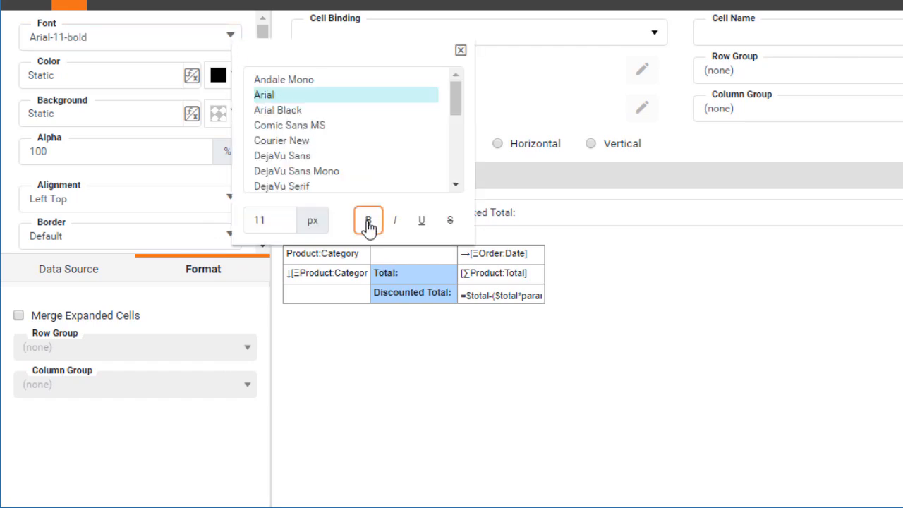
left_click(460, 53)
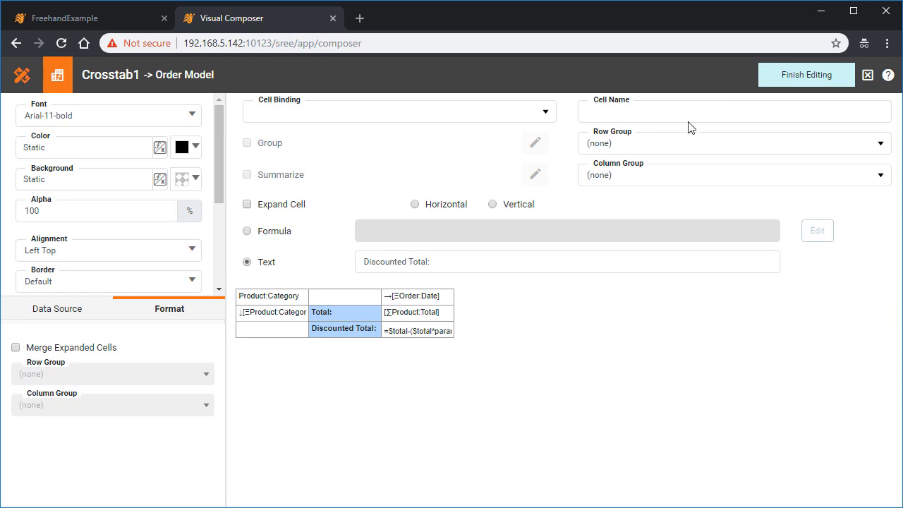
left_click(803, 77)
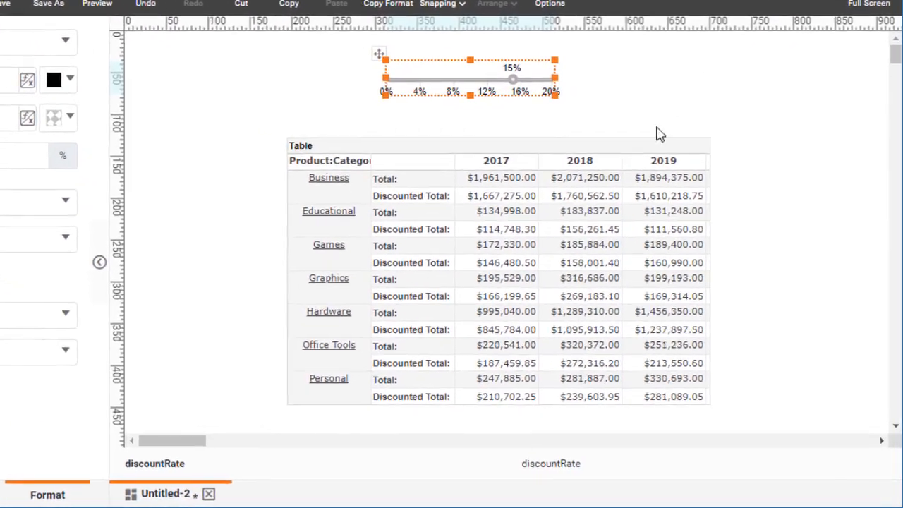
- Widen the table on its left side to fit the 2020 column and set the discountRate slider to 9%
left_click(485, 141)
left_click_drag(278, 269, 187, 271)
left_click_drag(512, 81, 457, 80)
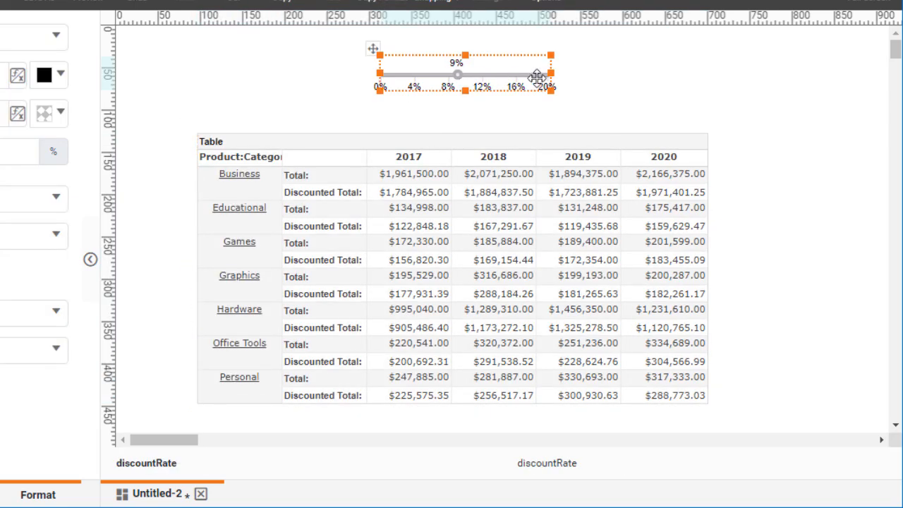